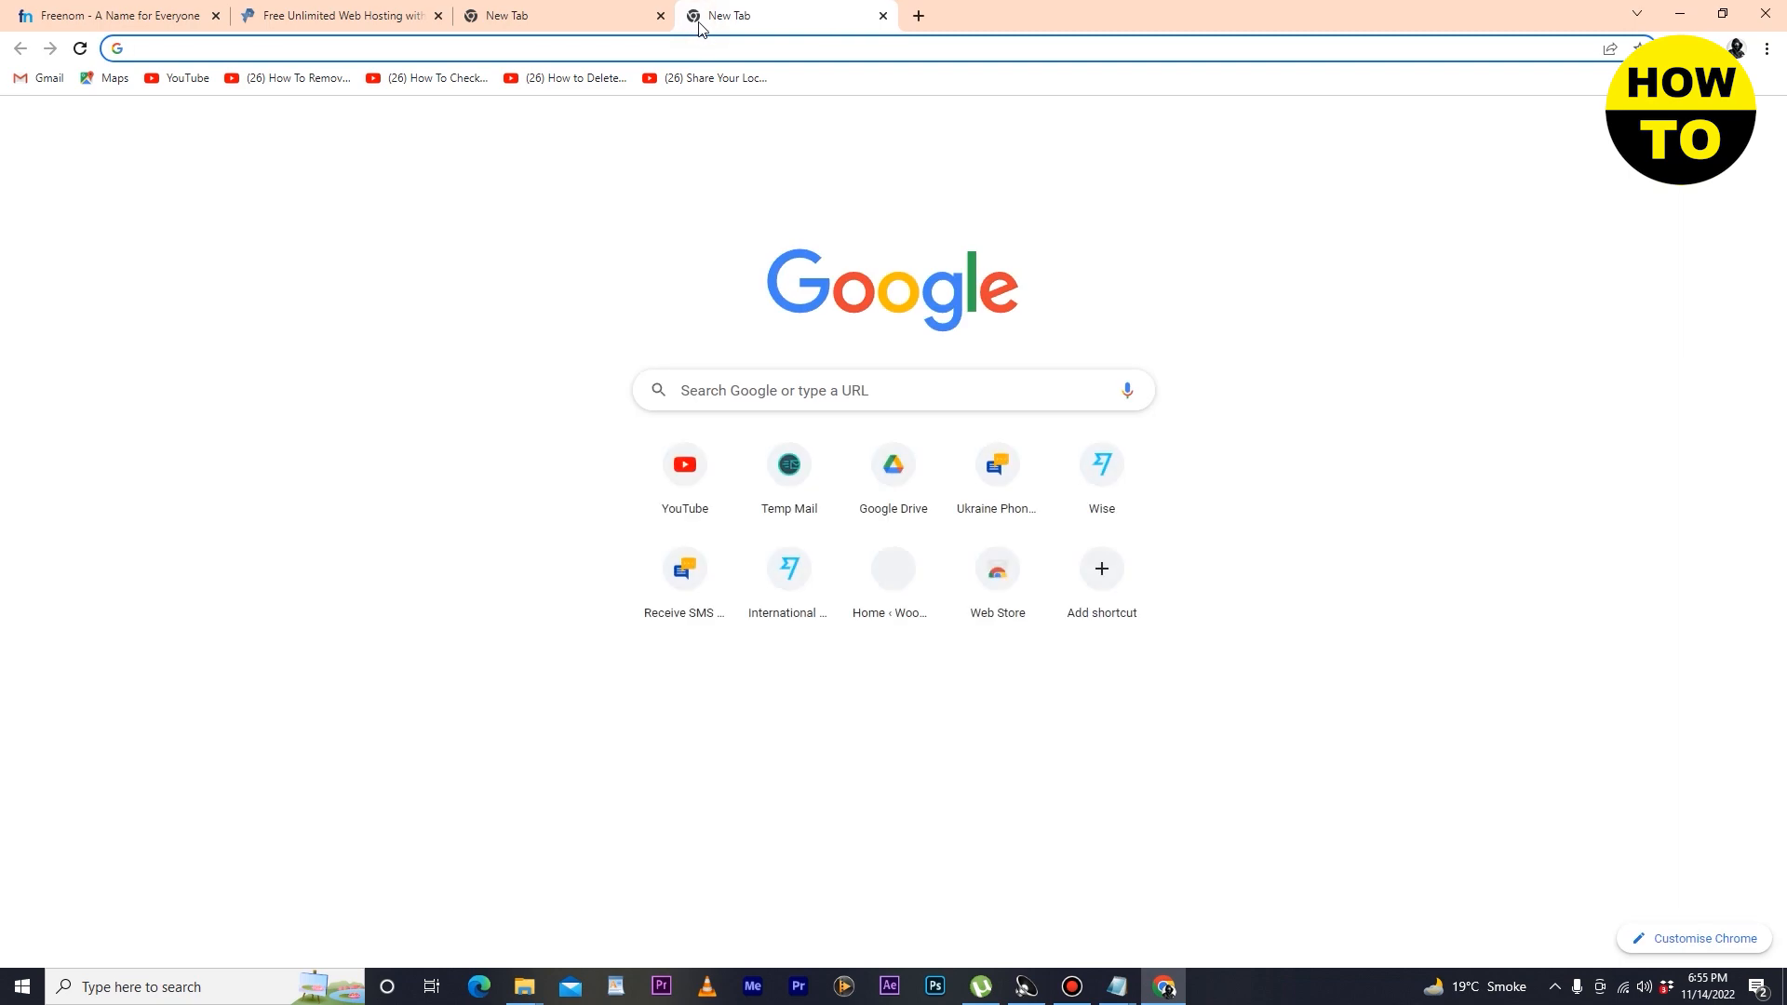
Look over the open Freenom and ProFreeHost home pages and return to Freenom.
click(111, 16)
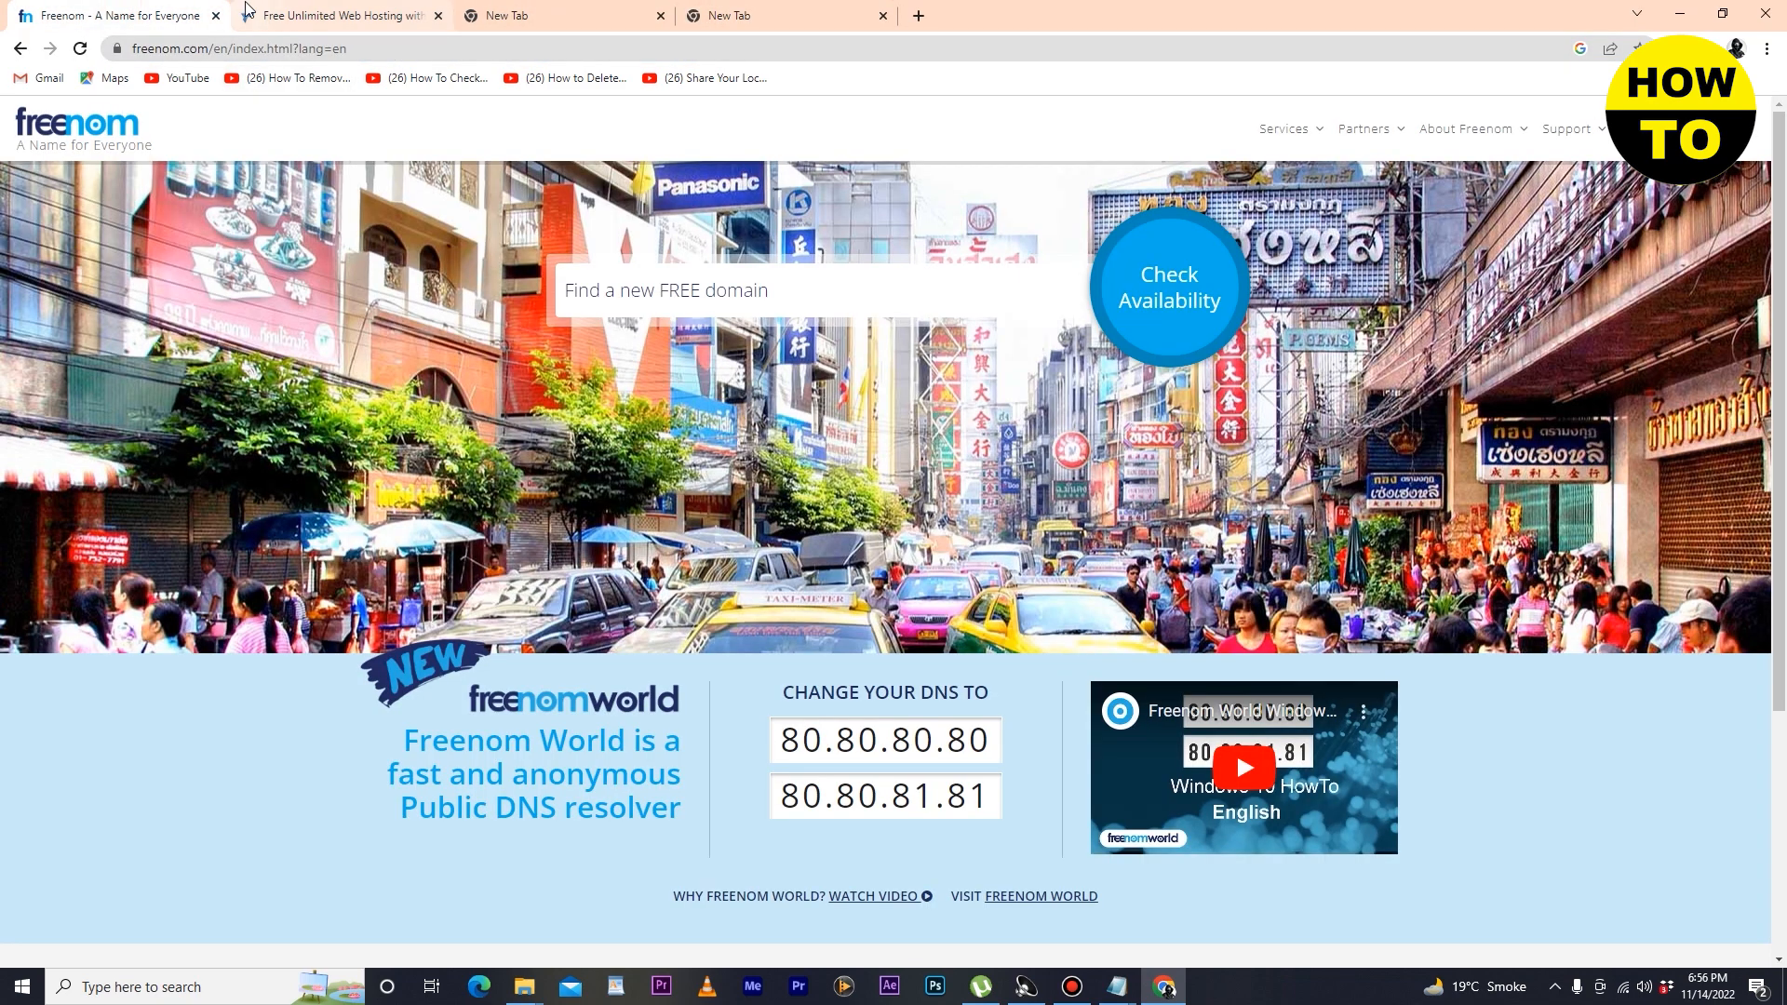
click(297, 26)
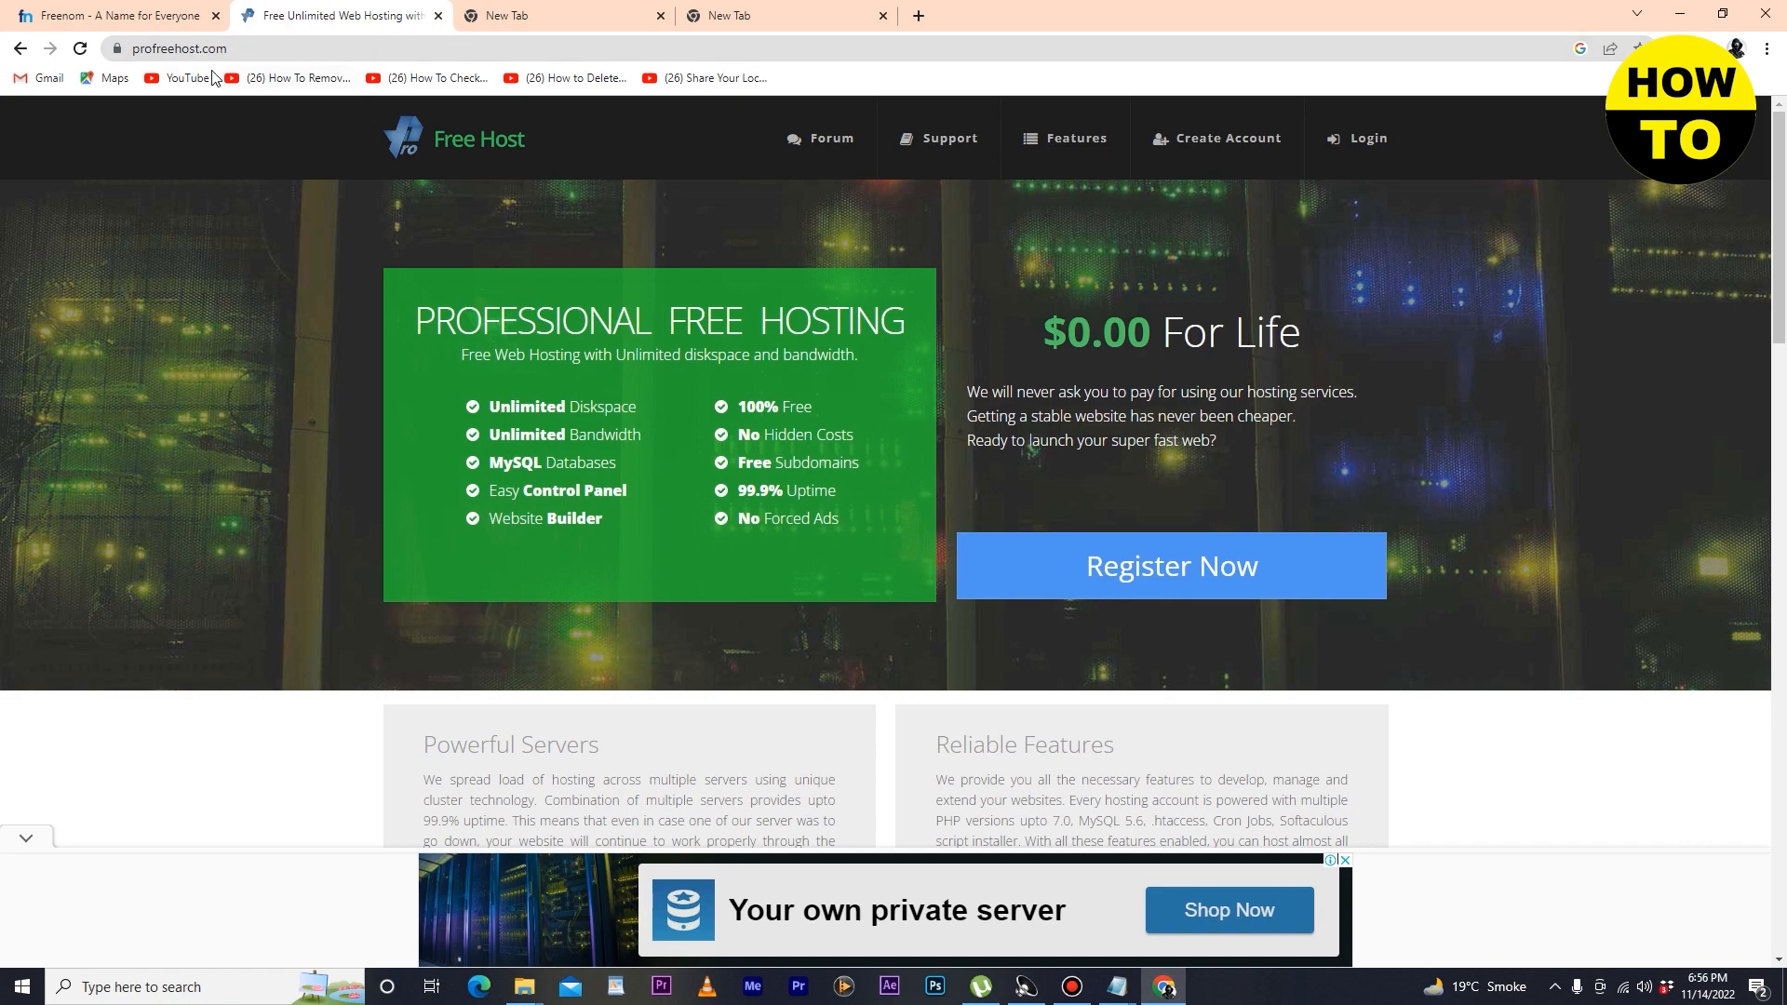
click(728, 16)
click(617, 13)
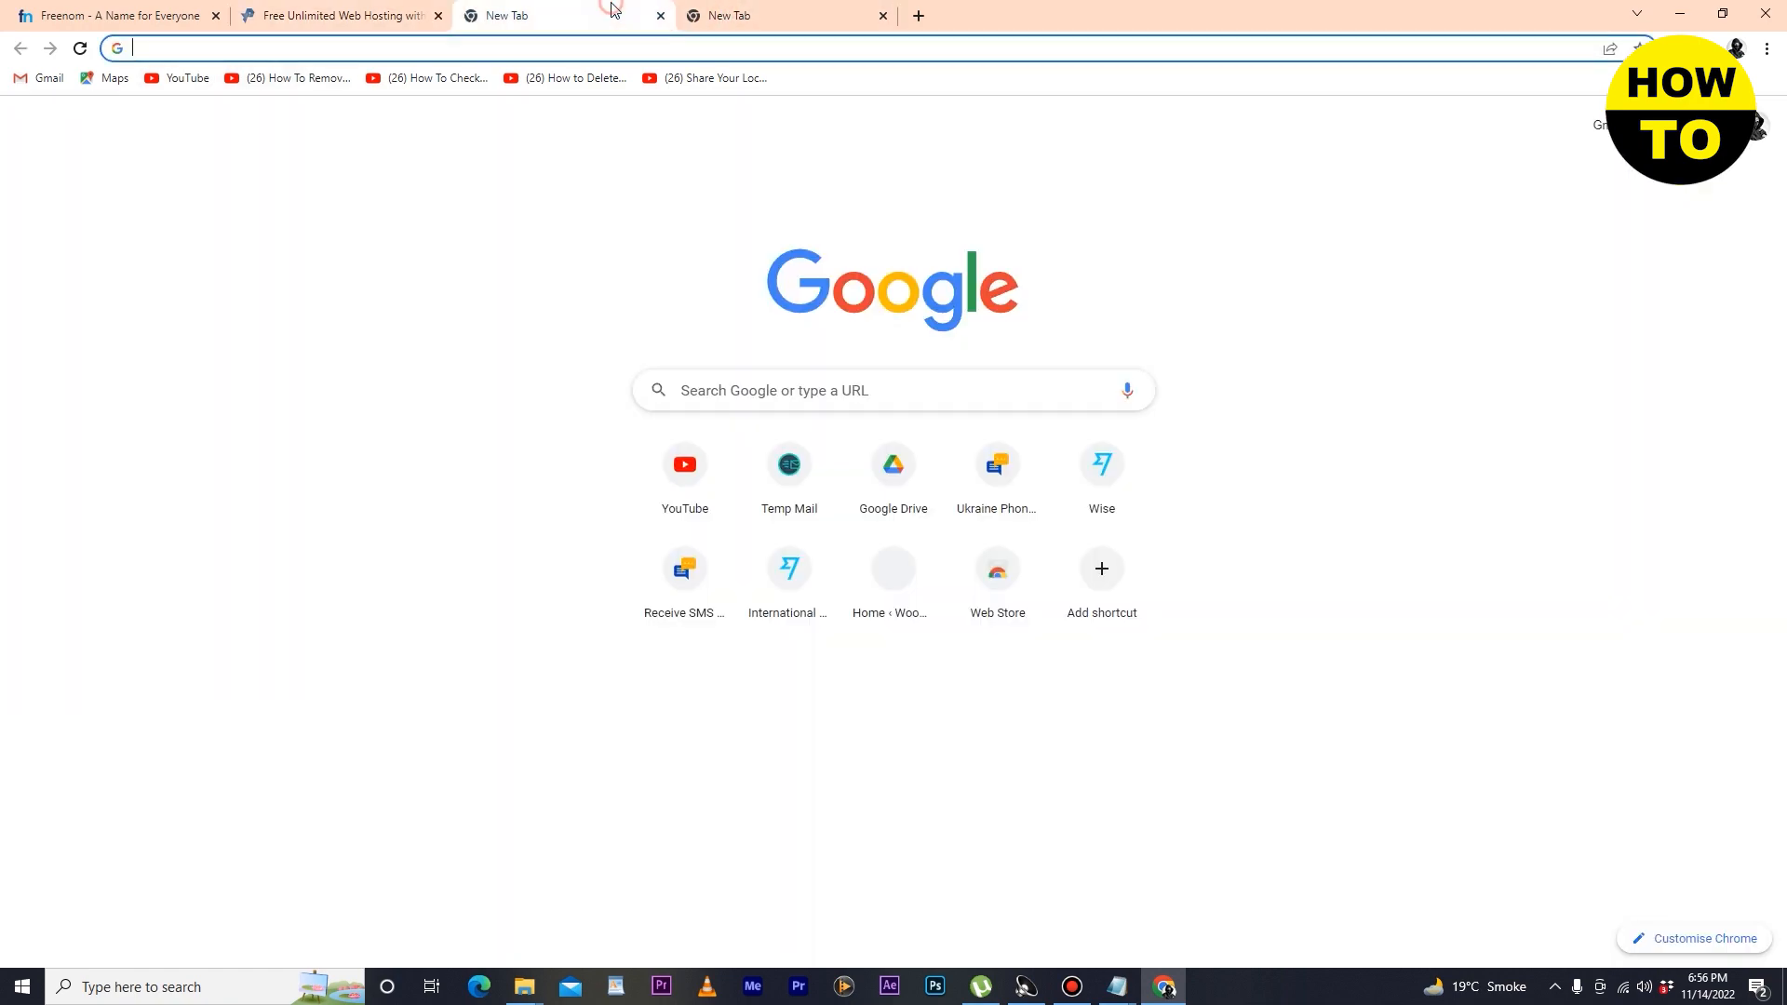
click(346, 7)
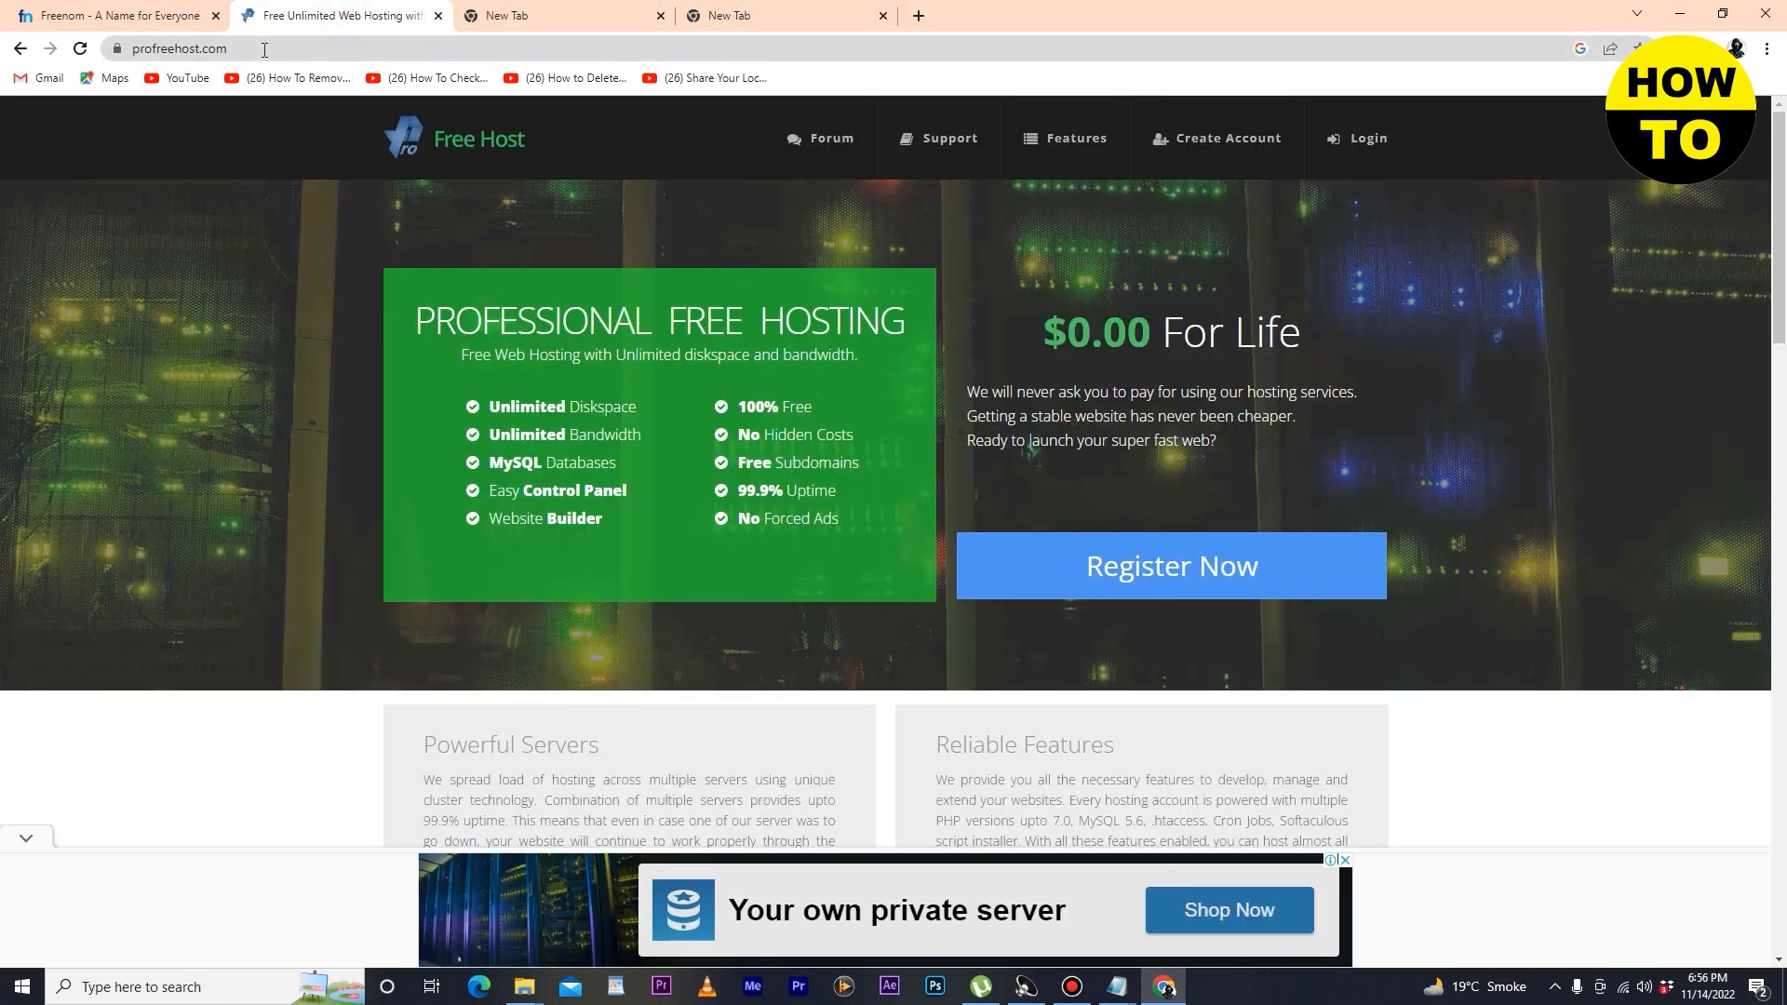
click(149, 16)
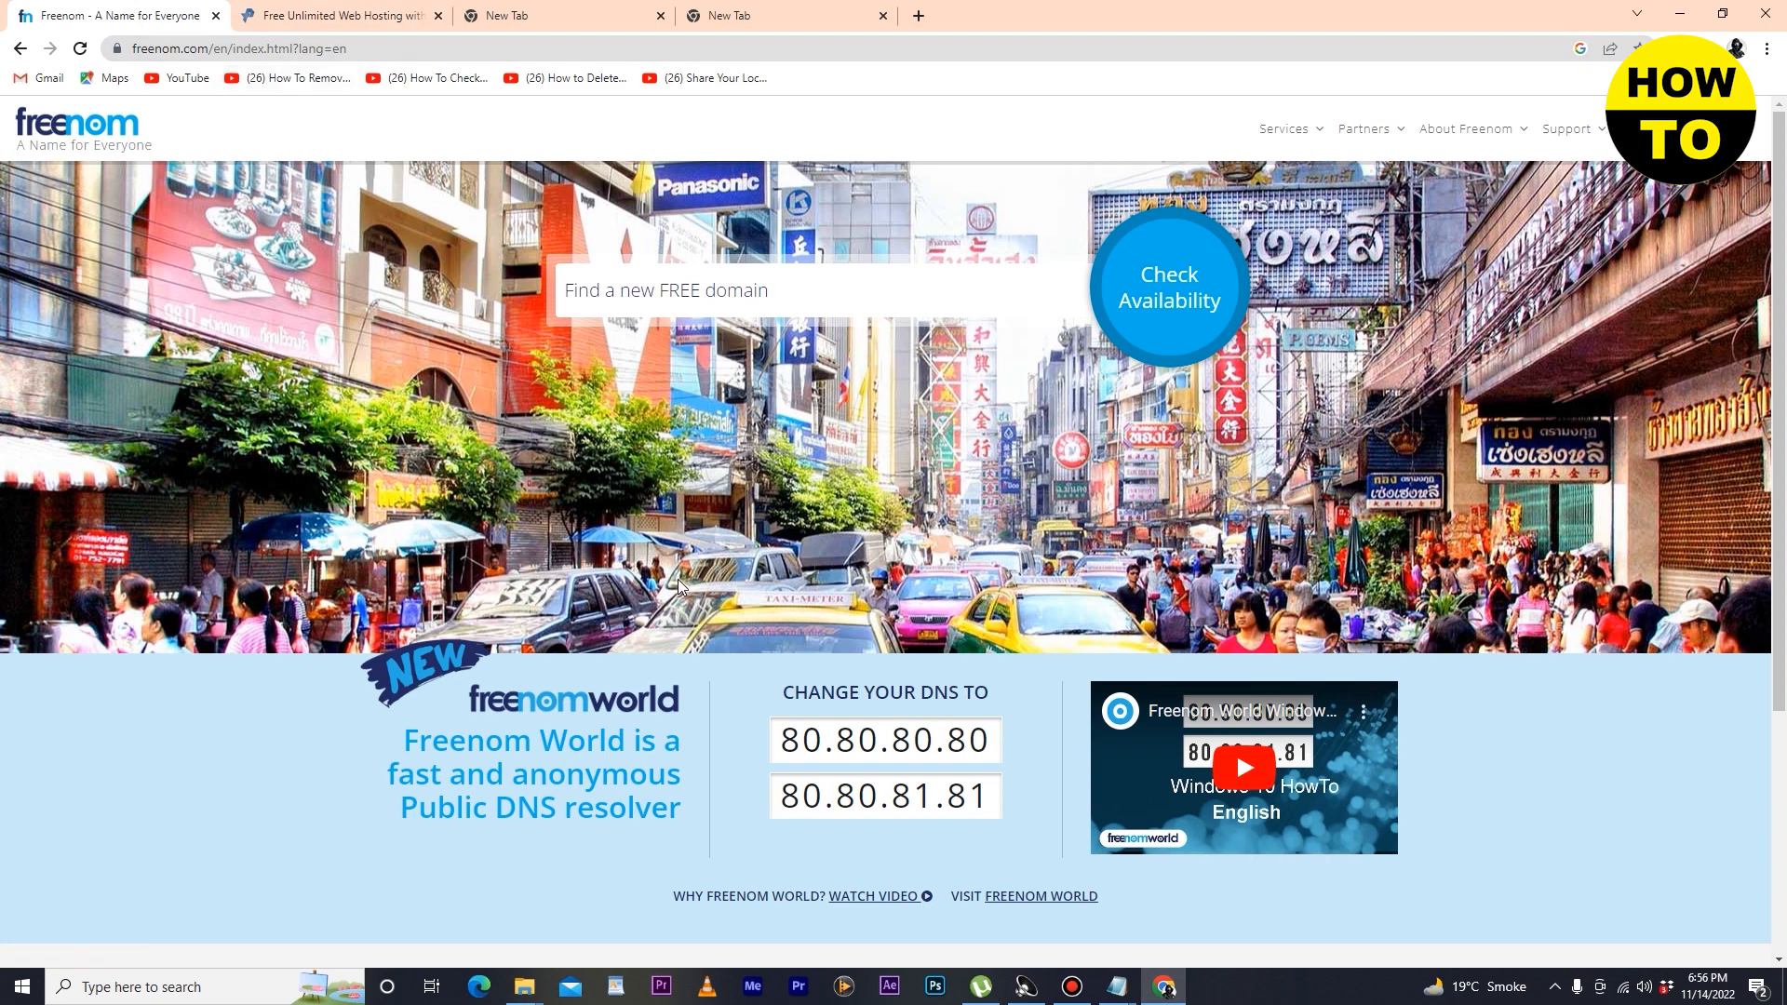
Check the availability of free domains on Freenom using the site owner's first name.
click(745, 298)
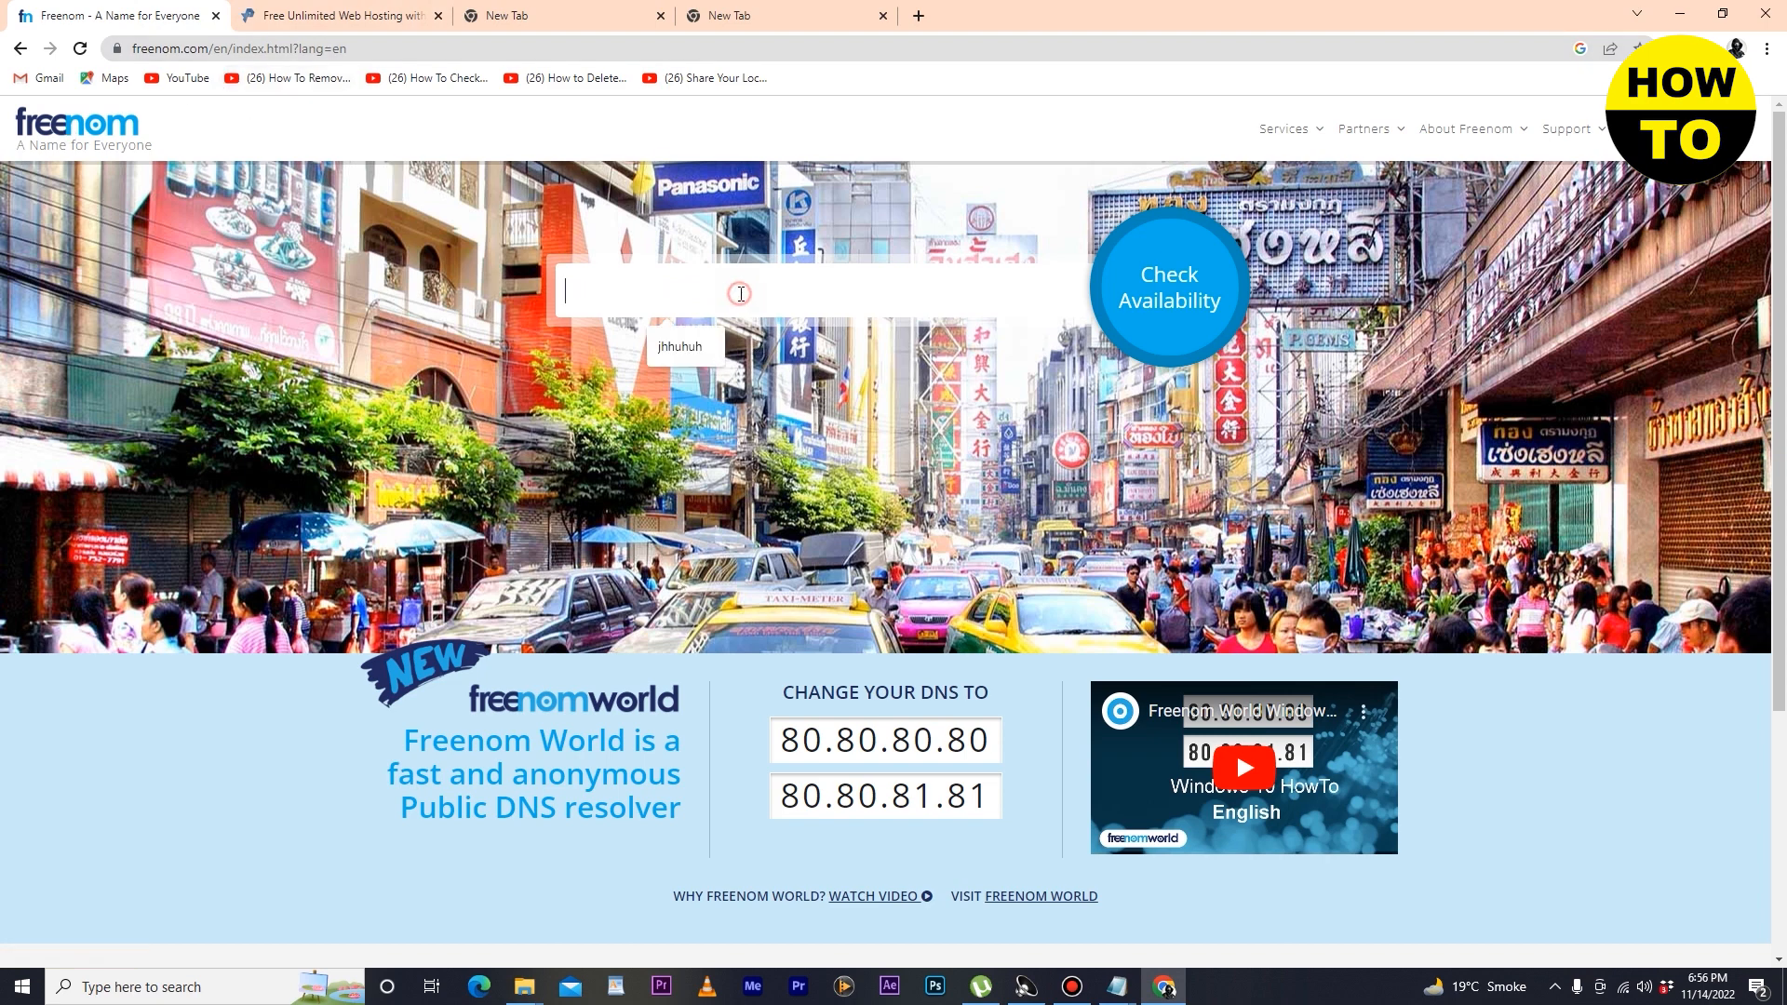
text(m)
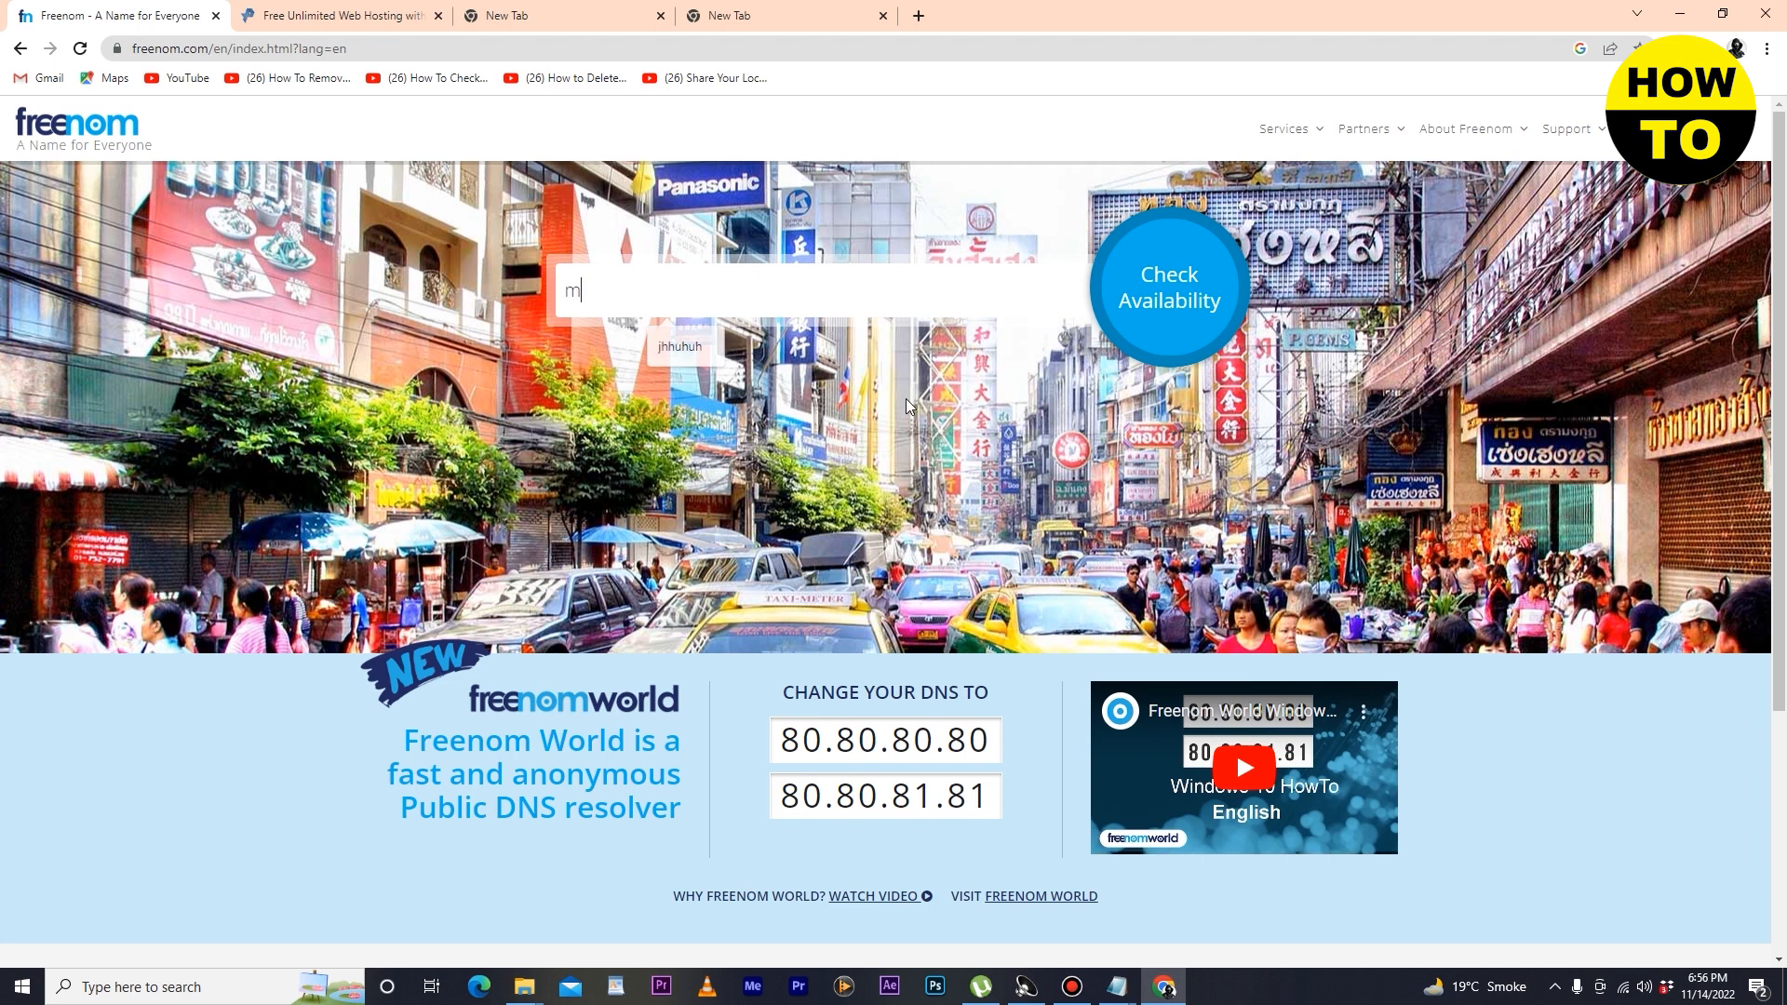
text(ehra)
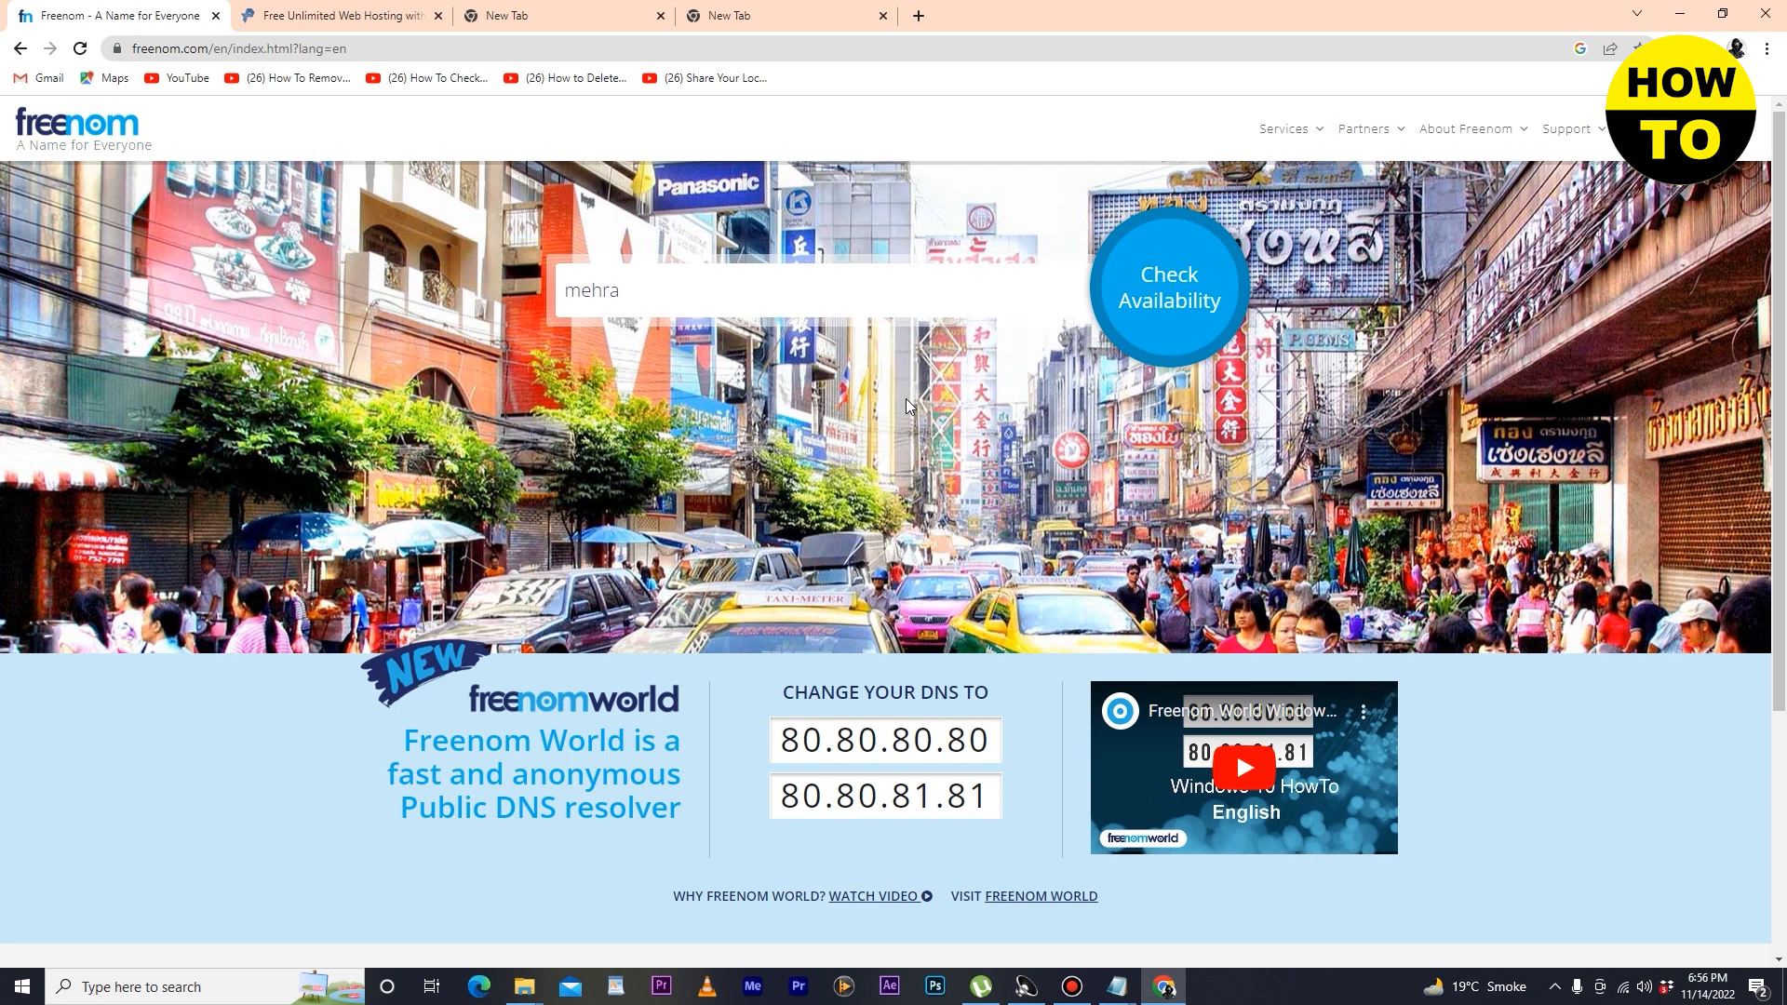
text(n)
click(1157, 302)
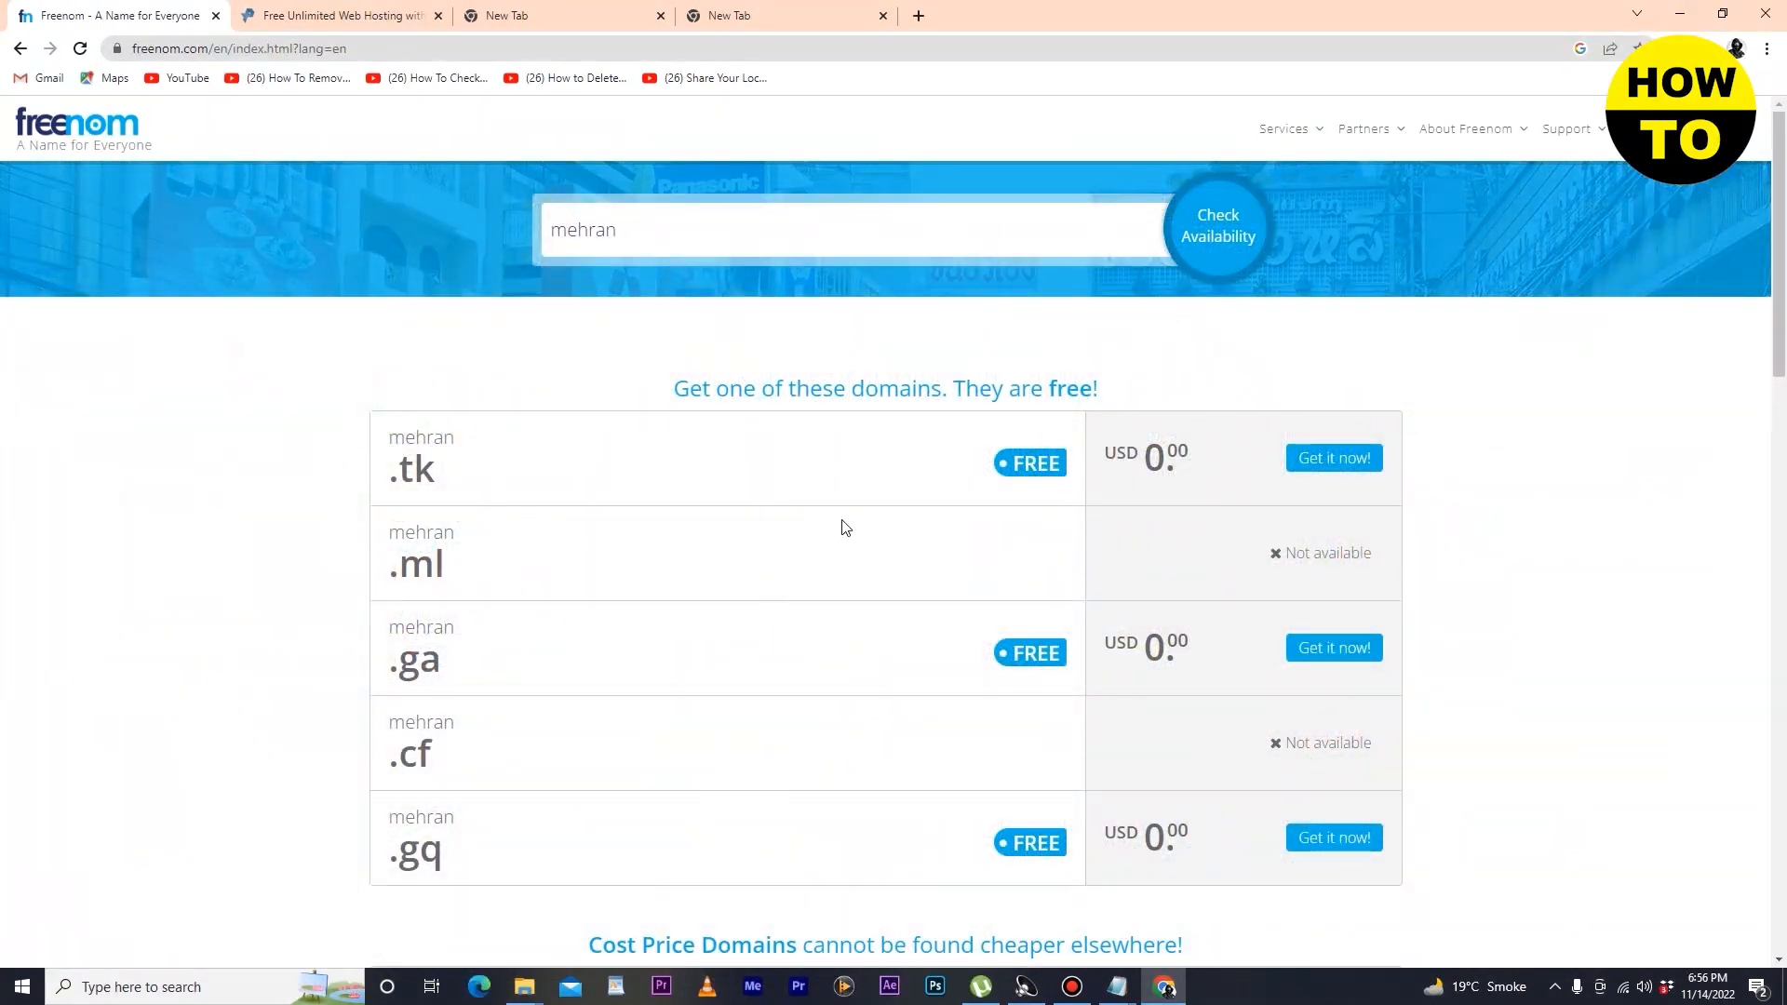
Review the free and cost-price domain extensions and try to get the free .tk domain.
scroll(838, 525, down, 2)
scroll(850, 531, up, 1)
scroll(850, 531, down, 5)
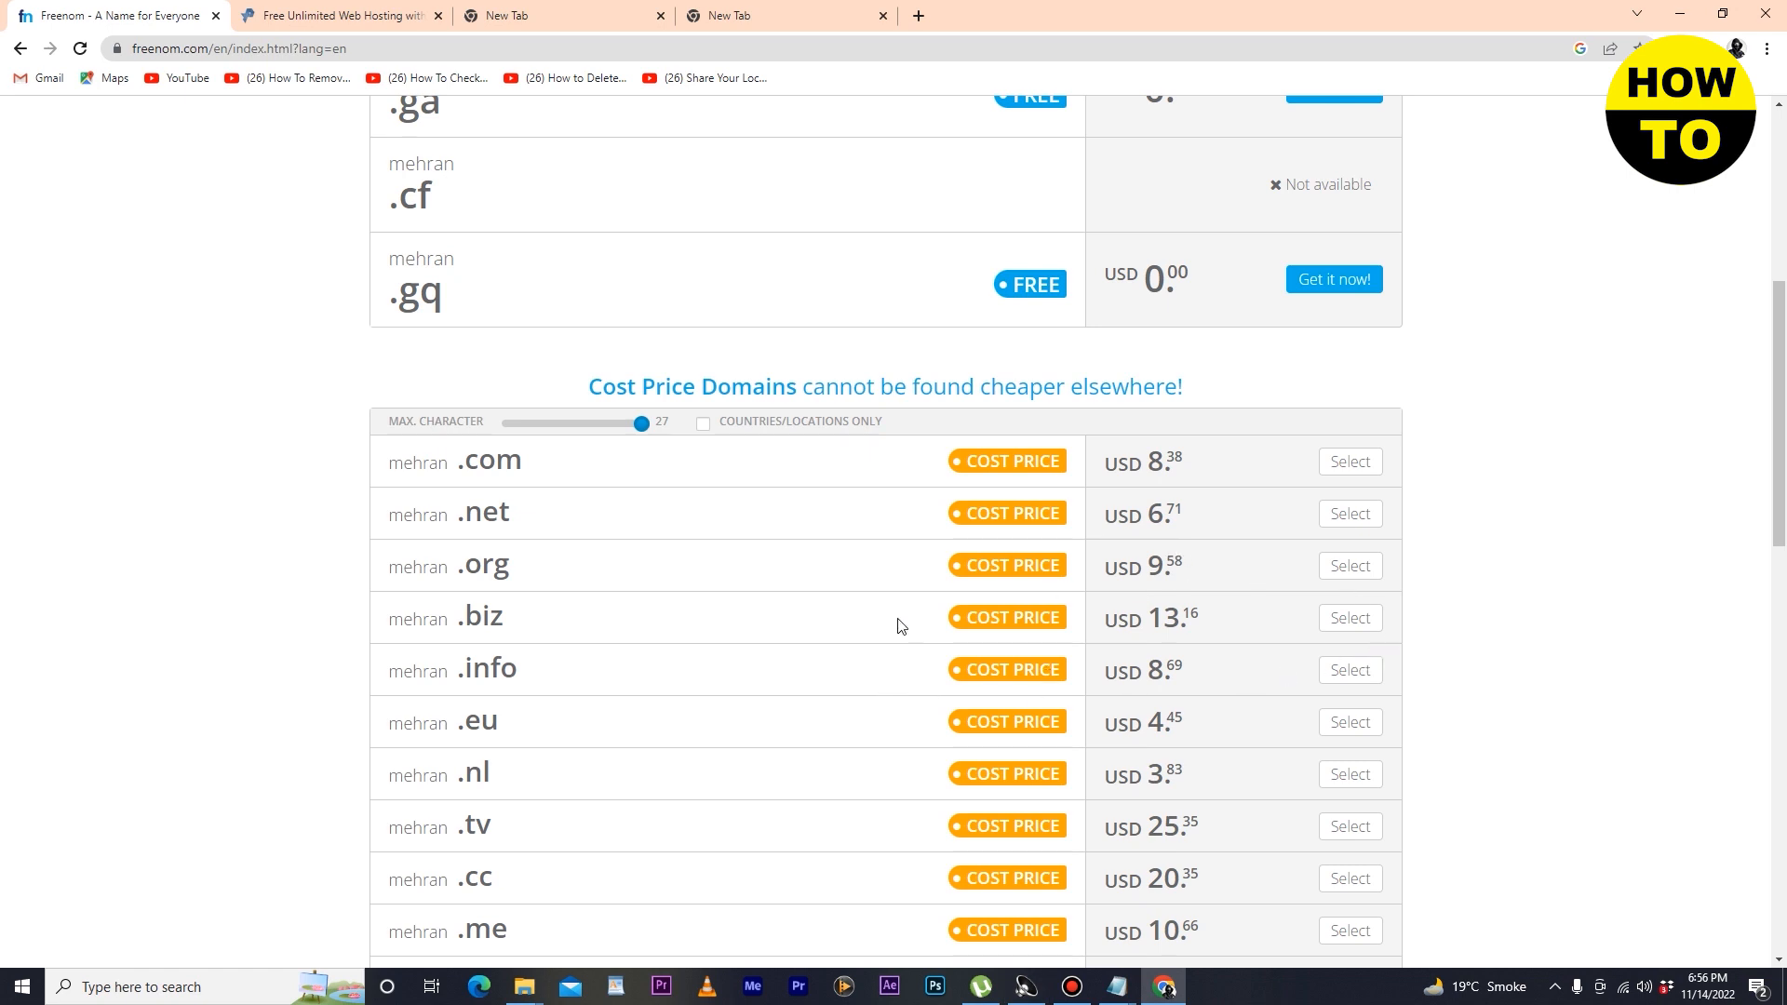
scroll(985, 638, down, 2)
scroll(985, 636, up, 8)
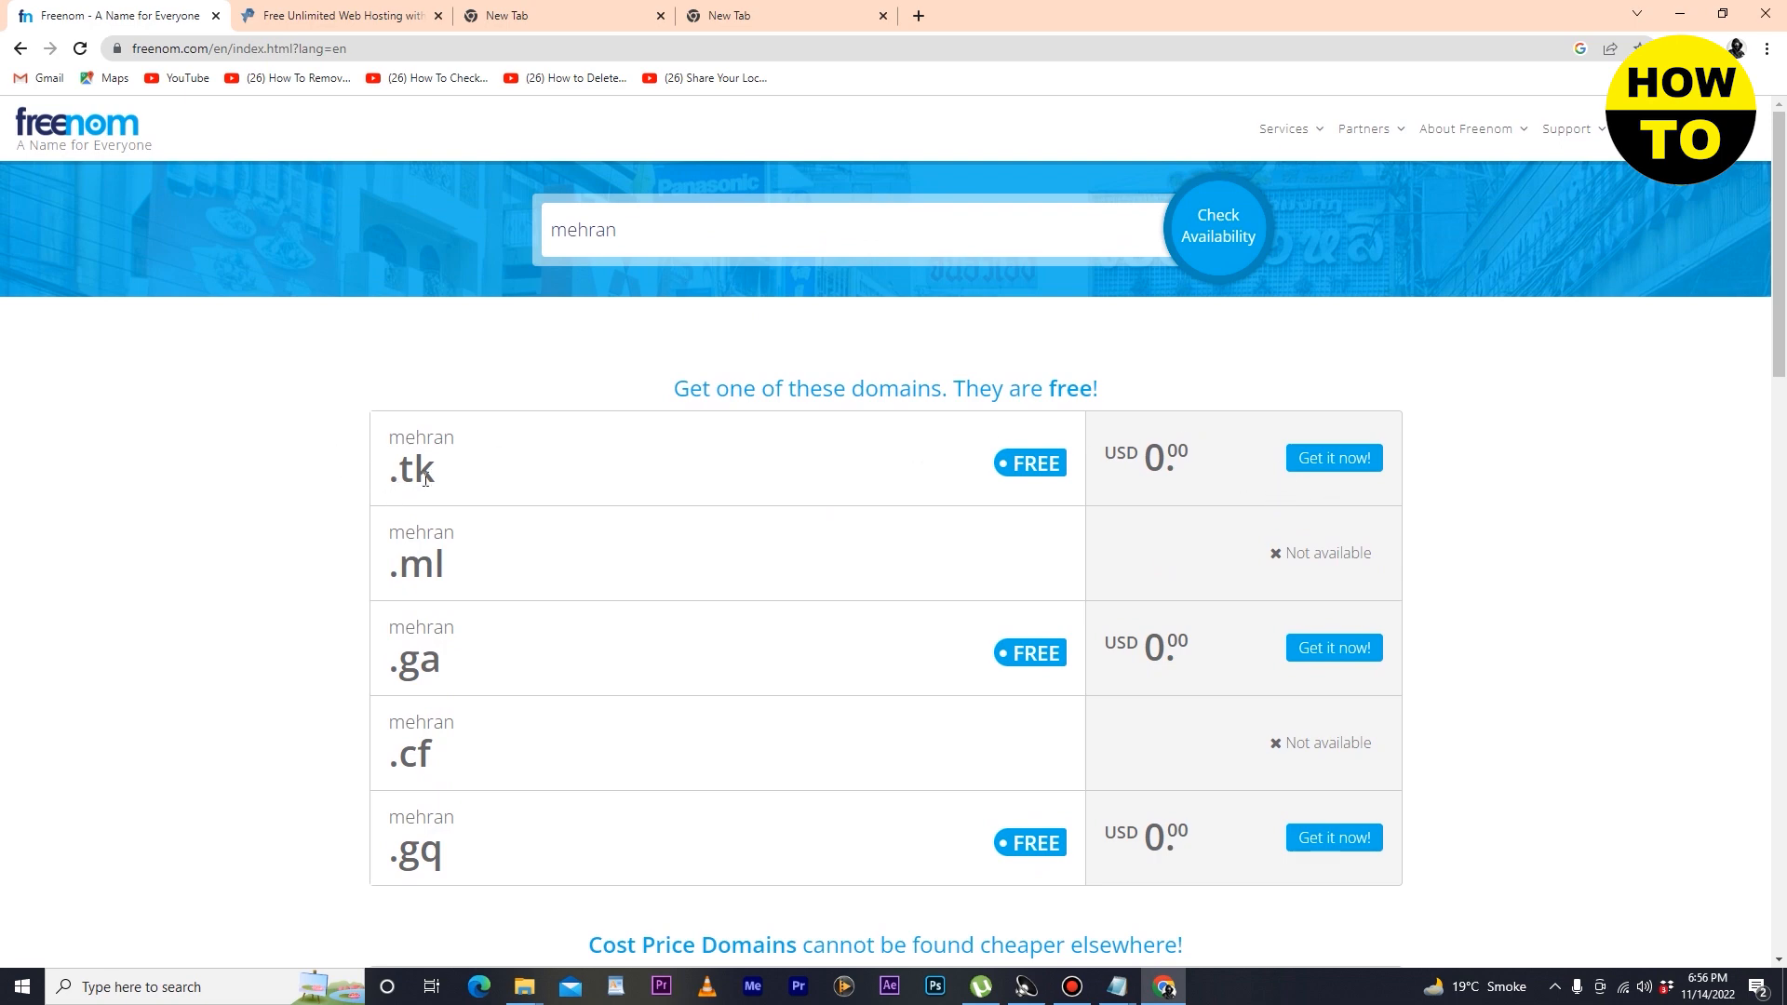
click(1329, 461)
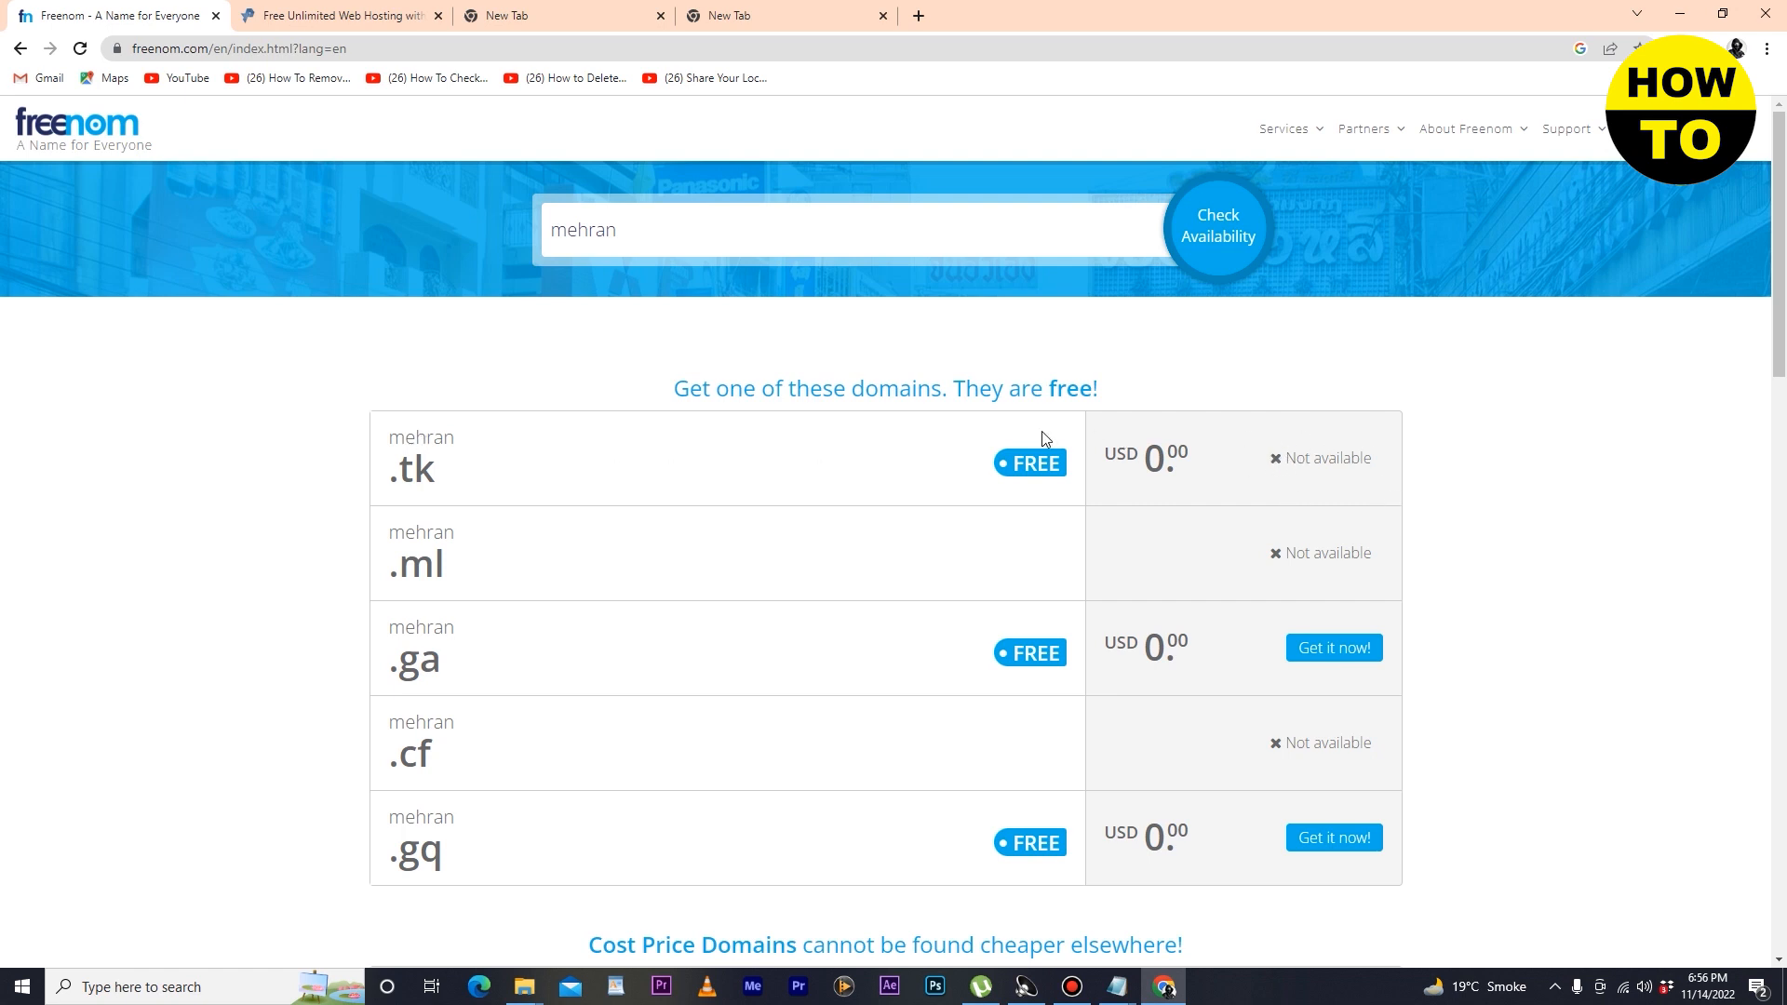
Check the availability of the owner's first name with the .ml extension included in the search.
click(629, 234)
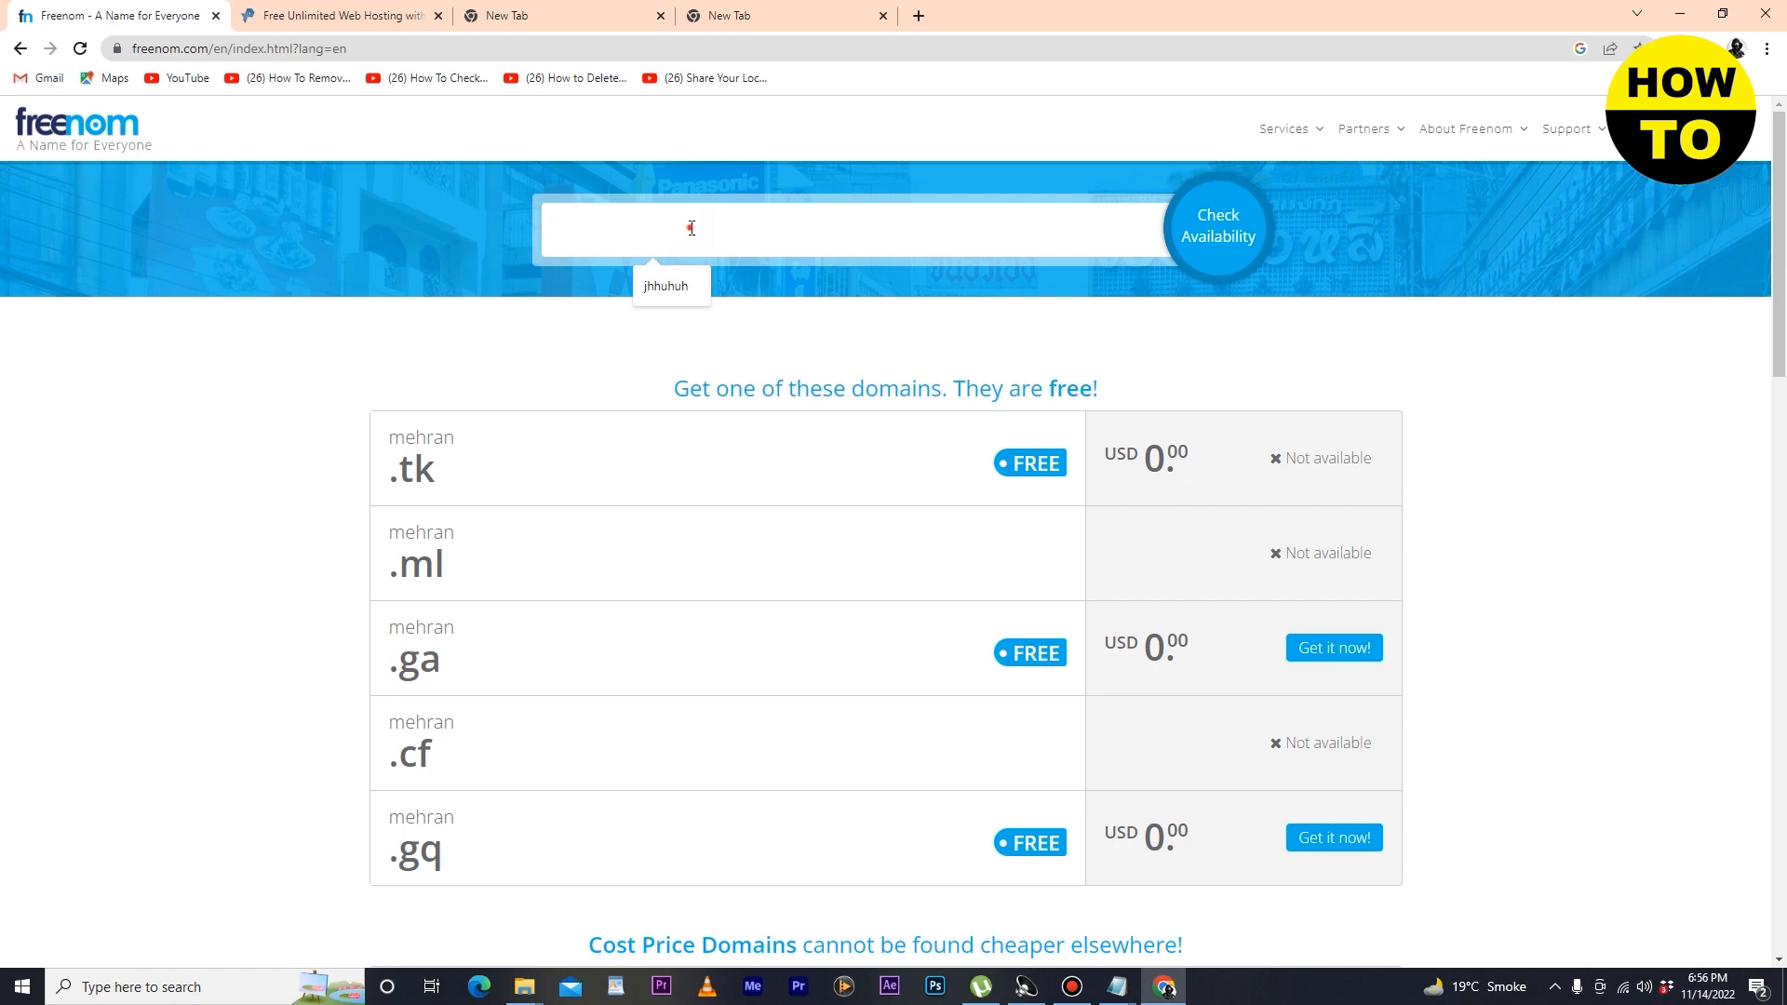
text(mehran.m)
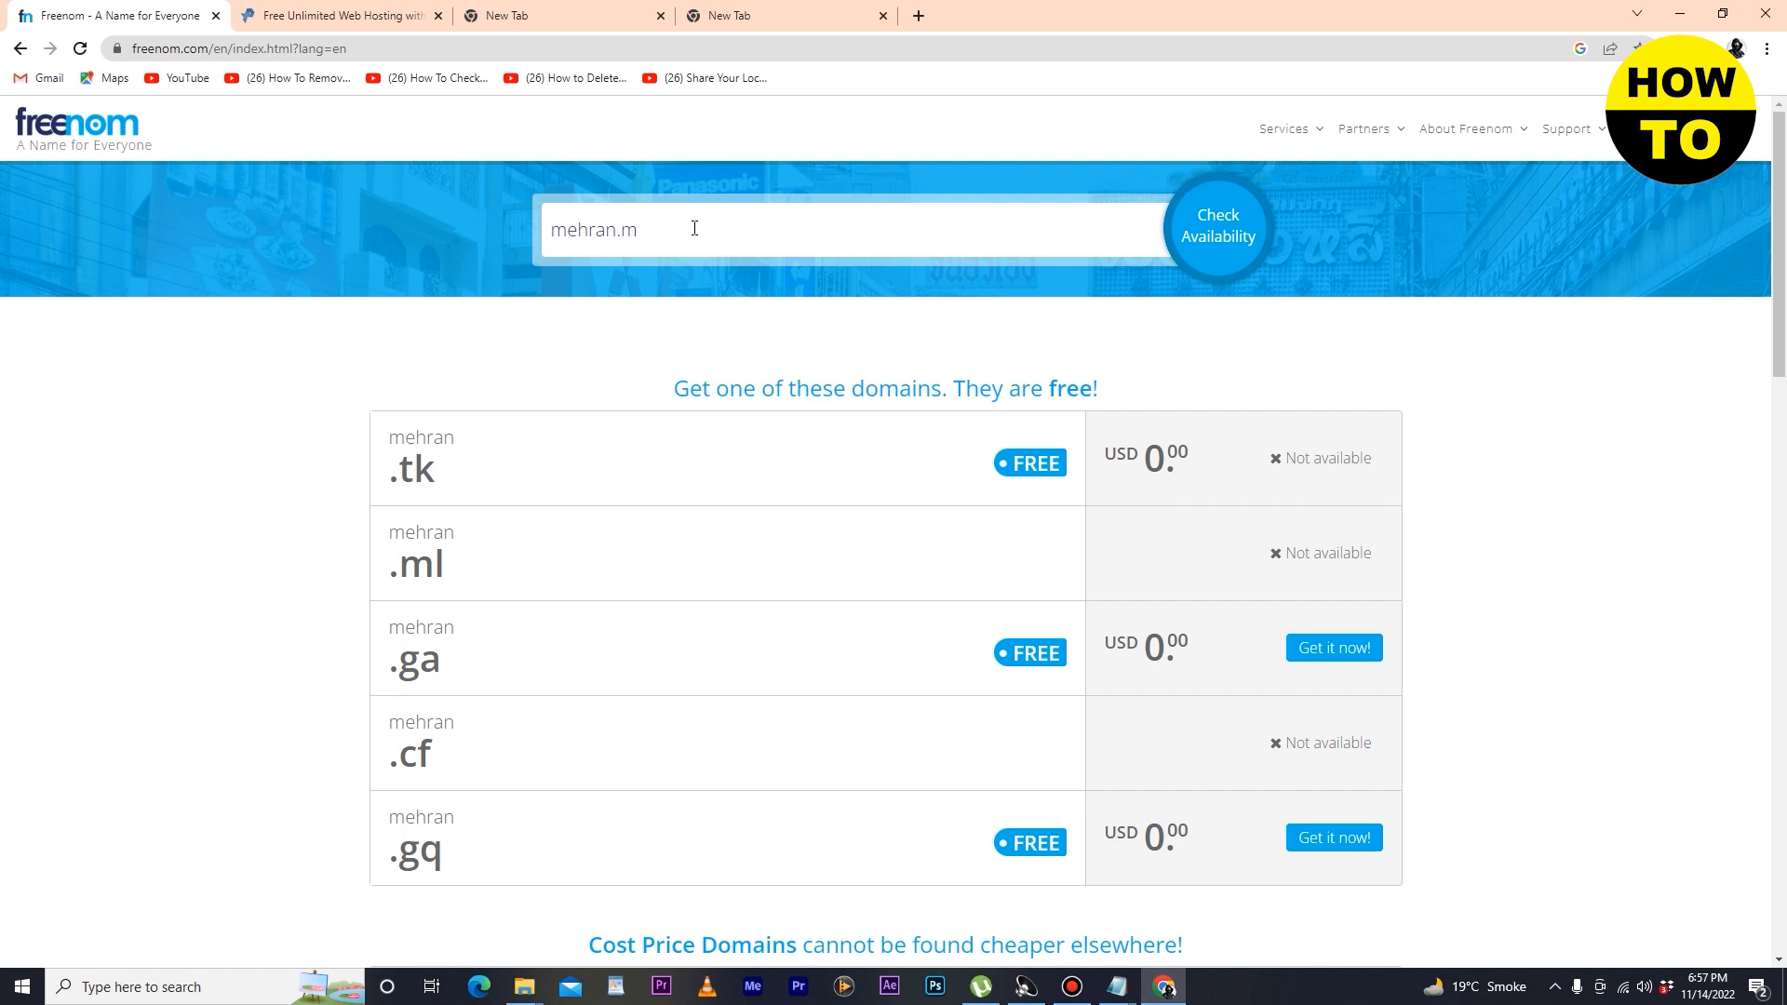
text(l)
click(1201, 256)
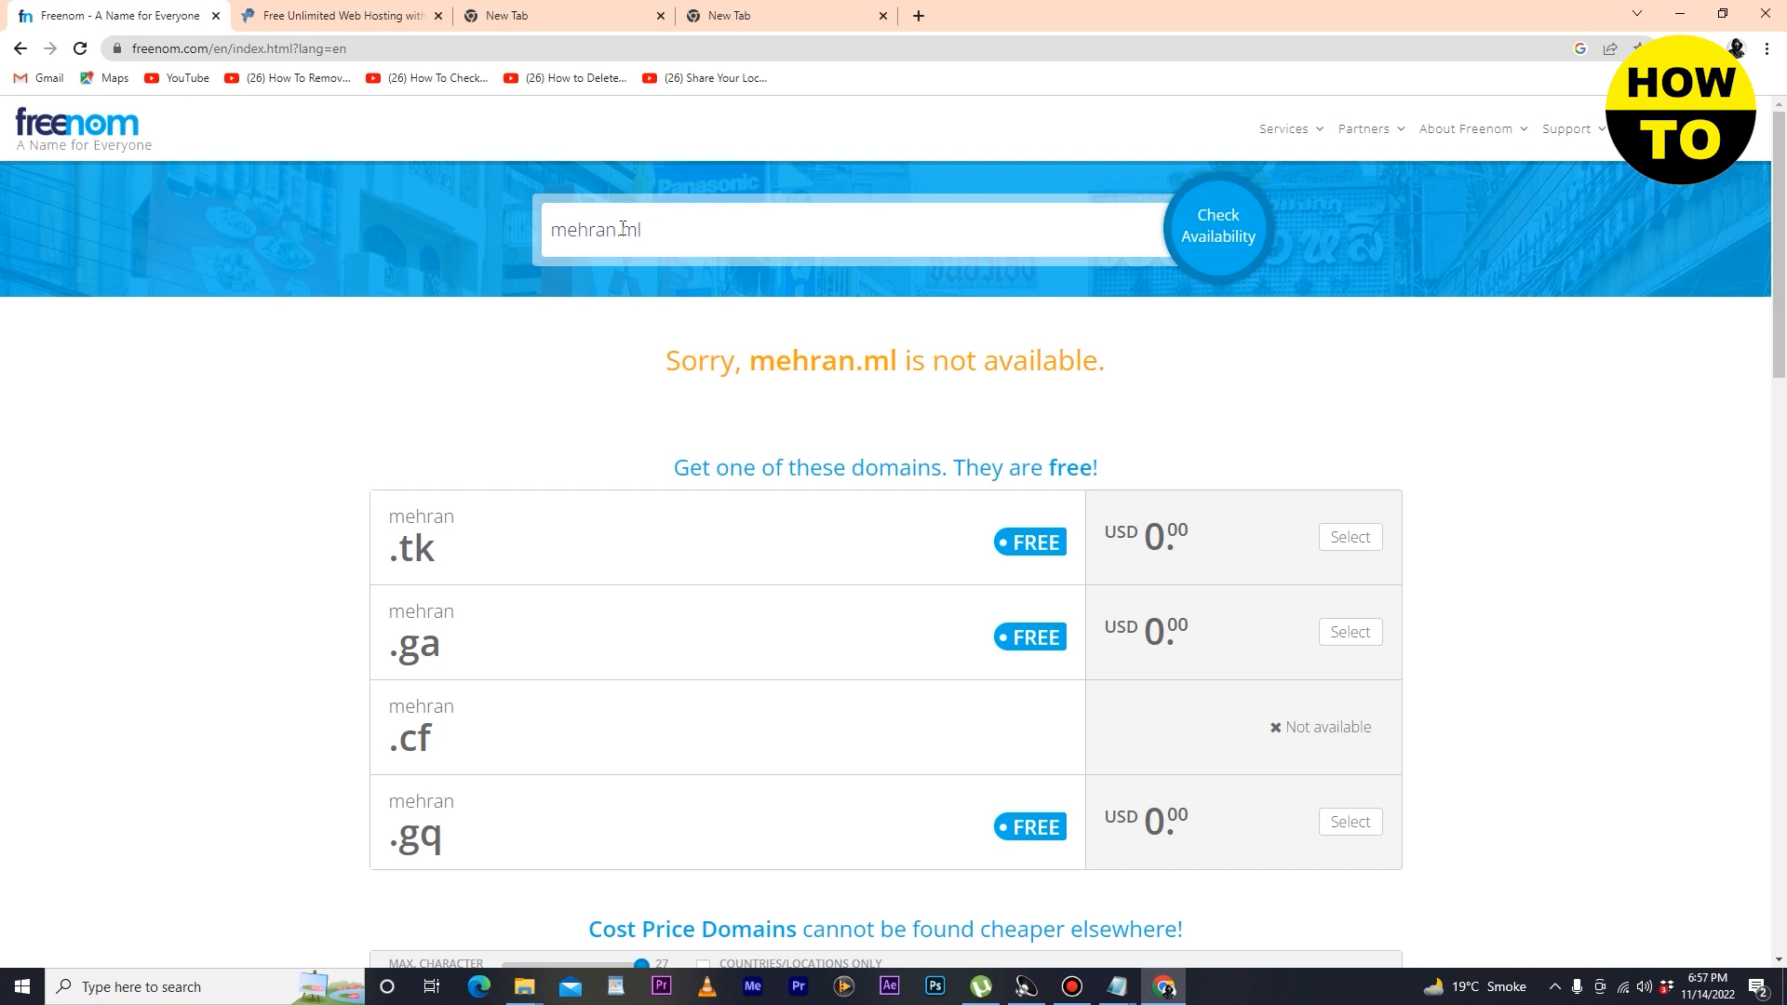
Try to select the free .tk, .ga and .gq domains offered for the searched name.
click(1340, 542)
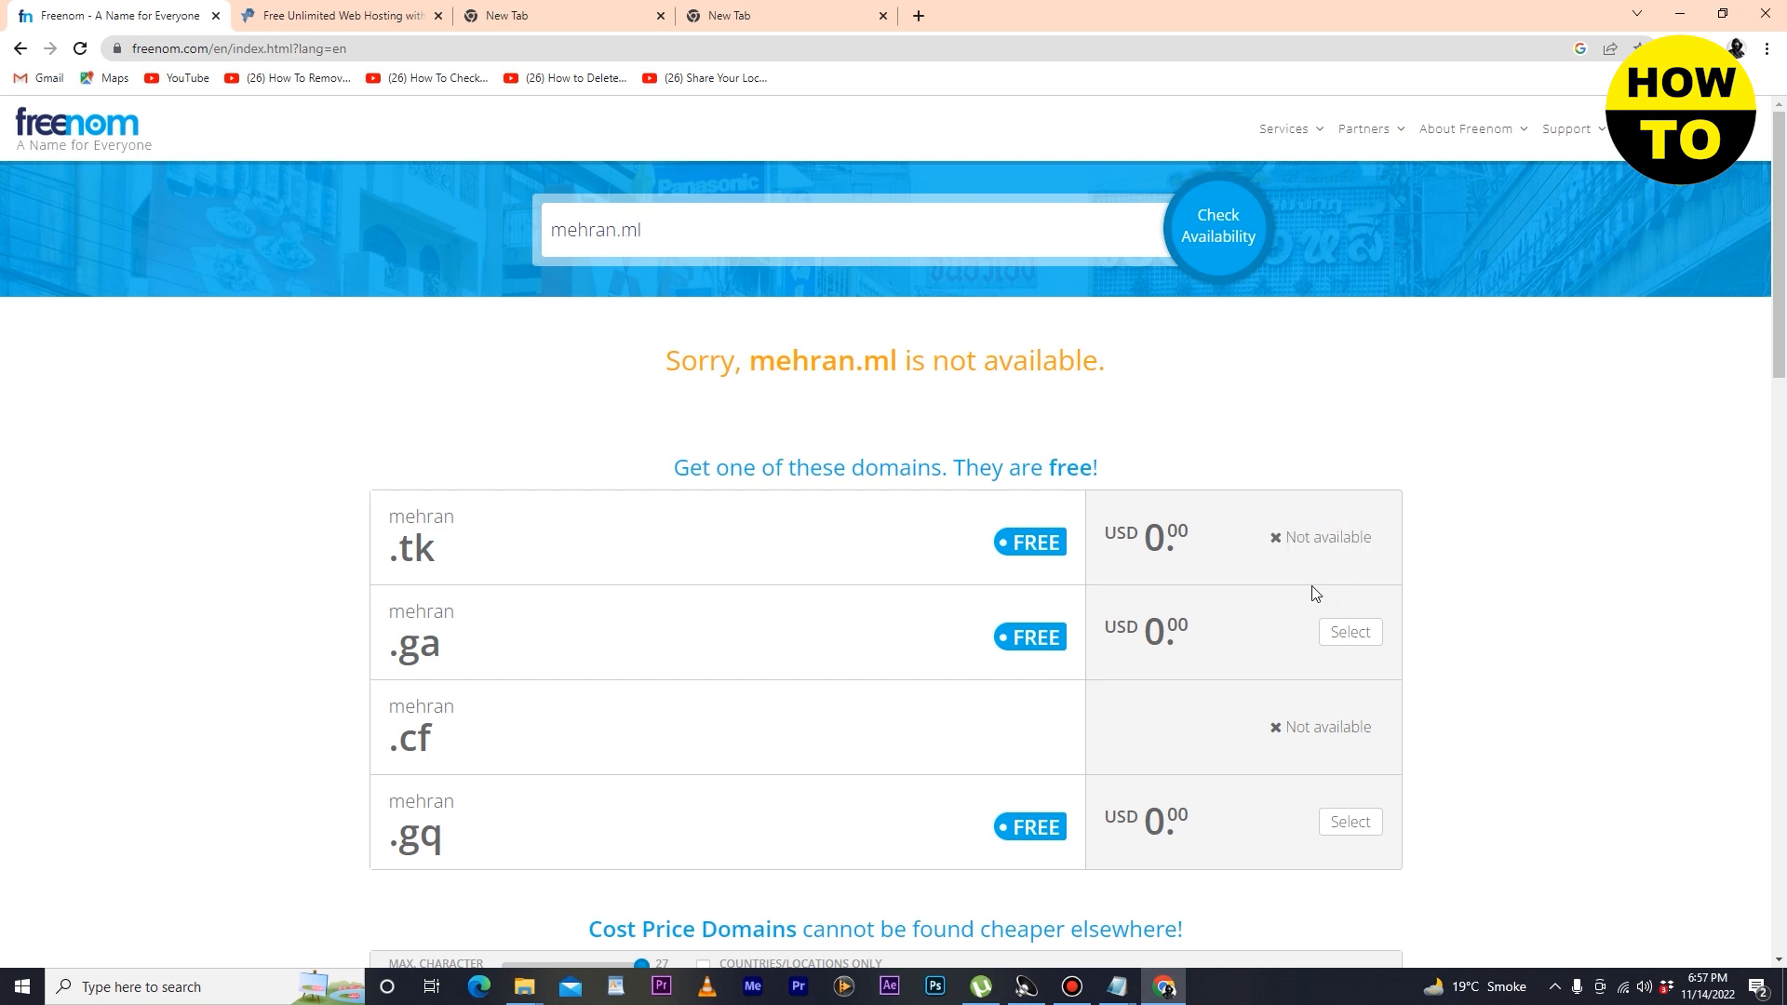
click(1347, 640)
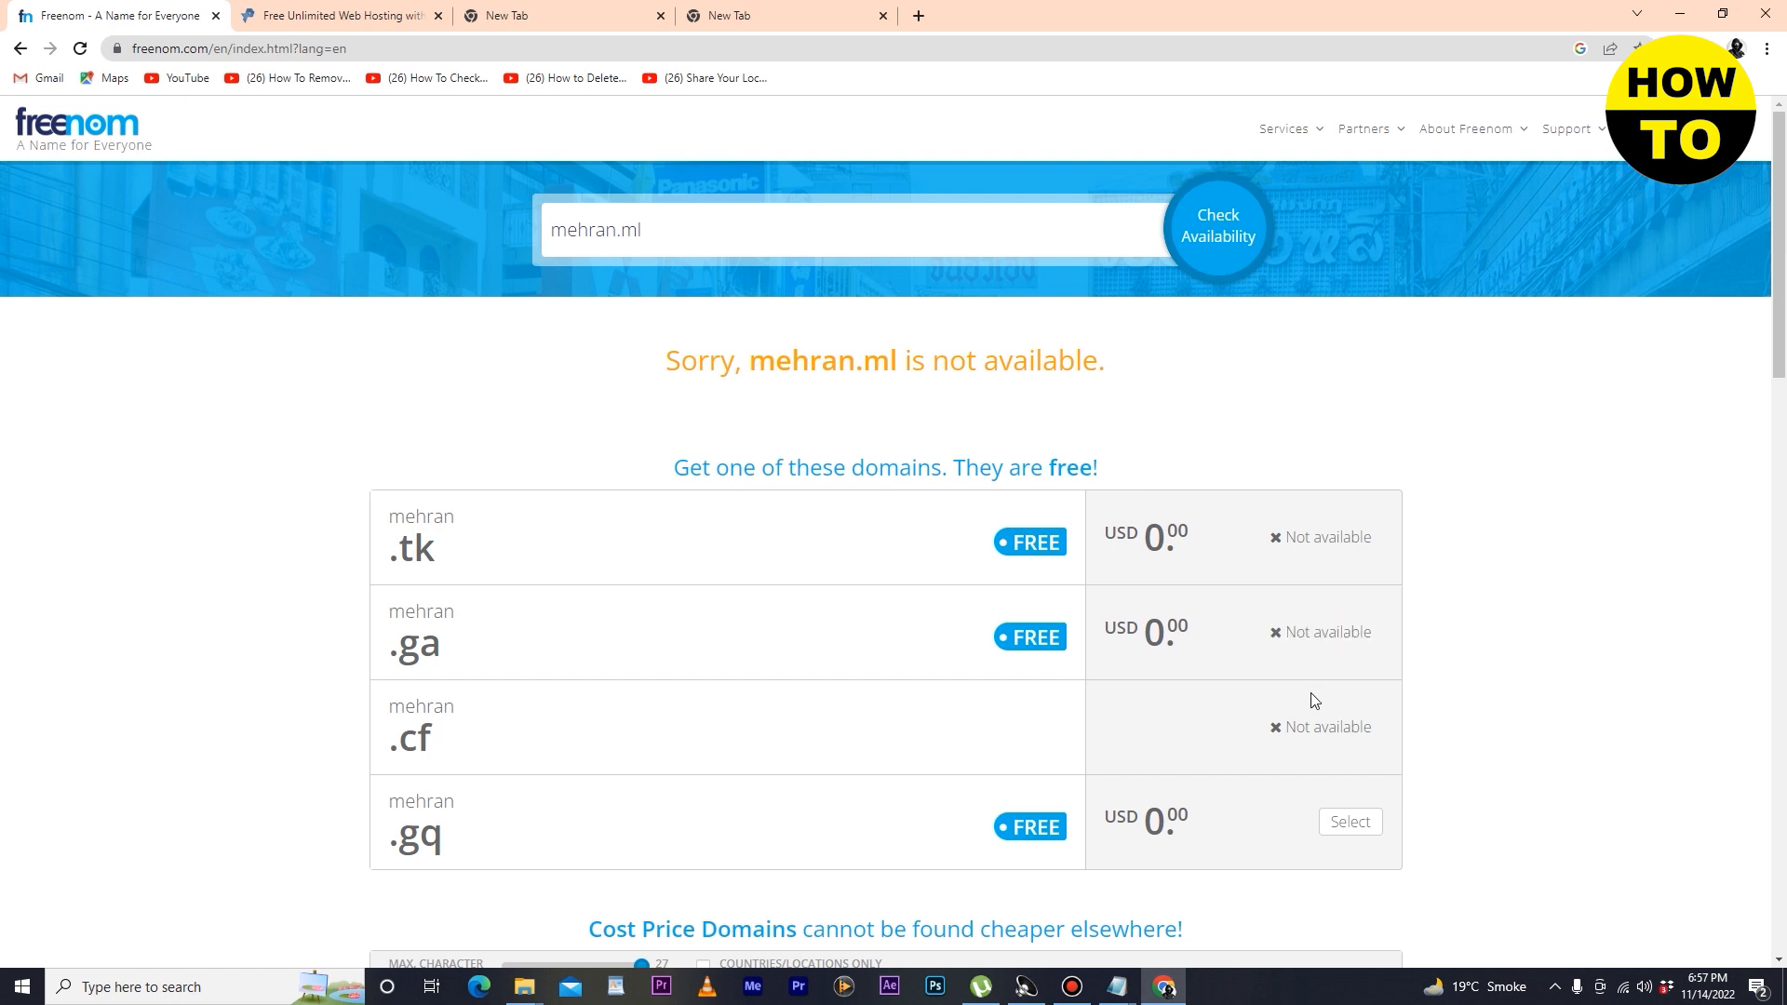
click(1346, 841)
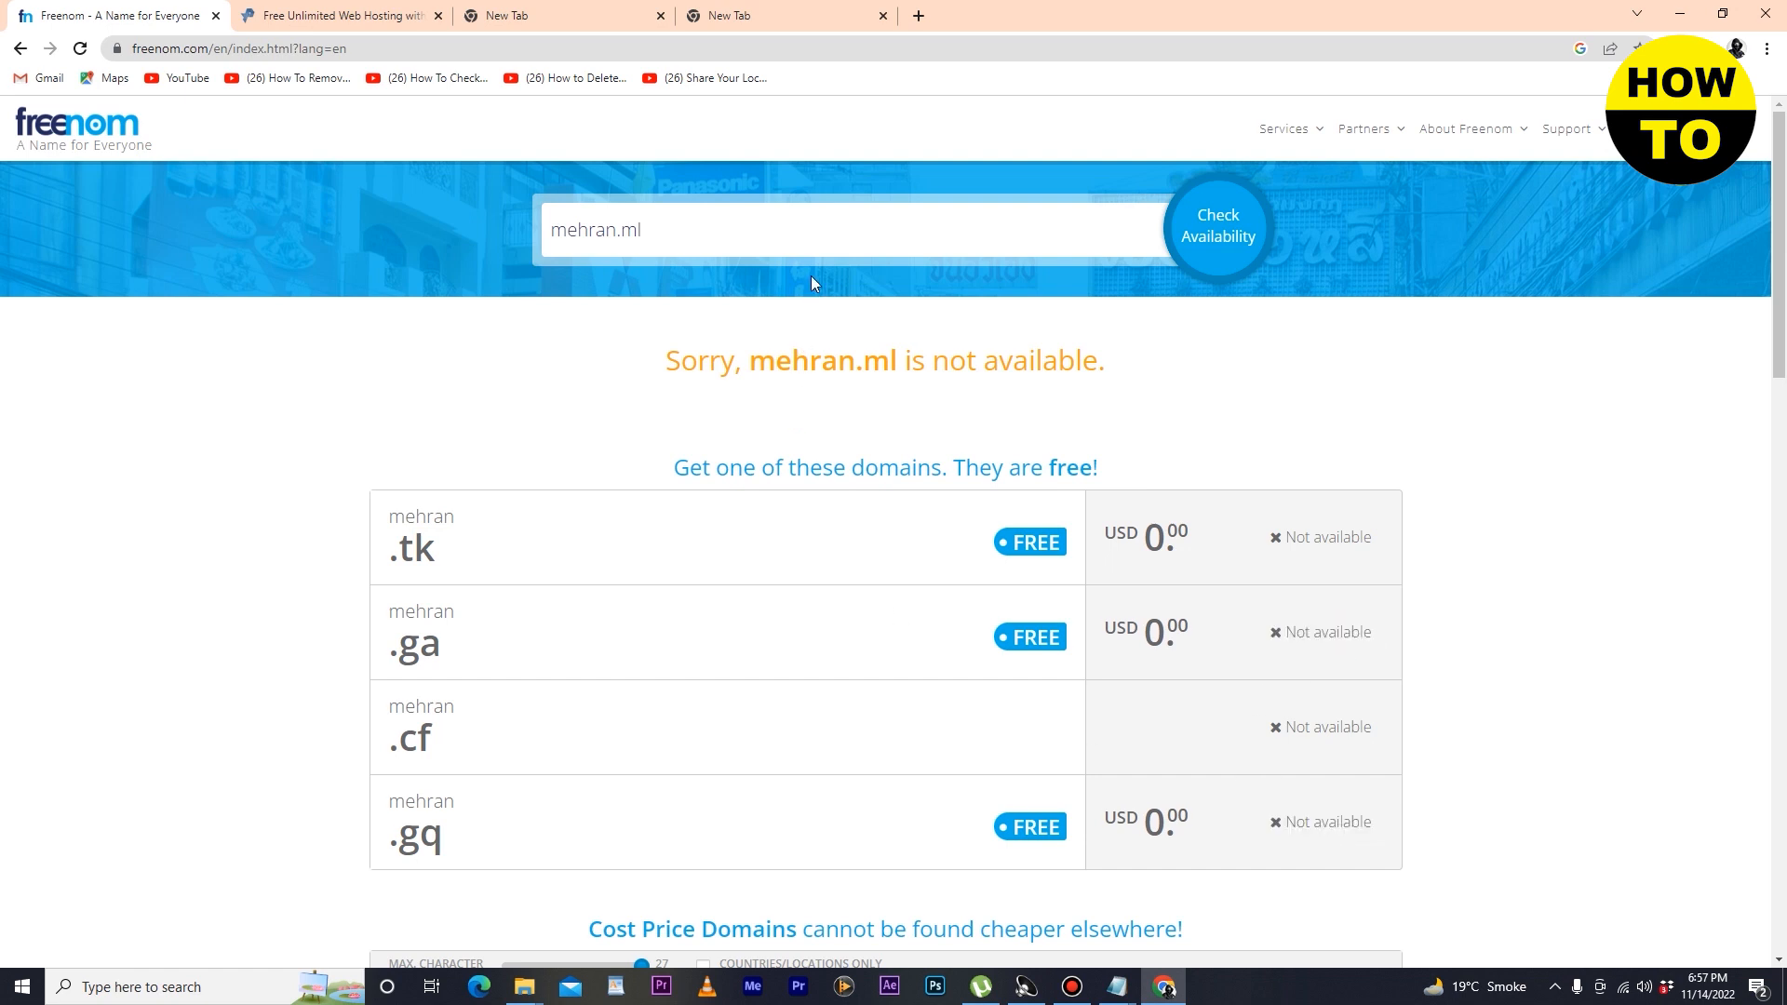
Search for the domain haxa.ml and proceed to checkout with it in the cart.
click(613, 228)
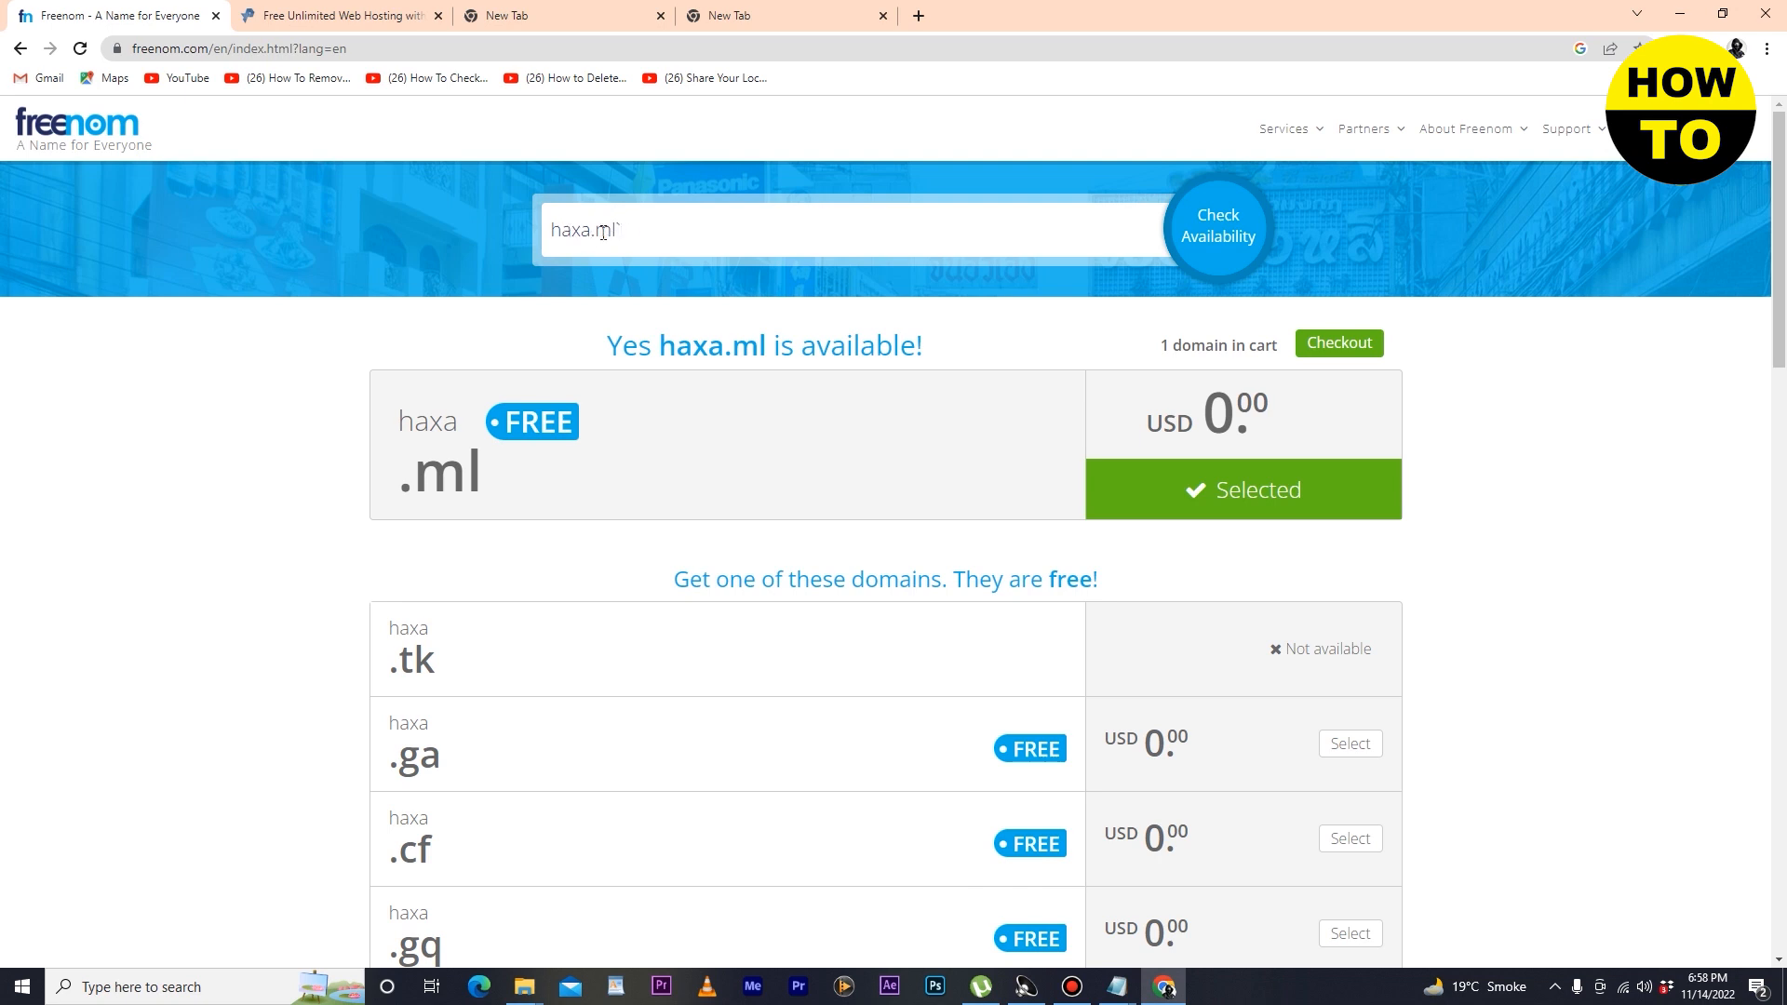
key(BackSpace)
click(1335, 349)
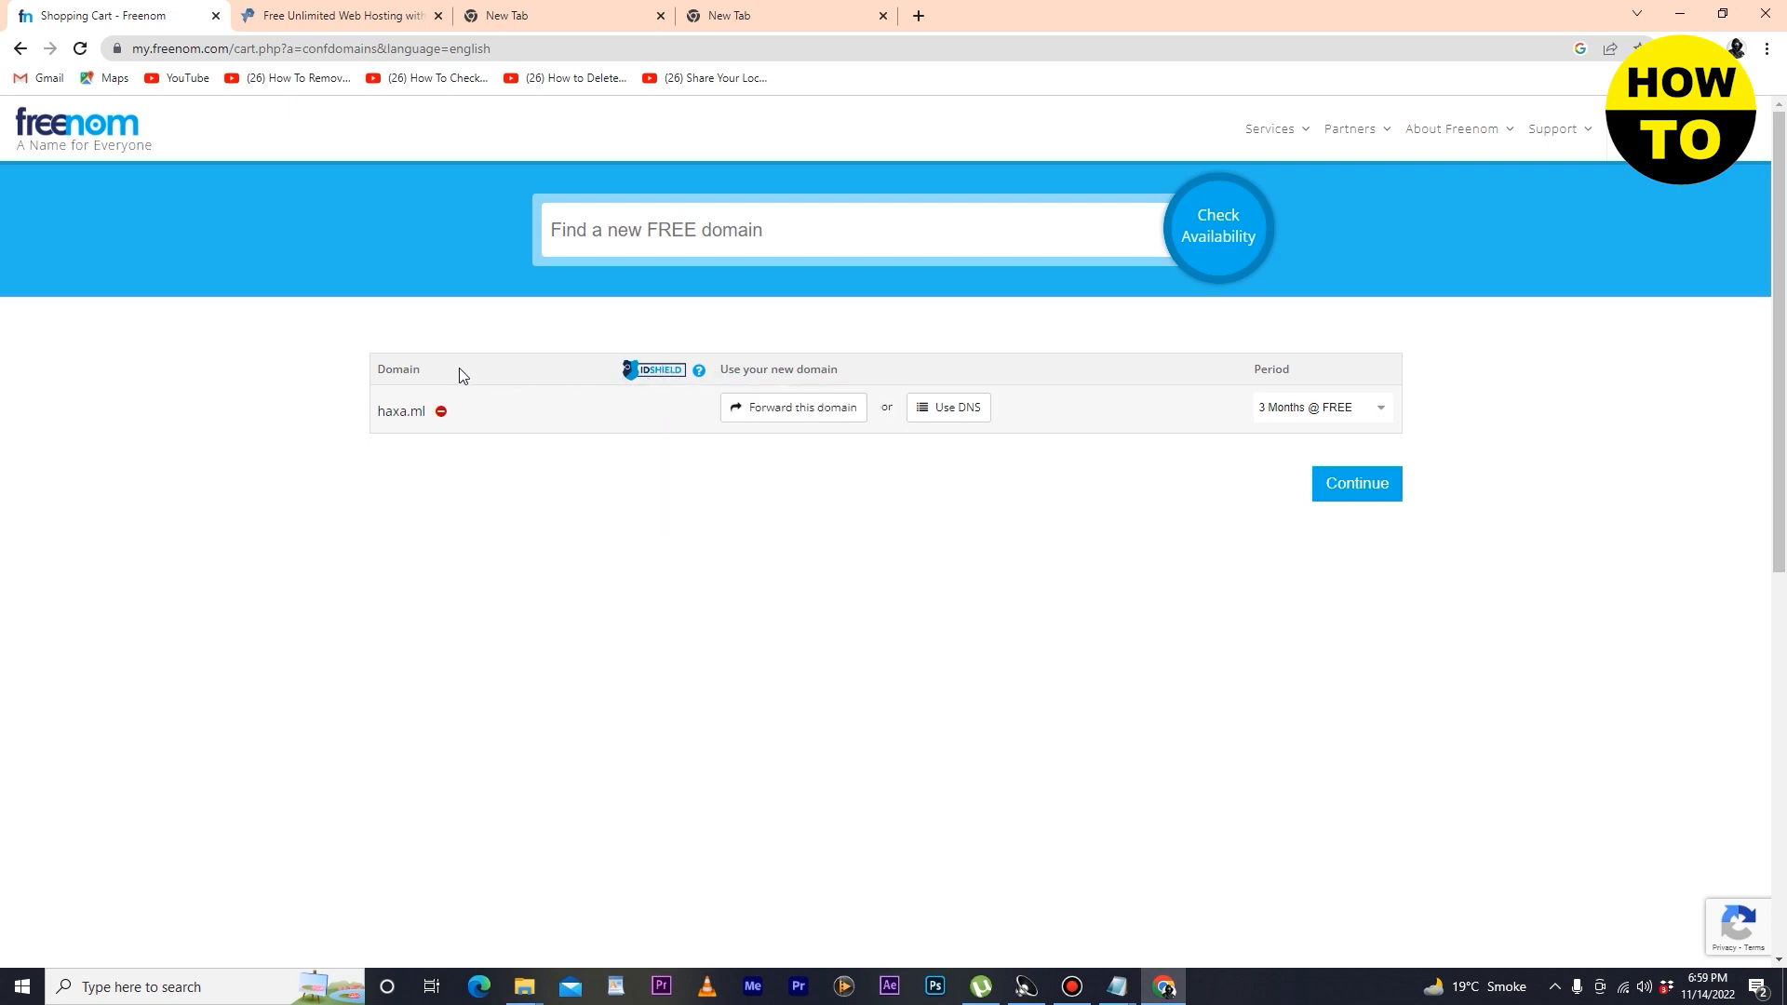
Try out the forwarding option and the Freenom DNS service with its IP address fields for haxa.ml.
click(801, 412)
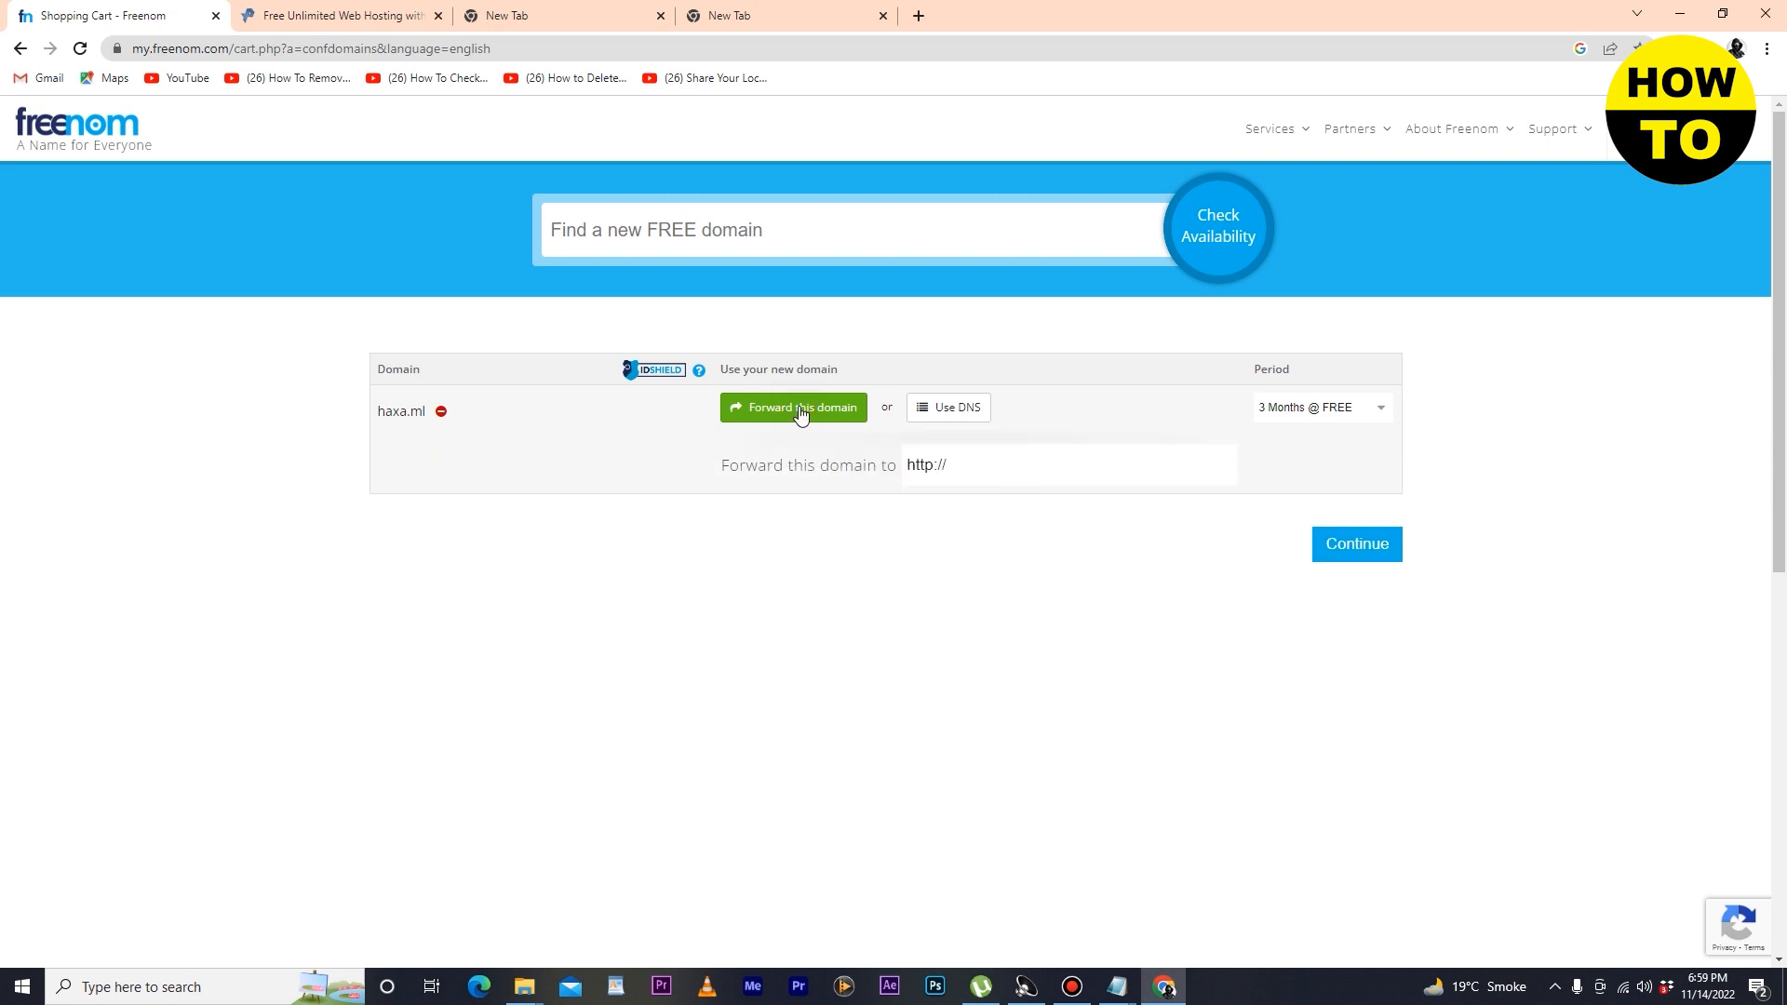
click(972, 467)
click(960, 411)
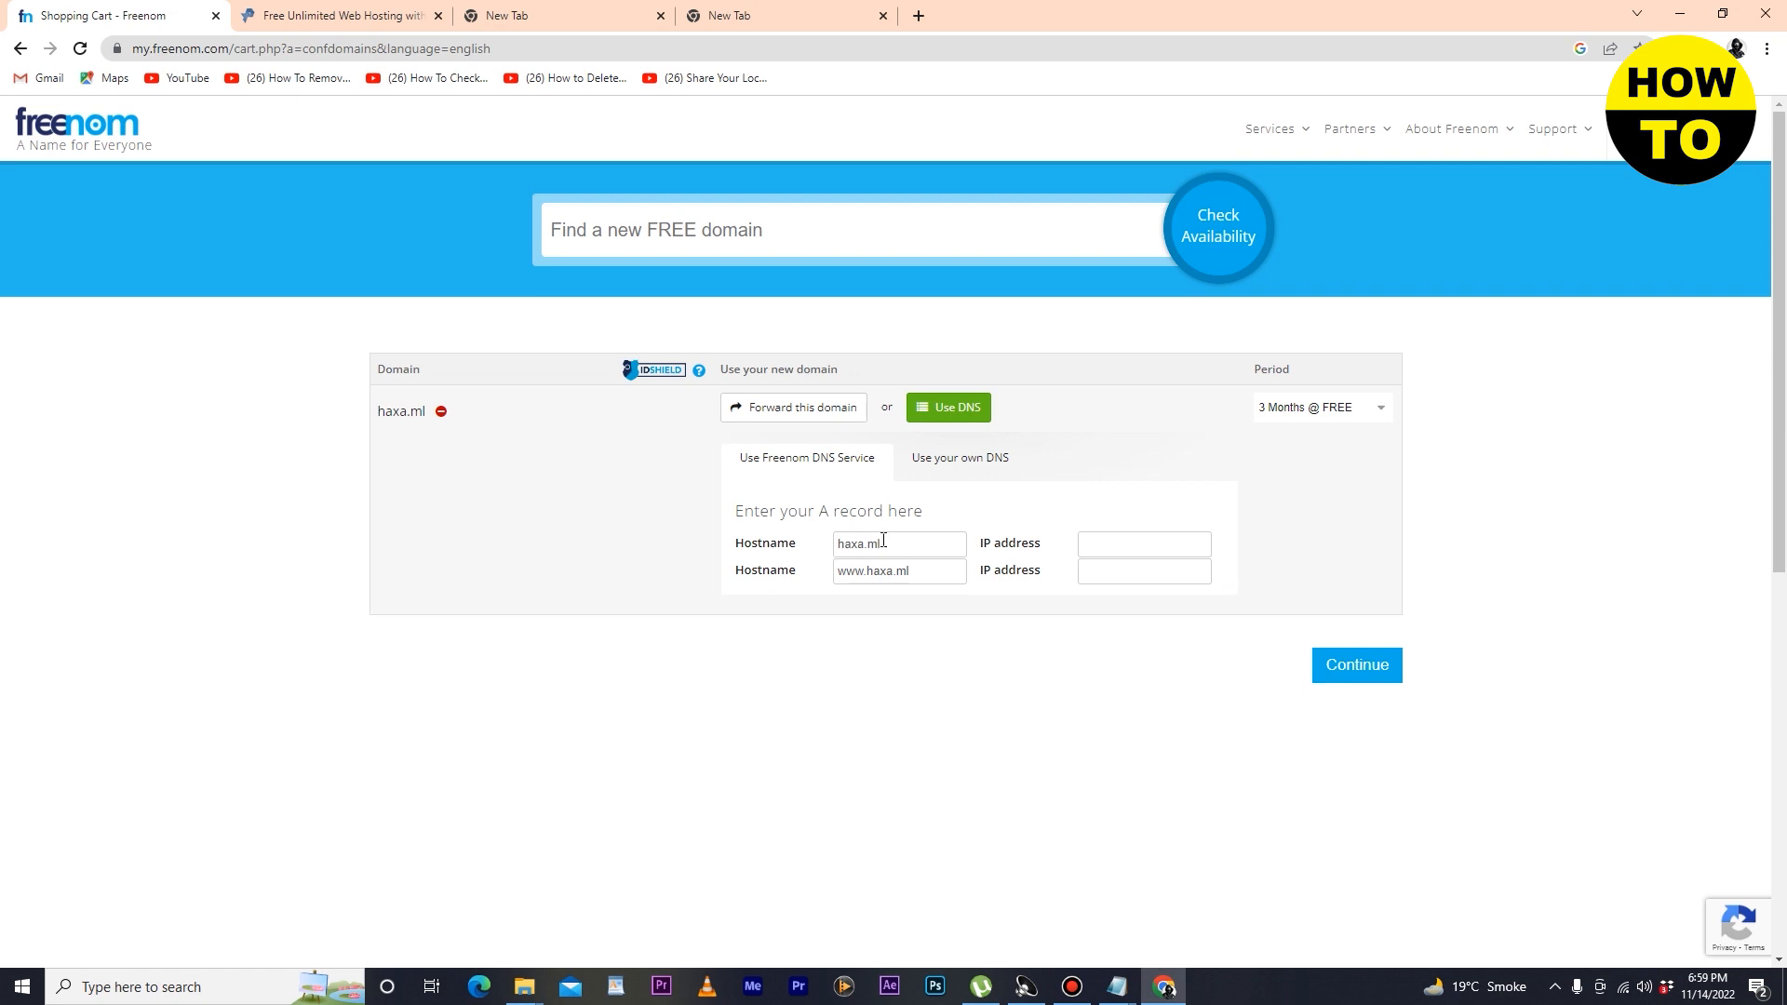
click(1152, 549)
click(1177, 585)
double_click(1144, 549)
key(BackSpace)
click(747, 416)
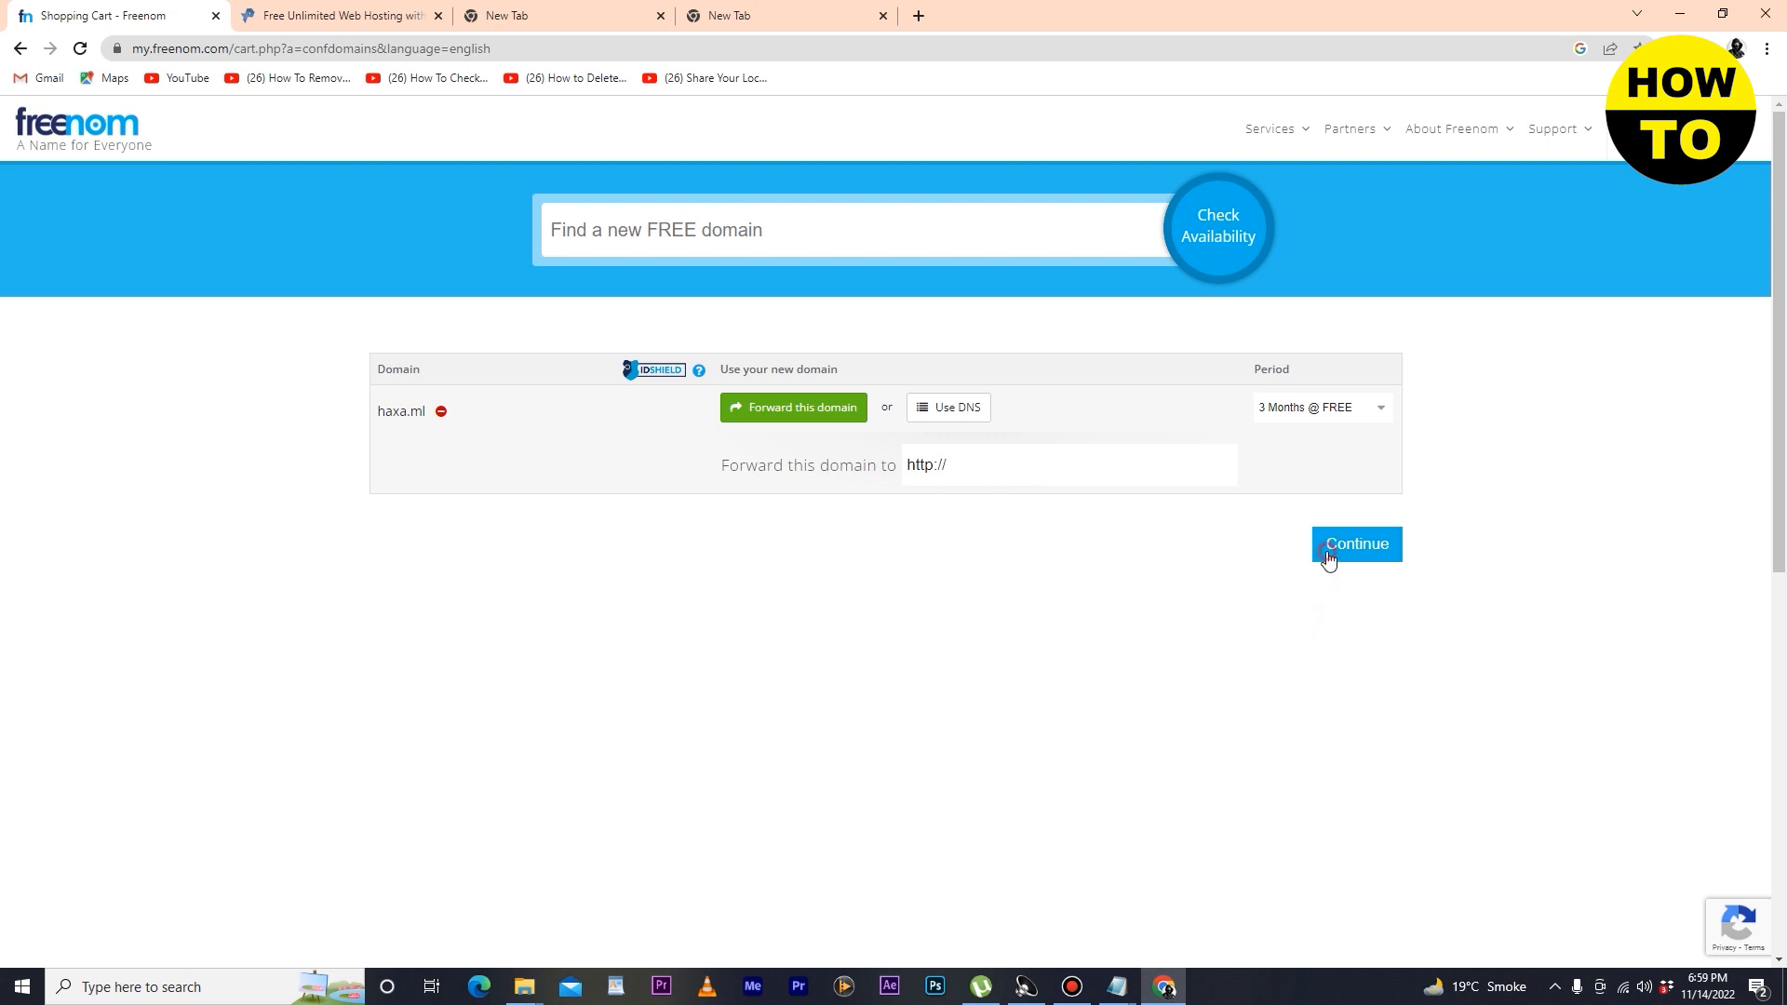
click(982, 465)
text(haxa.ml)
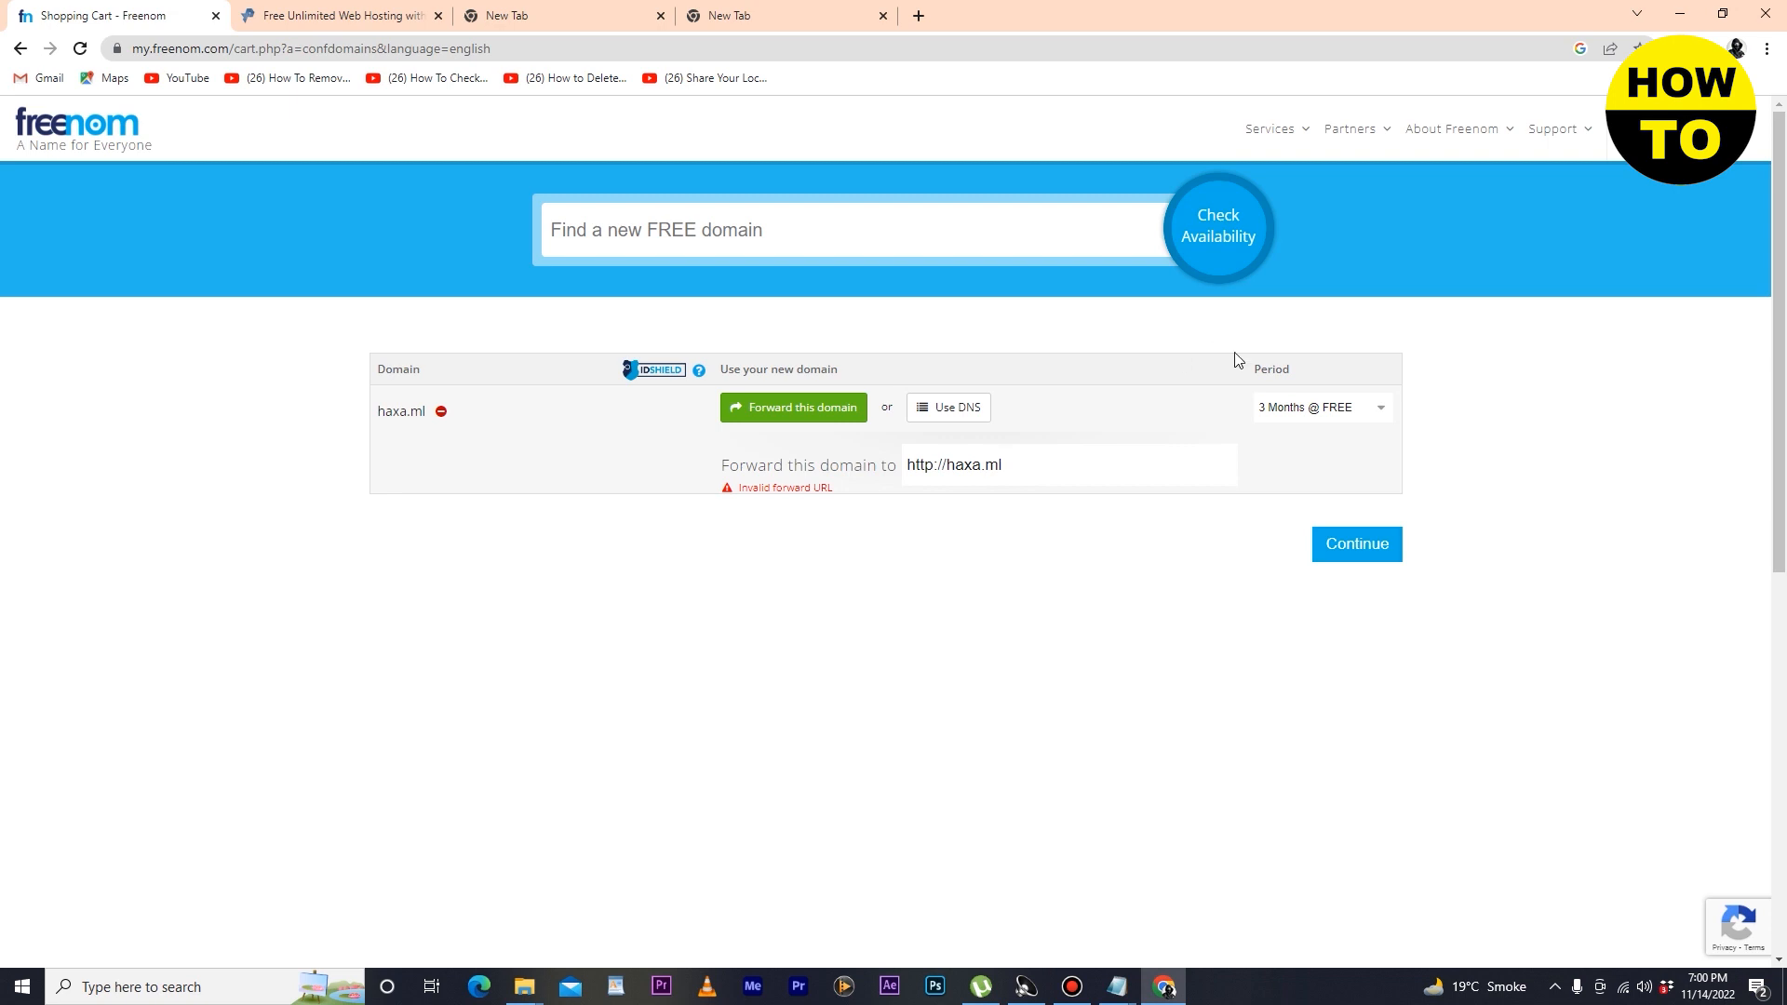
click(1379, 551)
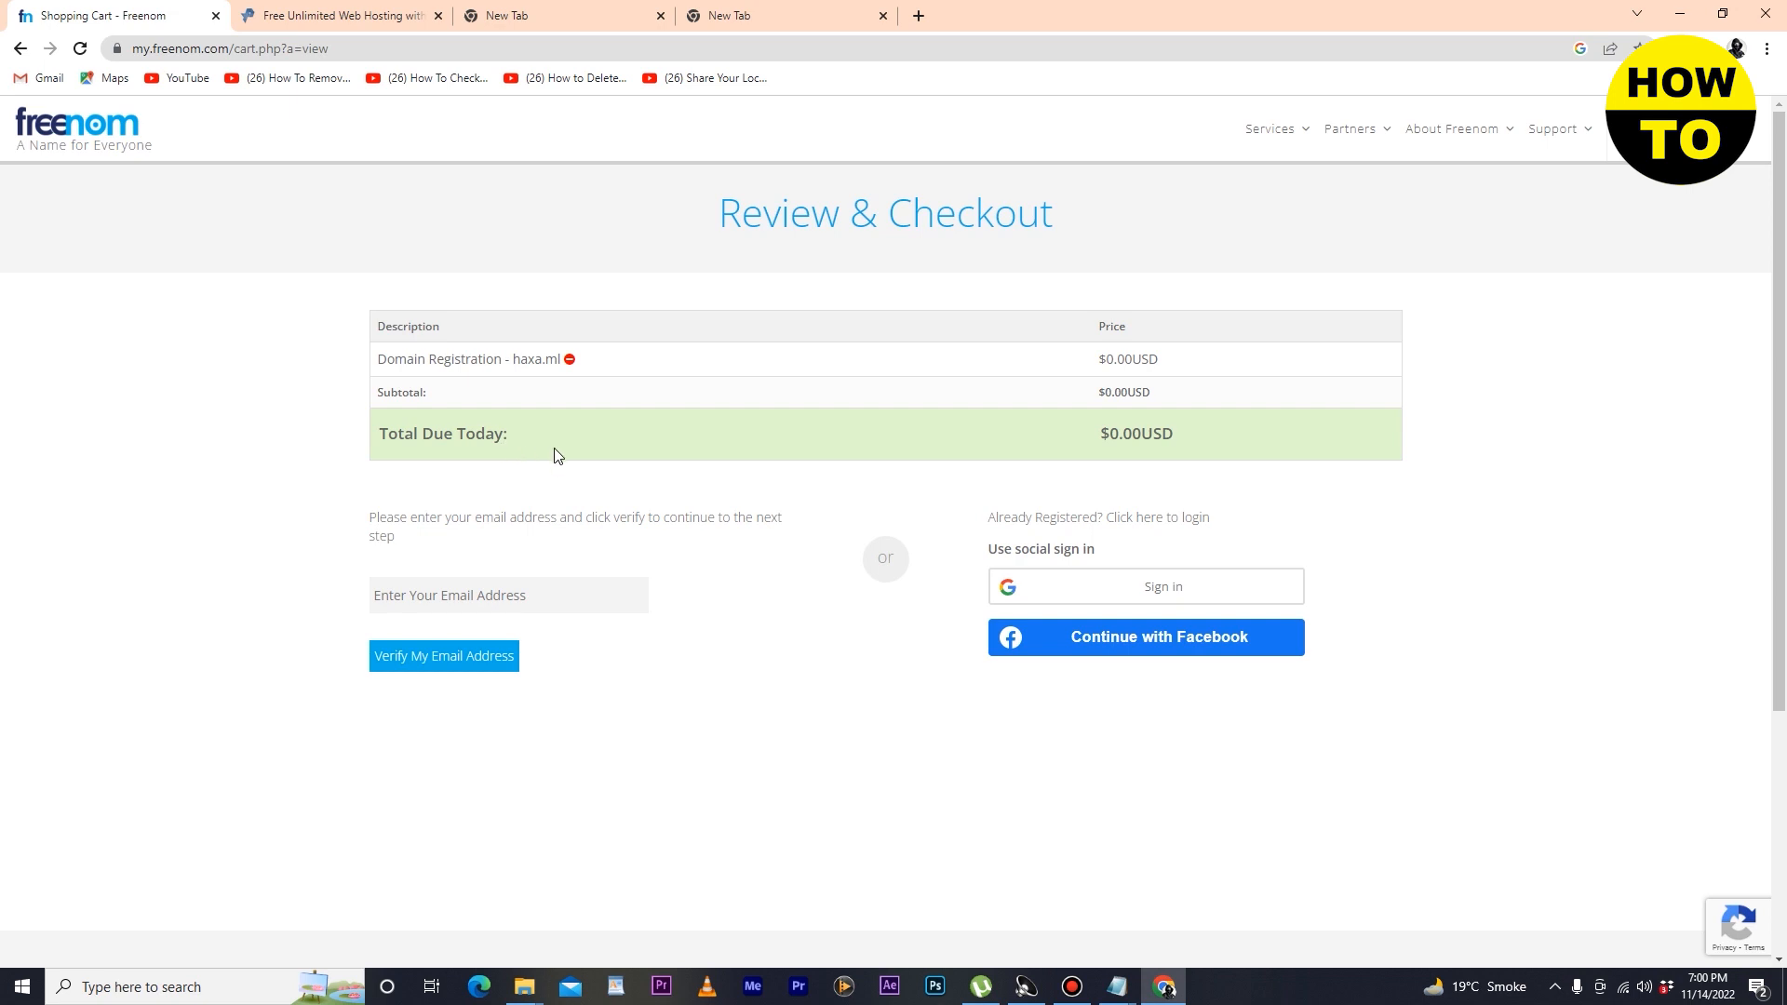
Sign in to the Freenom checkout with the existing Google account.
click(512, 609)
click(1188, 605)
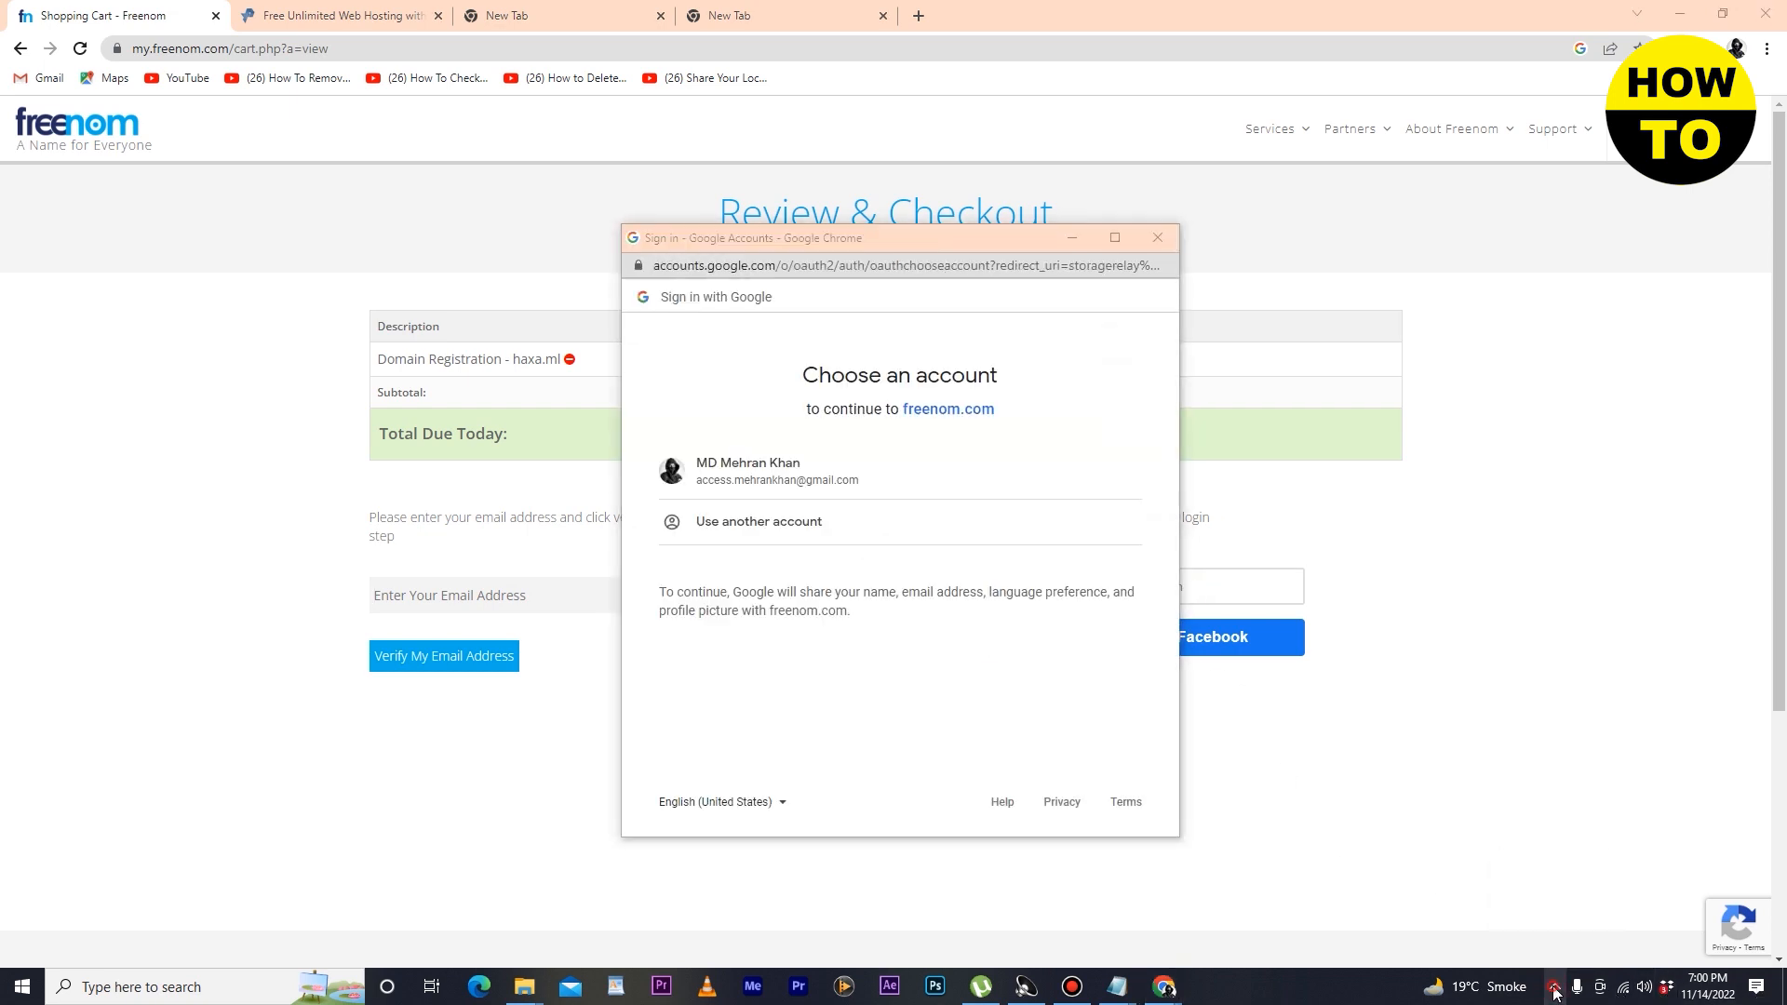
click(775, 500)
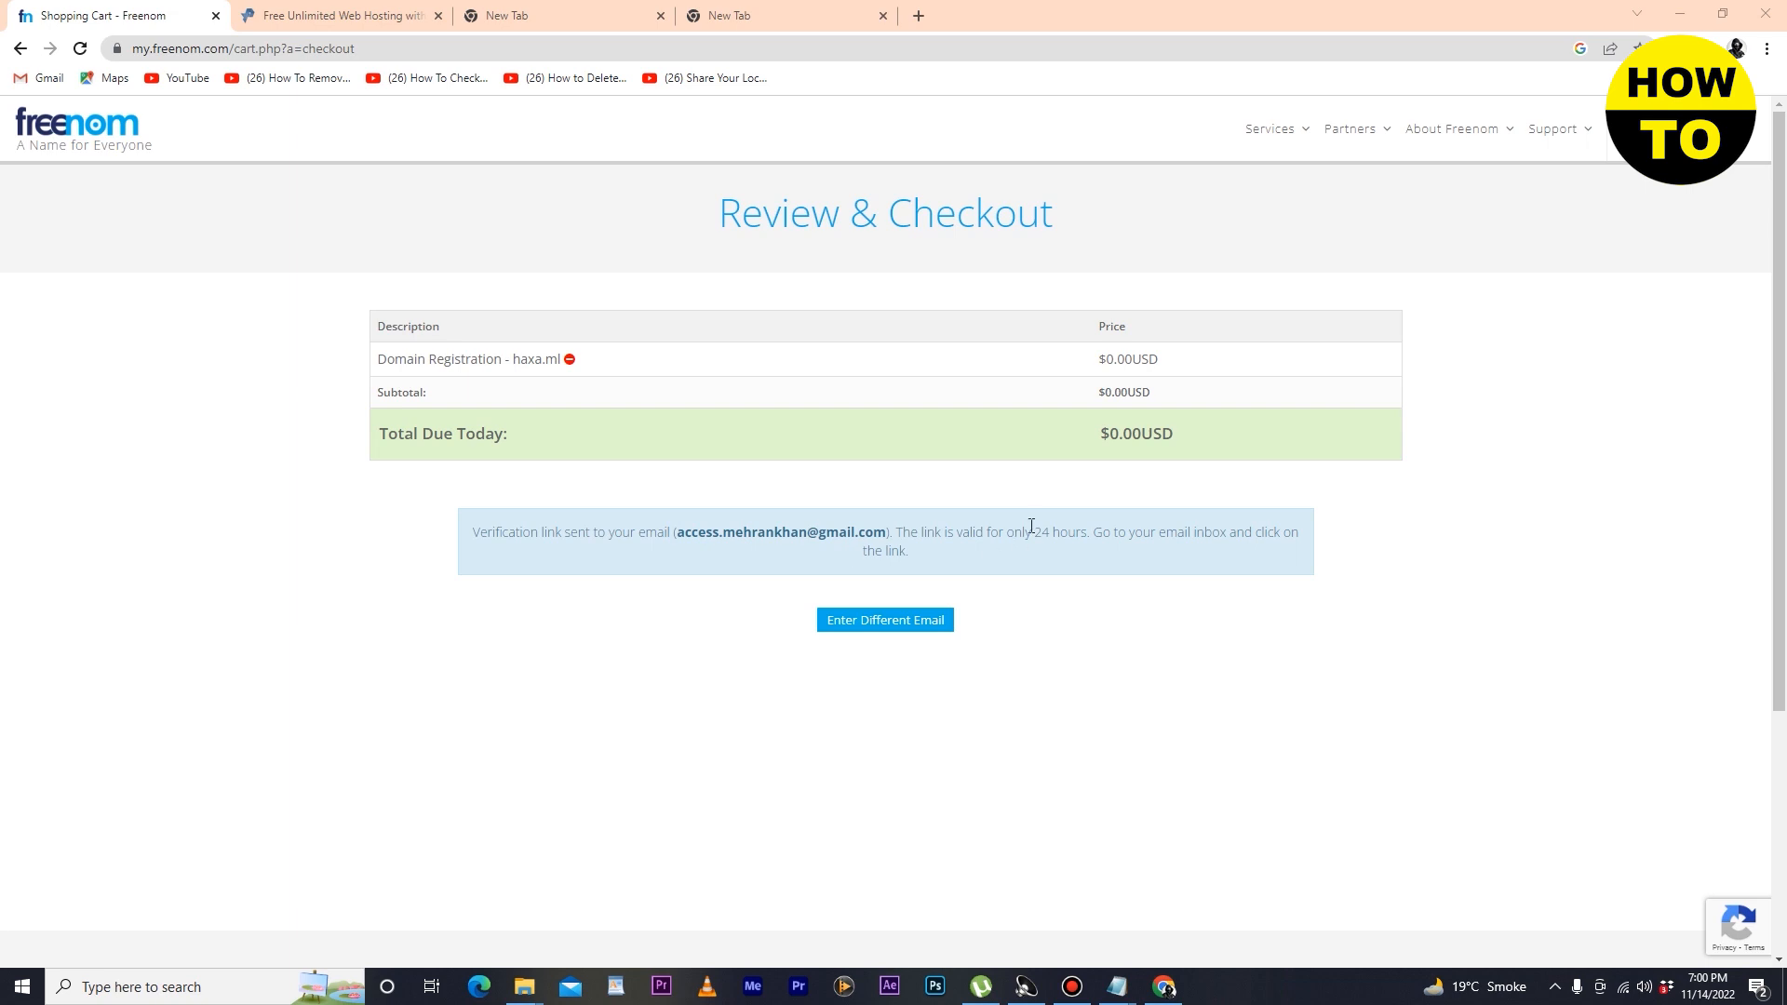
Search for mail.google.com in a new browser tab and open Gmail from the results.
click(919, 16)
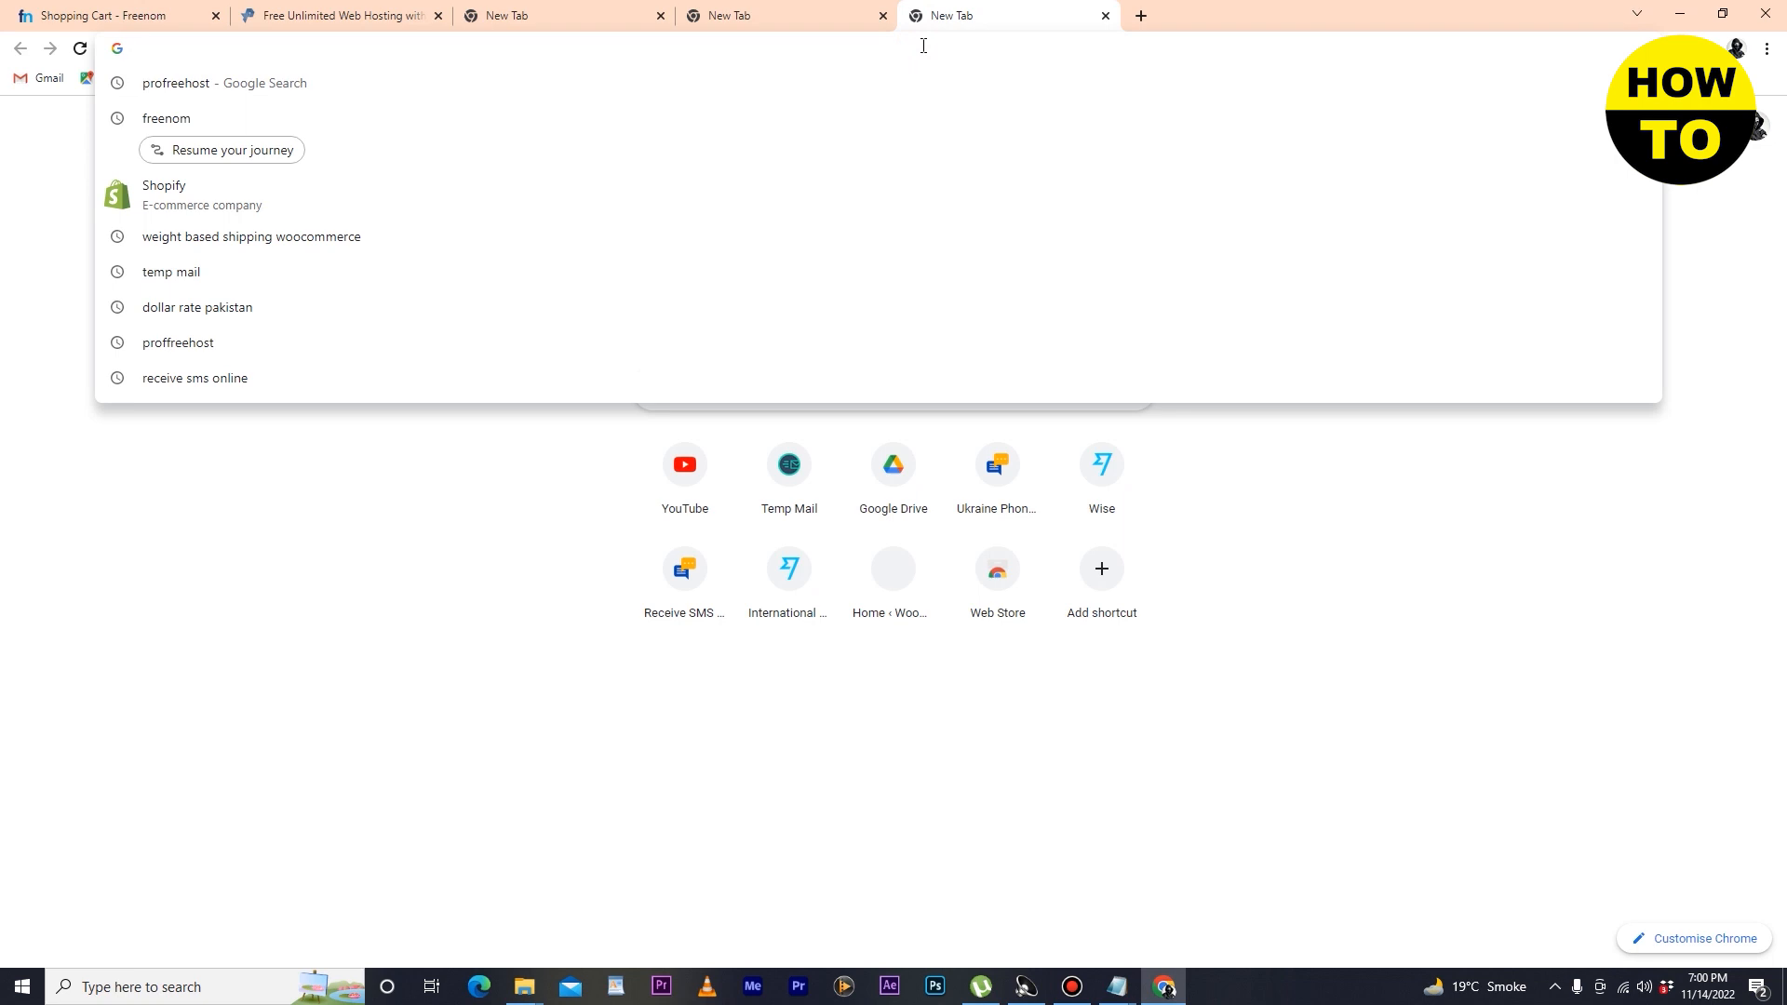
text(mai)
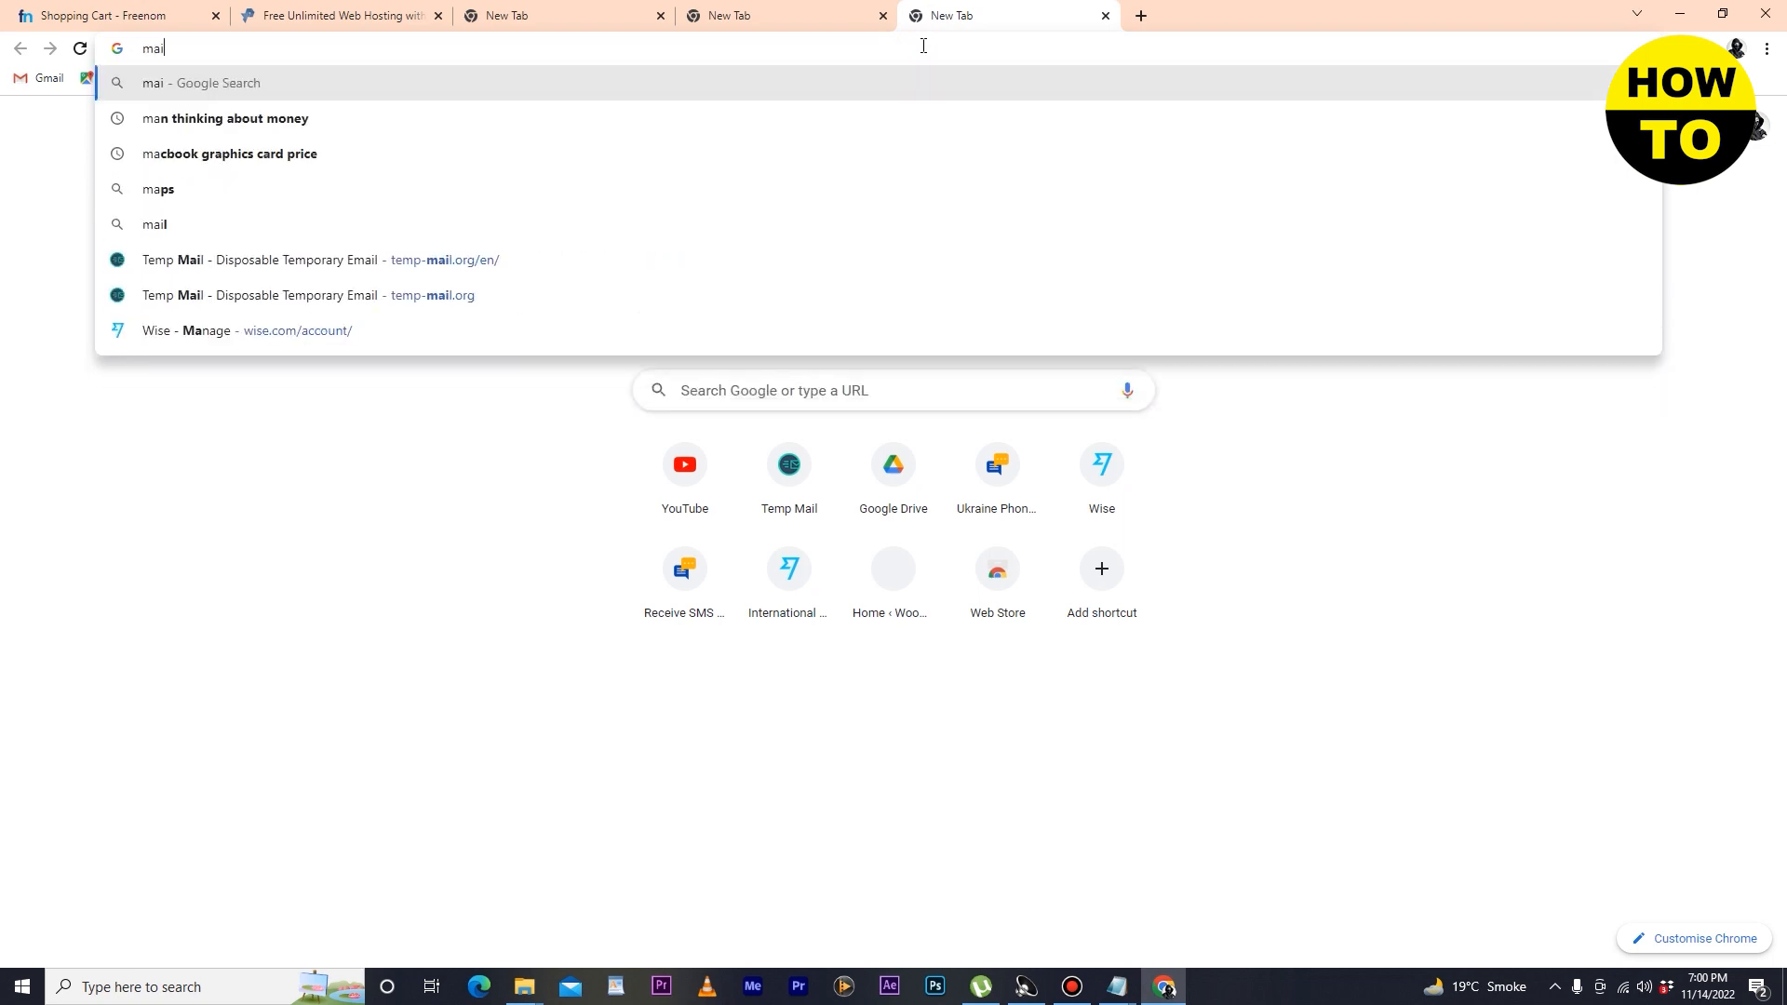
text(l.g)
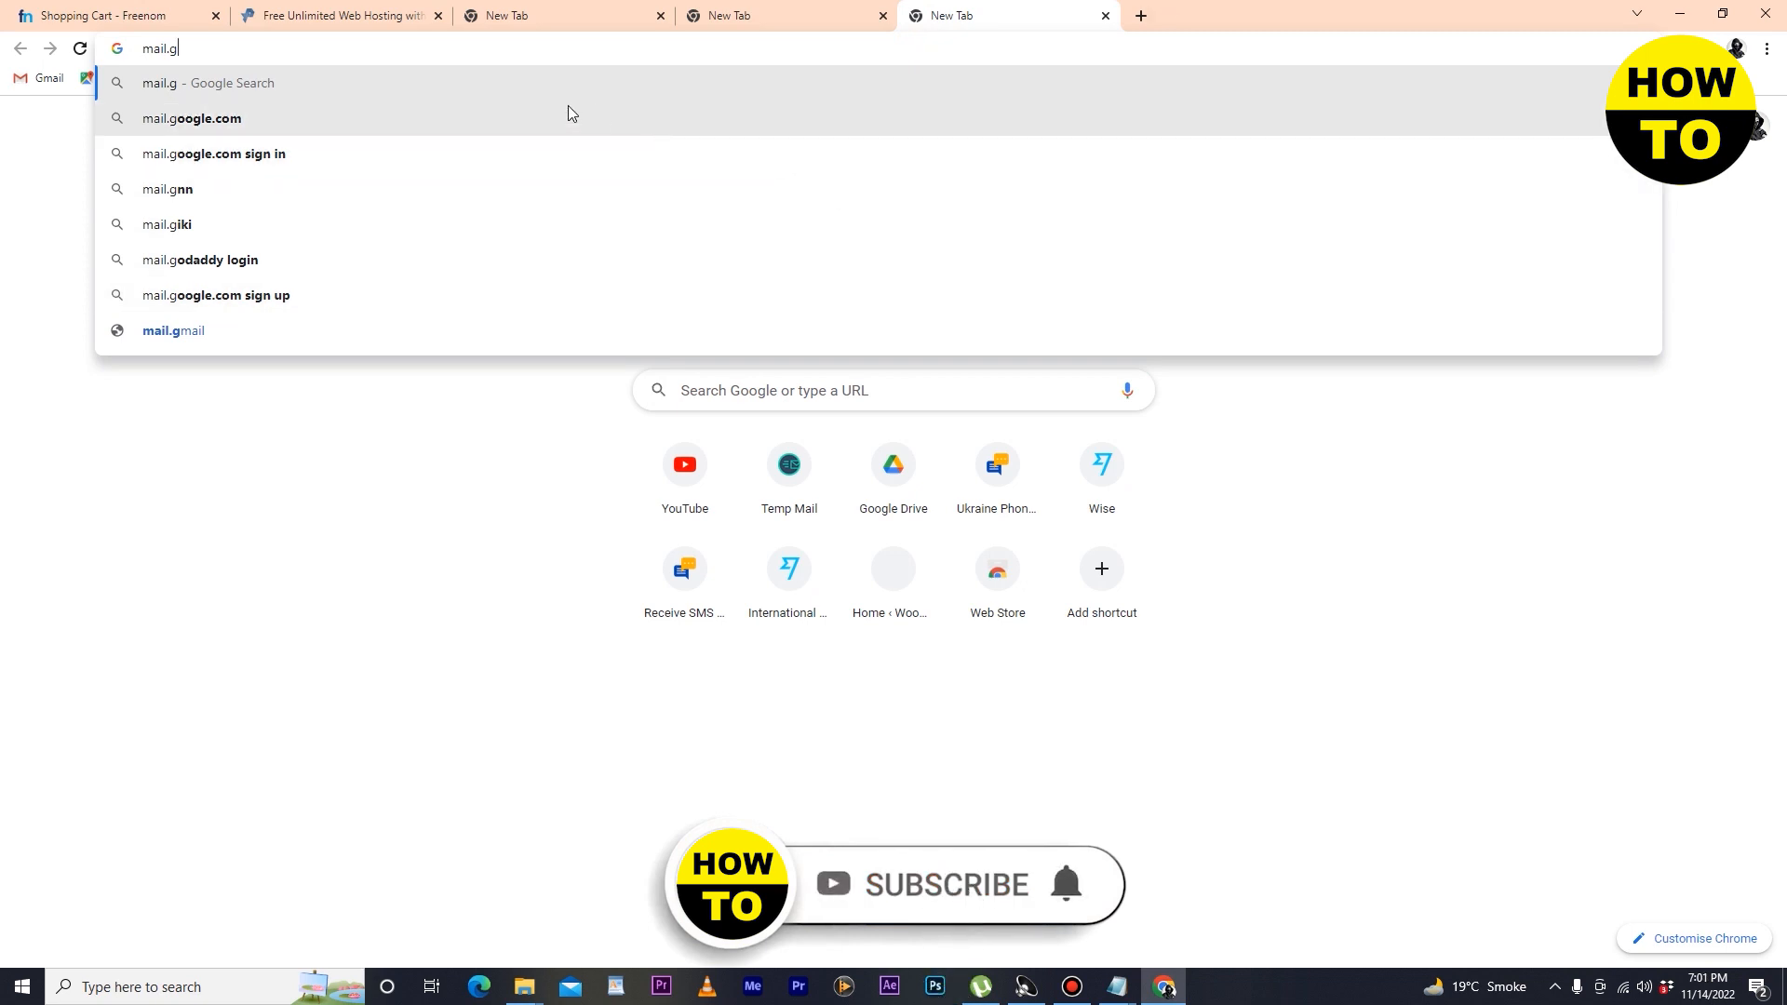
click(567, 116)
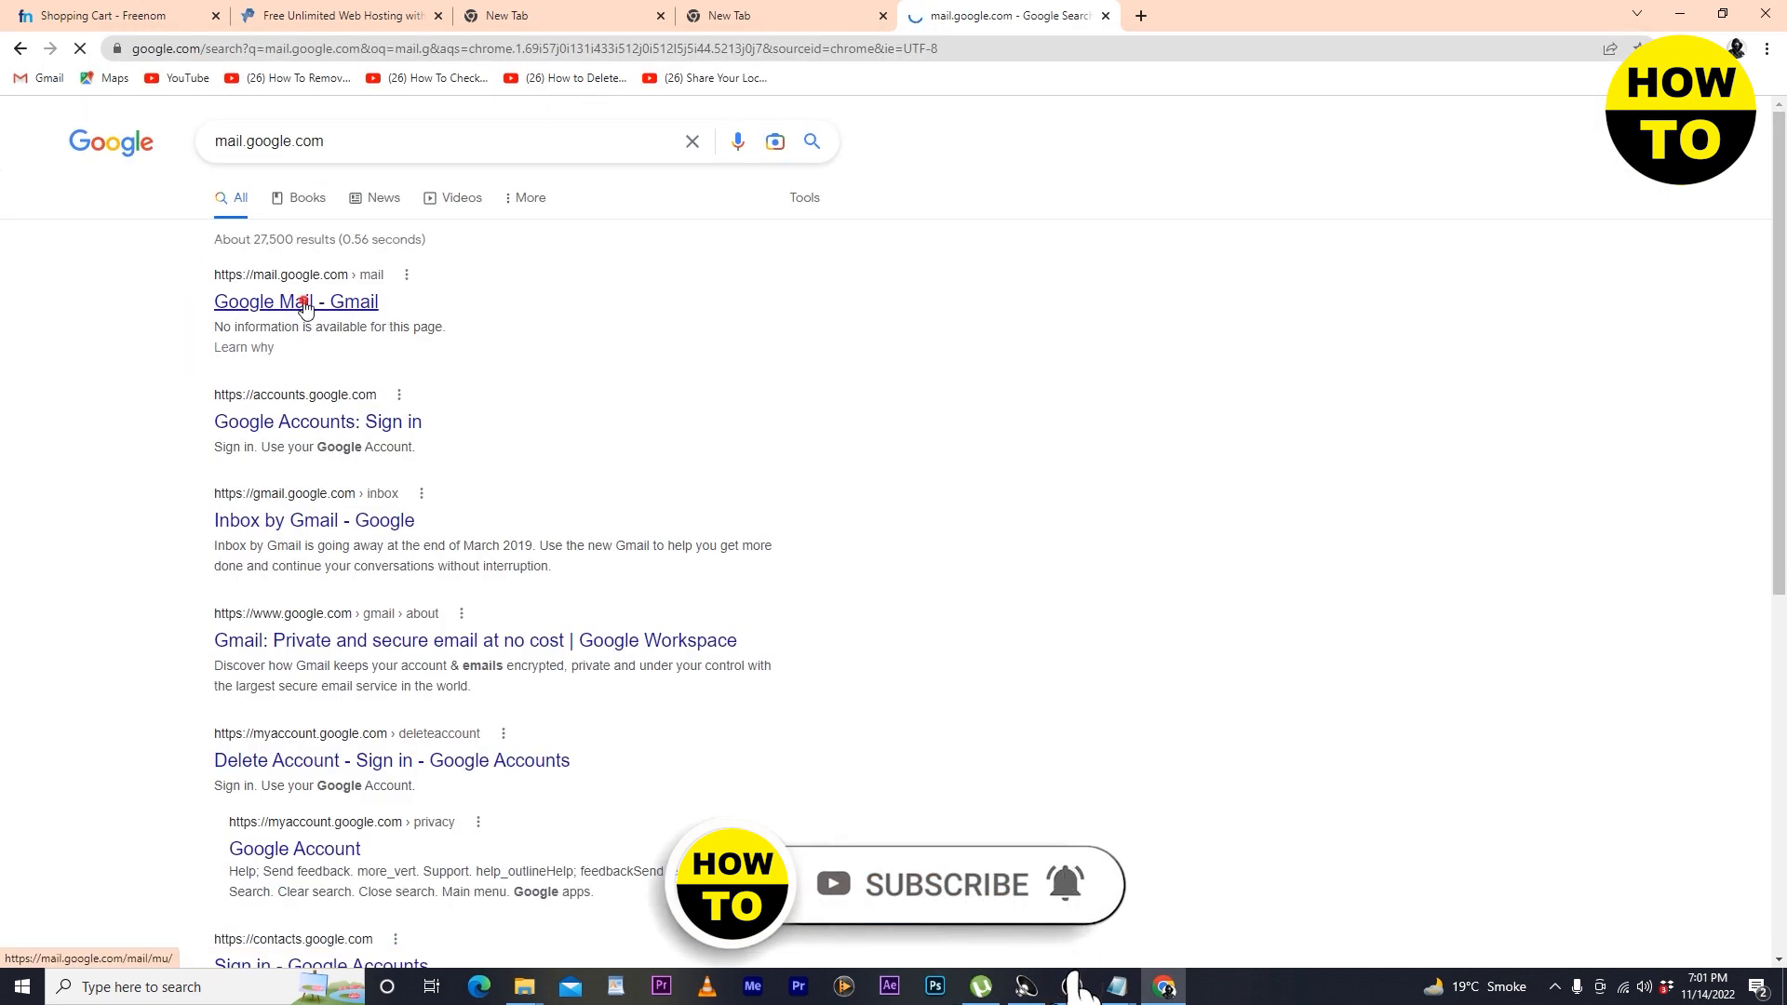
Recheck the email verification notice on the Freenom checkout page and return to the Gmail page.
click(821, 10)
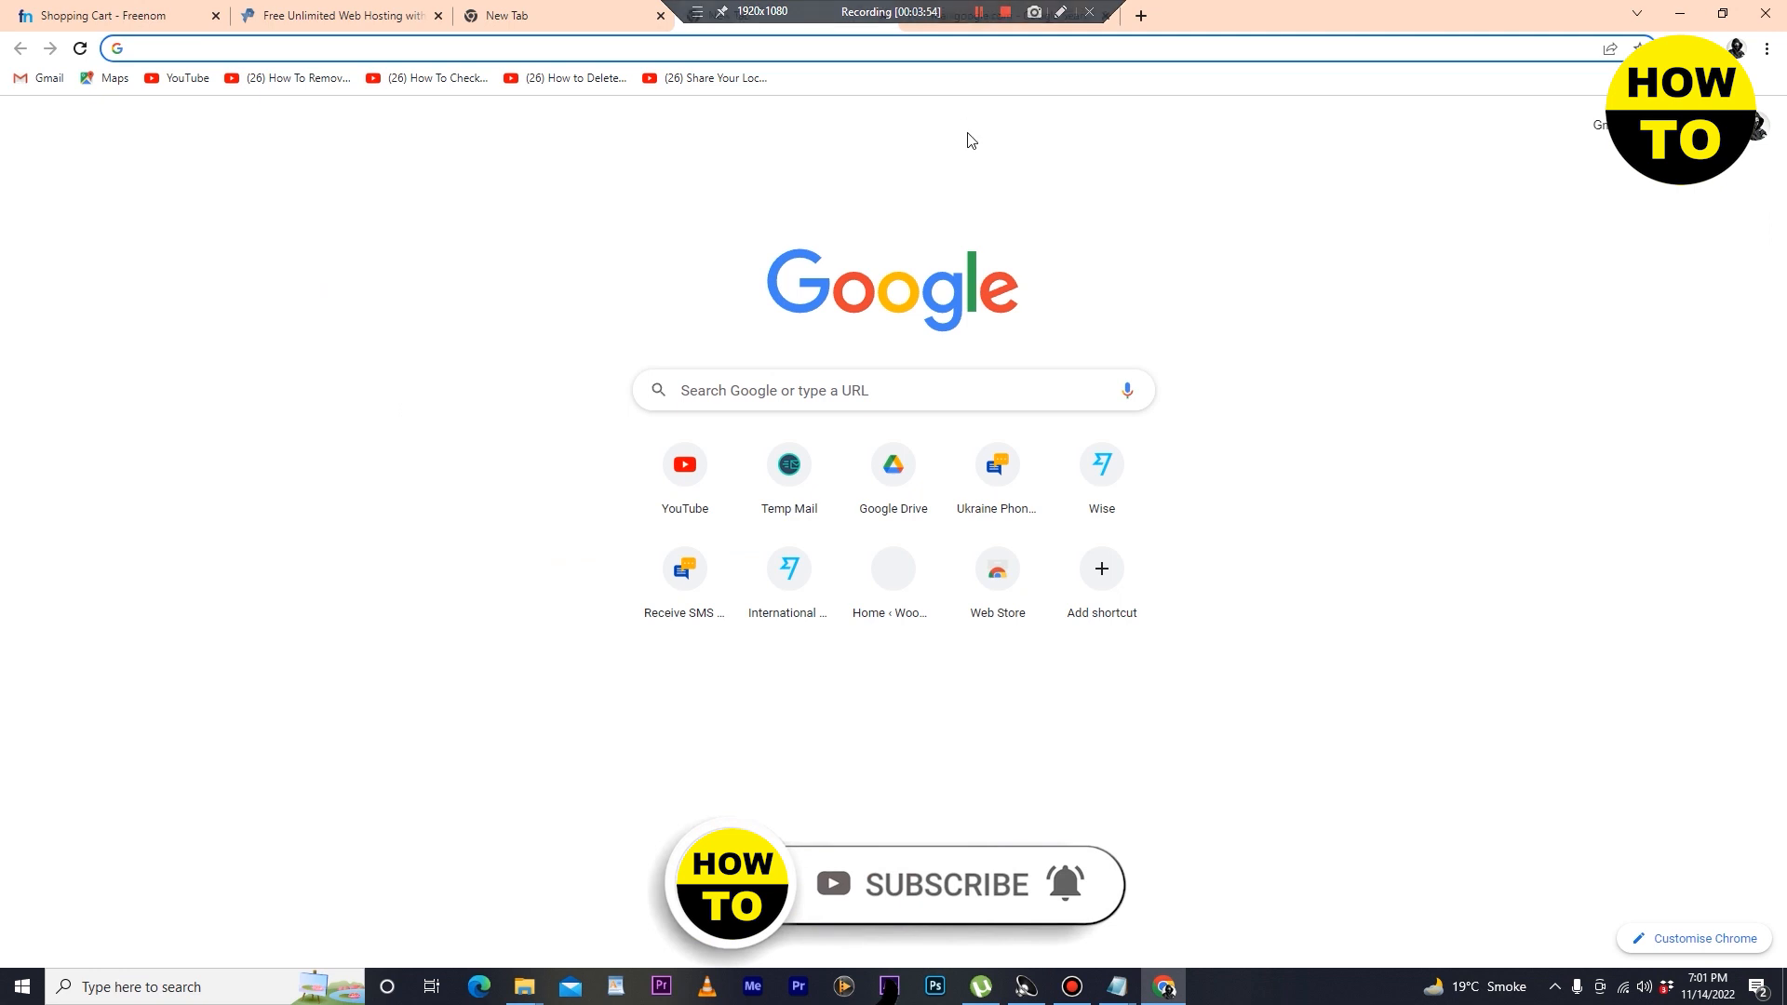
click(1024, 14)
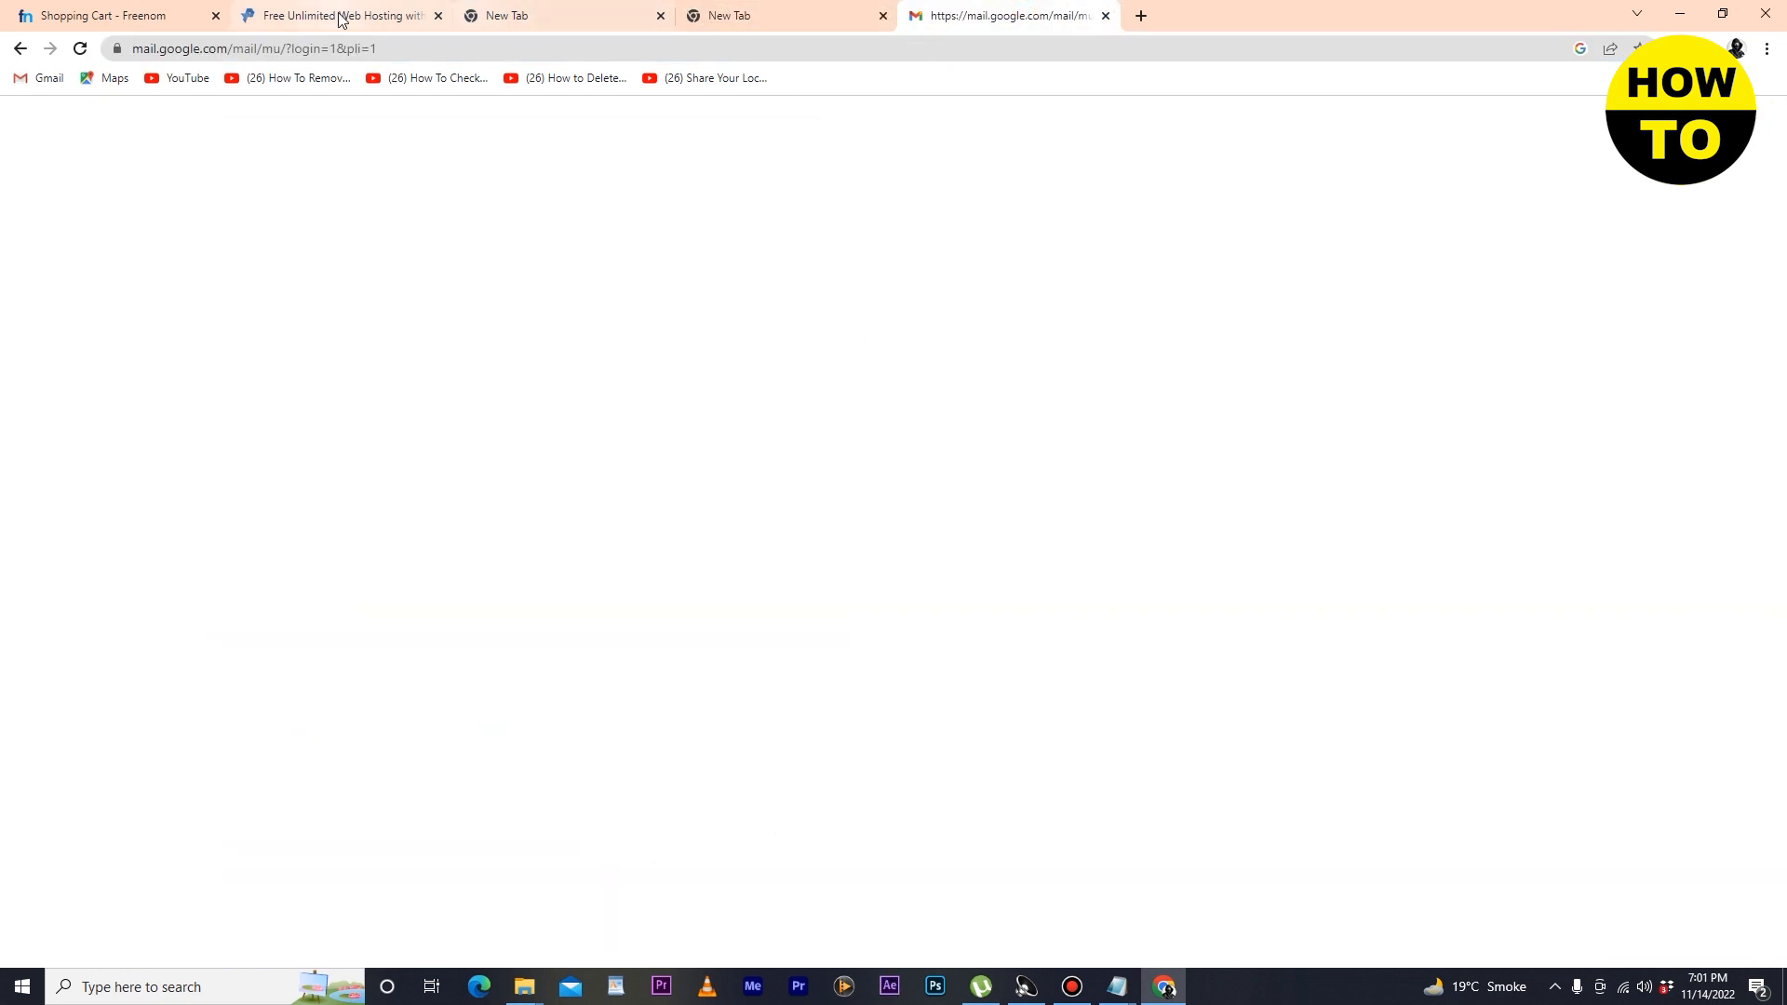
click(71, 18)
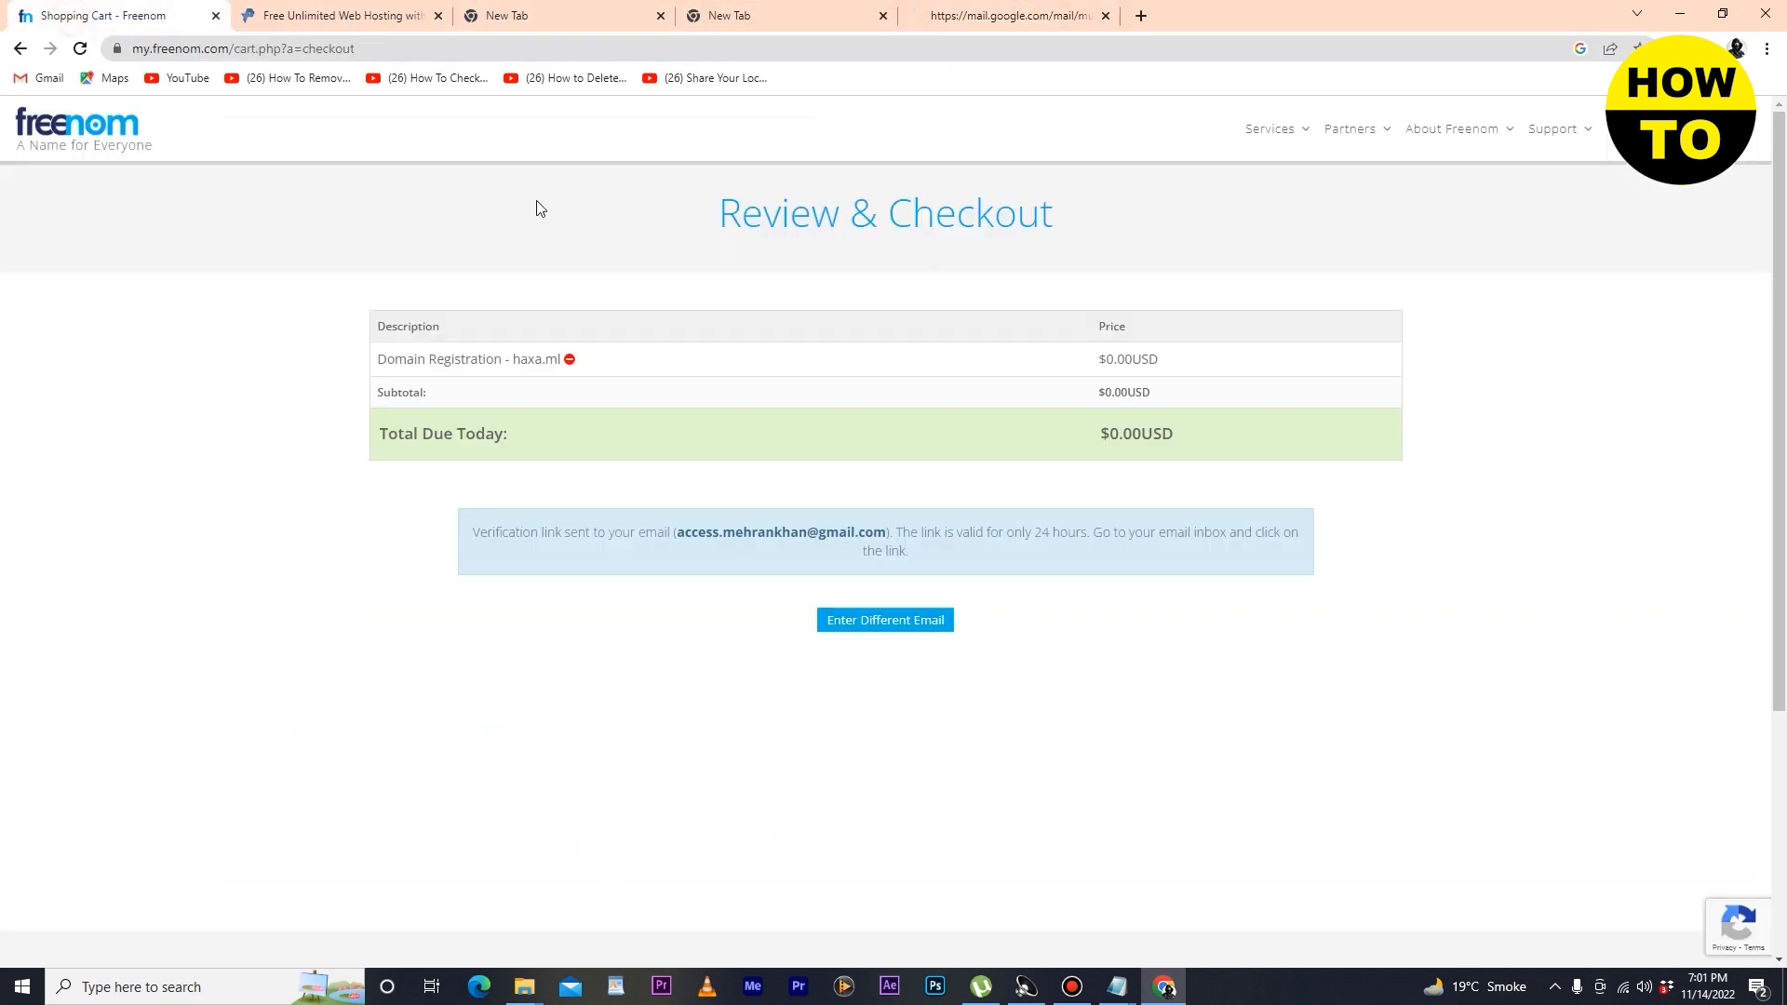
click(1015, 18)
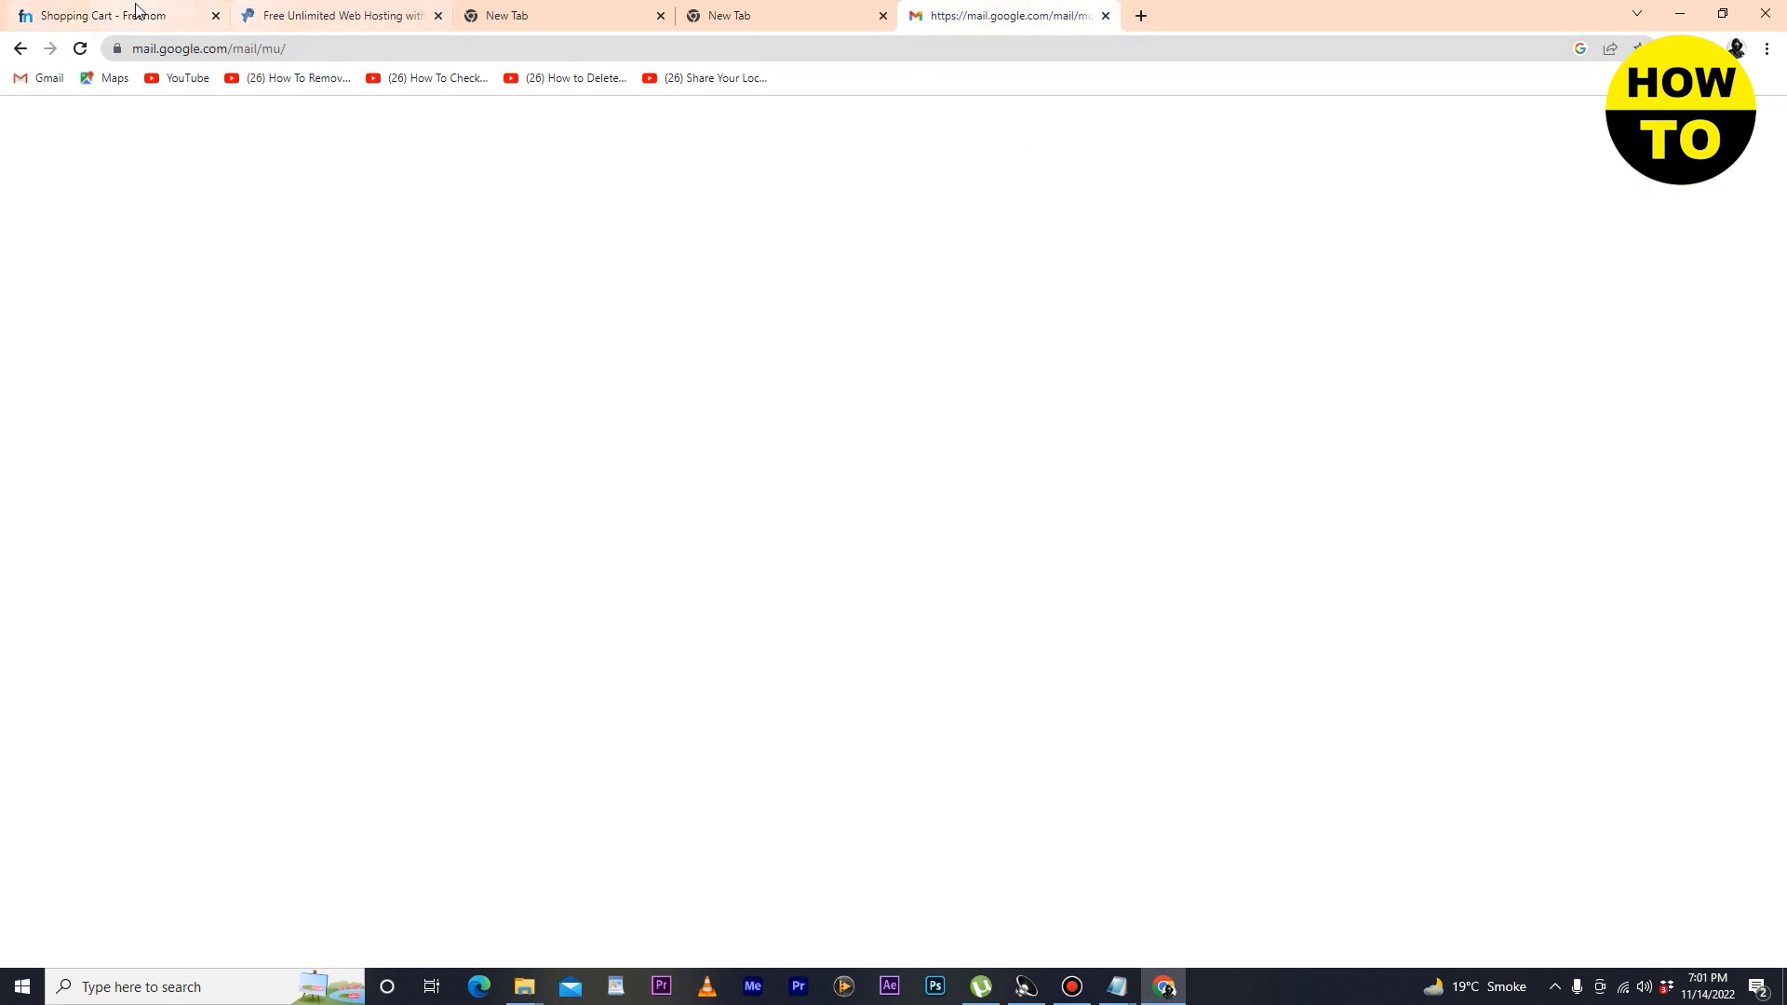
Open the Freenom Email Verification message in Gmail and follow its confirmation link to the checkout.
click(109, 17)
click(1011, 10)
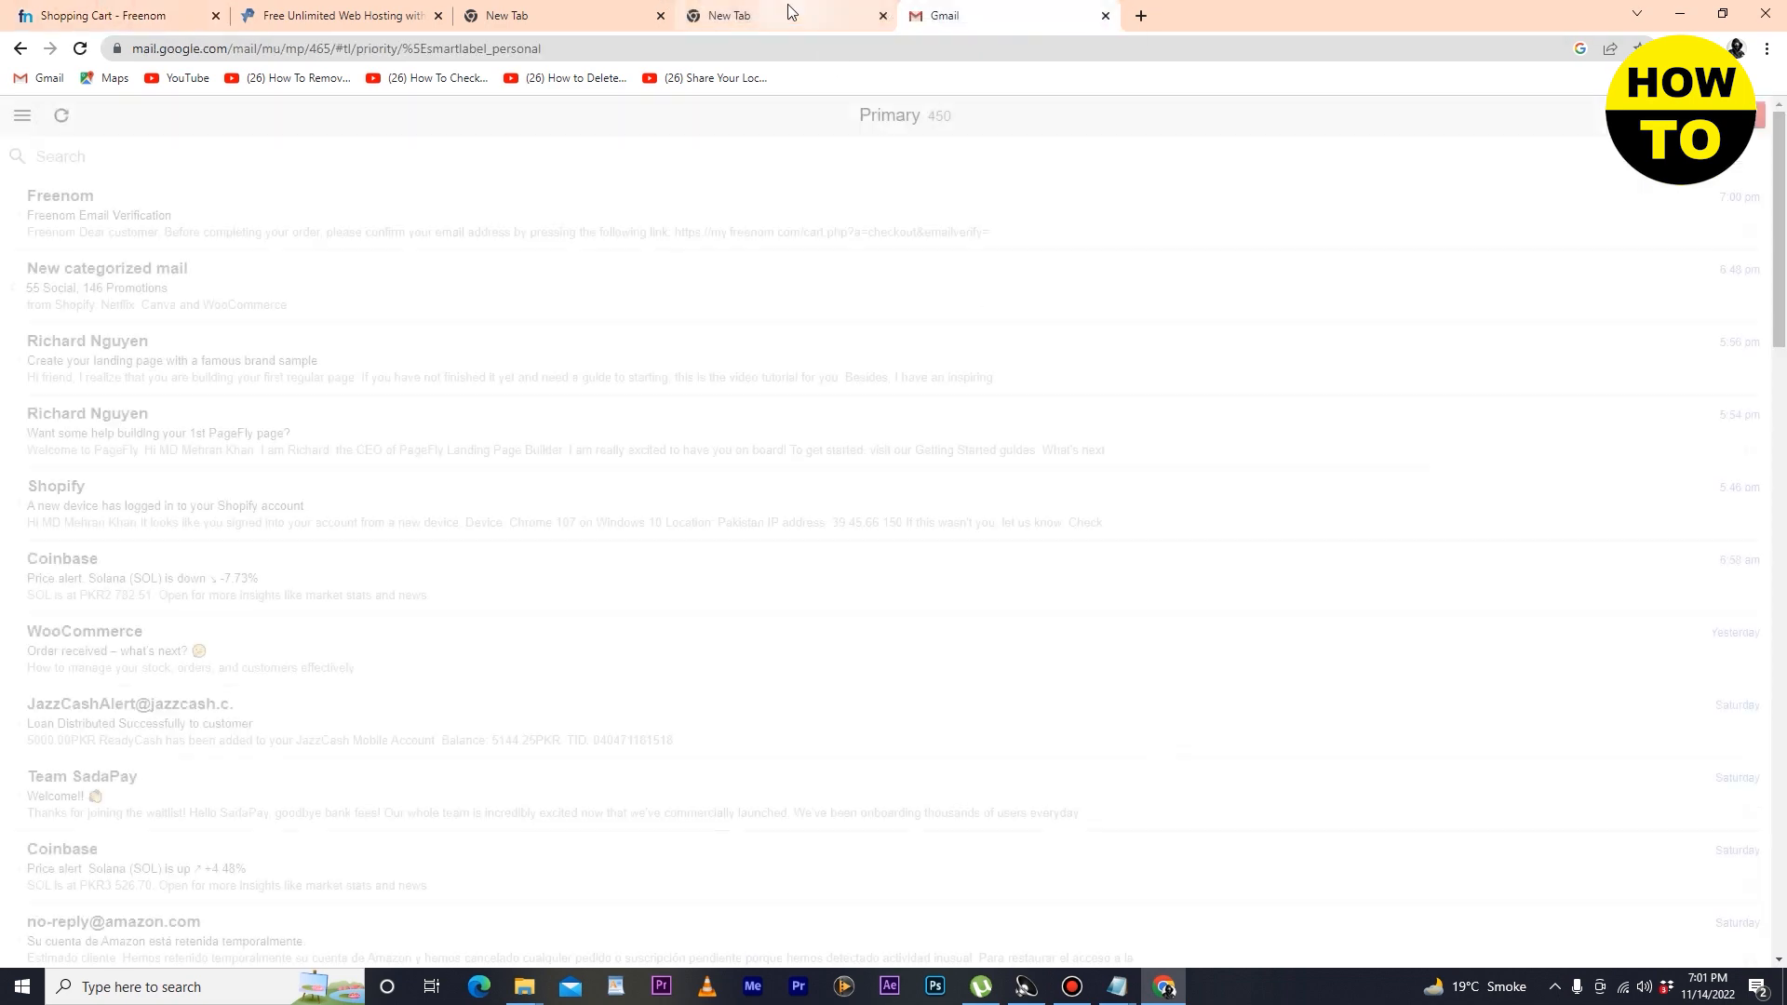
click(47, 207)
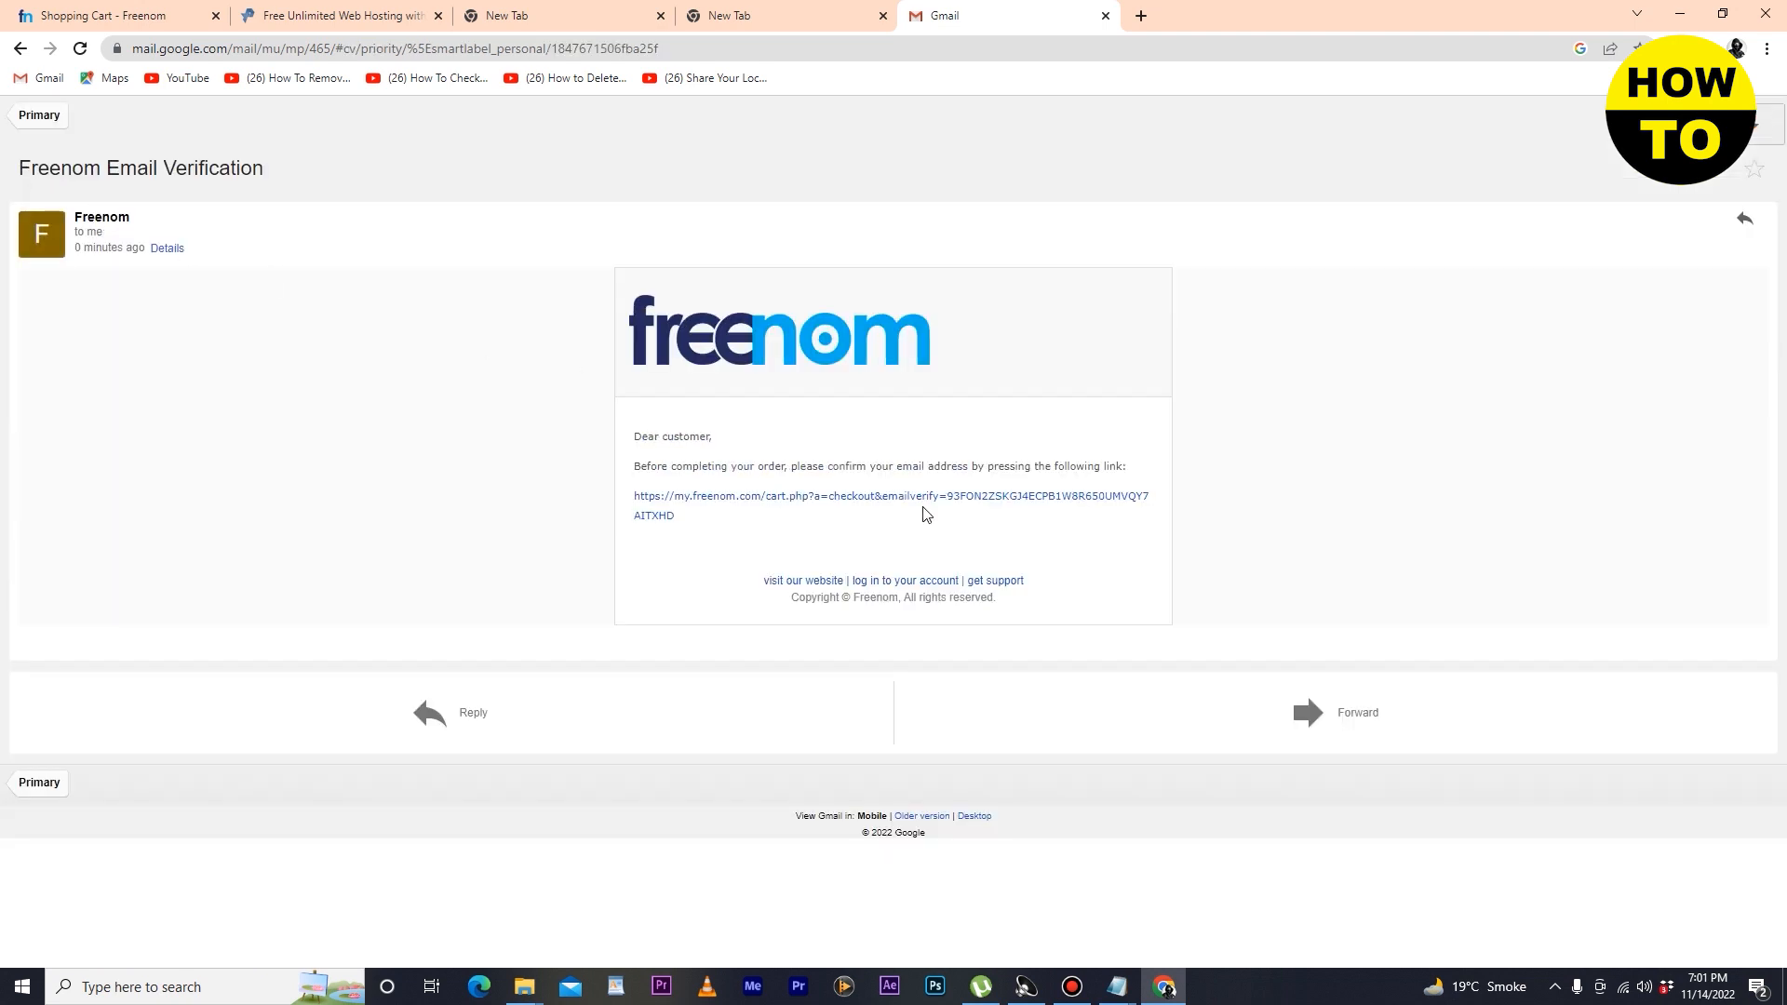
click(829, 498)
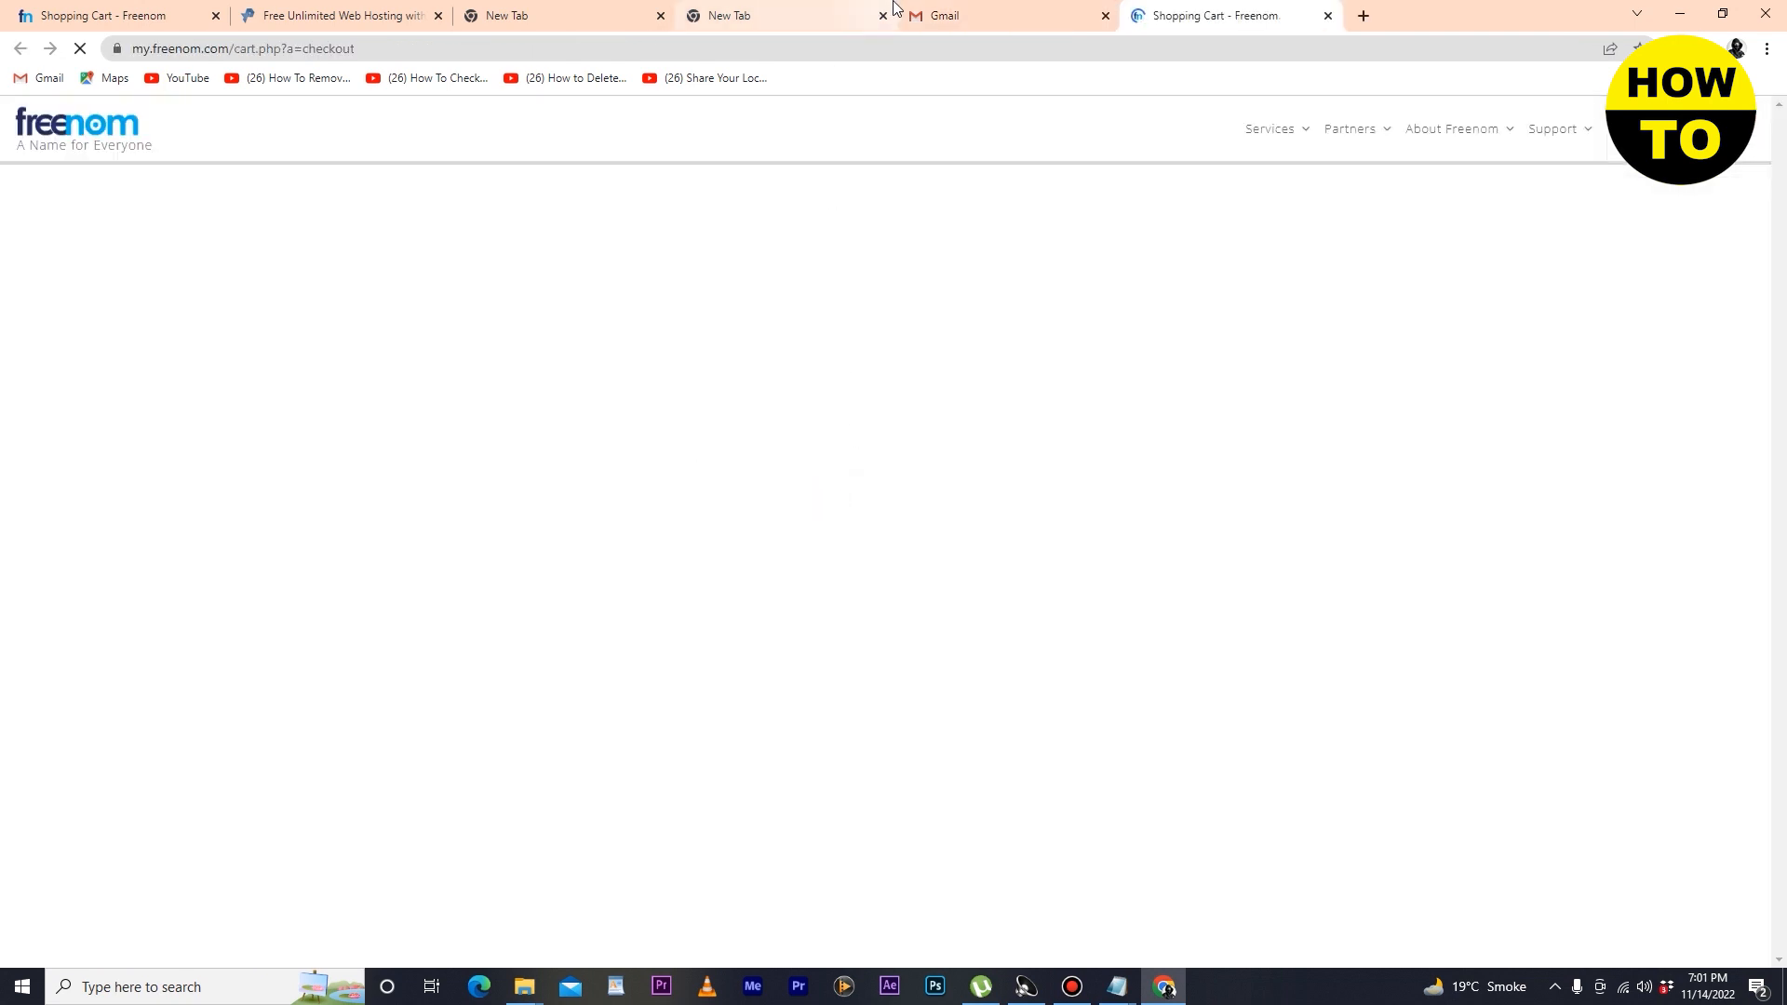
click(1552, 988)
click(1550, 989)
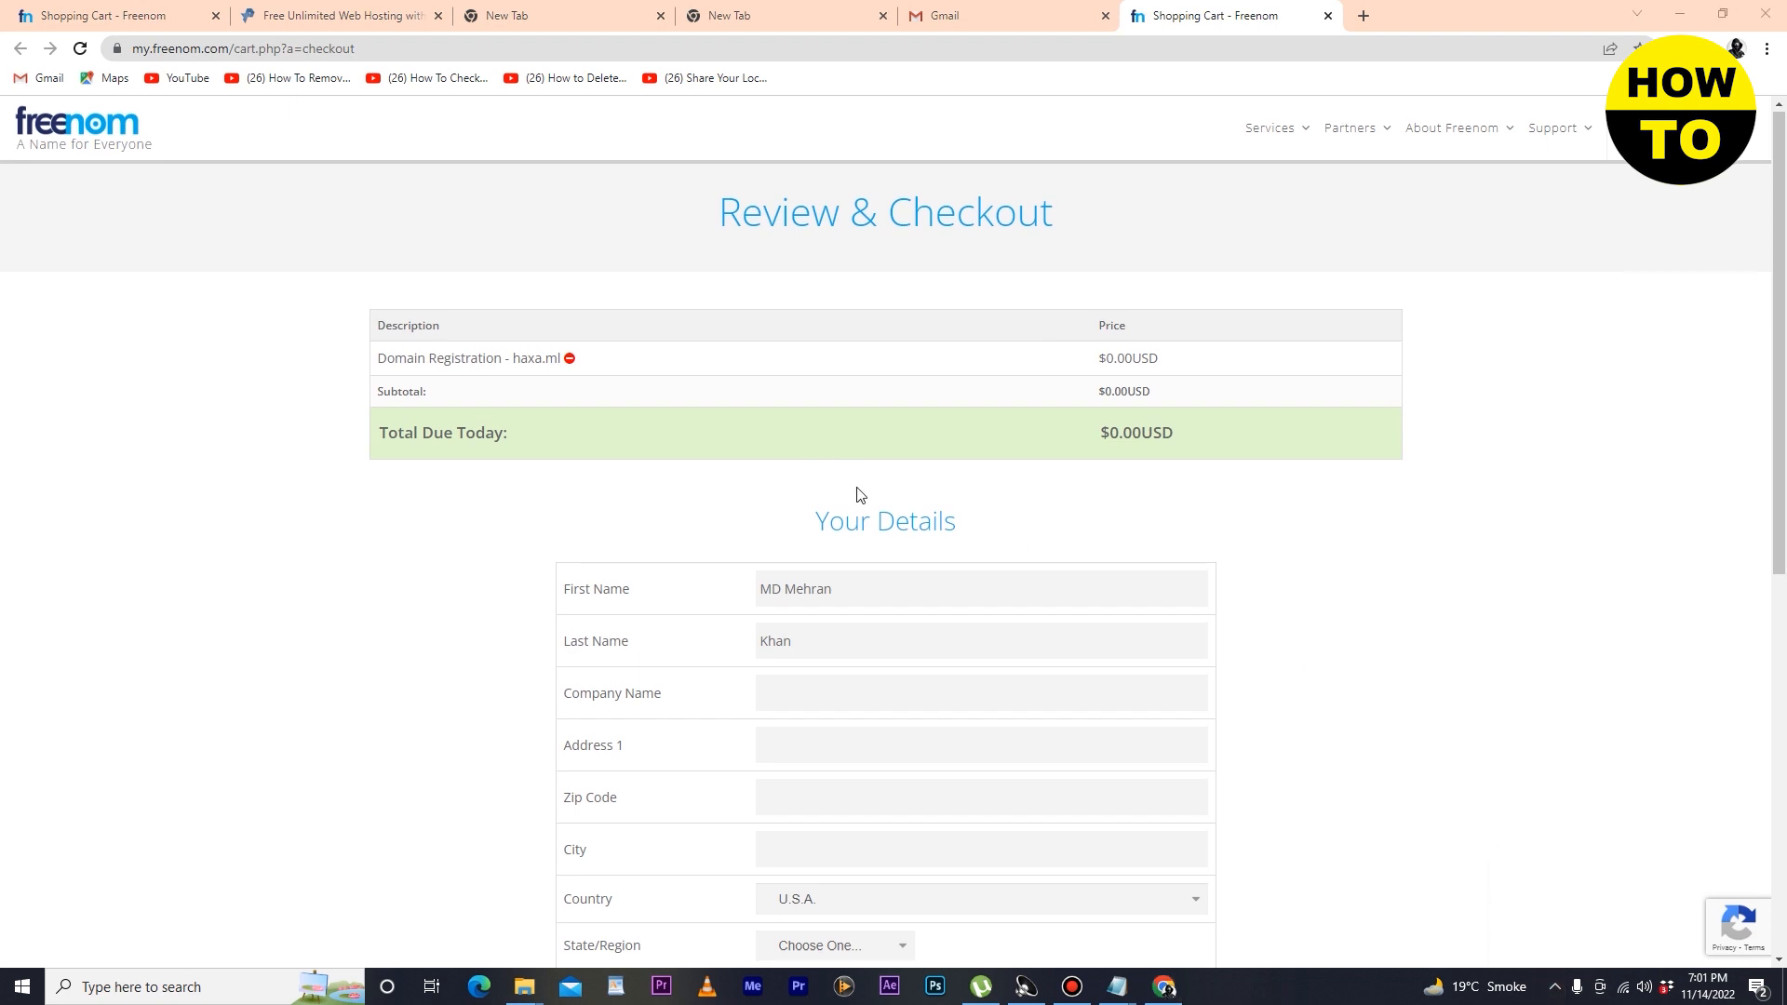
Enter jkjkji as the company name in the Freenom checkout details.
scroll(866, 484, down, 2)
scroll(909, 422, down, 2)
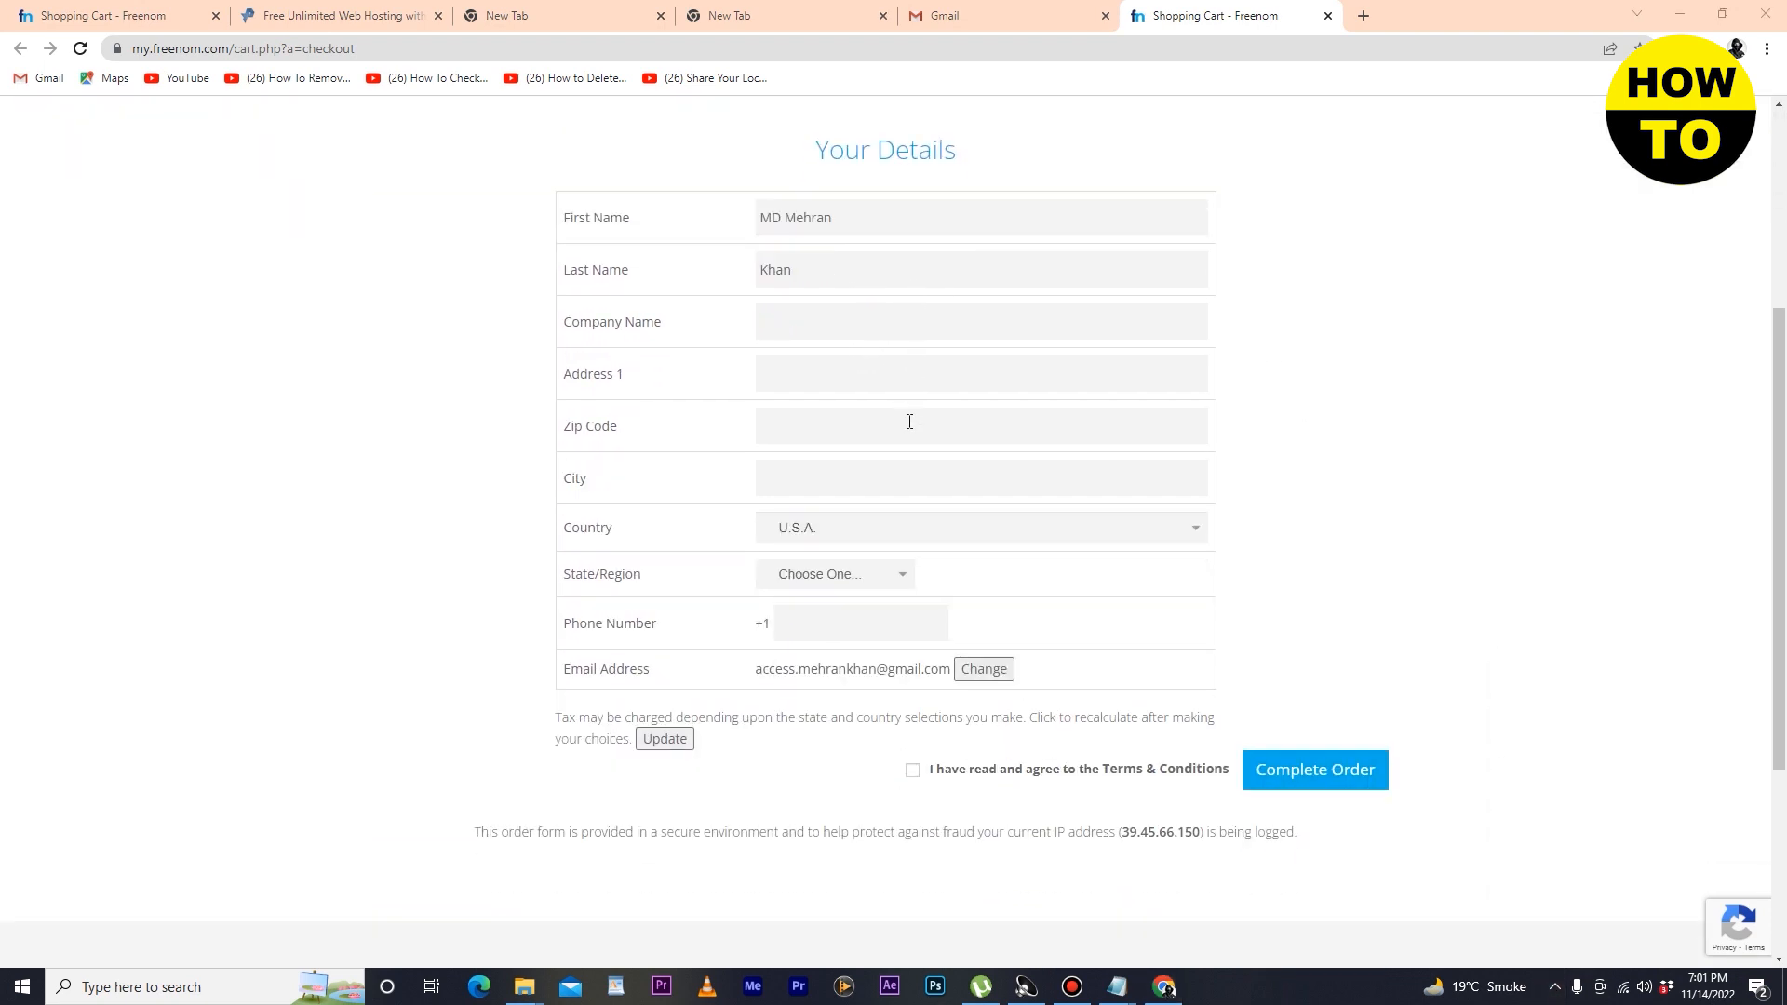
scroll(910, 421, up, 2)
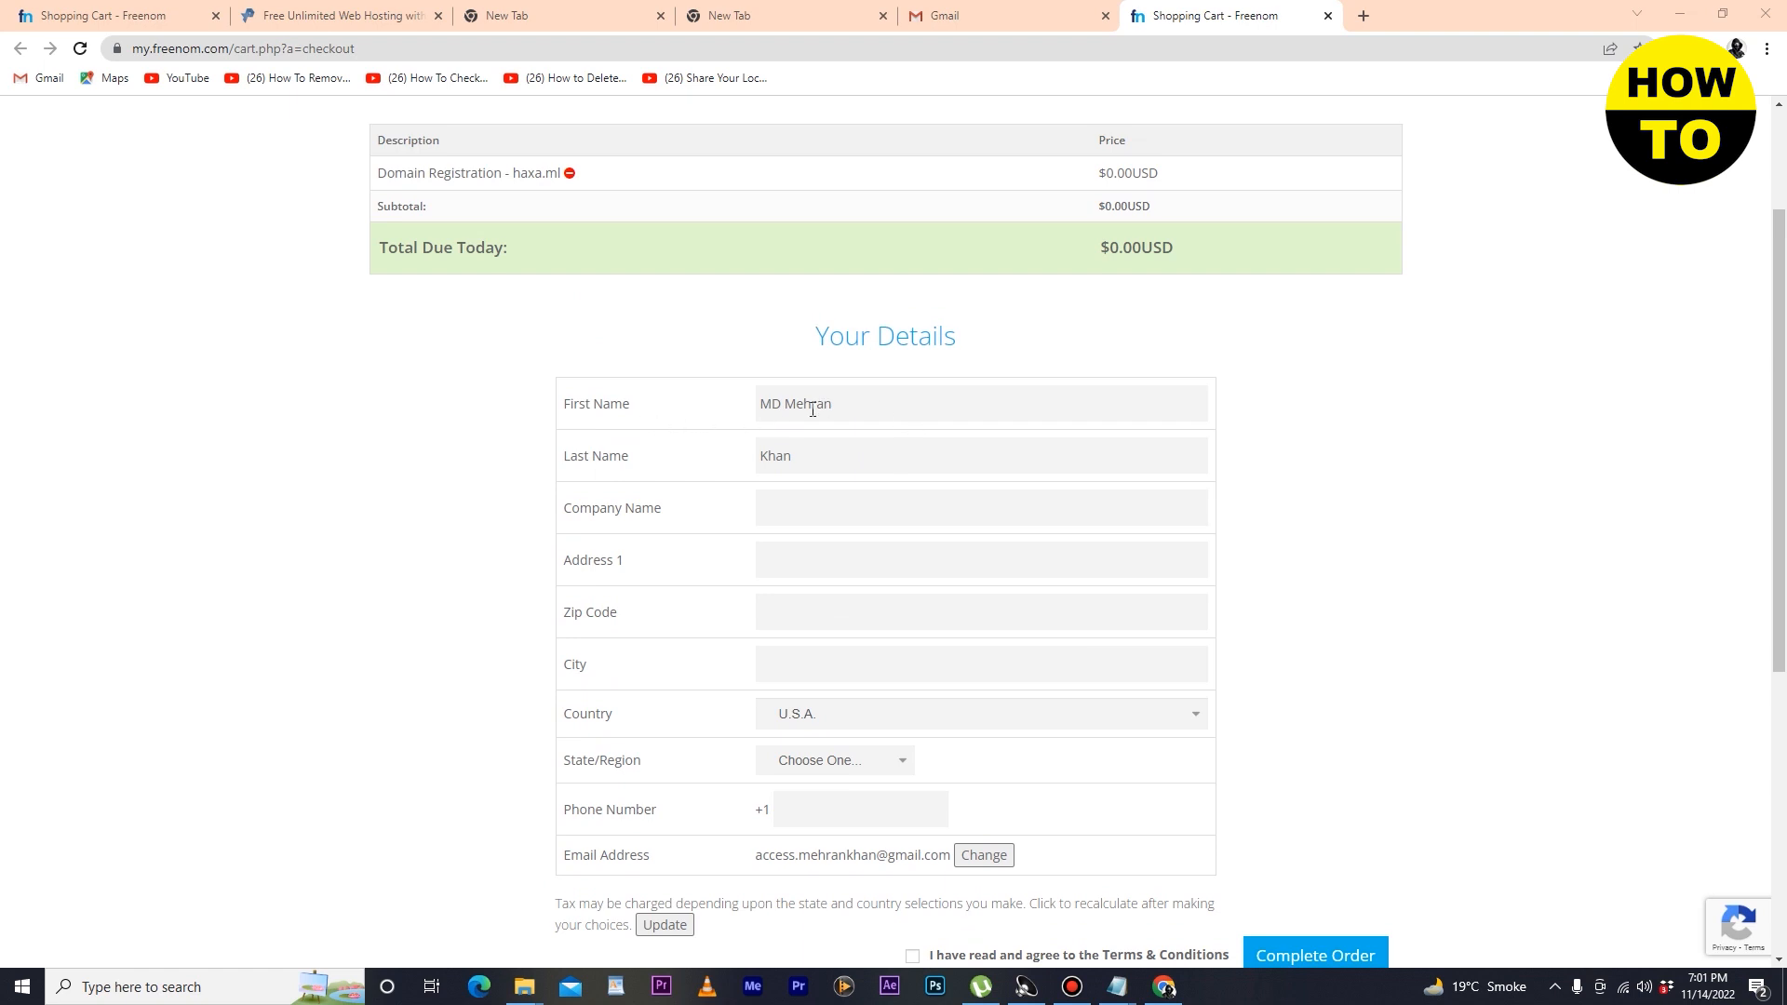
click(829, 509)
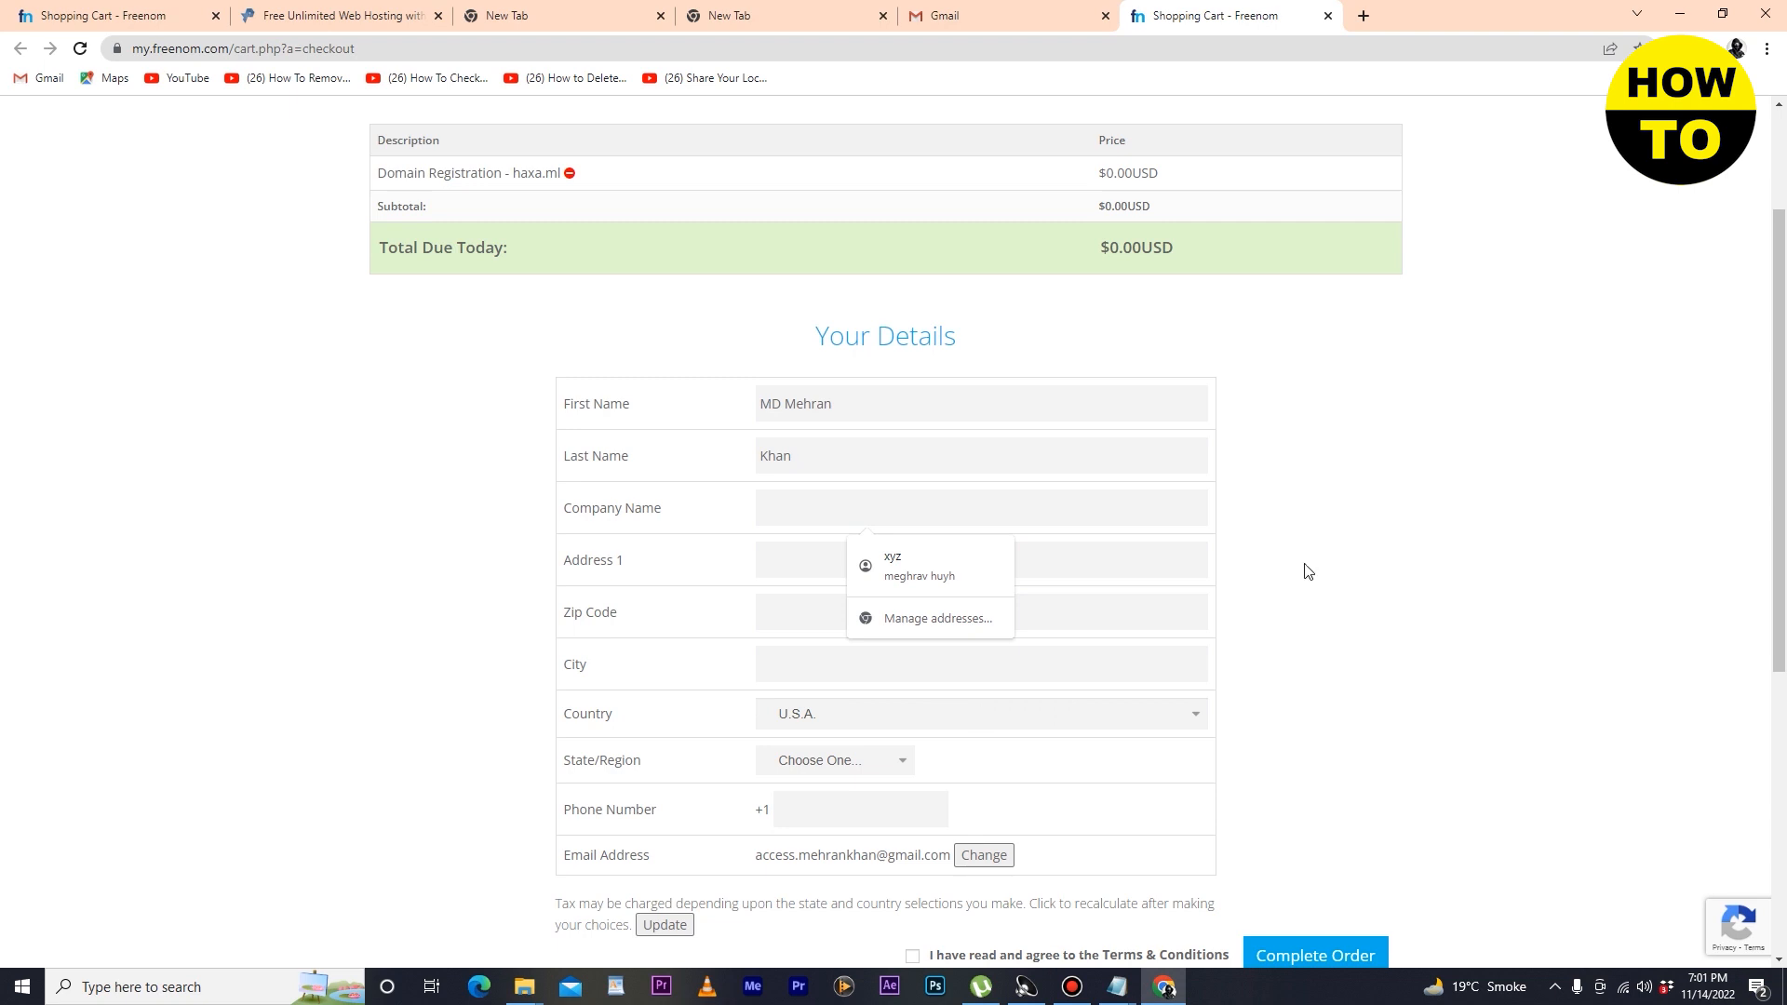
text(jk)
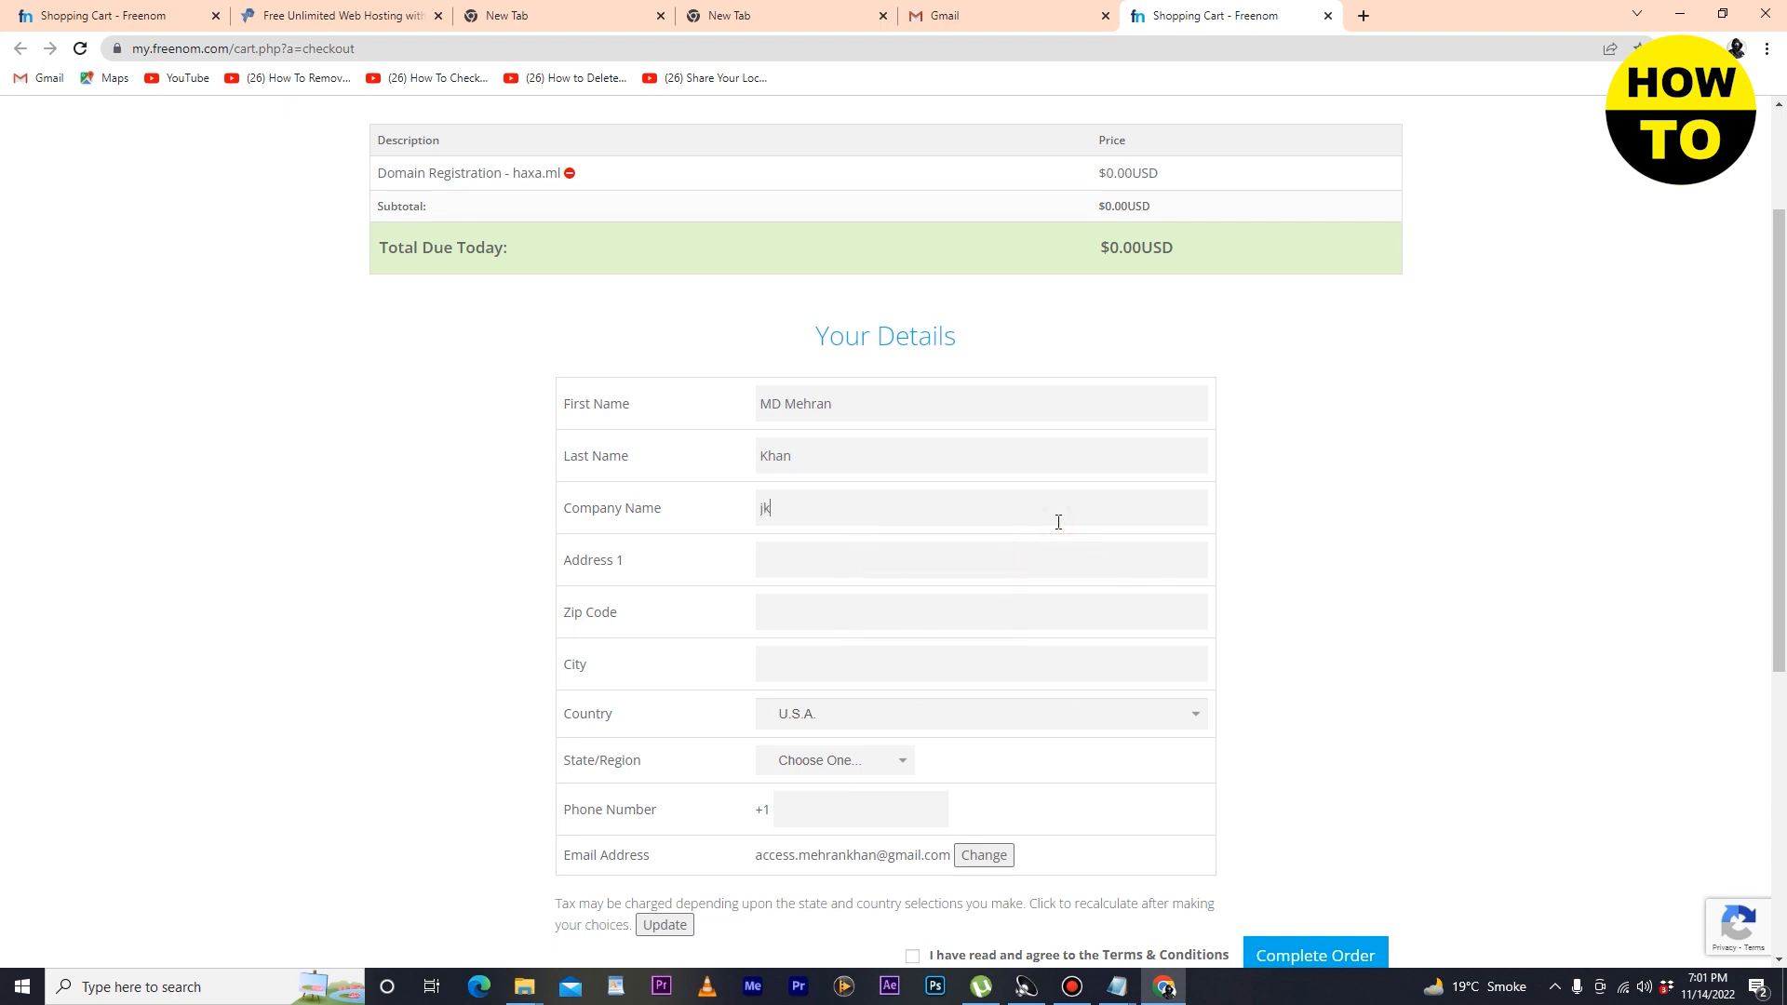
text(jkji)
Fill the customer details from the saved address, choose Punjab as the state, and enter the phone number.
click(1031, 561)
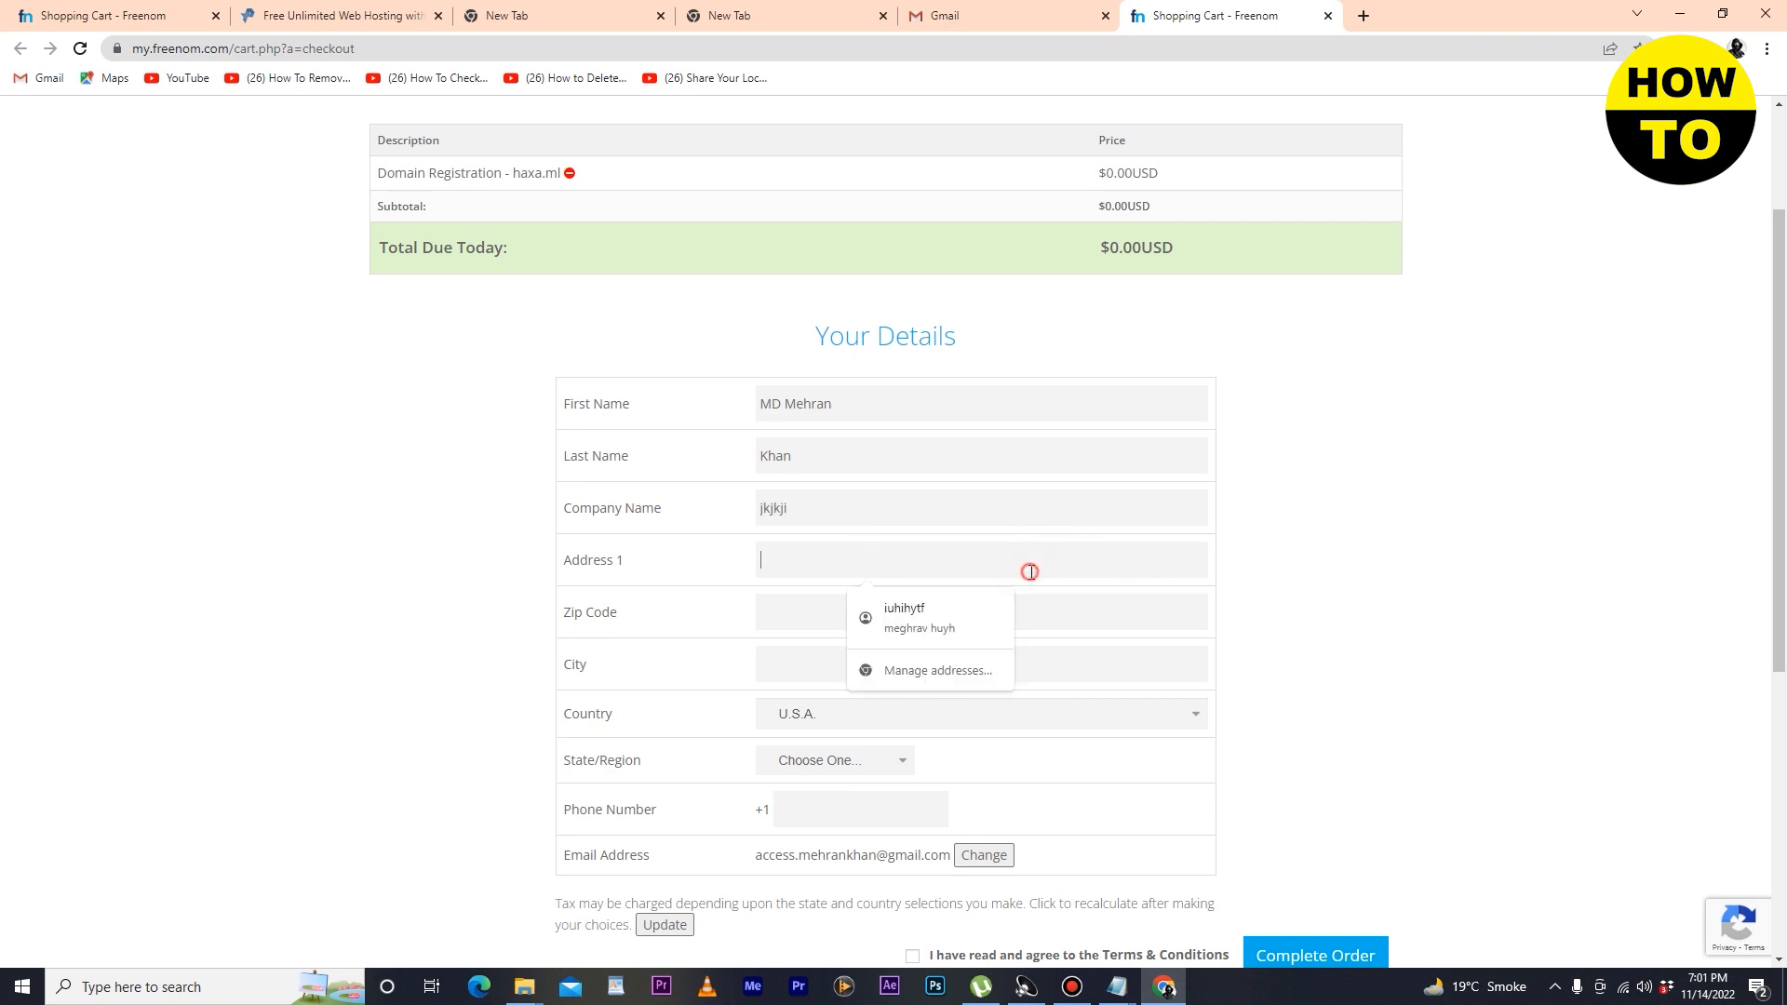
click(965, 611)
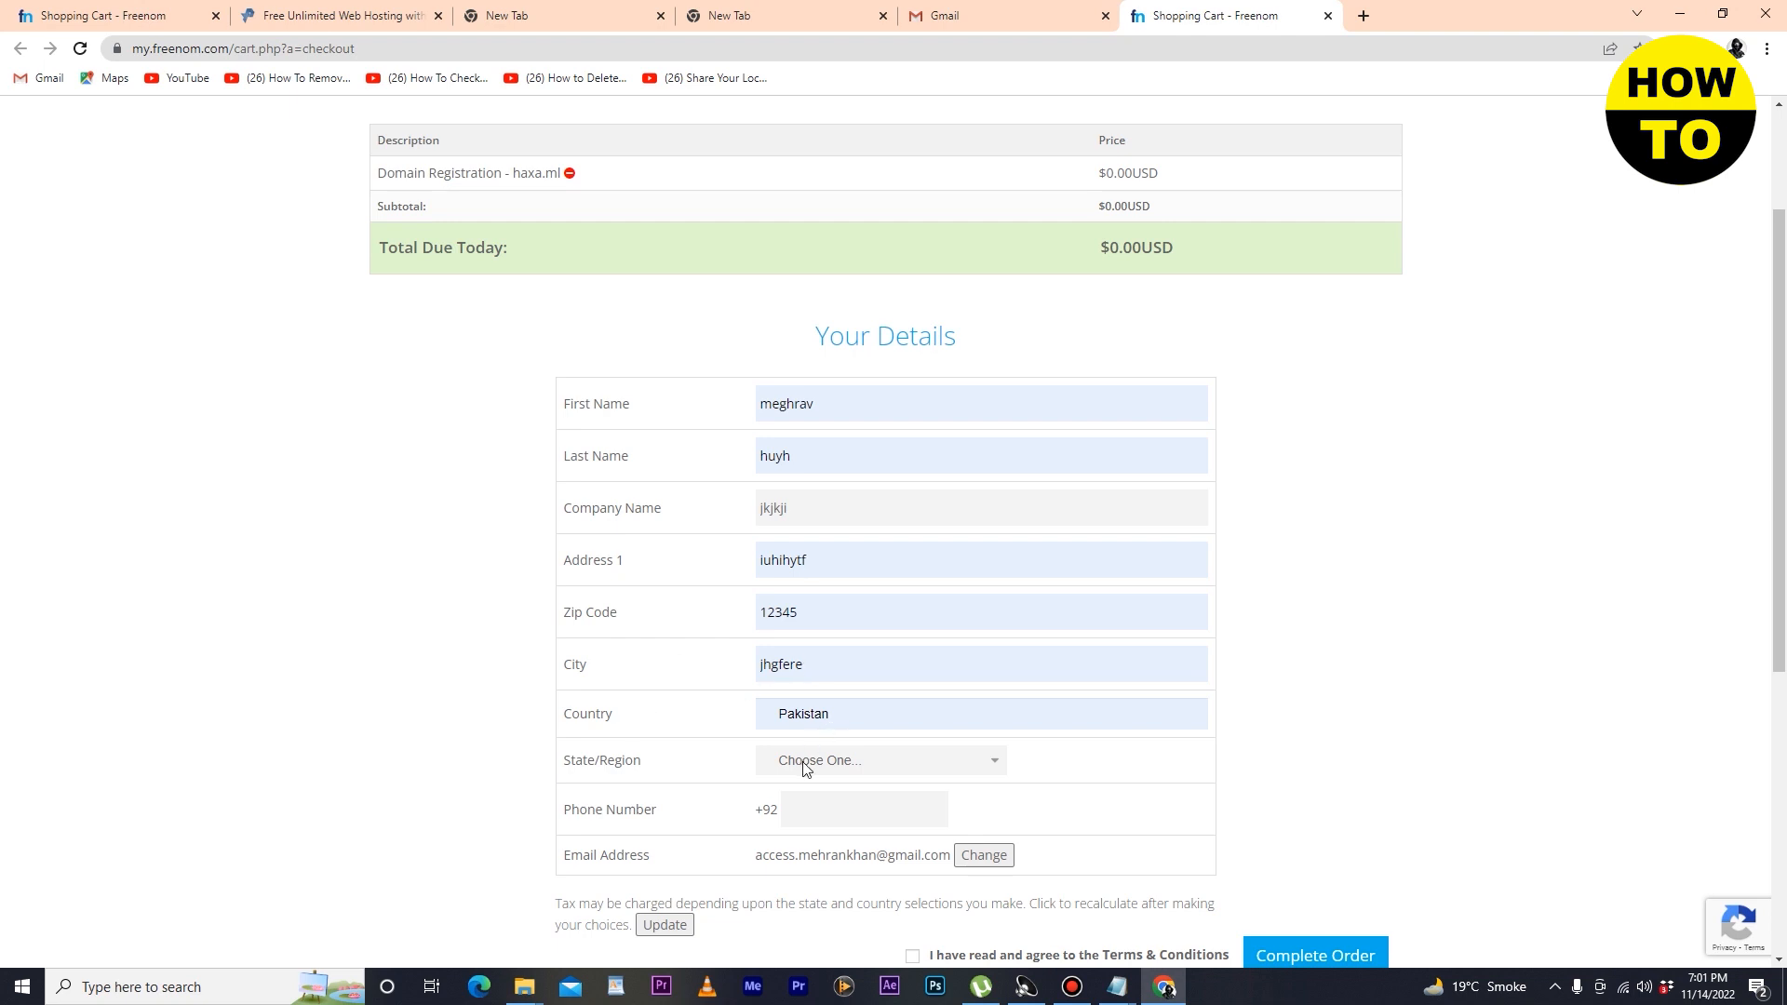
click(875, 761)
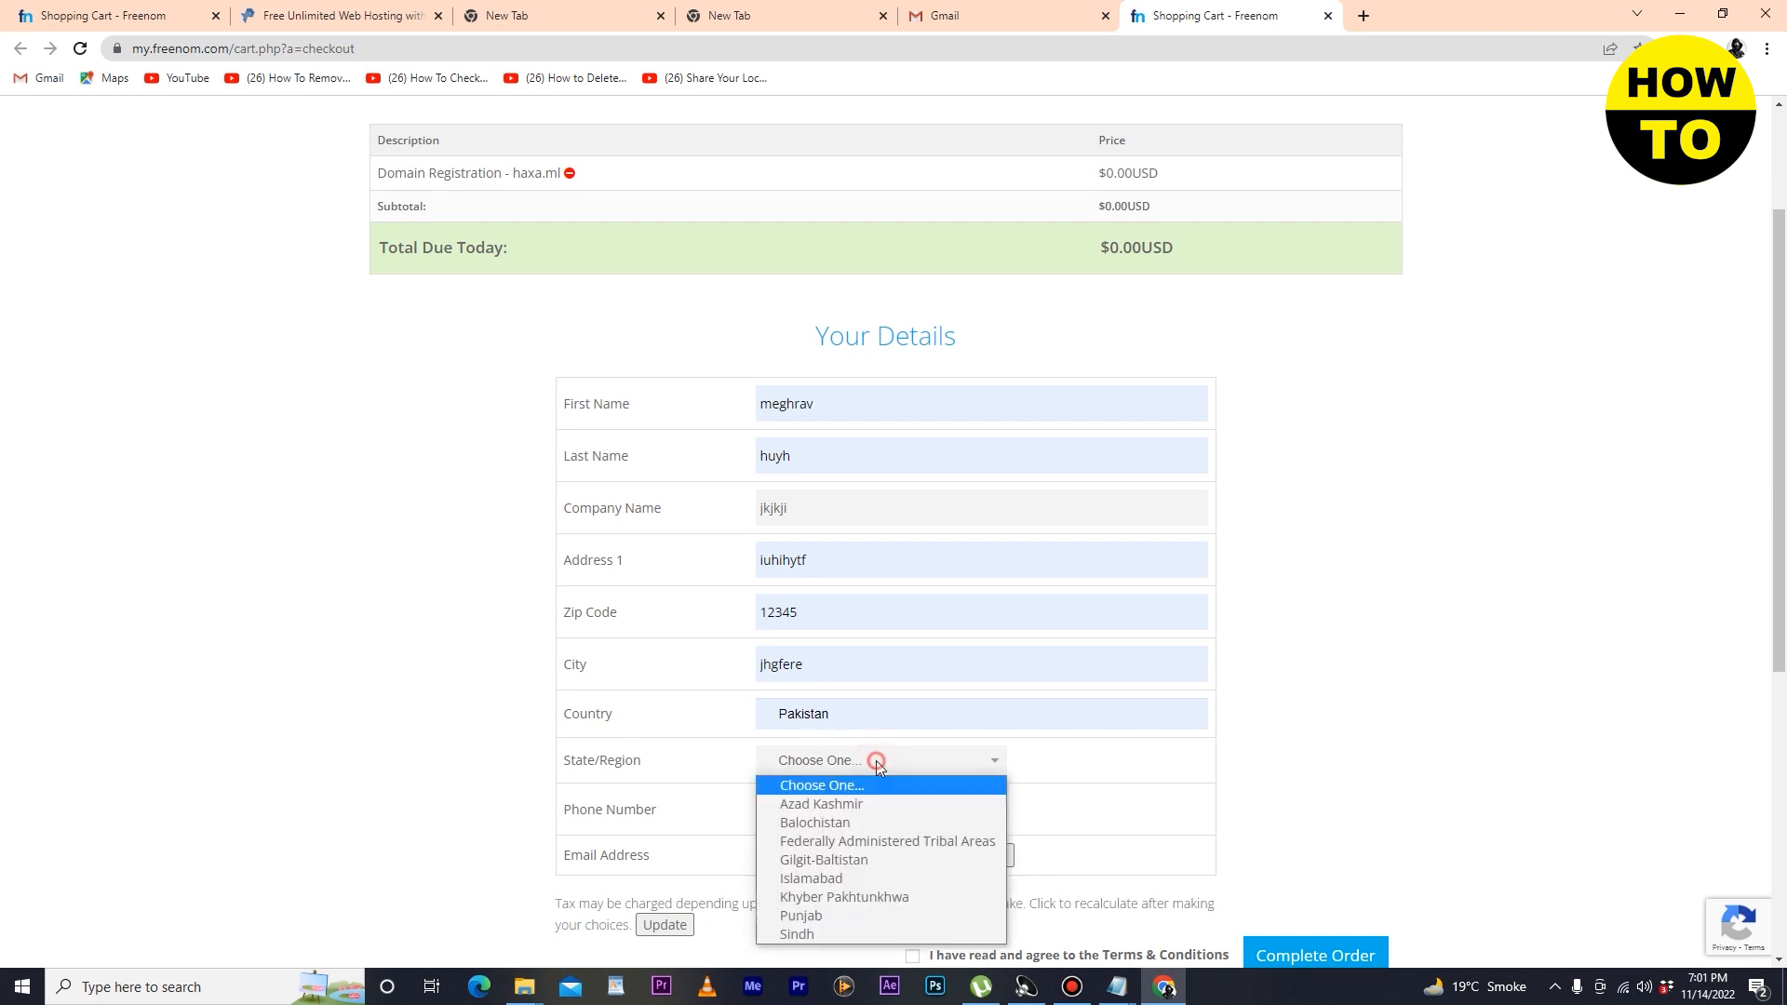
click(828, 917)
click(823, 812)
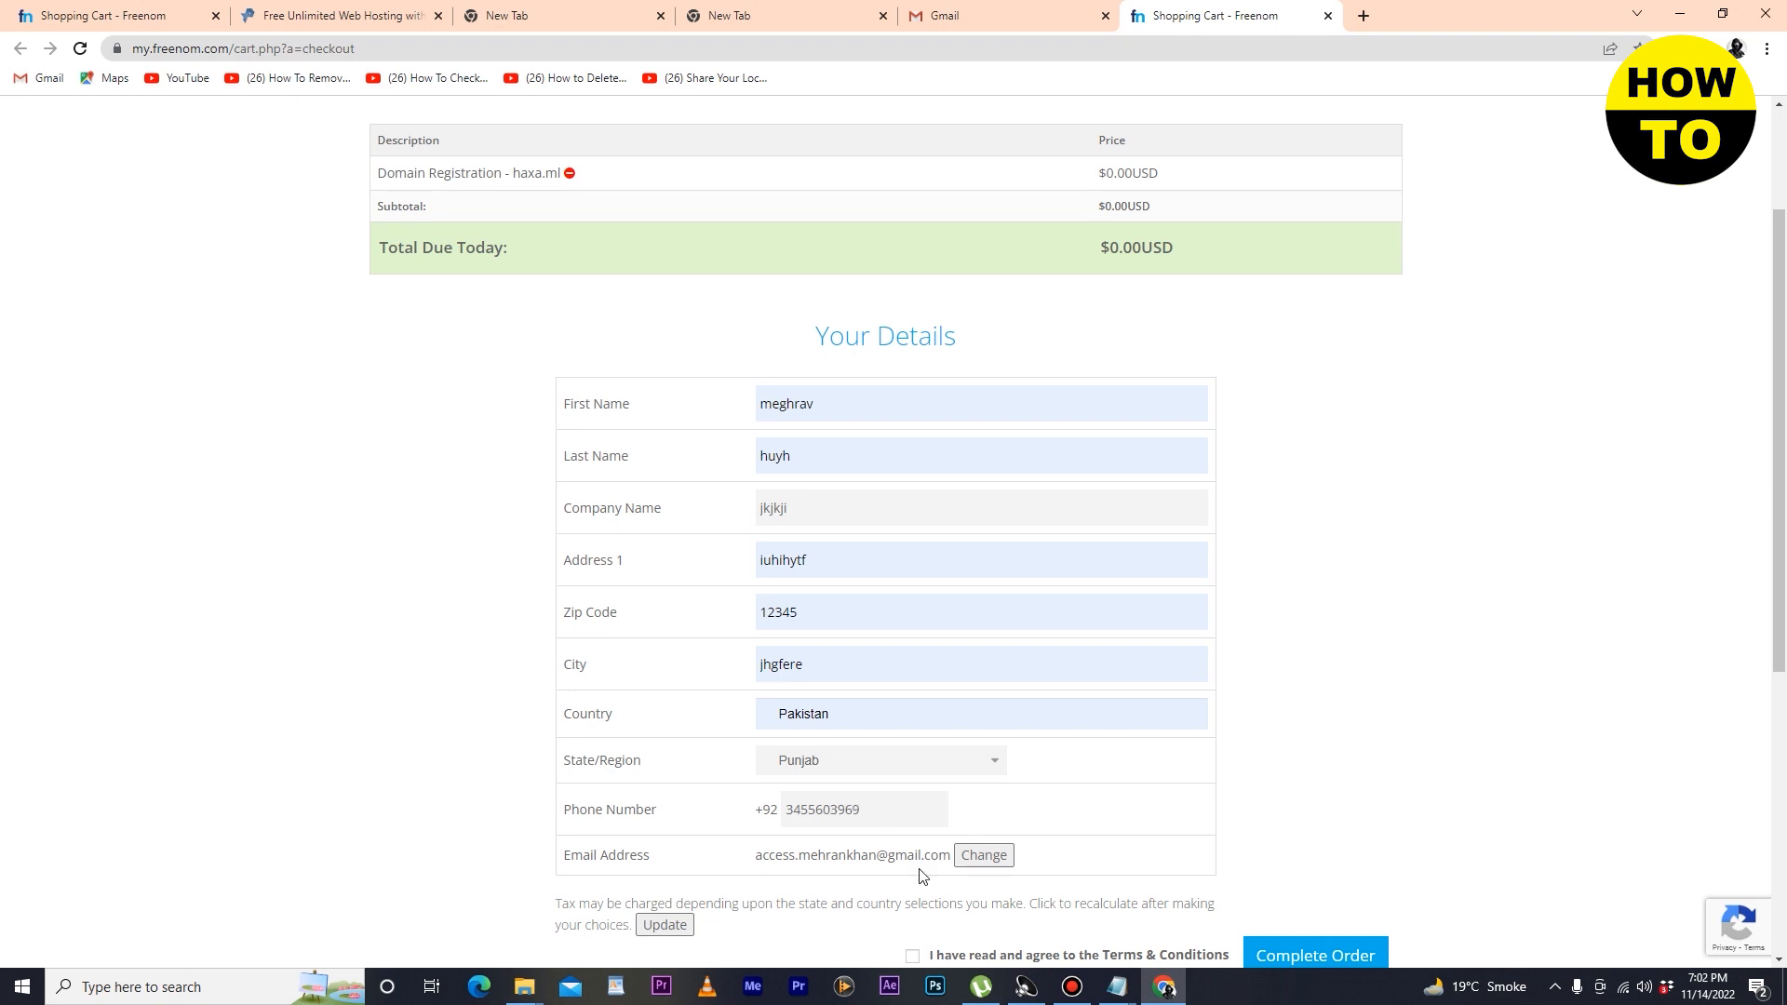
Accept the Terms & Conditions, submit the haxa.ml order, and save the address in the browser.
scroll(916, 861, down, 1)
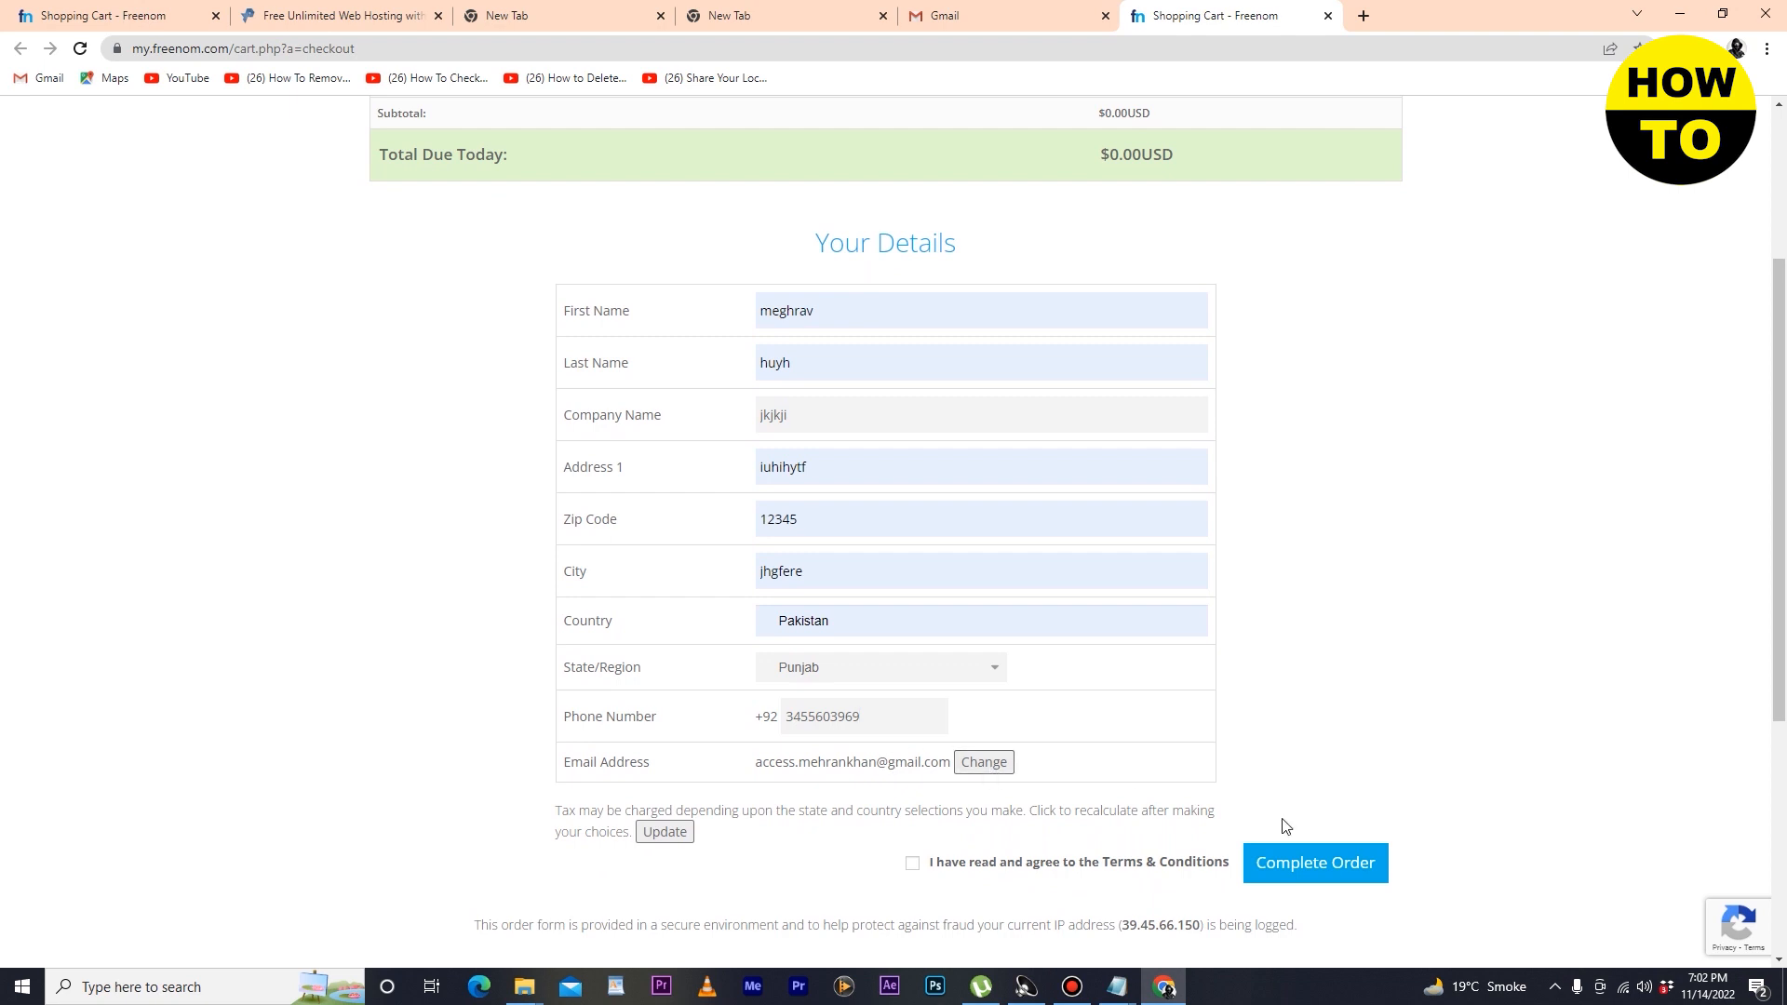
click(1312, 872)
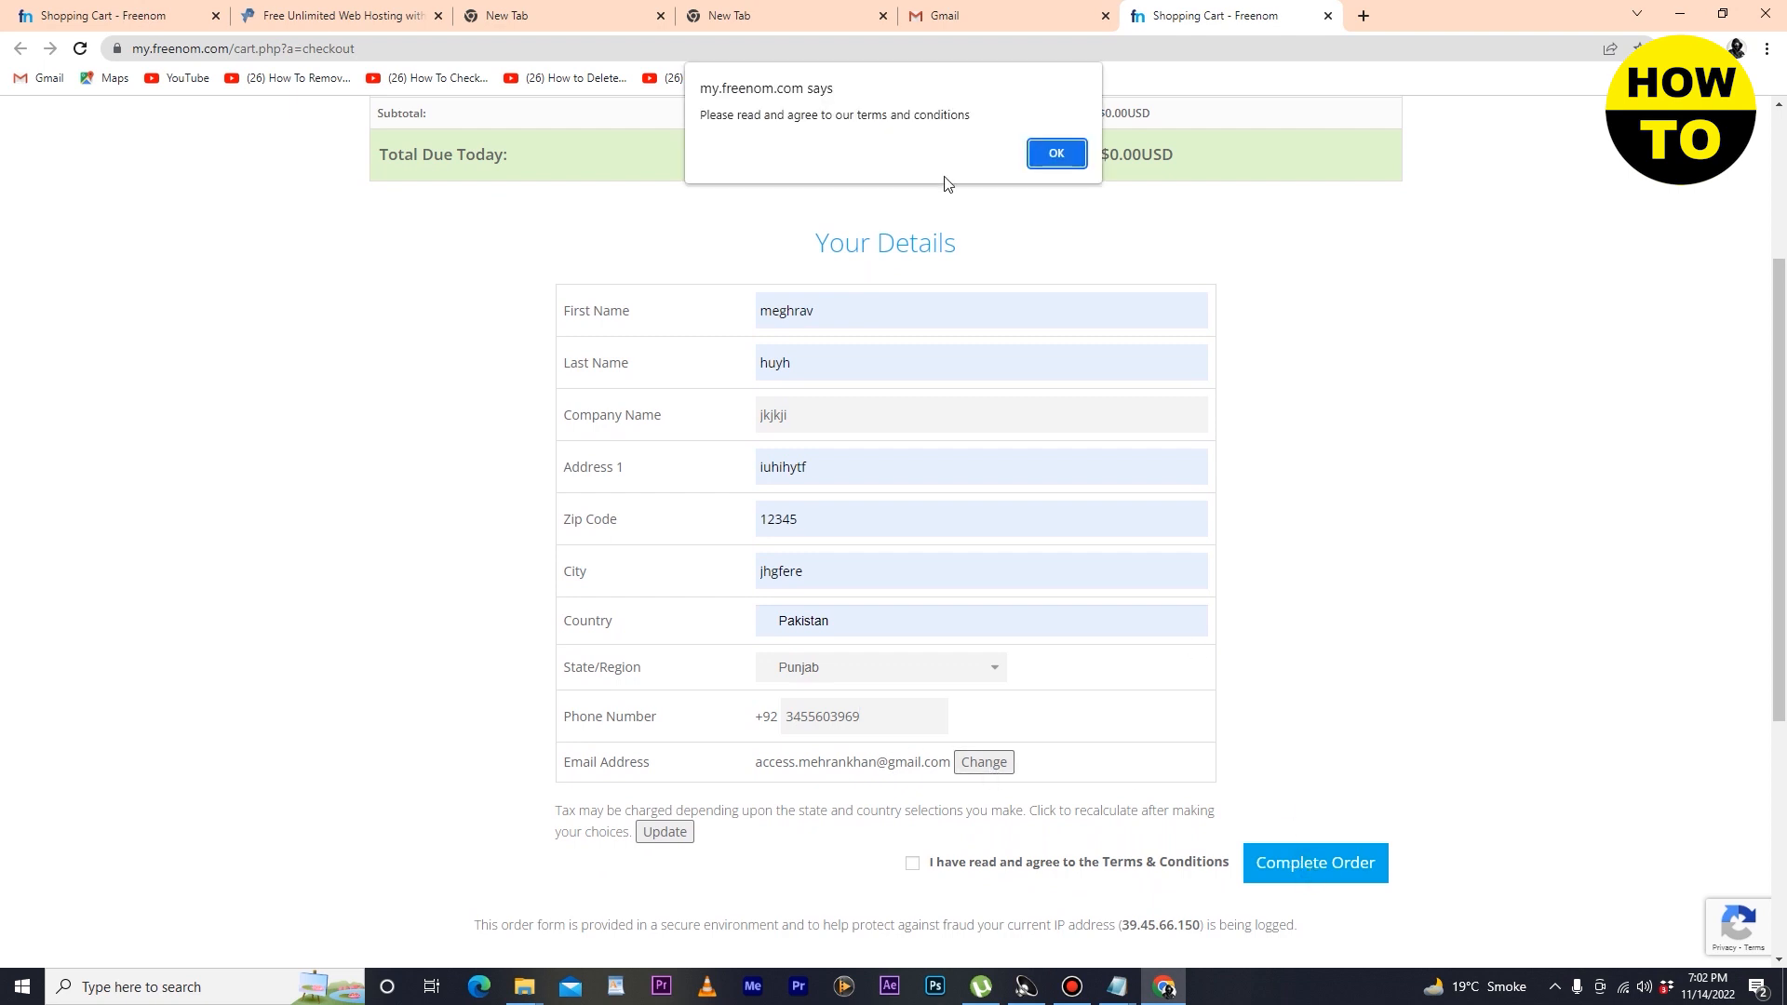
click(1055, 152)
click(912, 863)
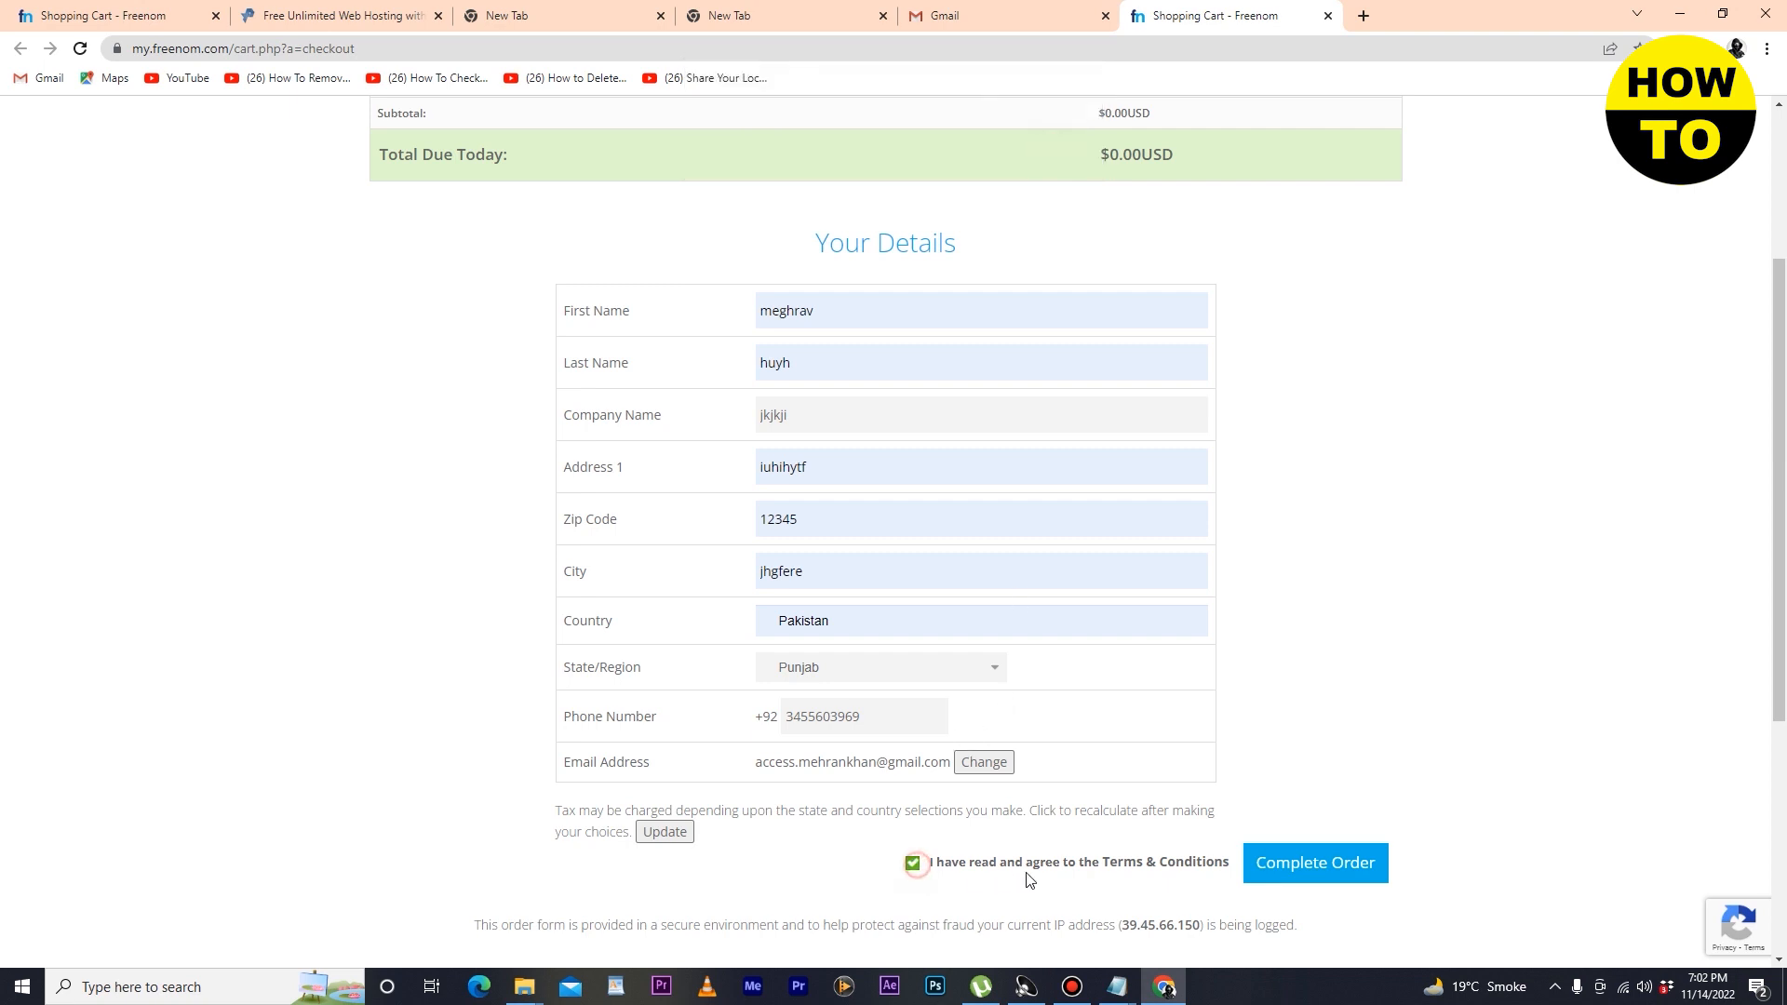
click(1333, 877)
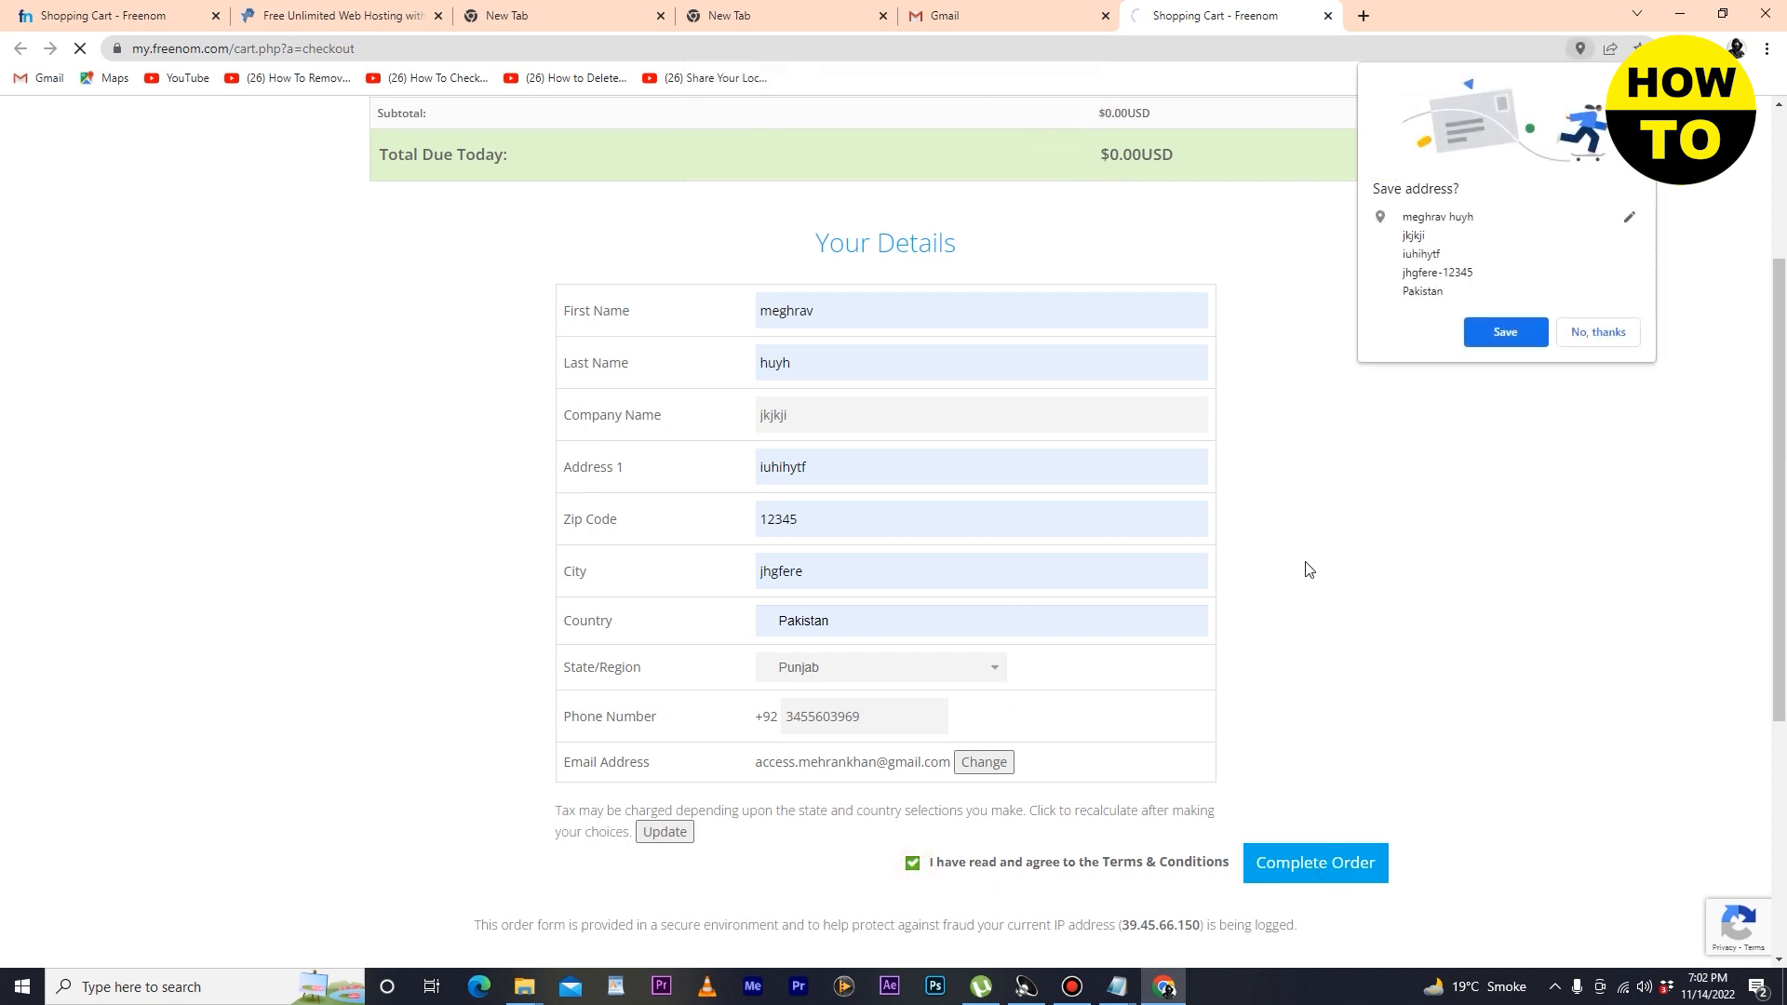
click(1505, 333)
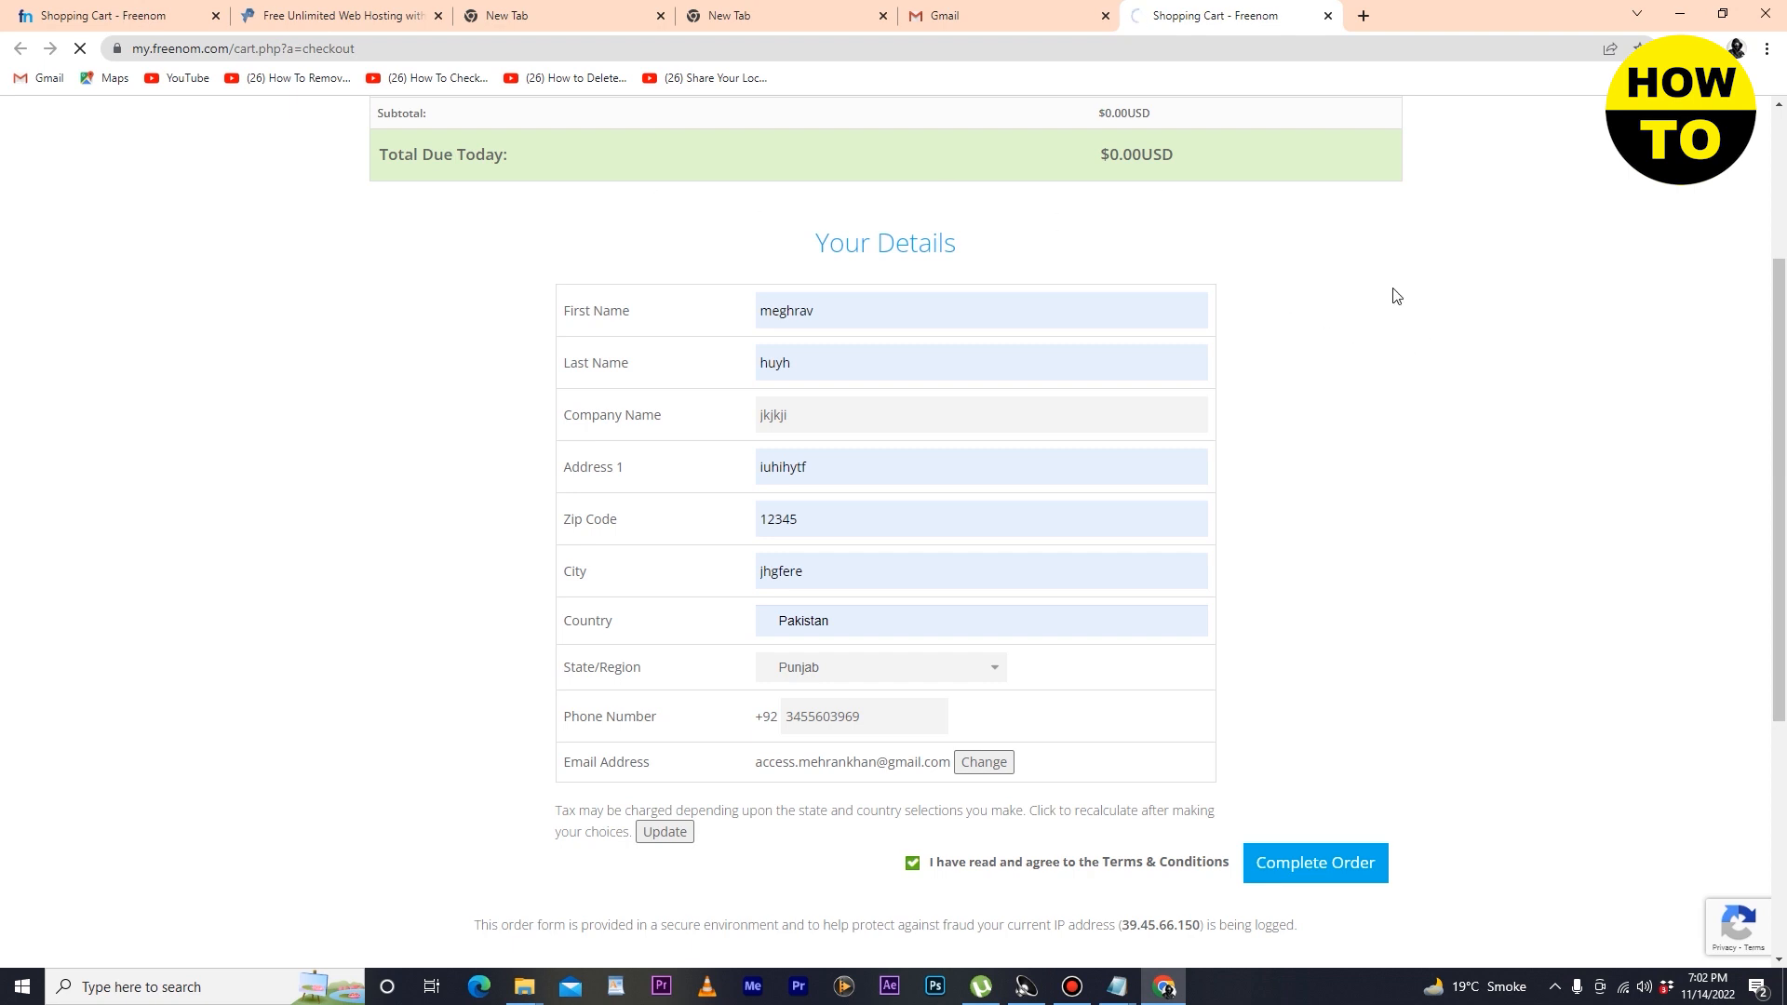
scroll(1401, 300, up, 3)
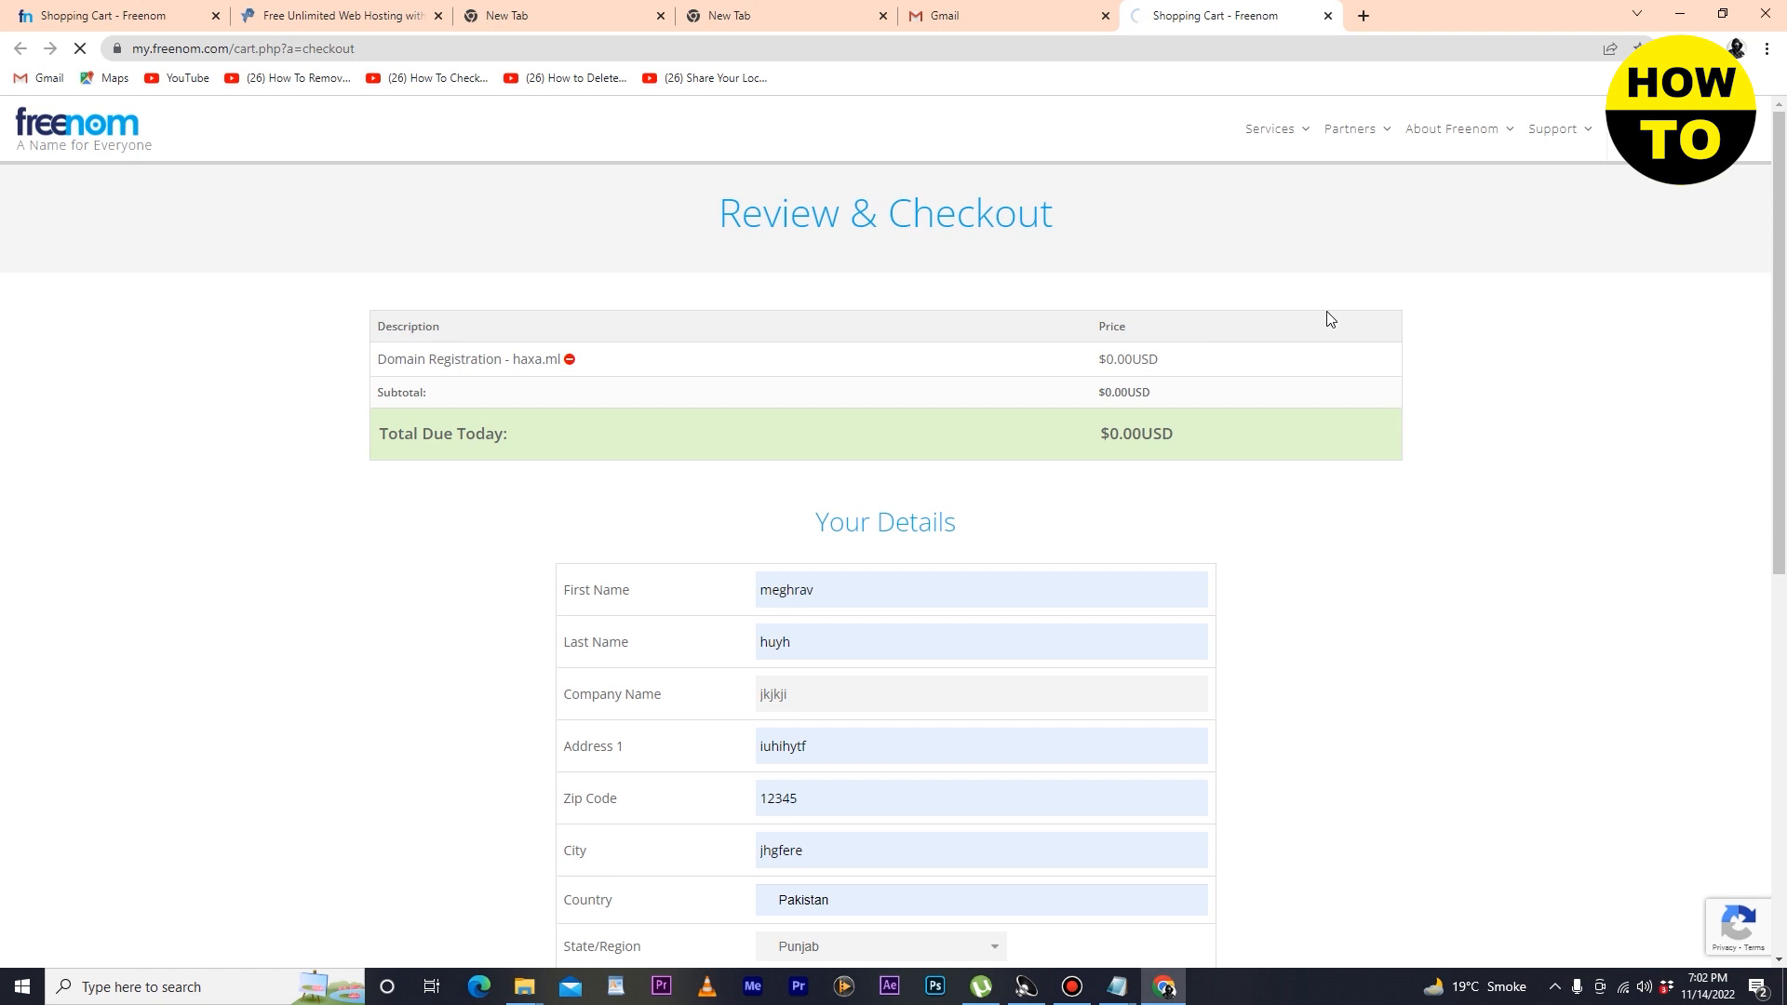
scroll(1379, 503, down, 4)
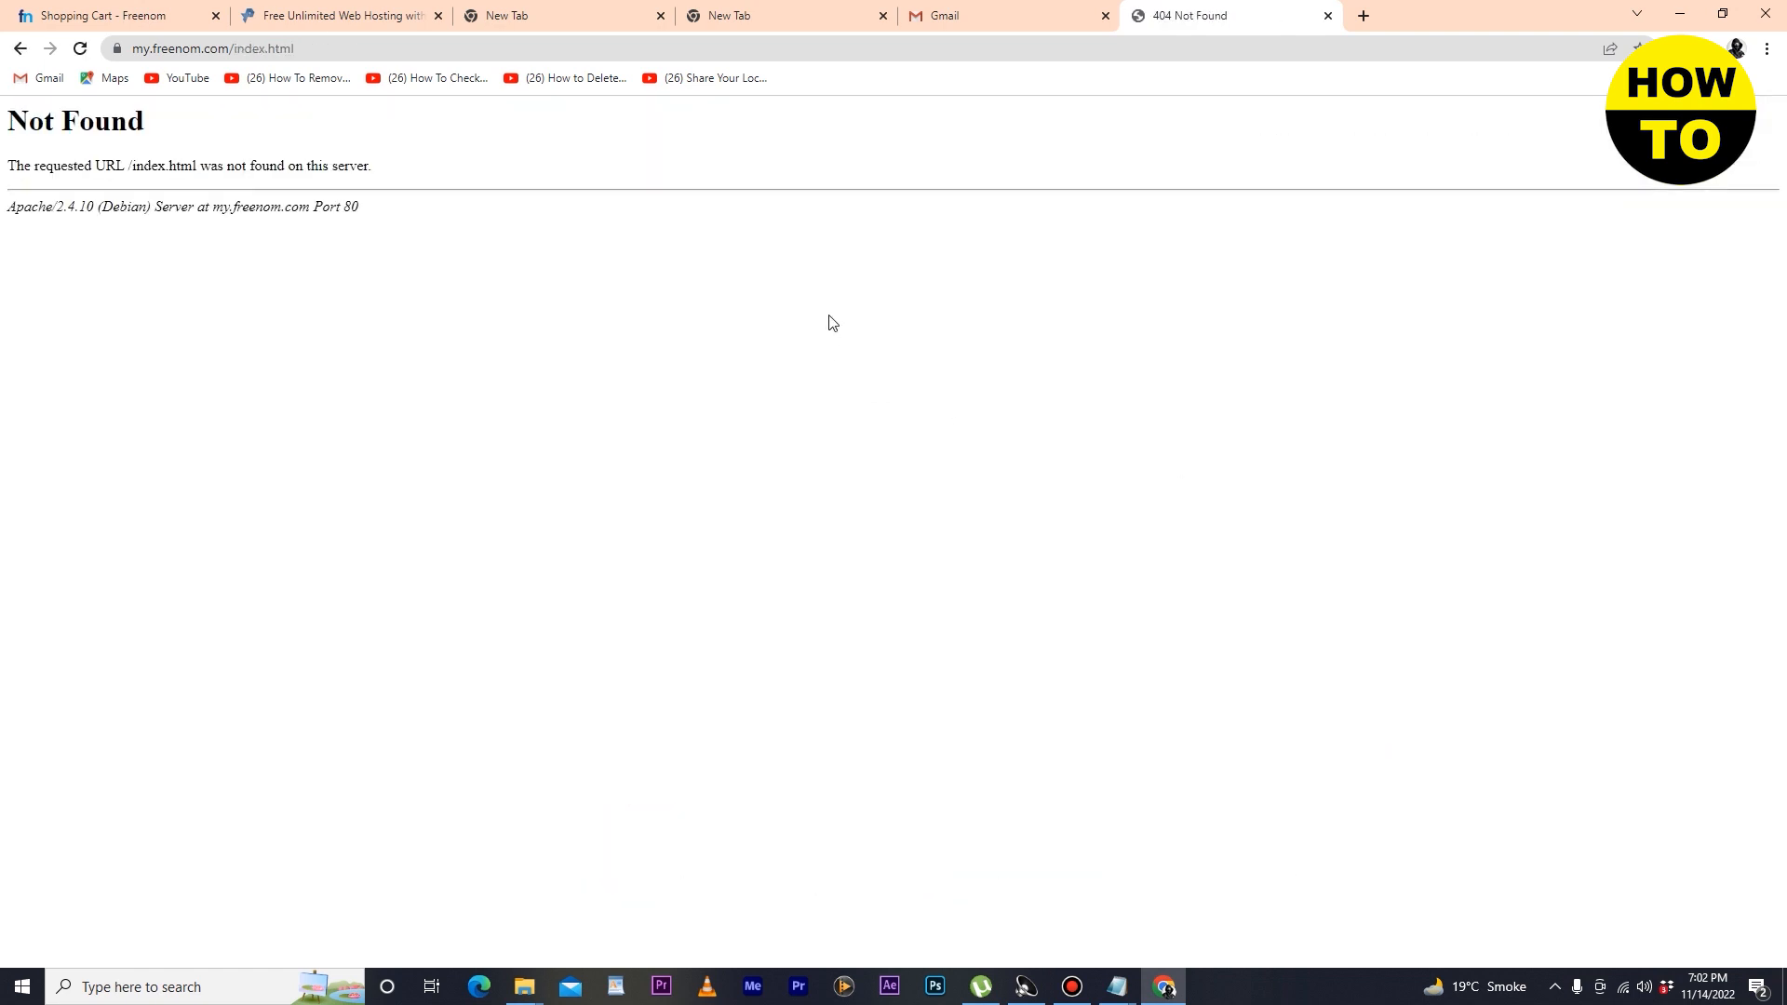
Return from the error page to the Freenom checkout and review the cart.
click(17, 51)
scroll(948, 180, down, 4)
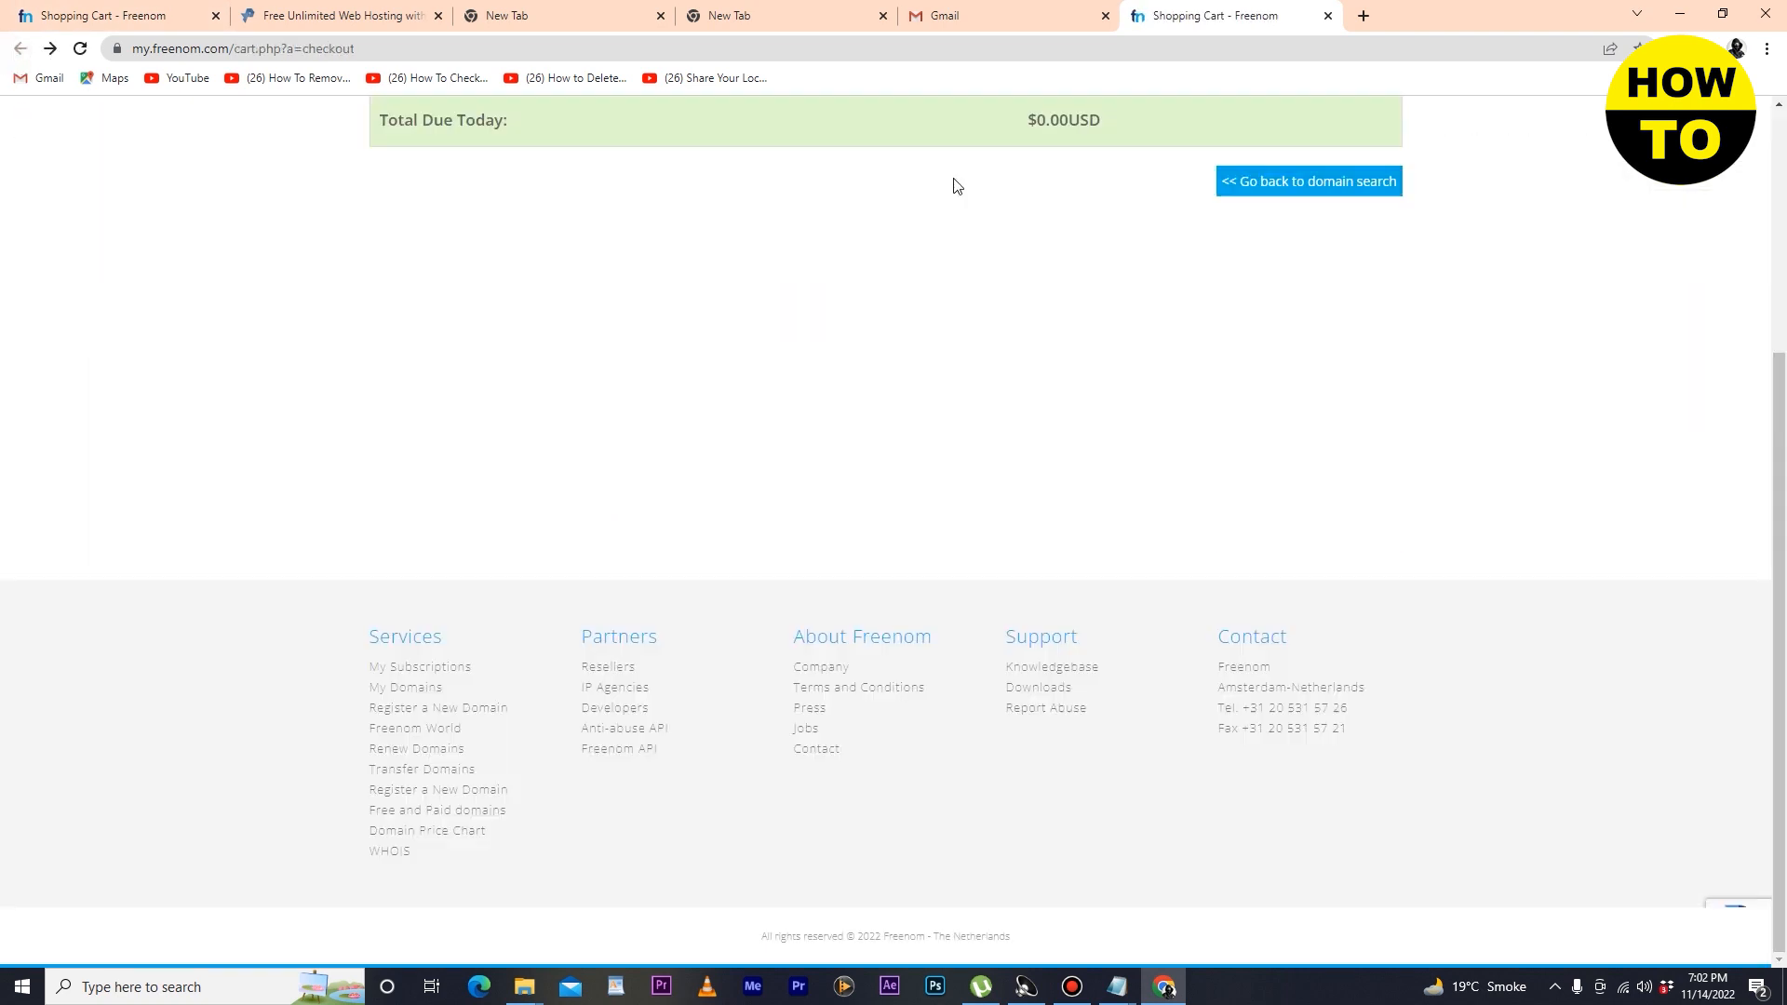
scroll(1318, 263, up, 4)
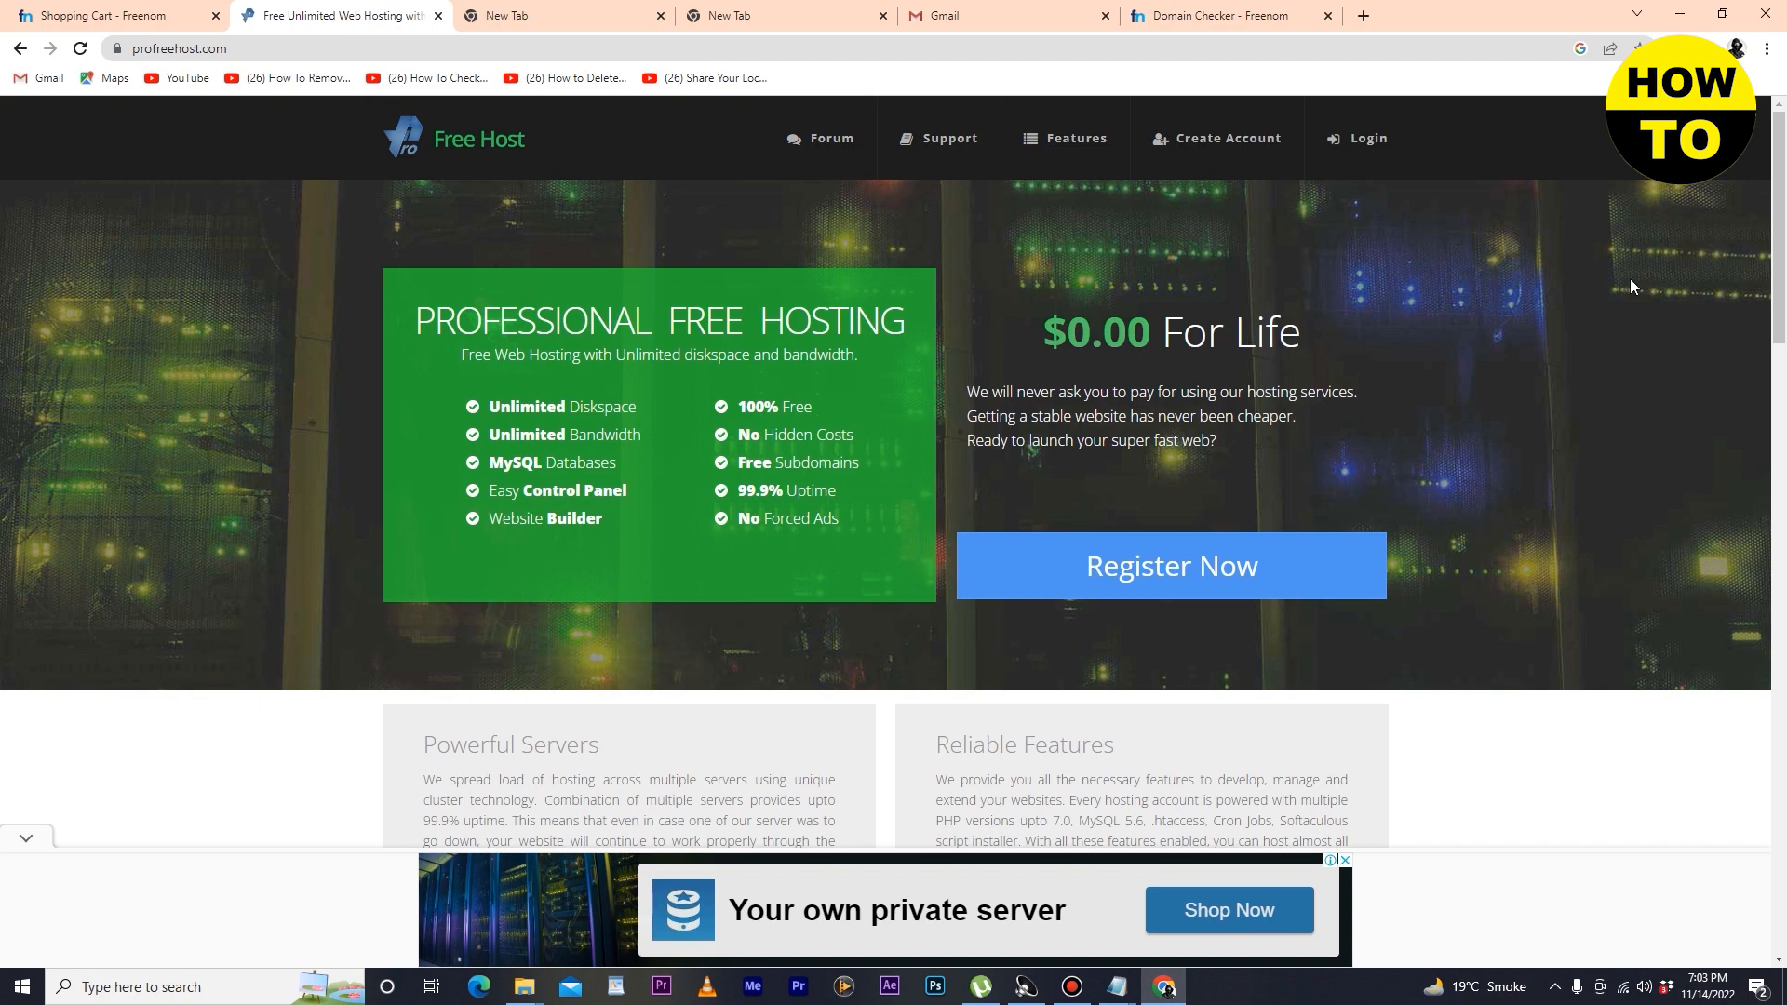
Register a new ProFreeHost account with the saved Gmail address and an account password.
click(1159, 567)
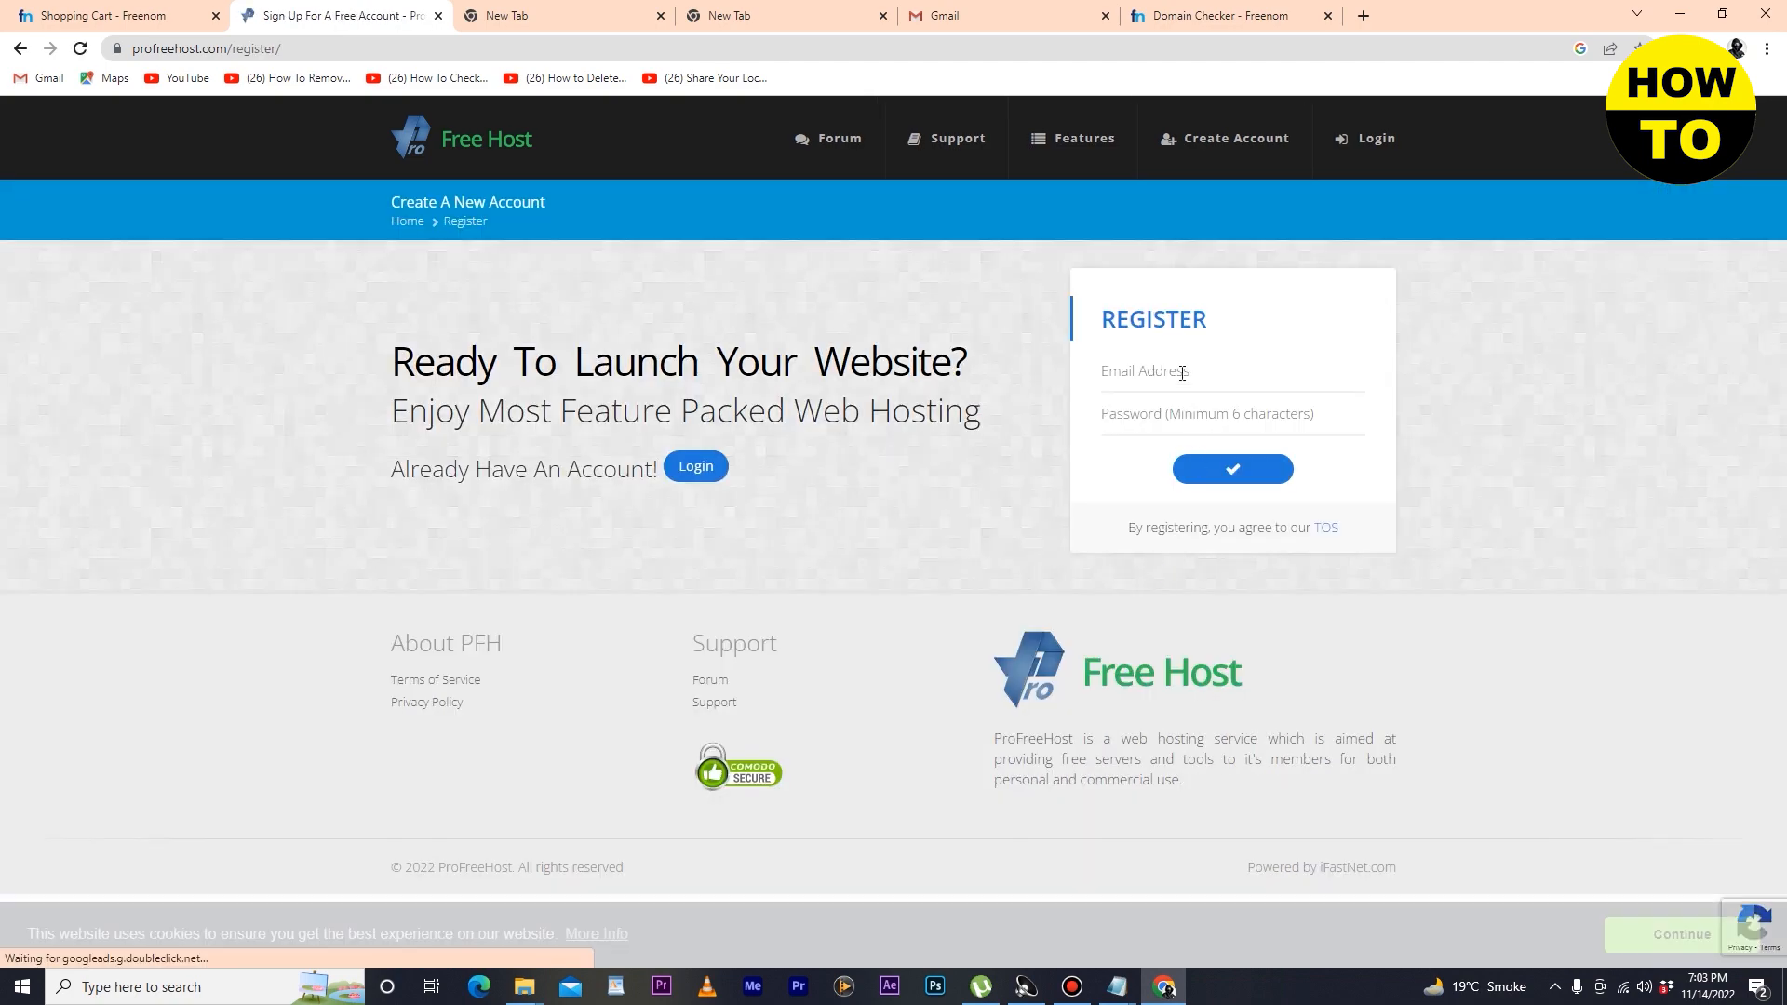
click(1177, 370)
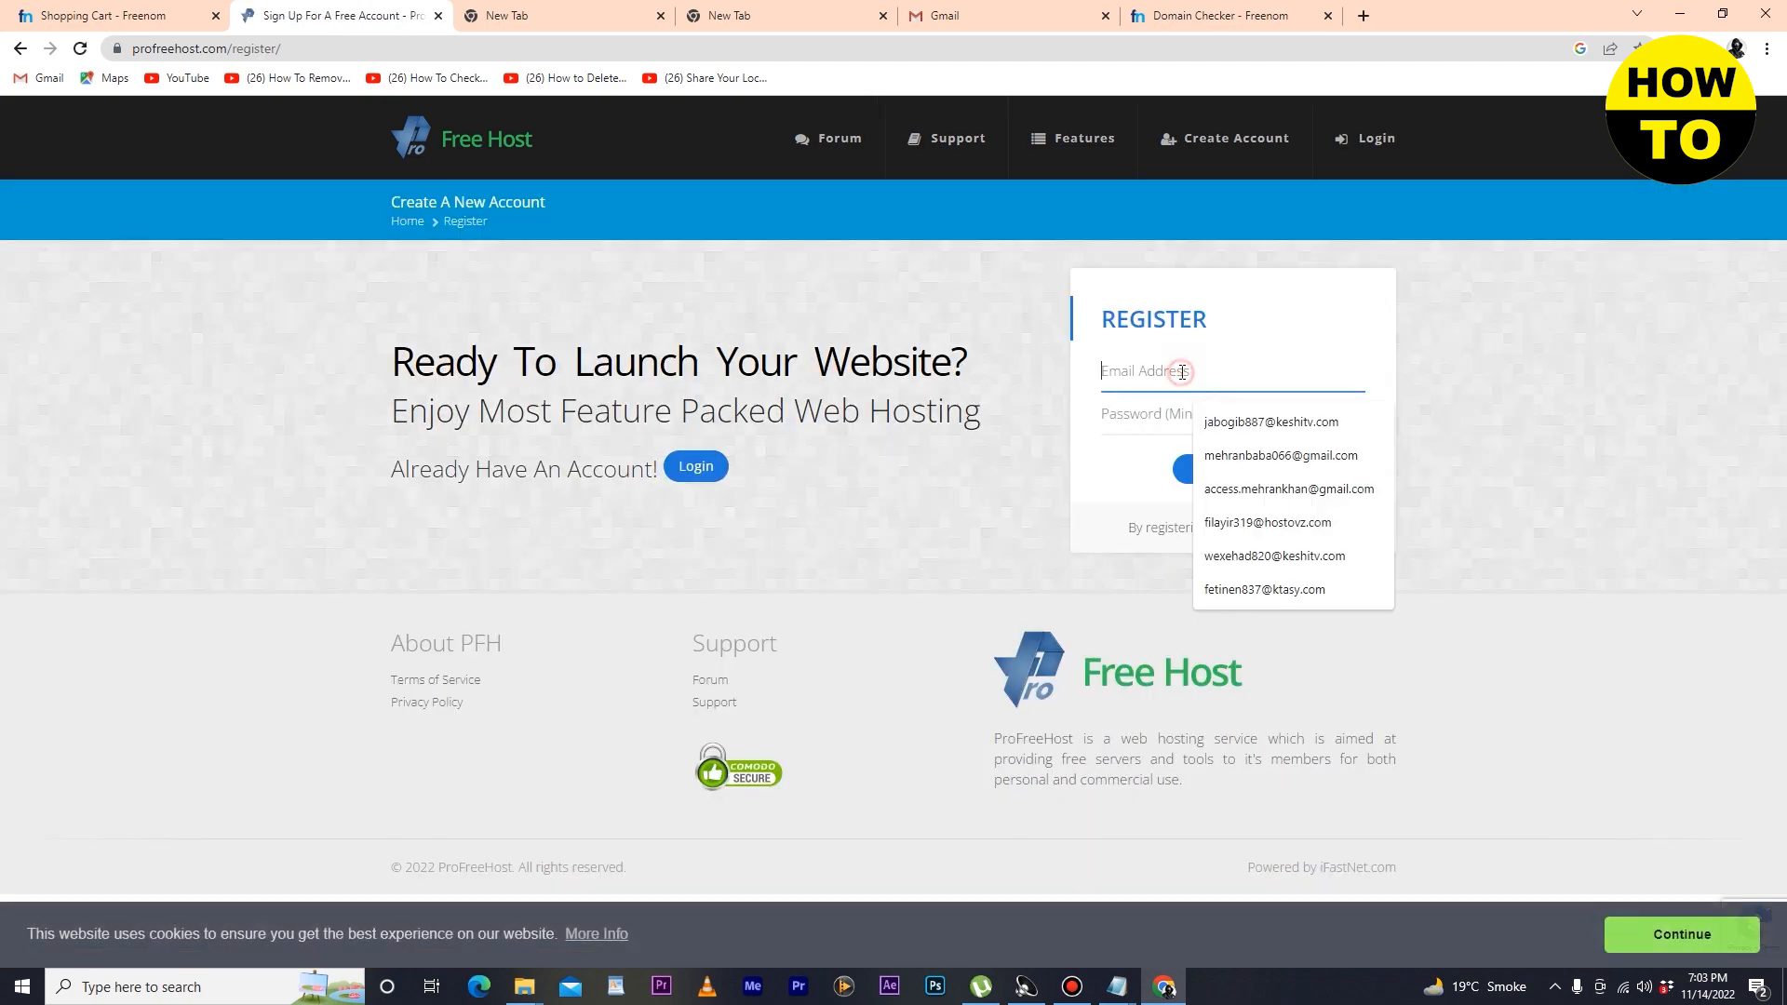
click(1264, 489)
click(1168, 413)
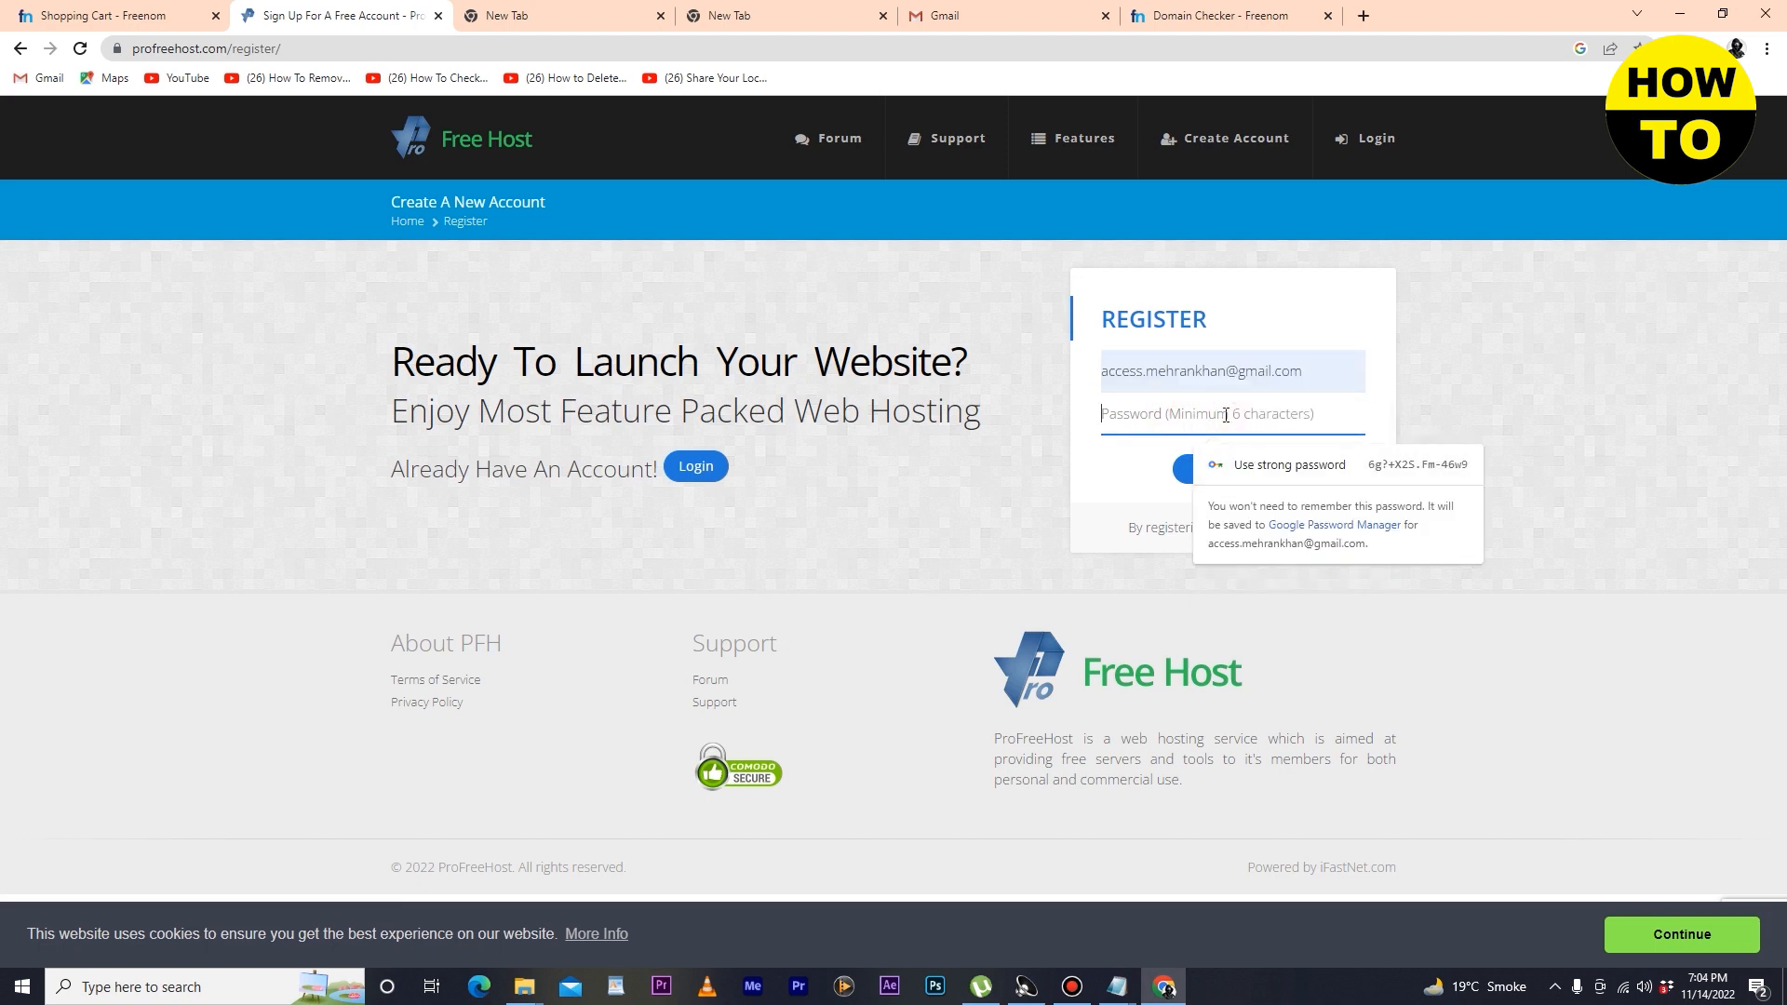
text(a)
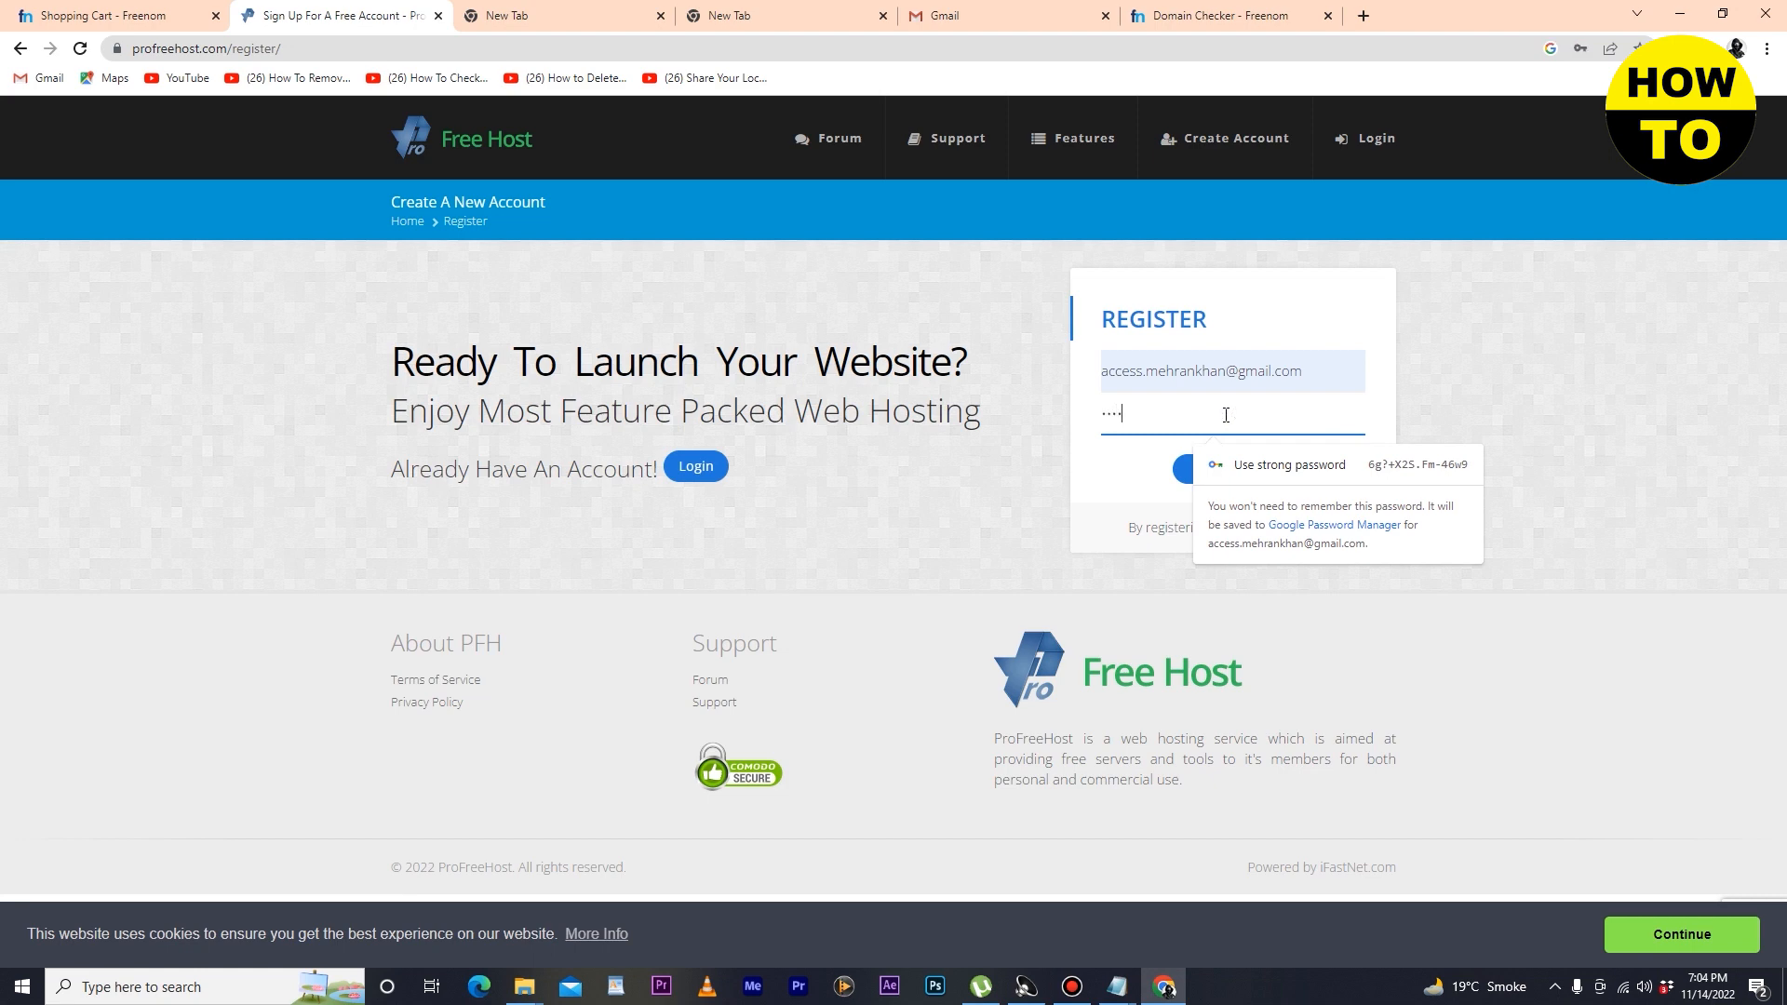
text(aa)
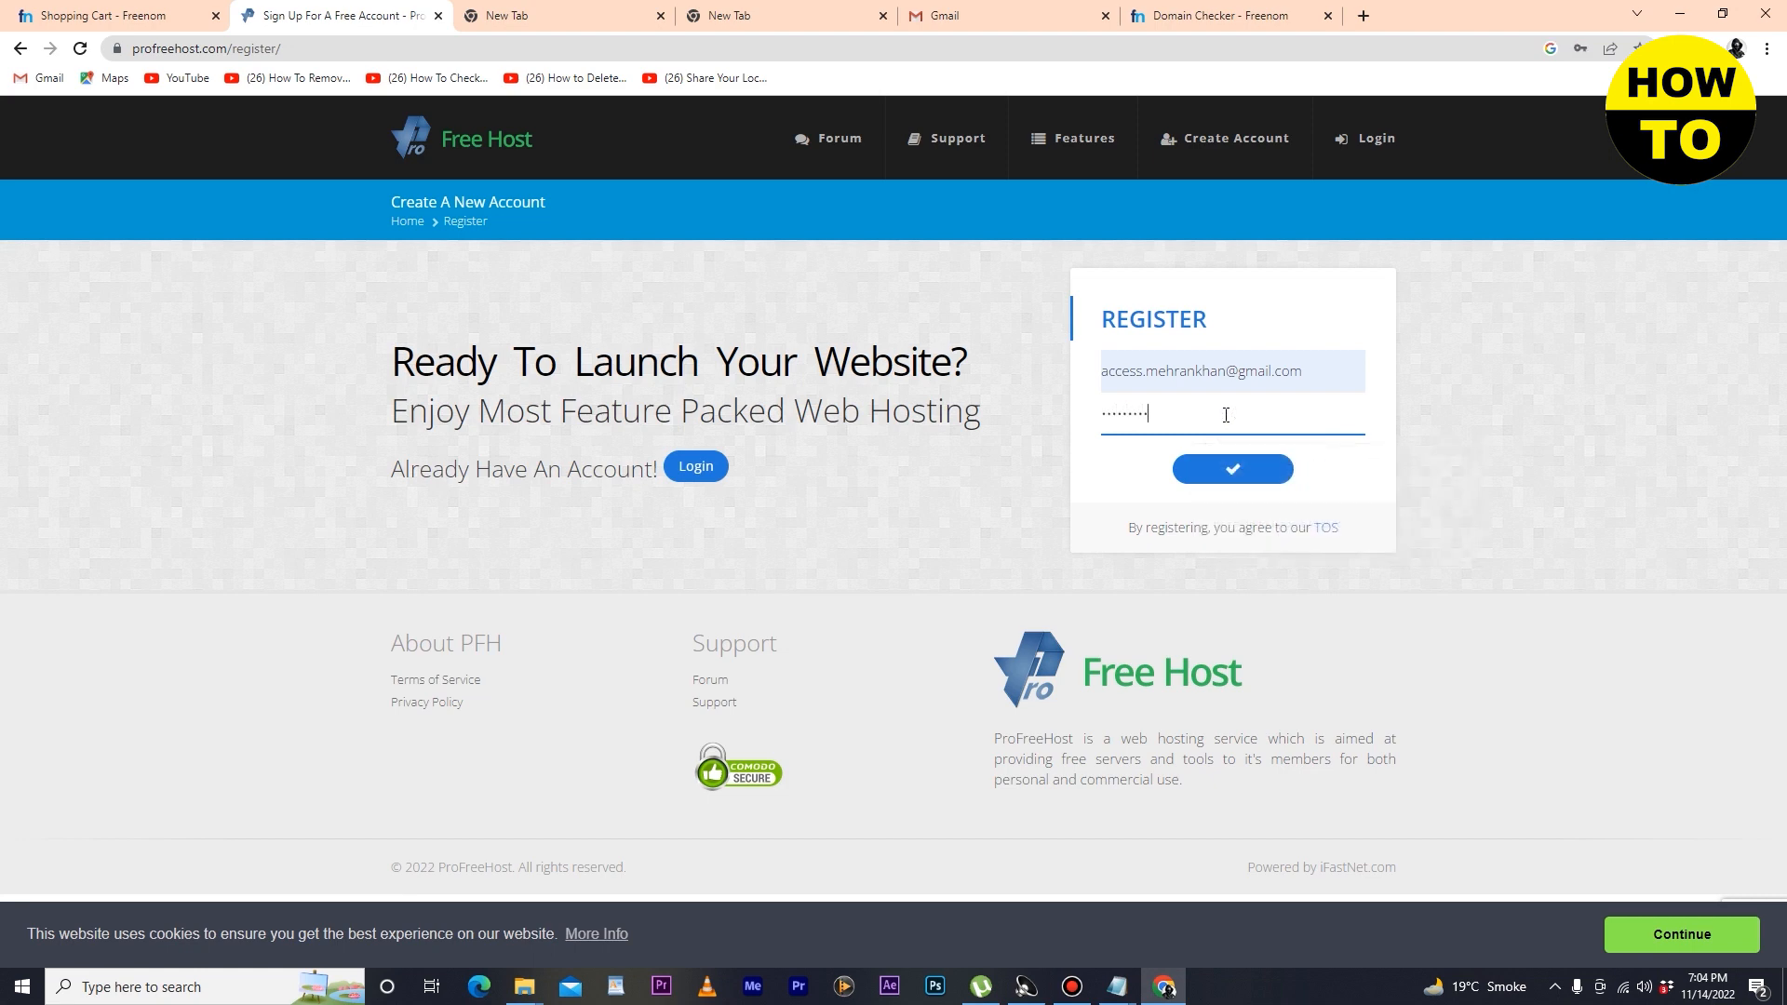
click(1234, 471)
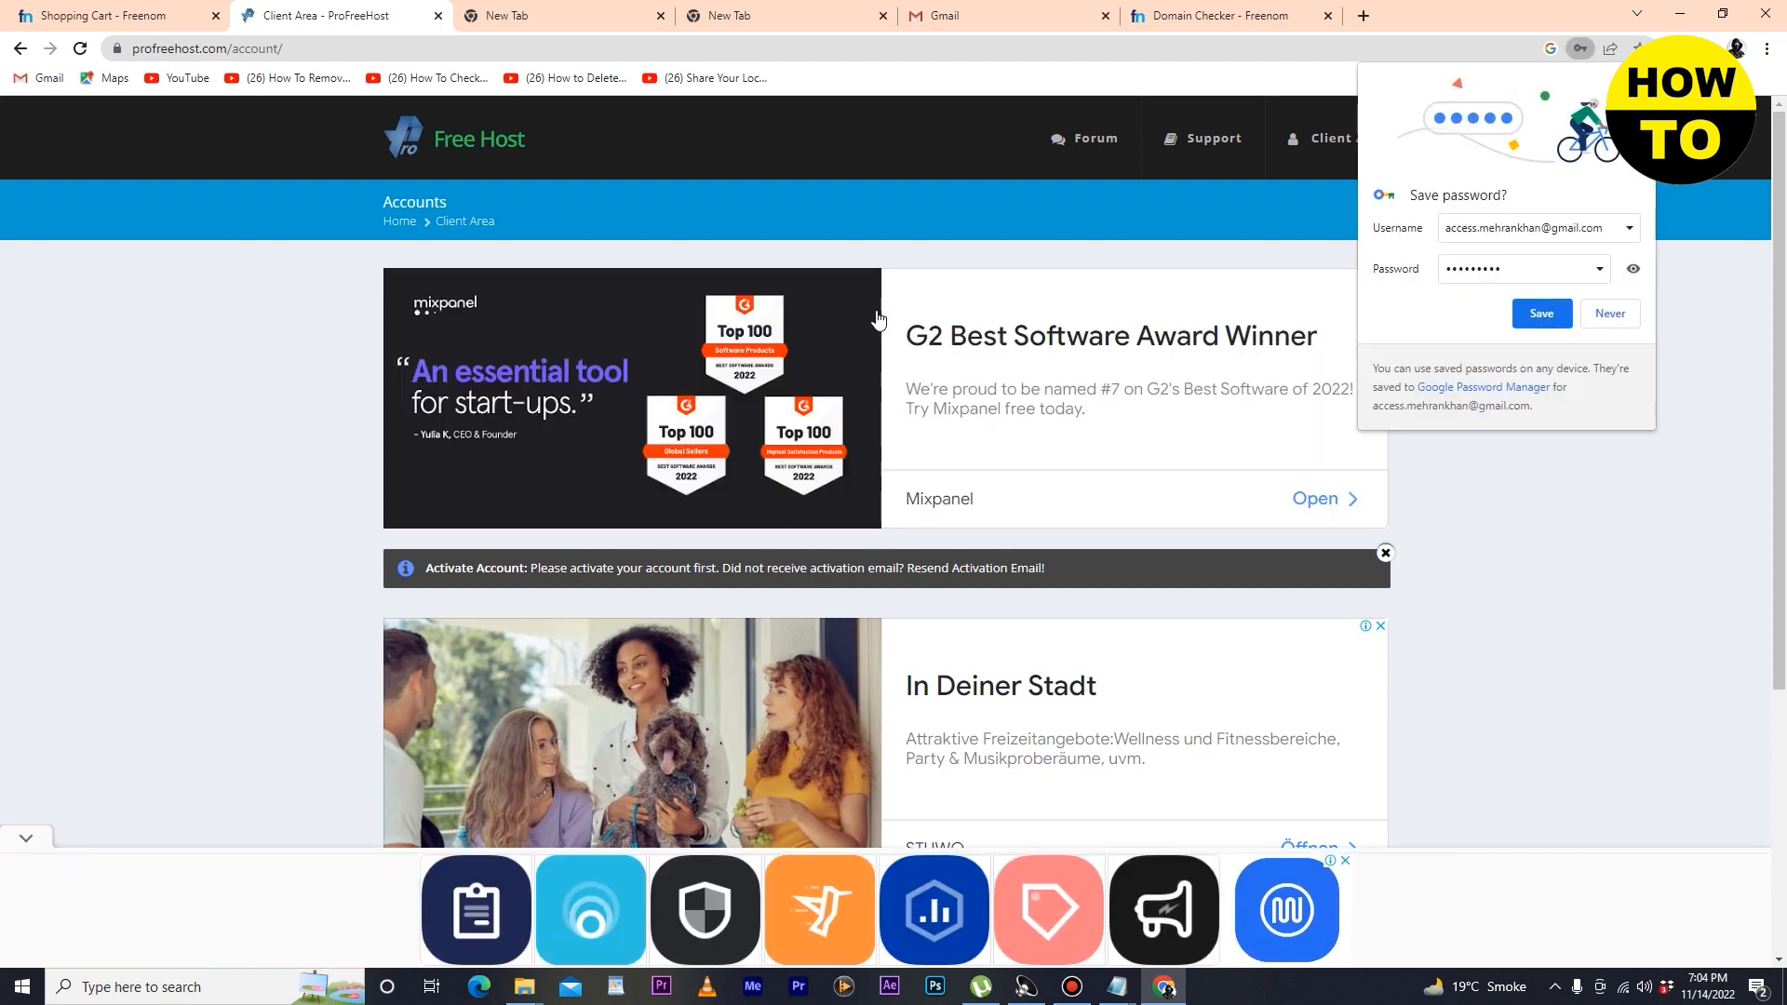
Open the ProFreeHost Account Activation message in the Gmail inbox and activate the account.
click(1020, 15)
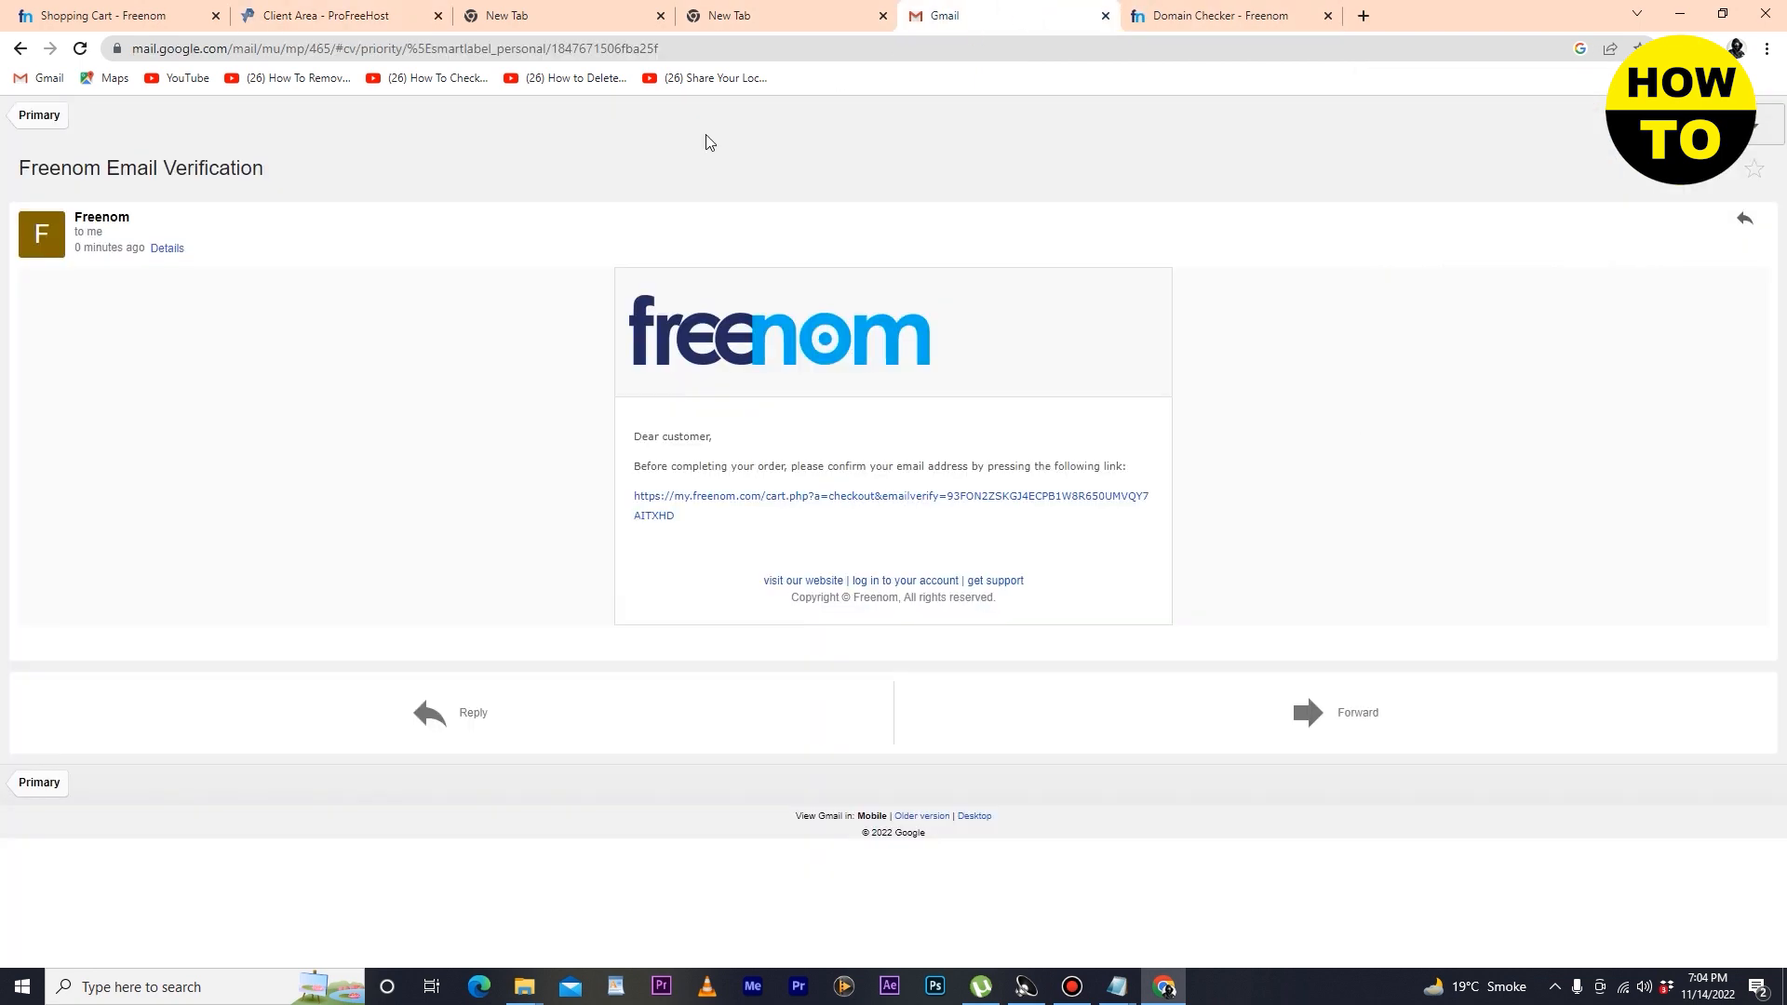
click(20, 49)
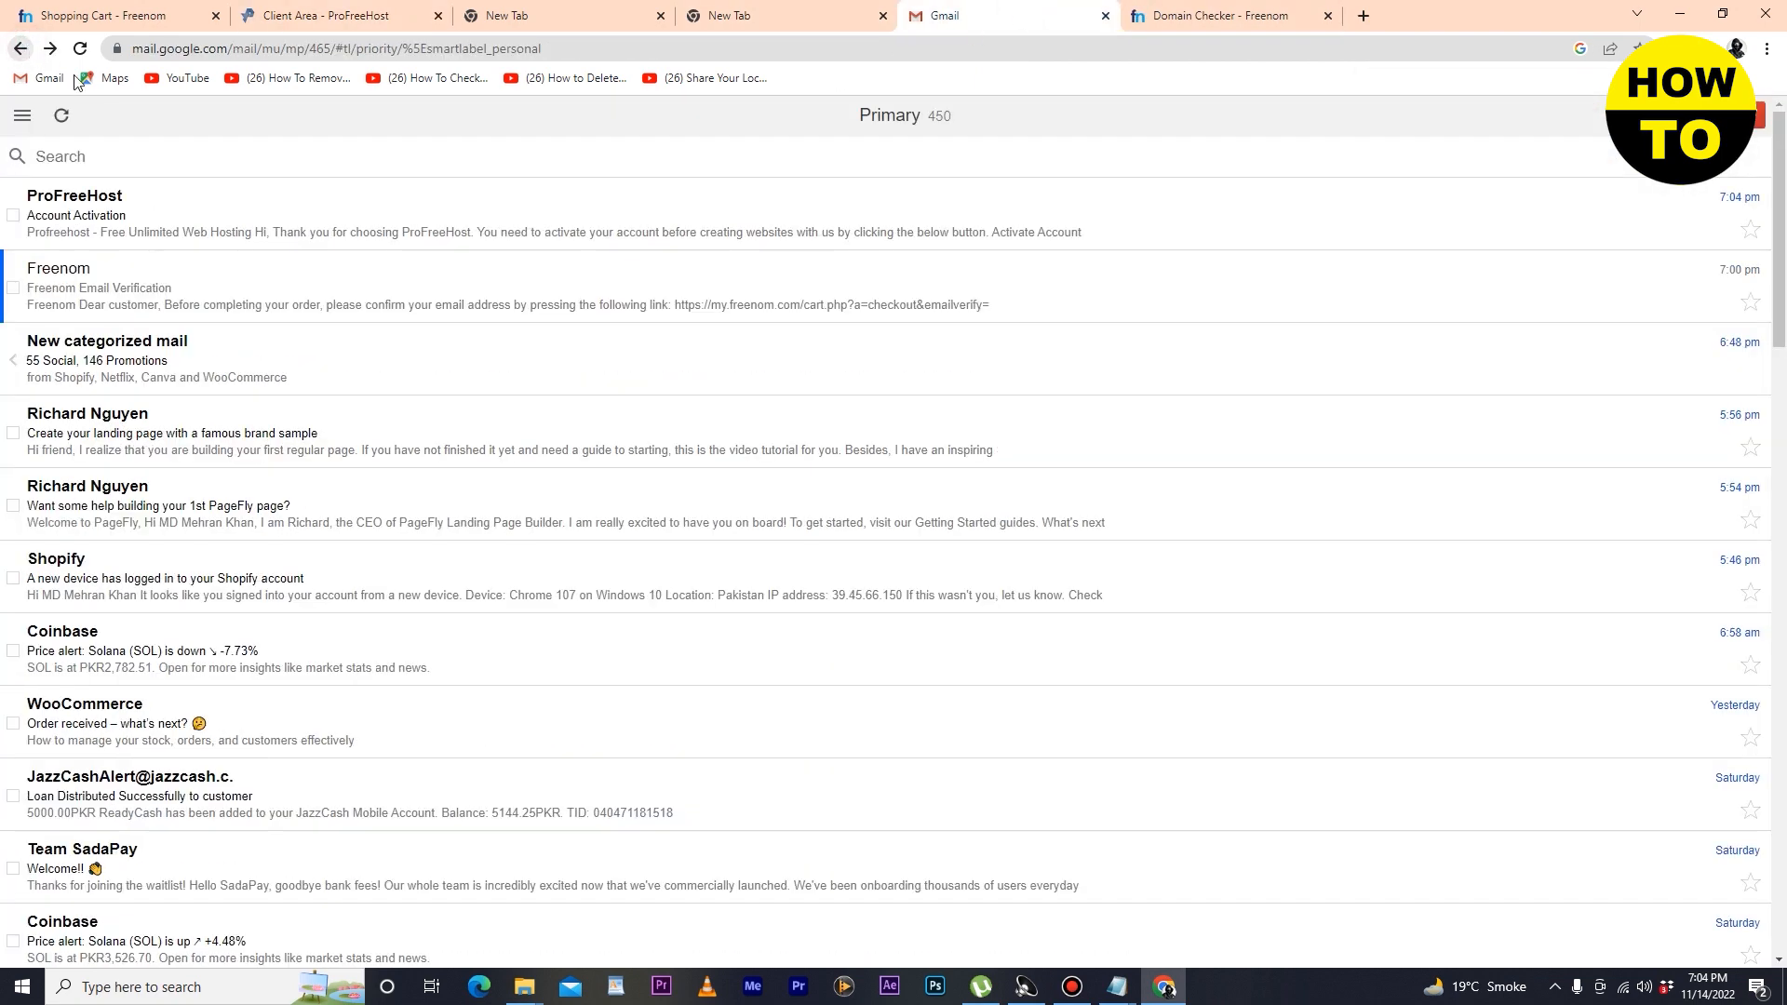
click(133, 208)
click(879, 543)
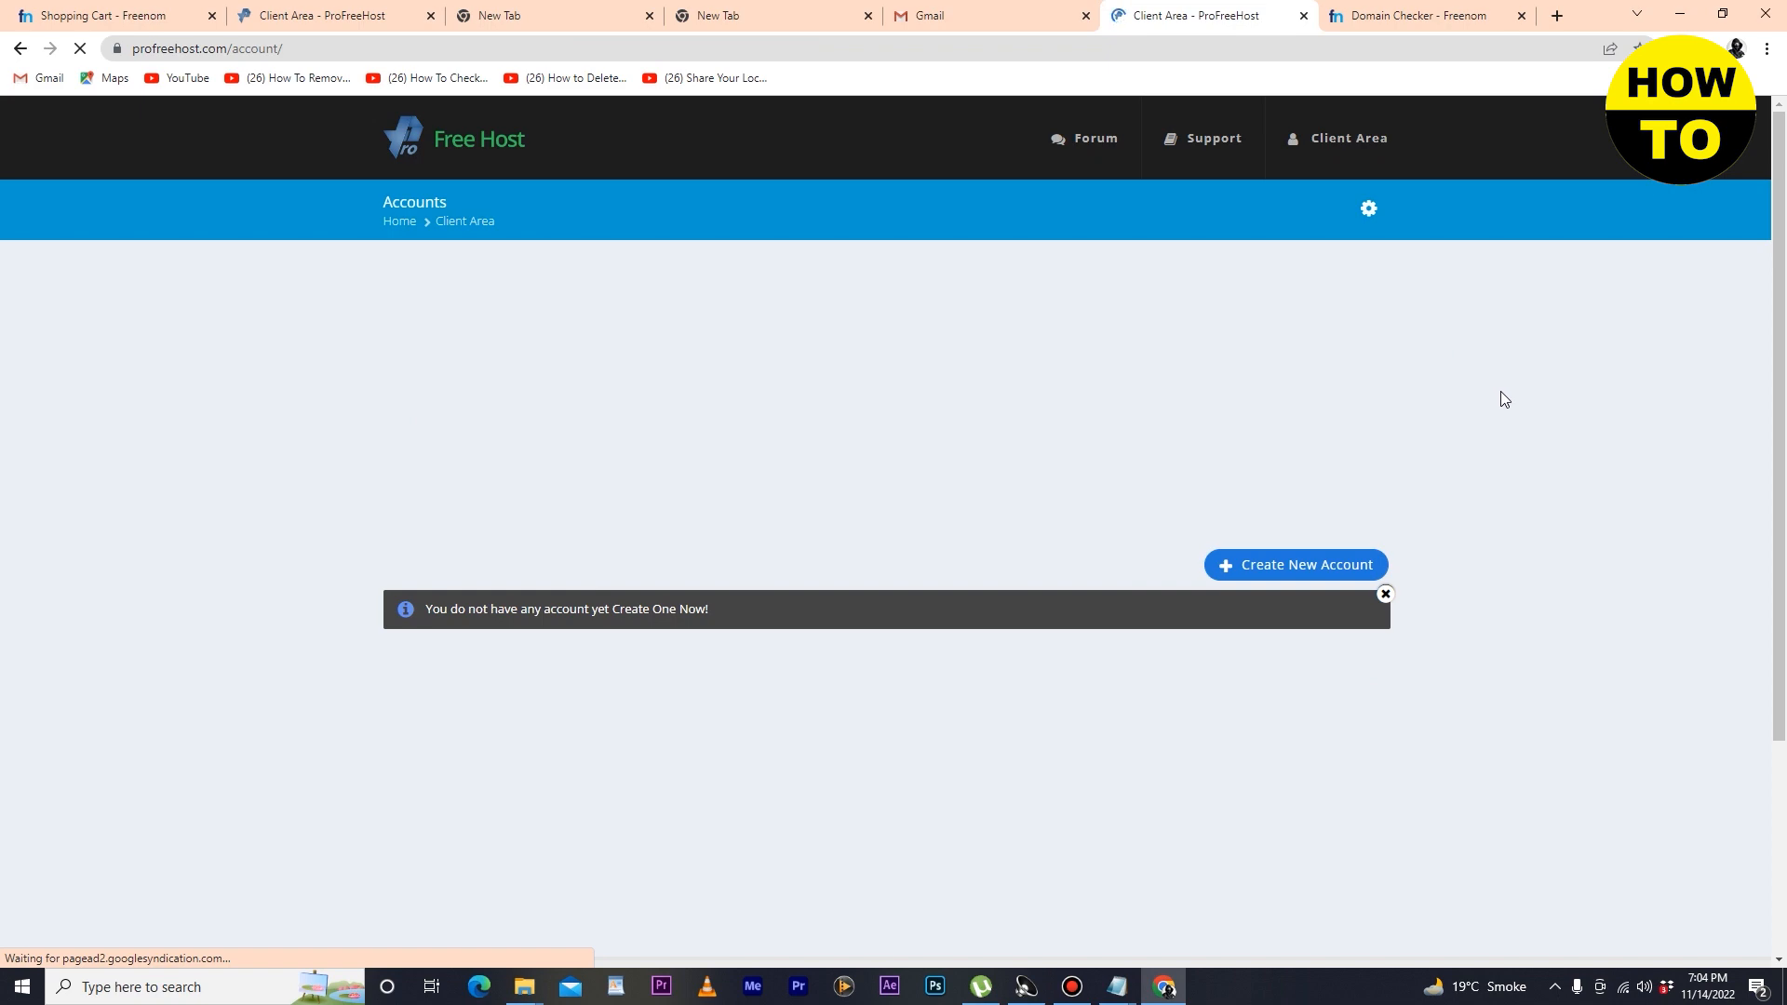
Start a new hosting account from the ProFreeHost client area to open the new website form.
scroll(1080, 479, down, 3)
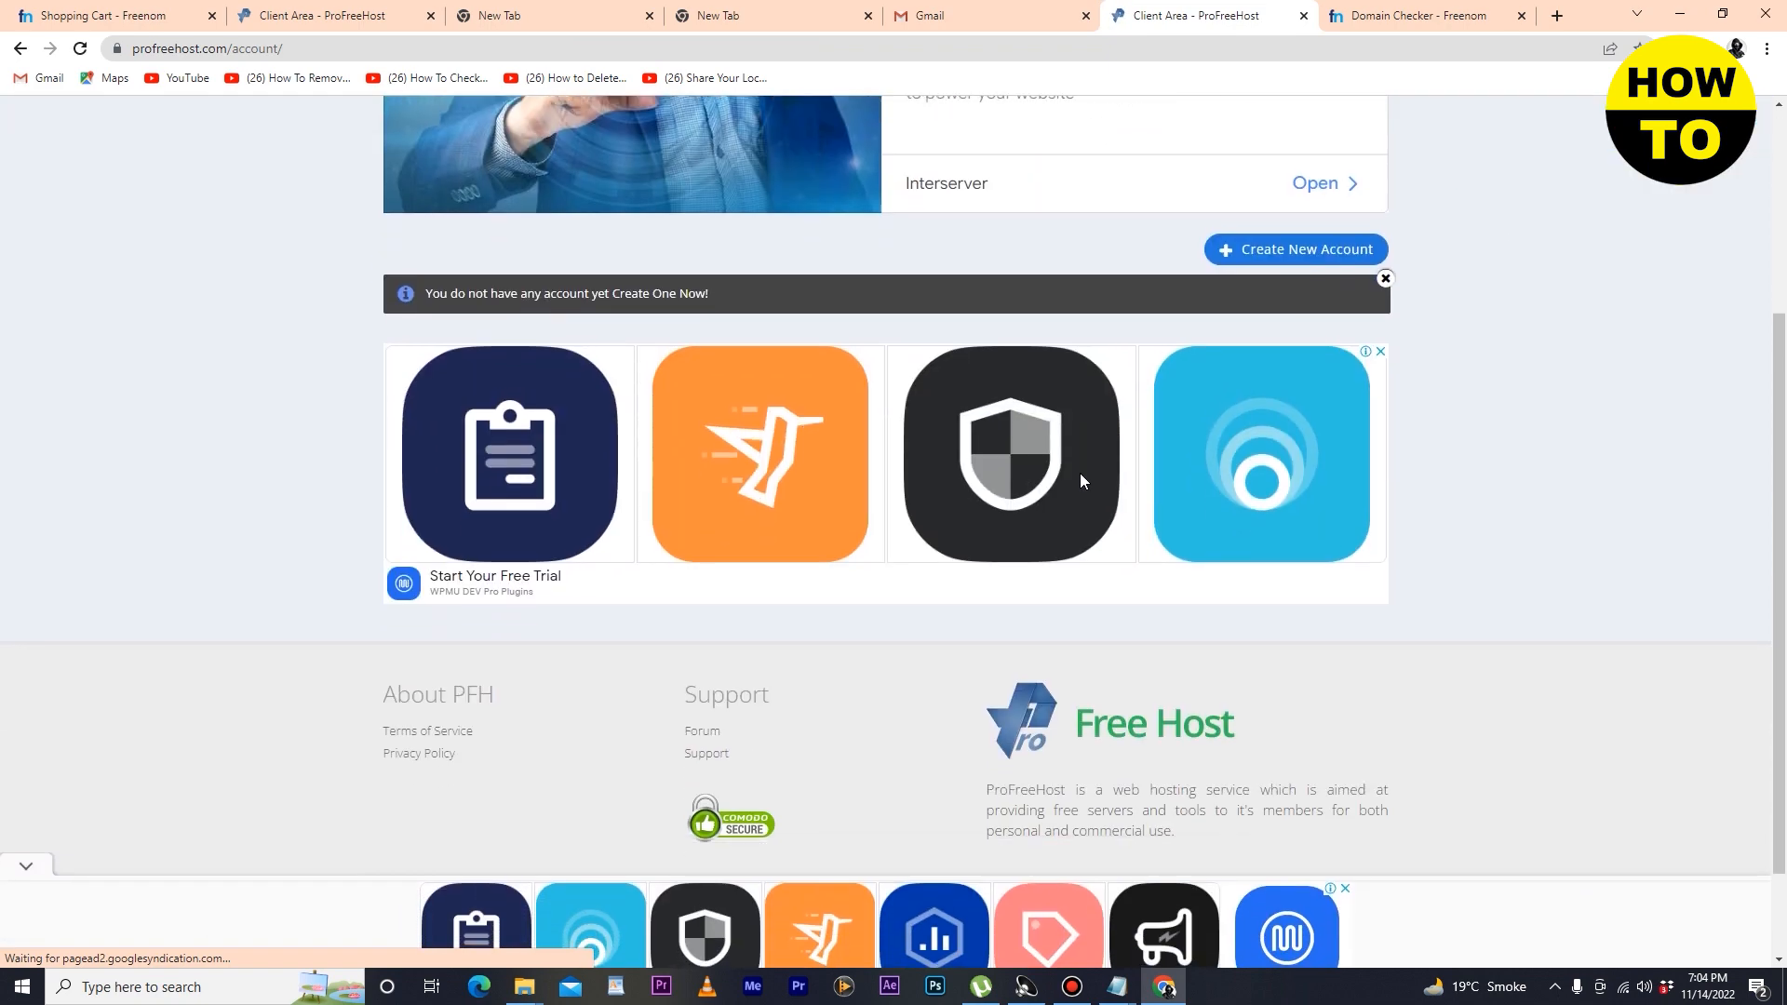
scroll(1084, 493, down, 1)
scroll(1106, 601, up, 5)
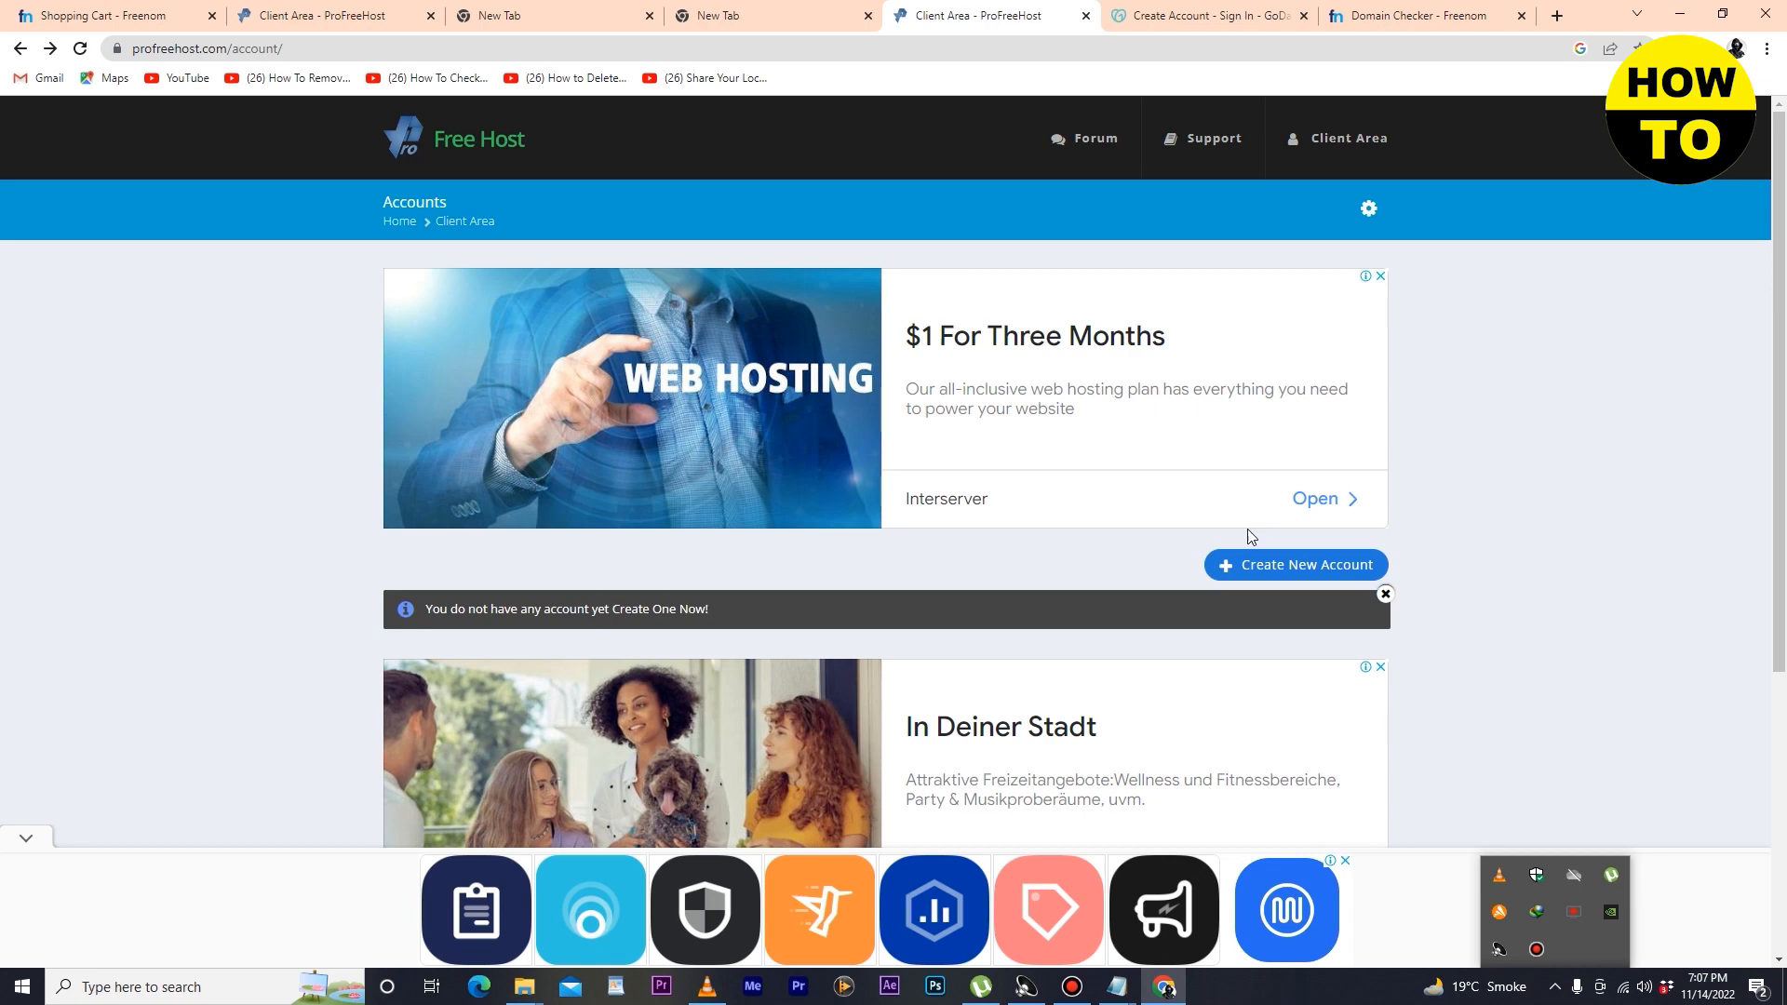
click(1346, 568)
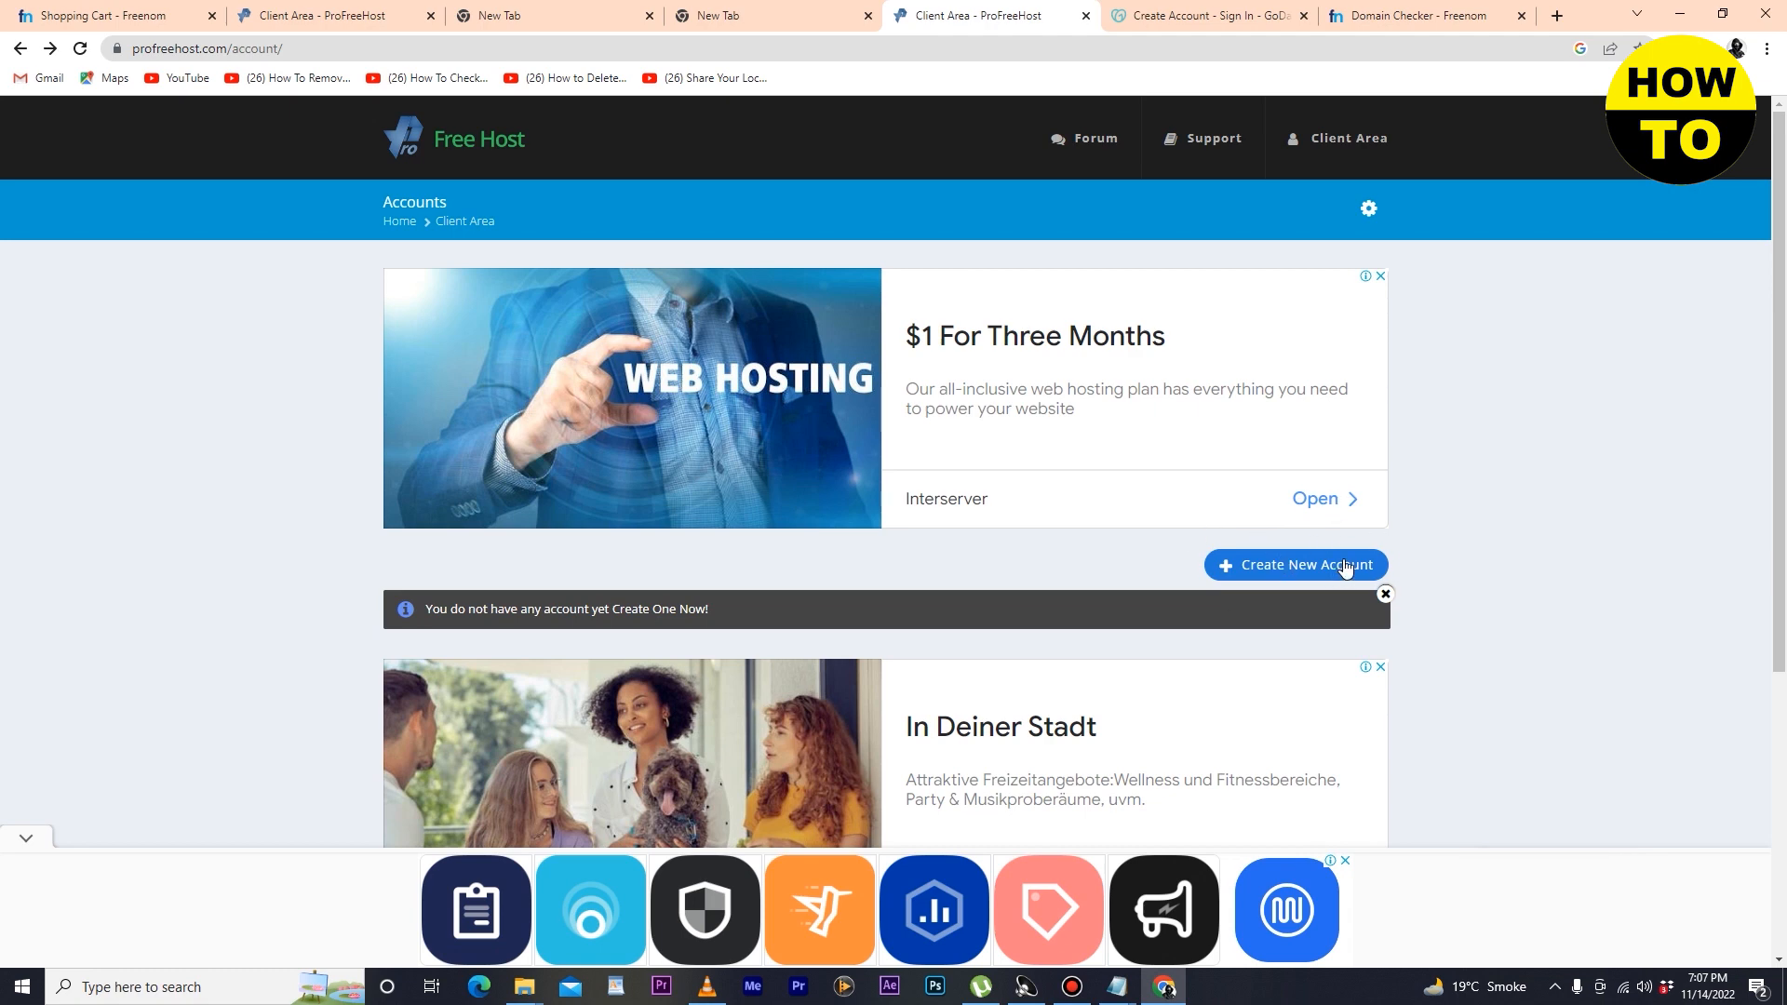
click(1263, 566)
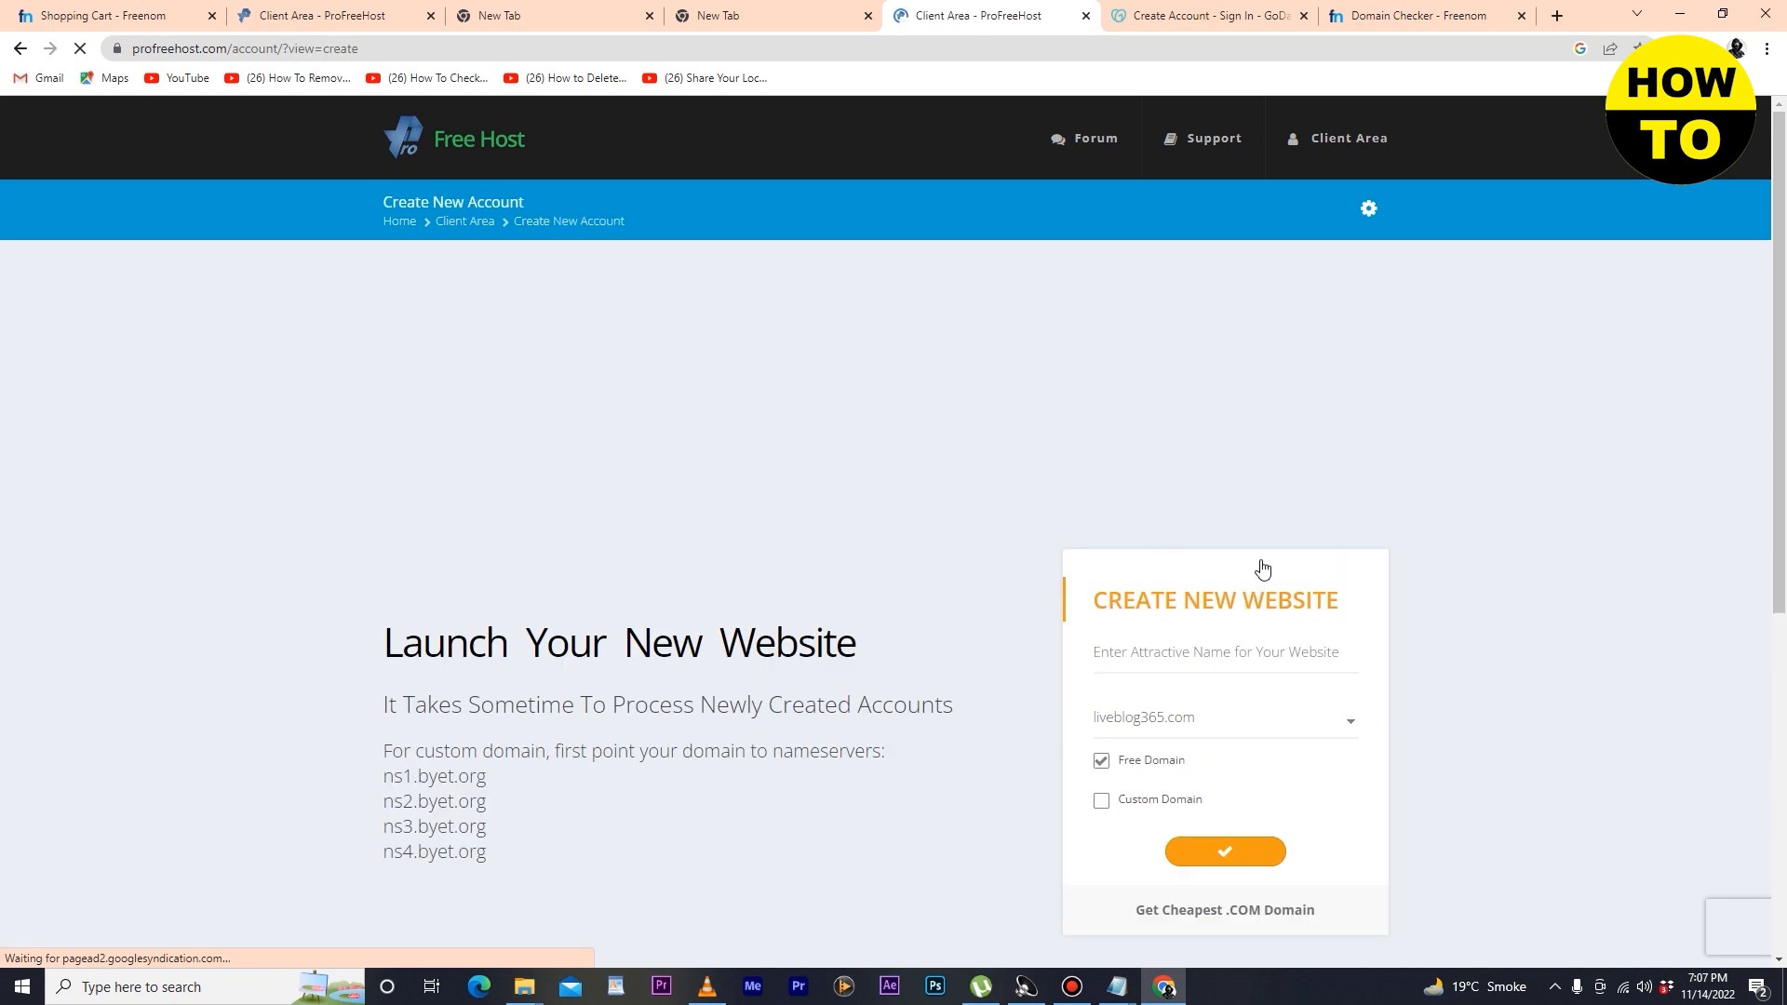
scroll(1266, 692, down, 2)
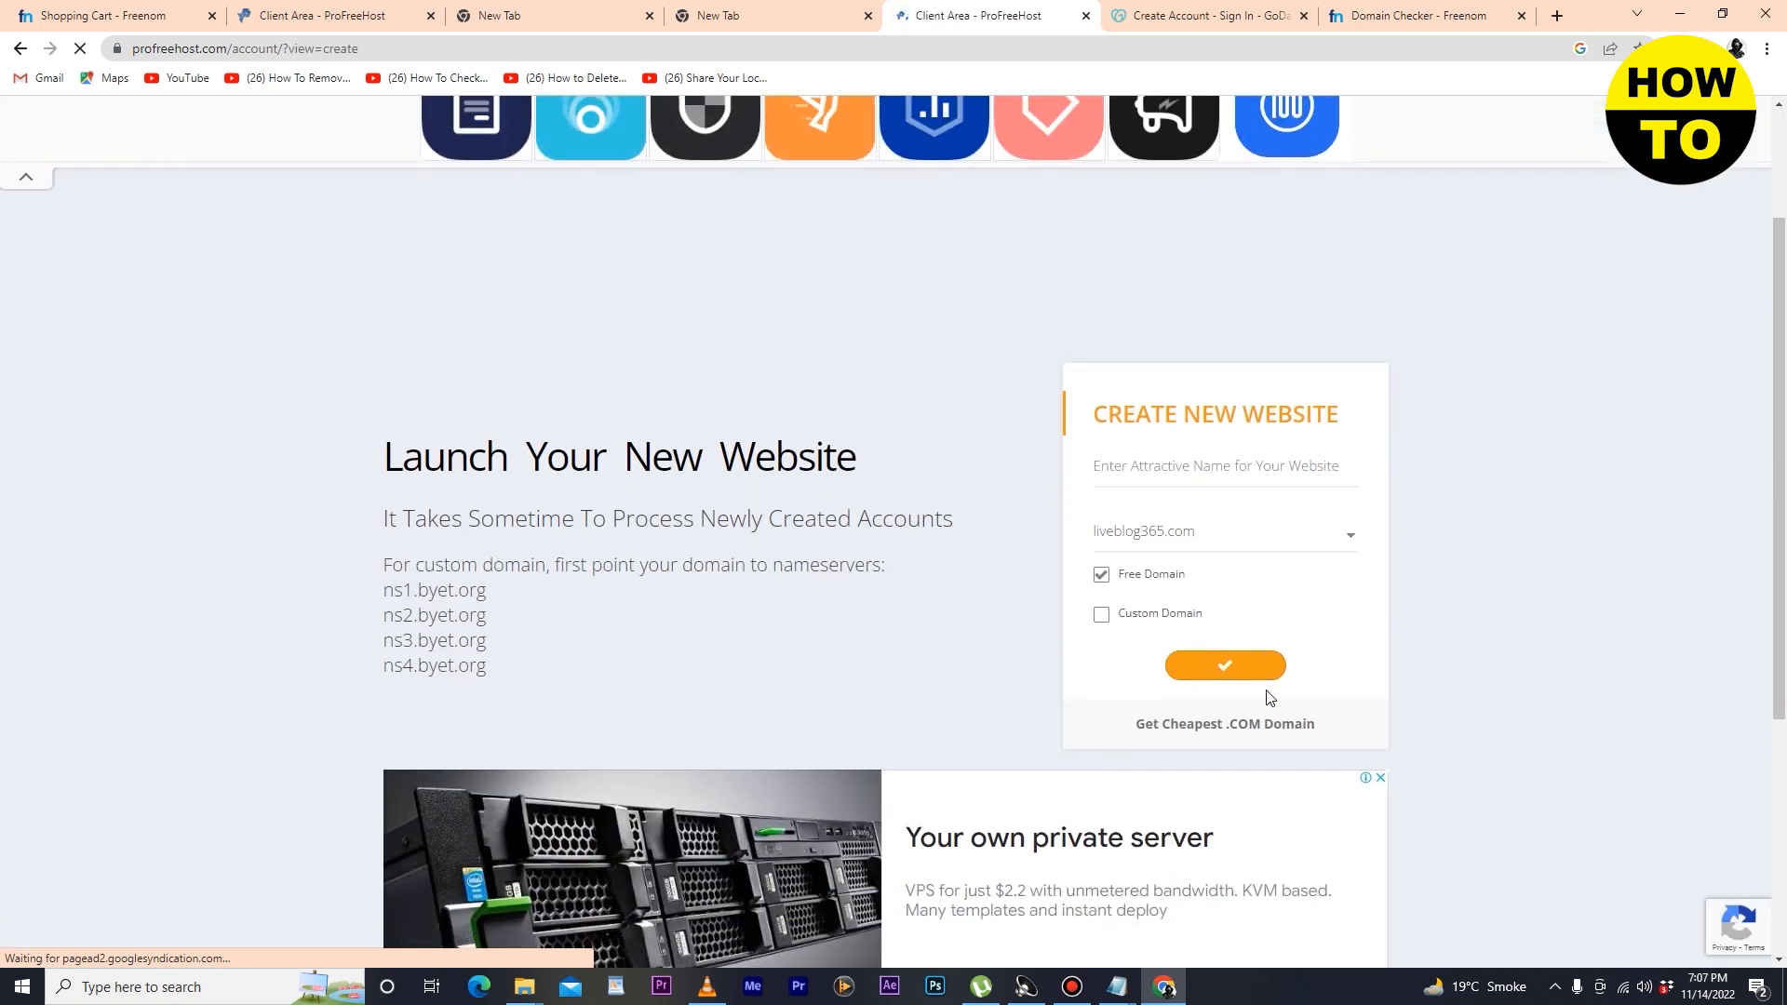
Enter megyiuhh as the new website's name, keeping the free liveblog365.com domain.
click(1221, 463)
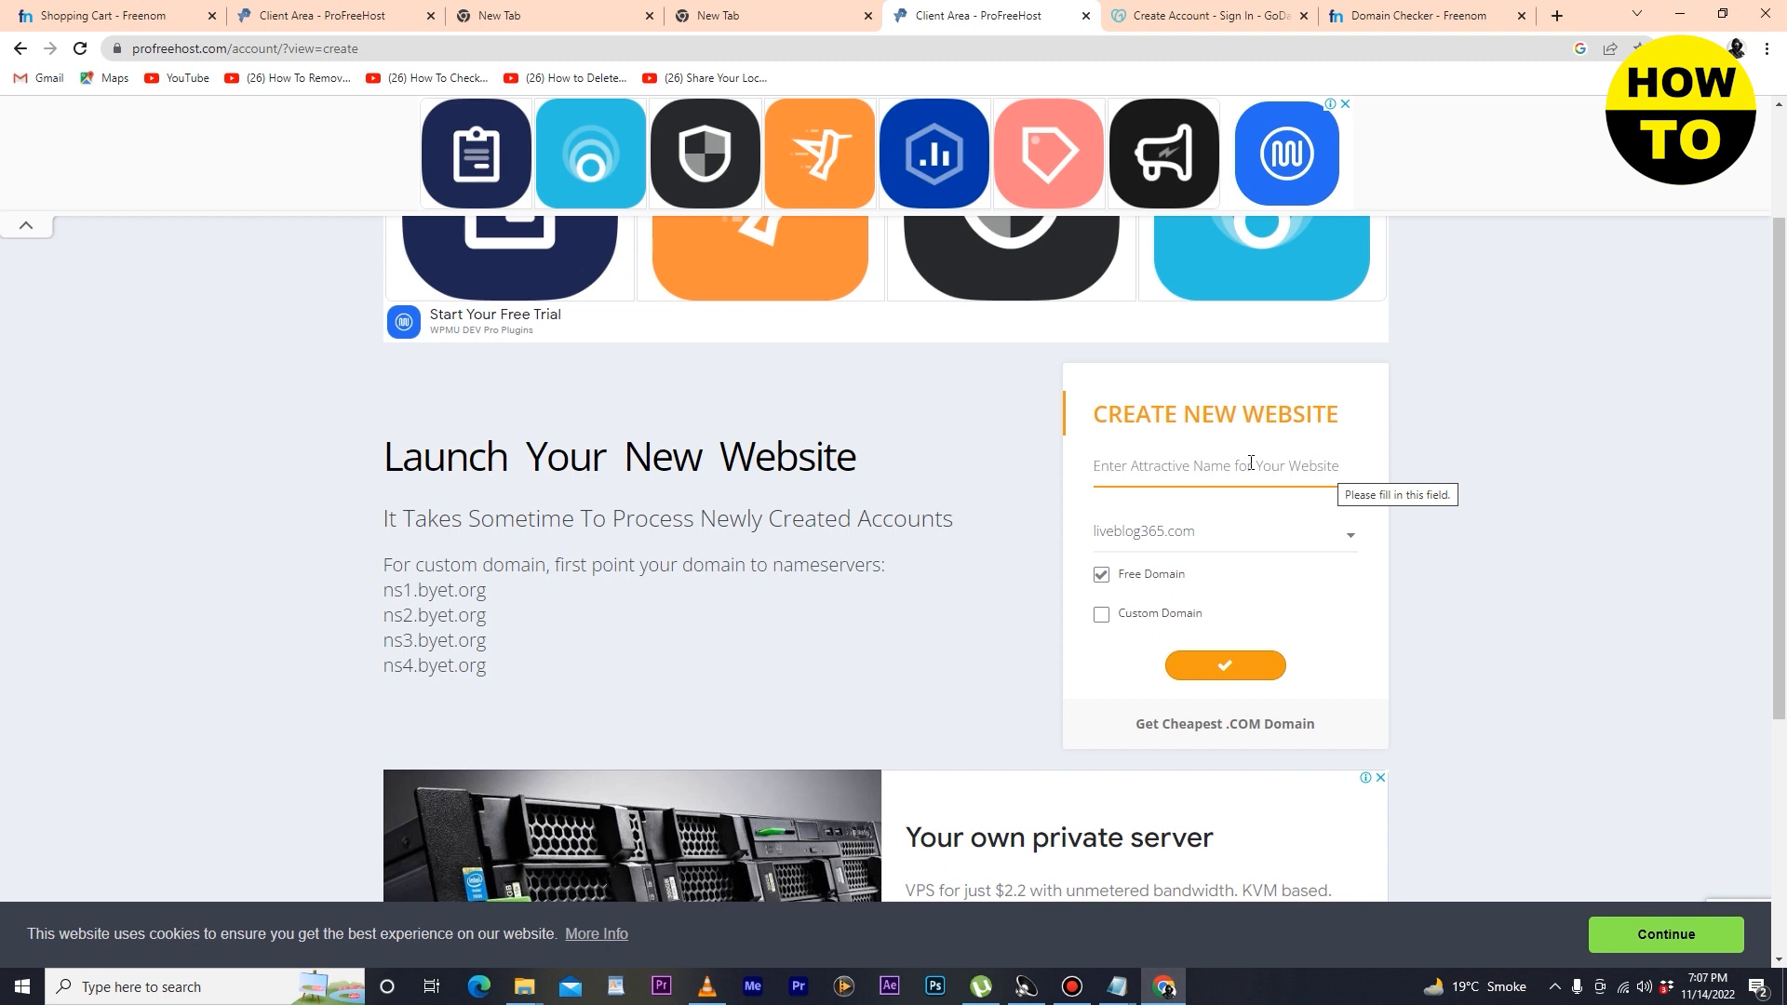
text(megyiuhh)
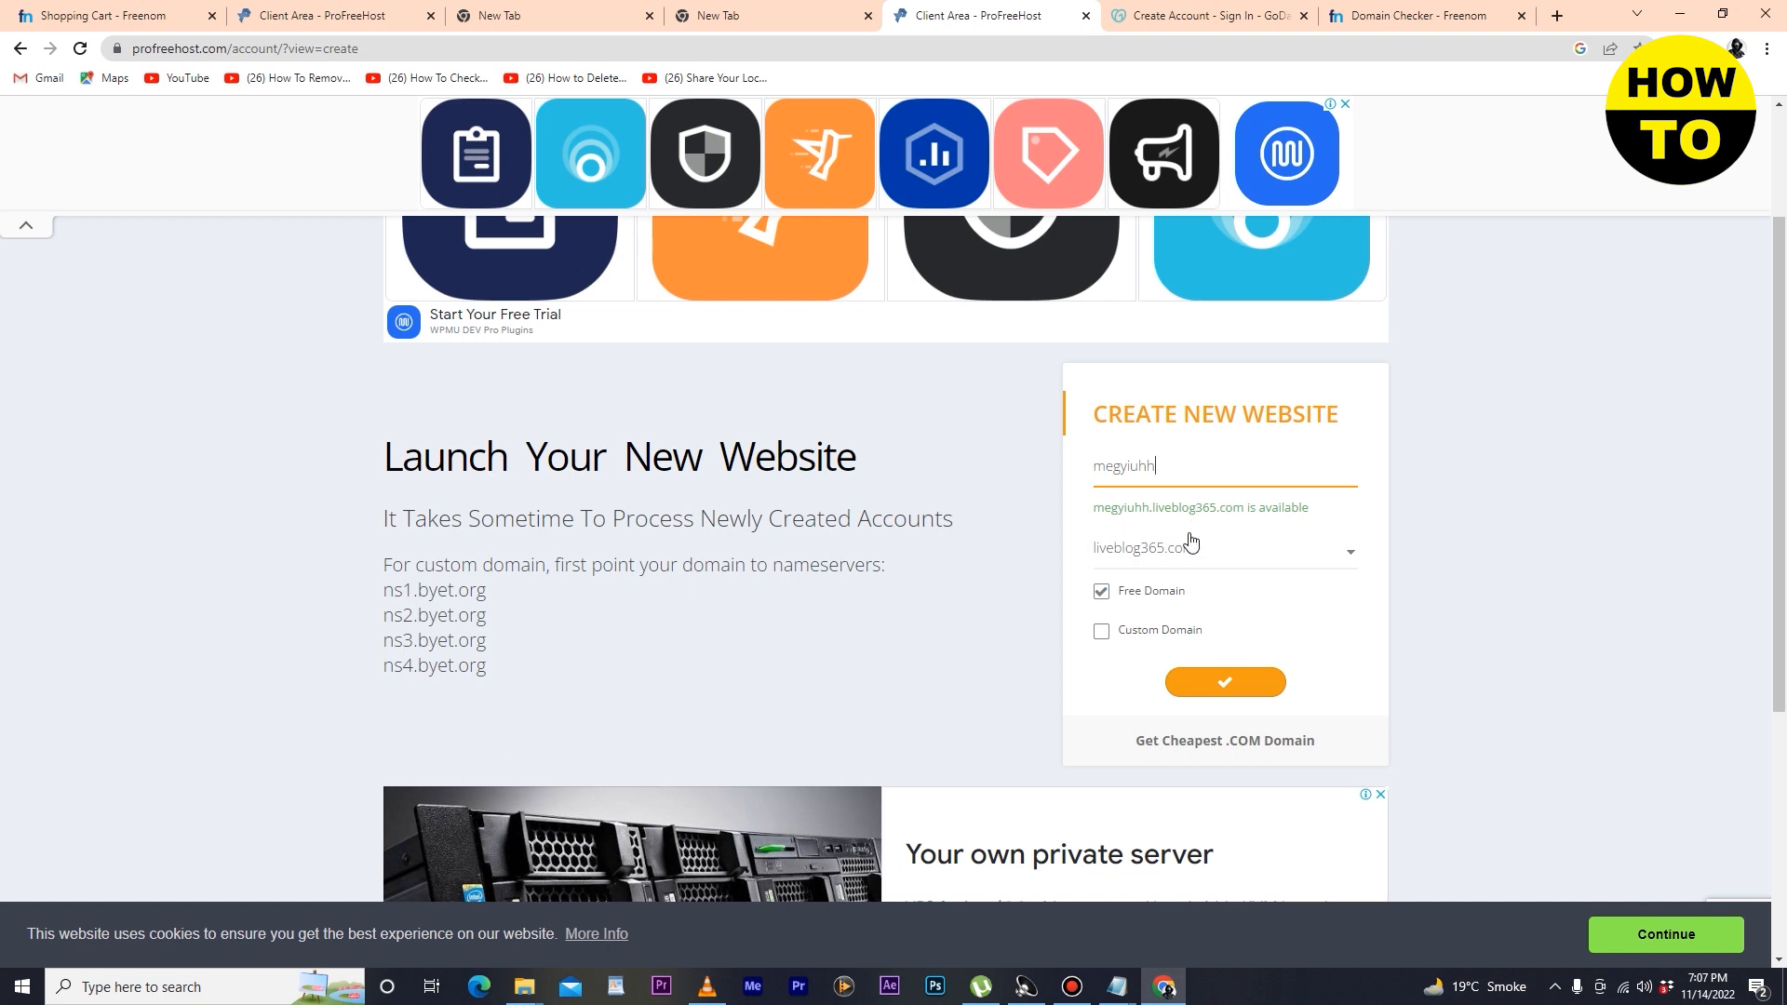
click(144, 17)
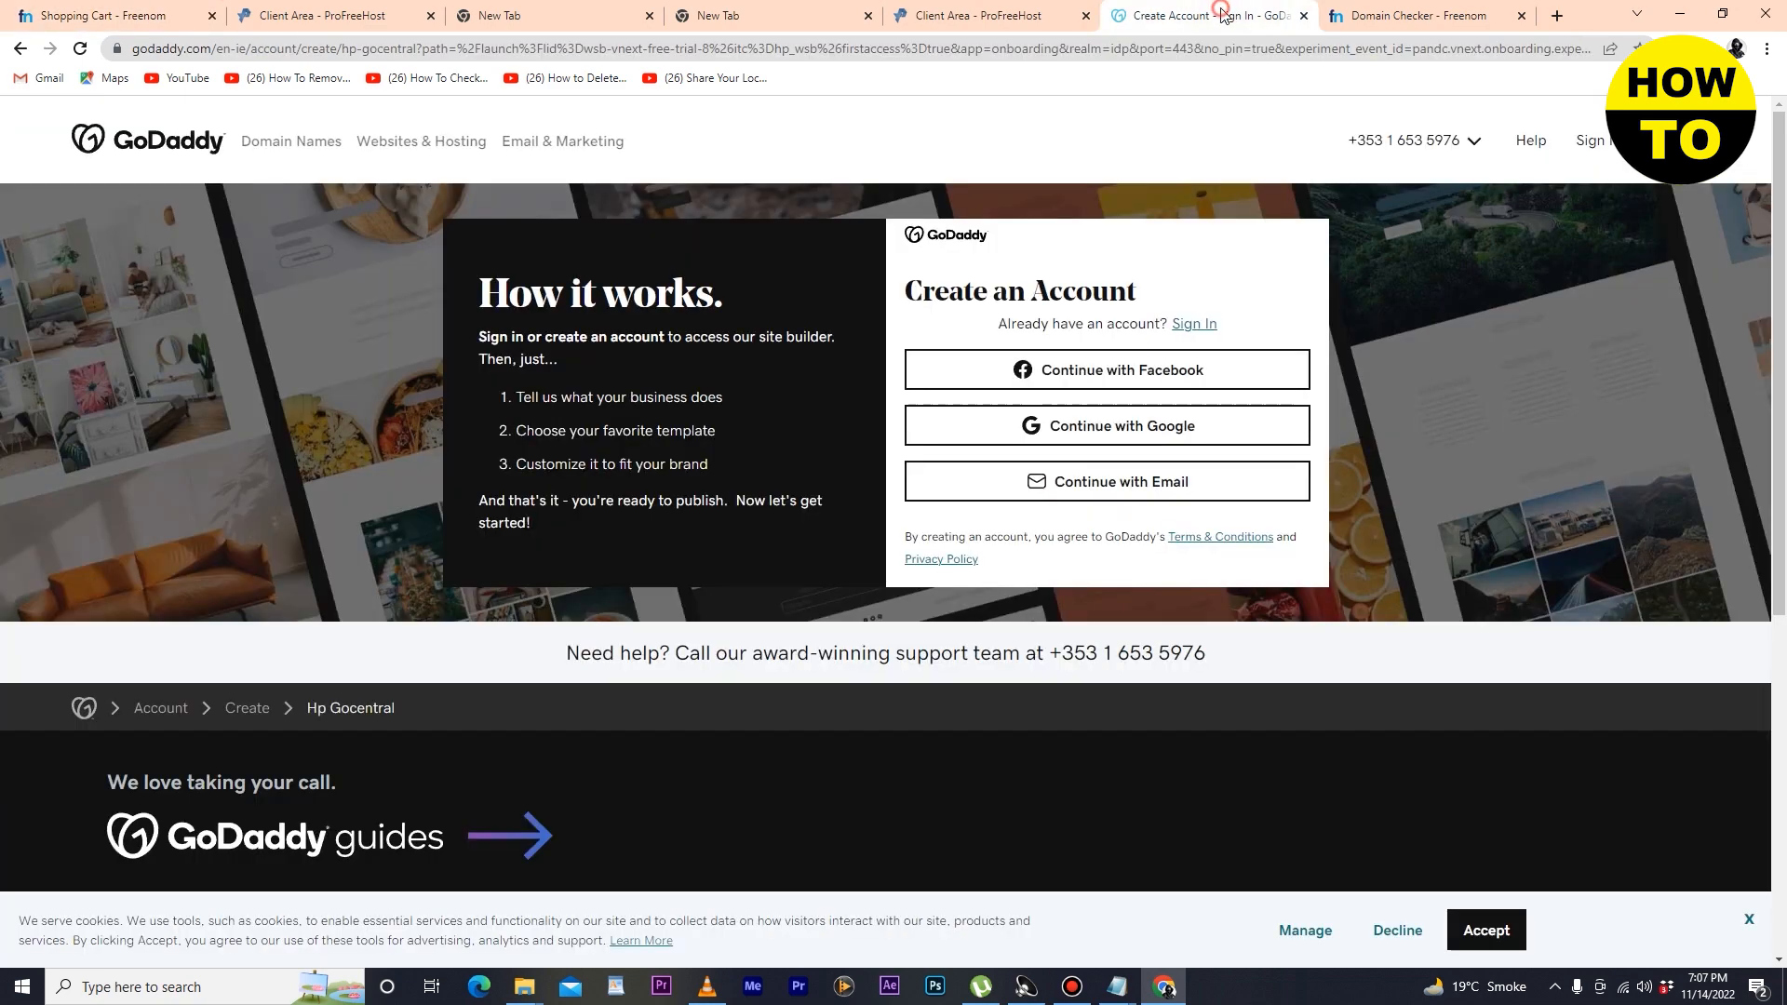
click(1157, 17)
click(325, 9)
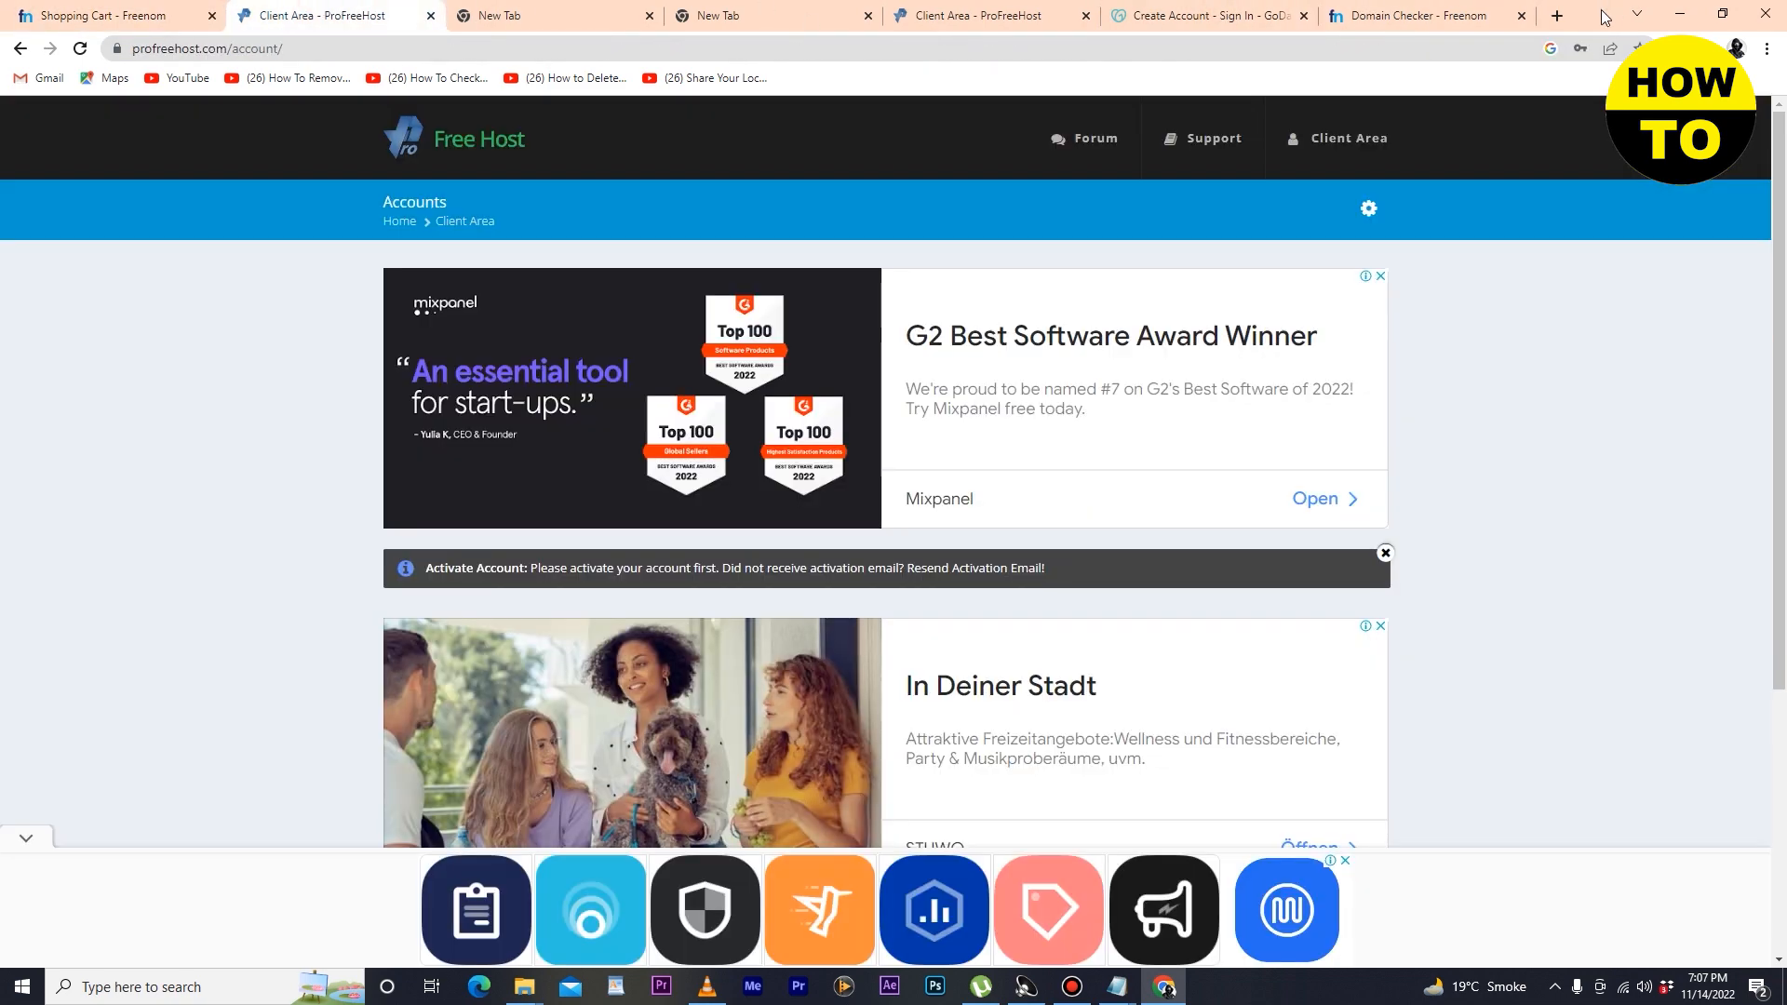
click(1384, 28)
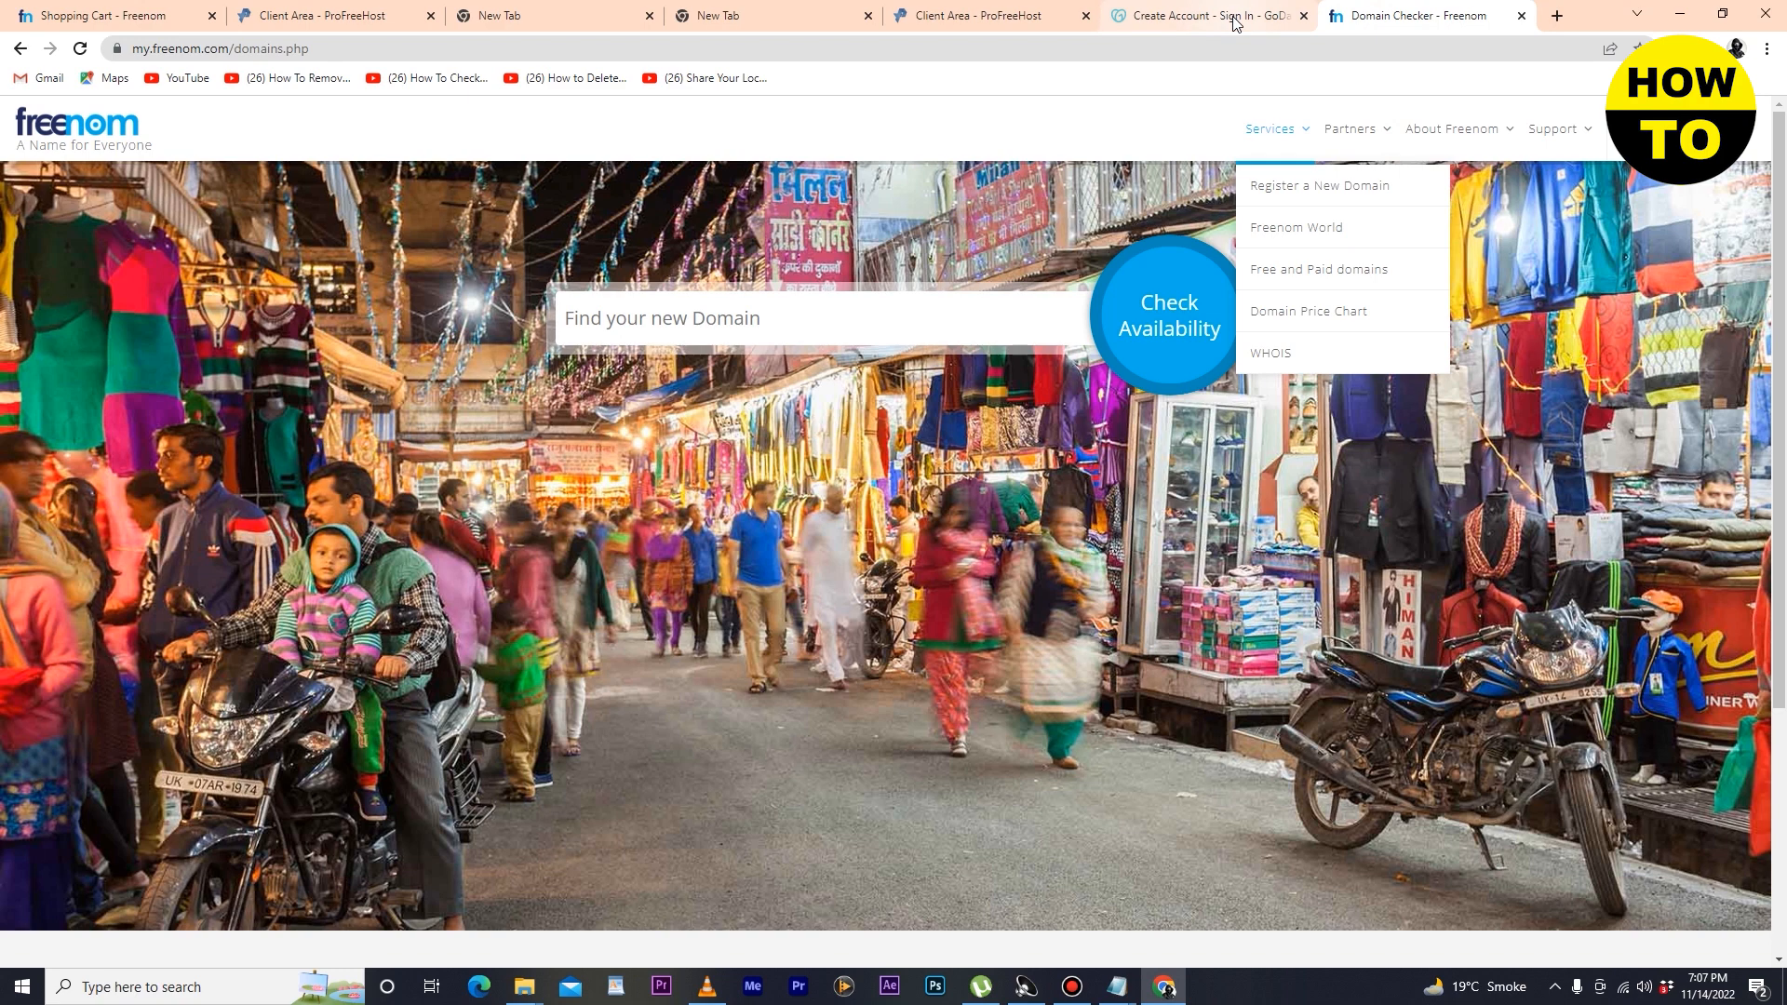
click(1173, 19)
click(977, 15)
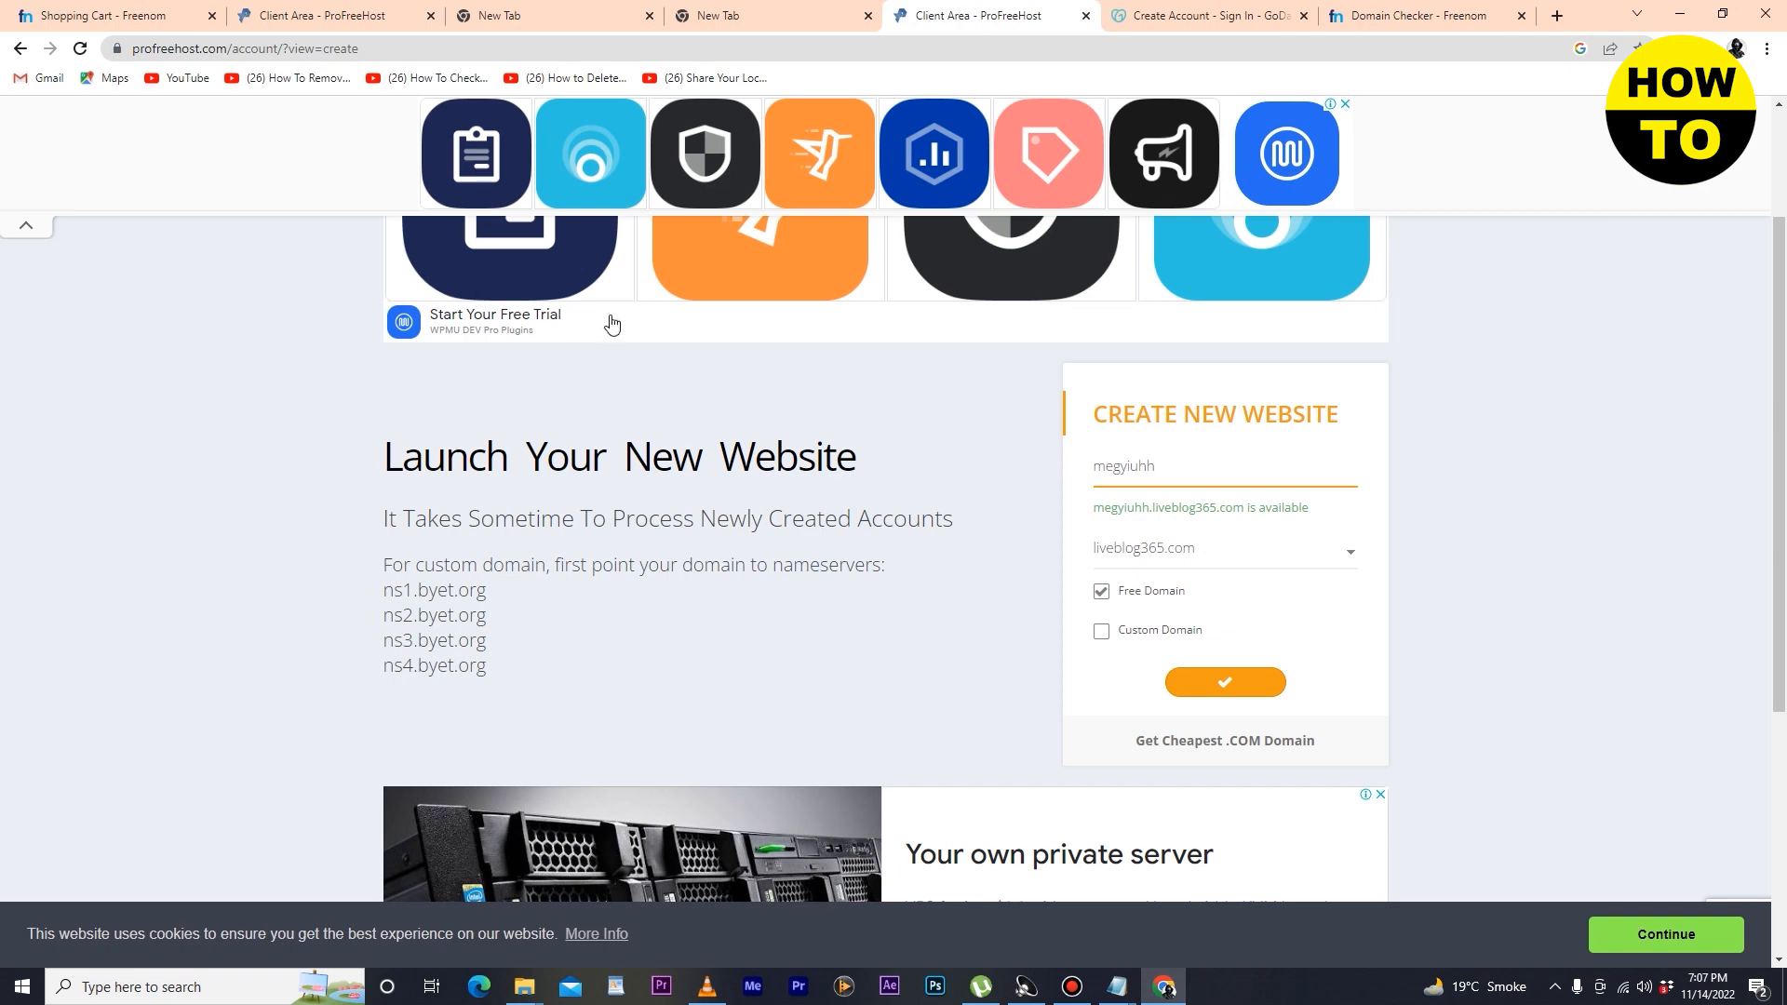
Submit the new website form to create megyiuhh.liveblog365.com.
scroll(801, 480, up, 4)
scroll(806, 483, down, 5)
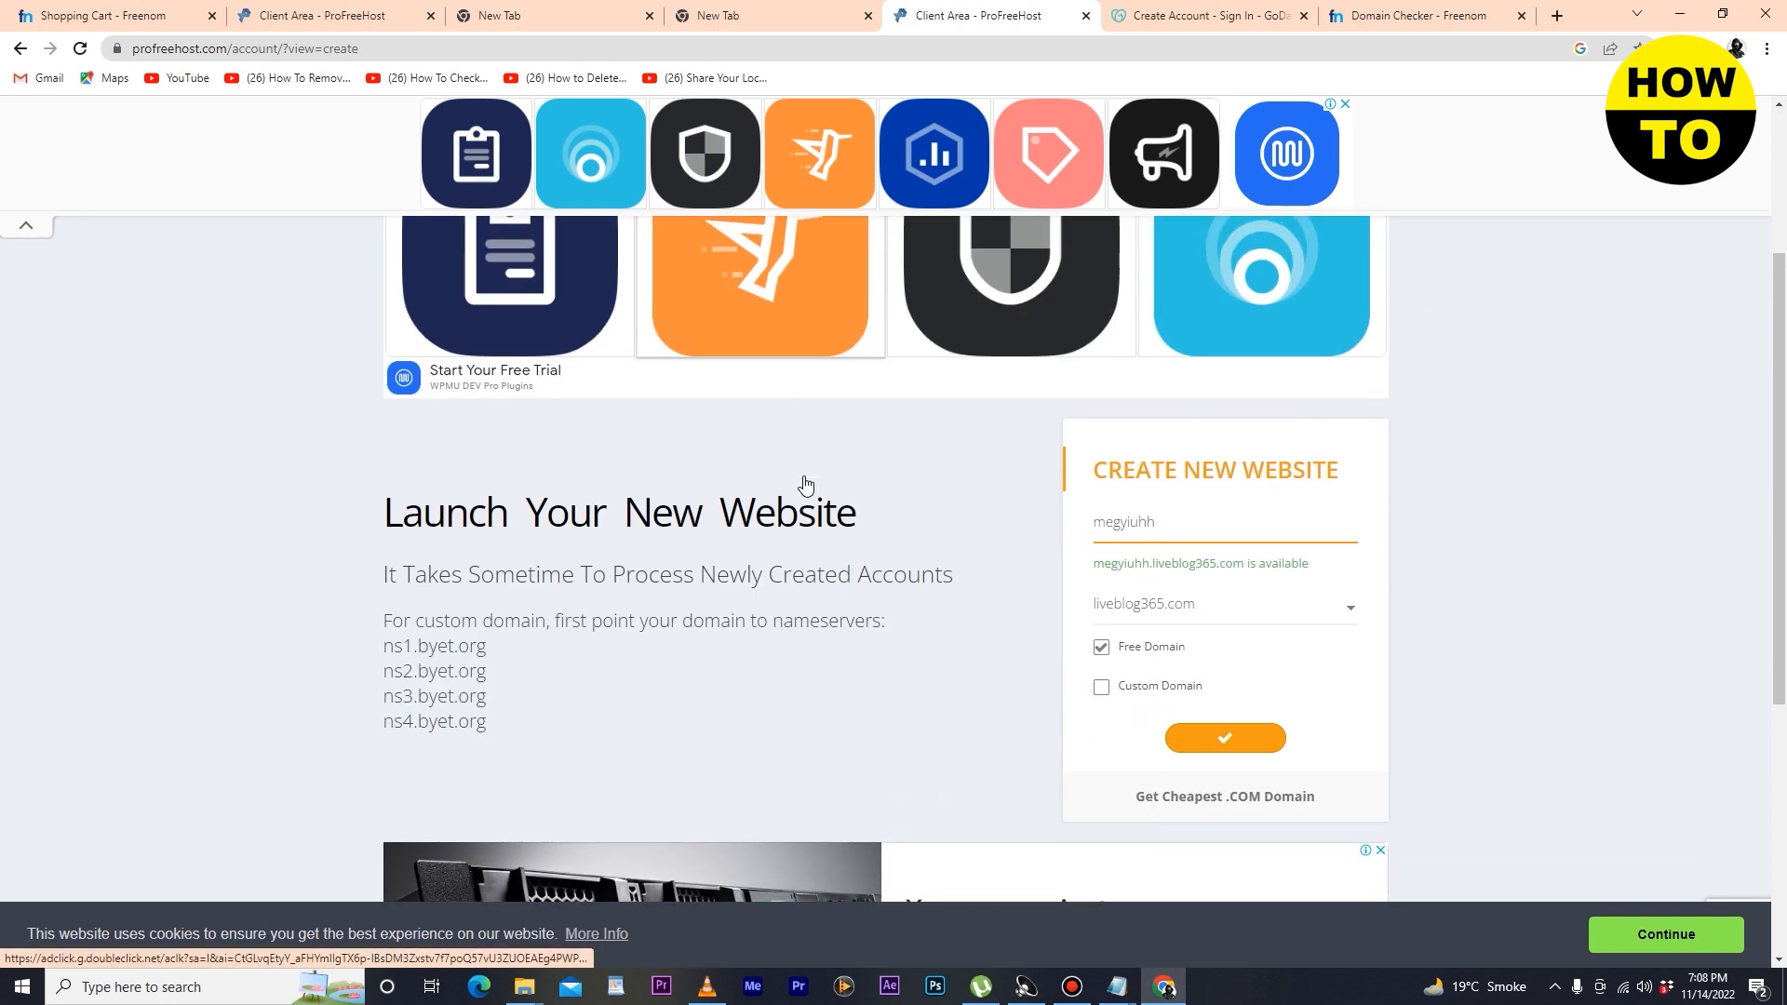
scroll(806, 490, up, 2)
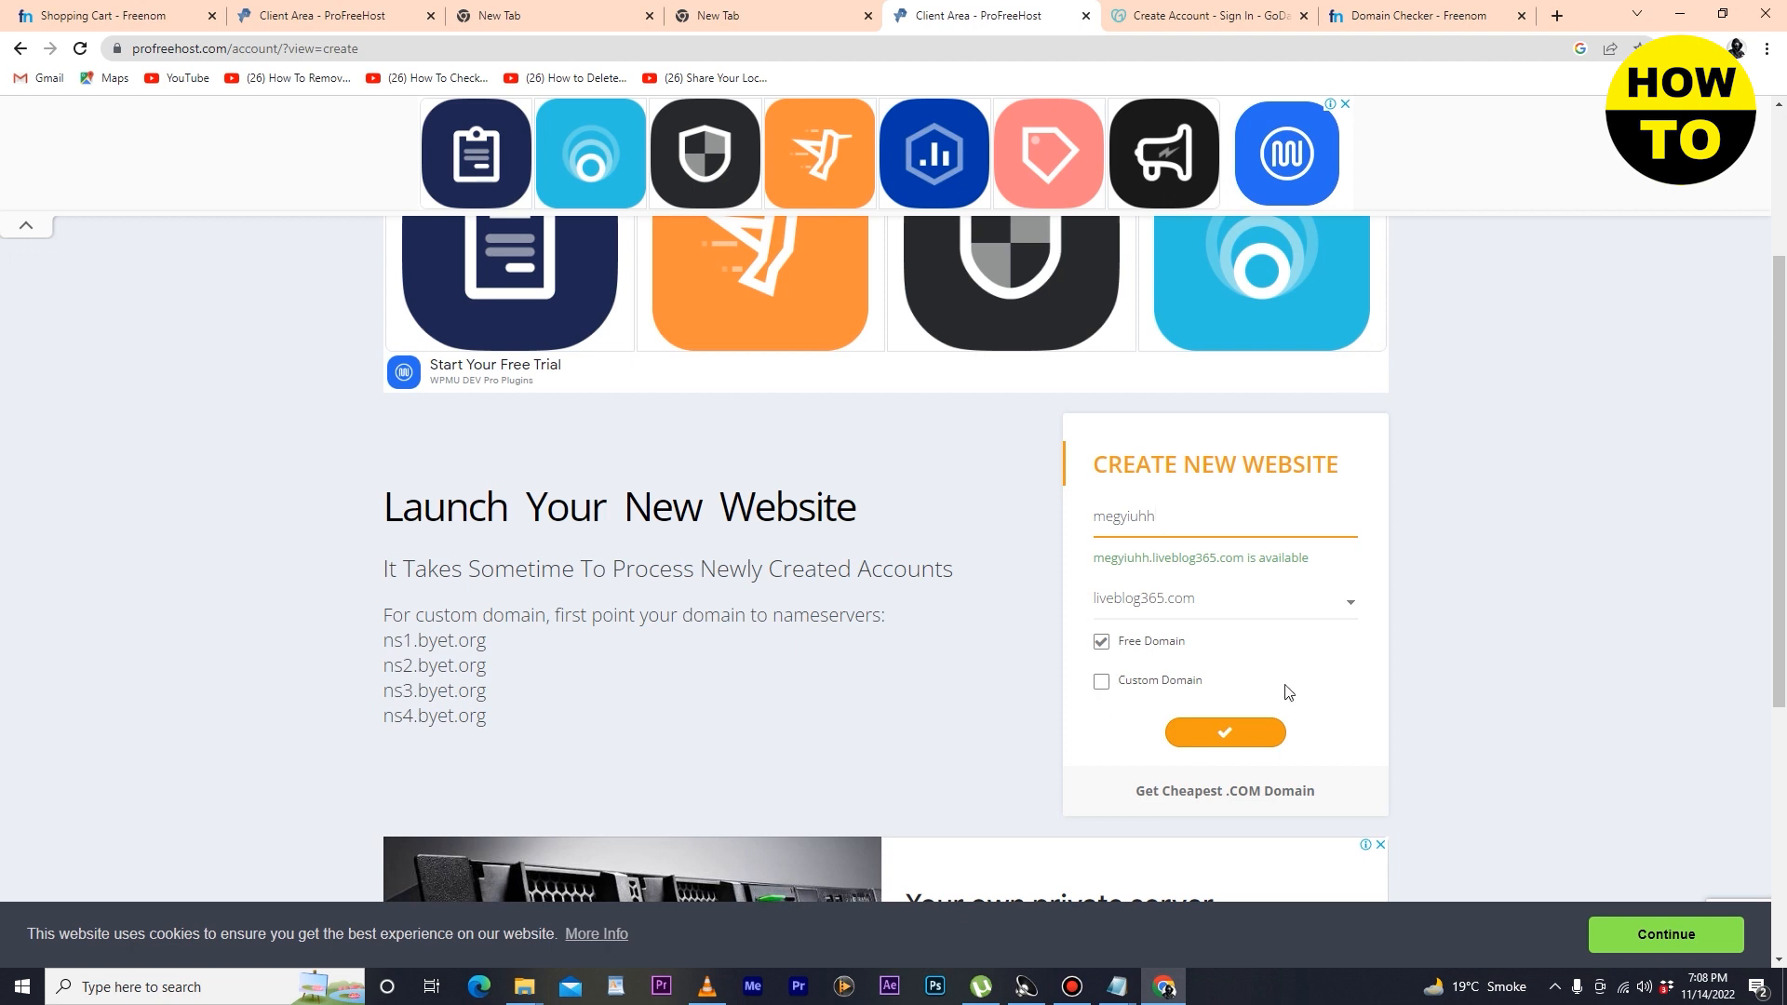
click(1236, 725)
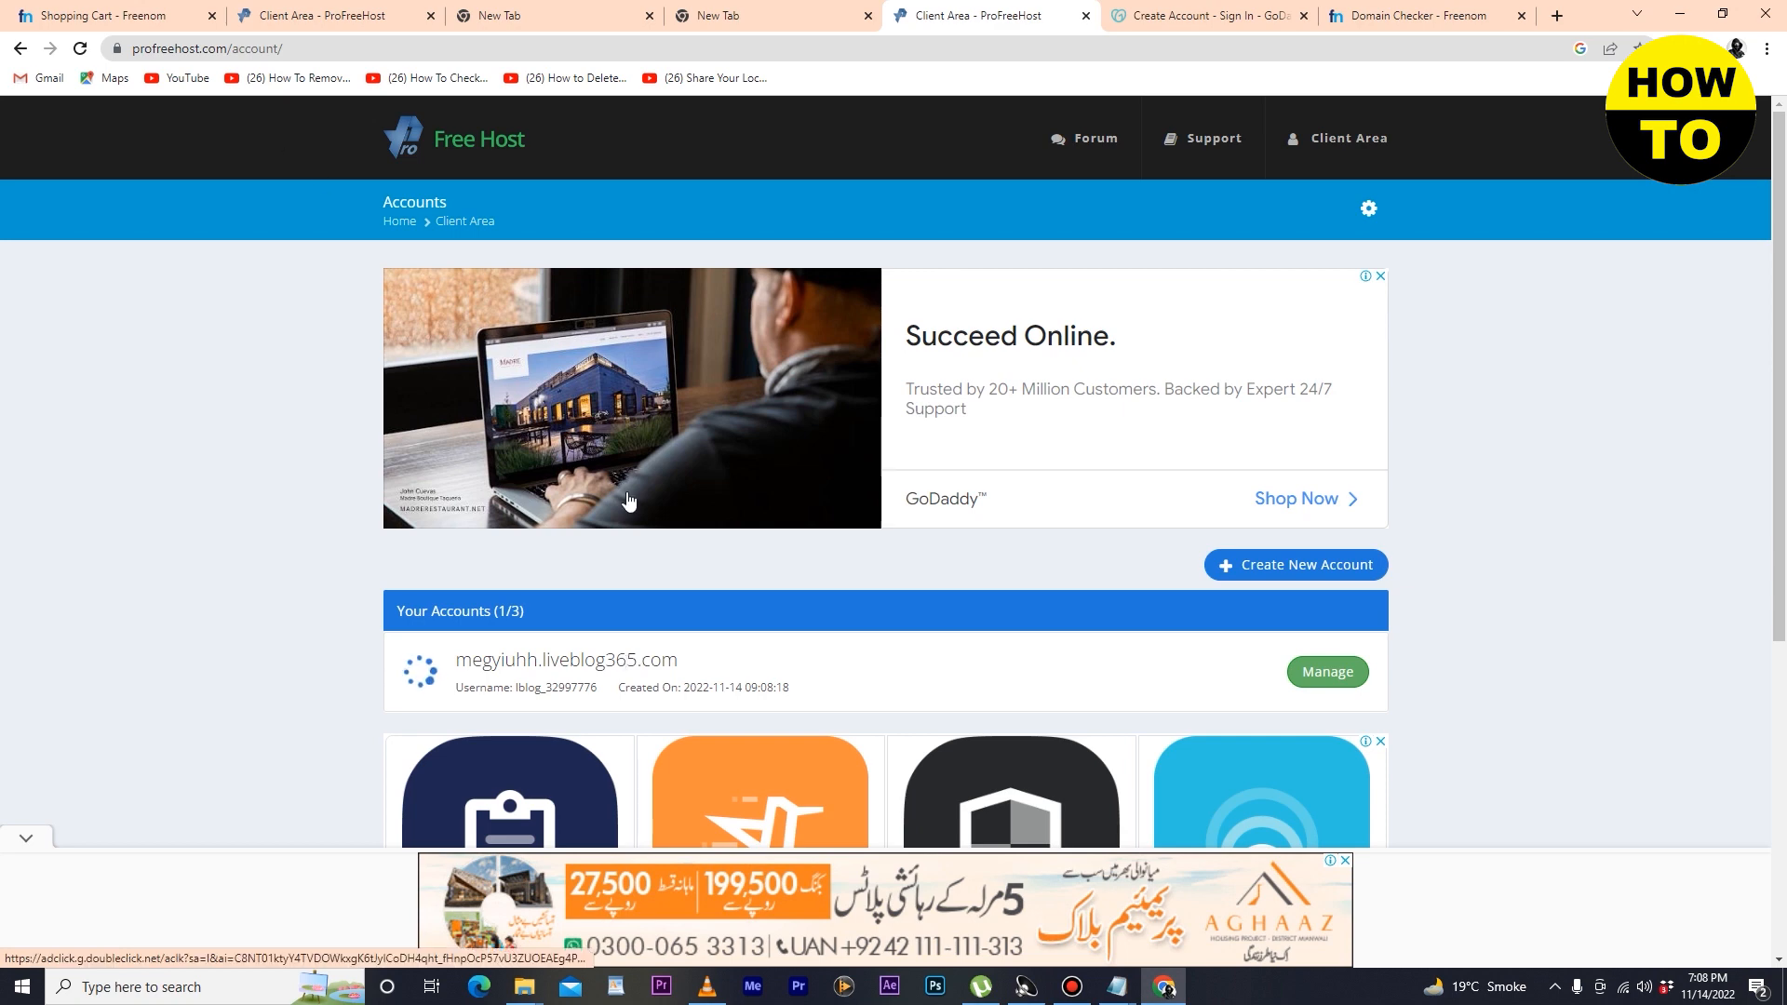
Open the management page of the megyiuhh.liveblog365.com account and review its overview details.
scroll(942, 605, down, 4)
scroll(942, 605, down, 2)
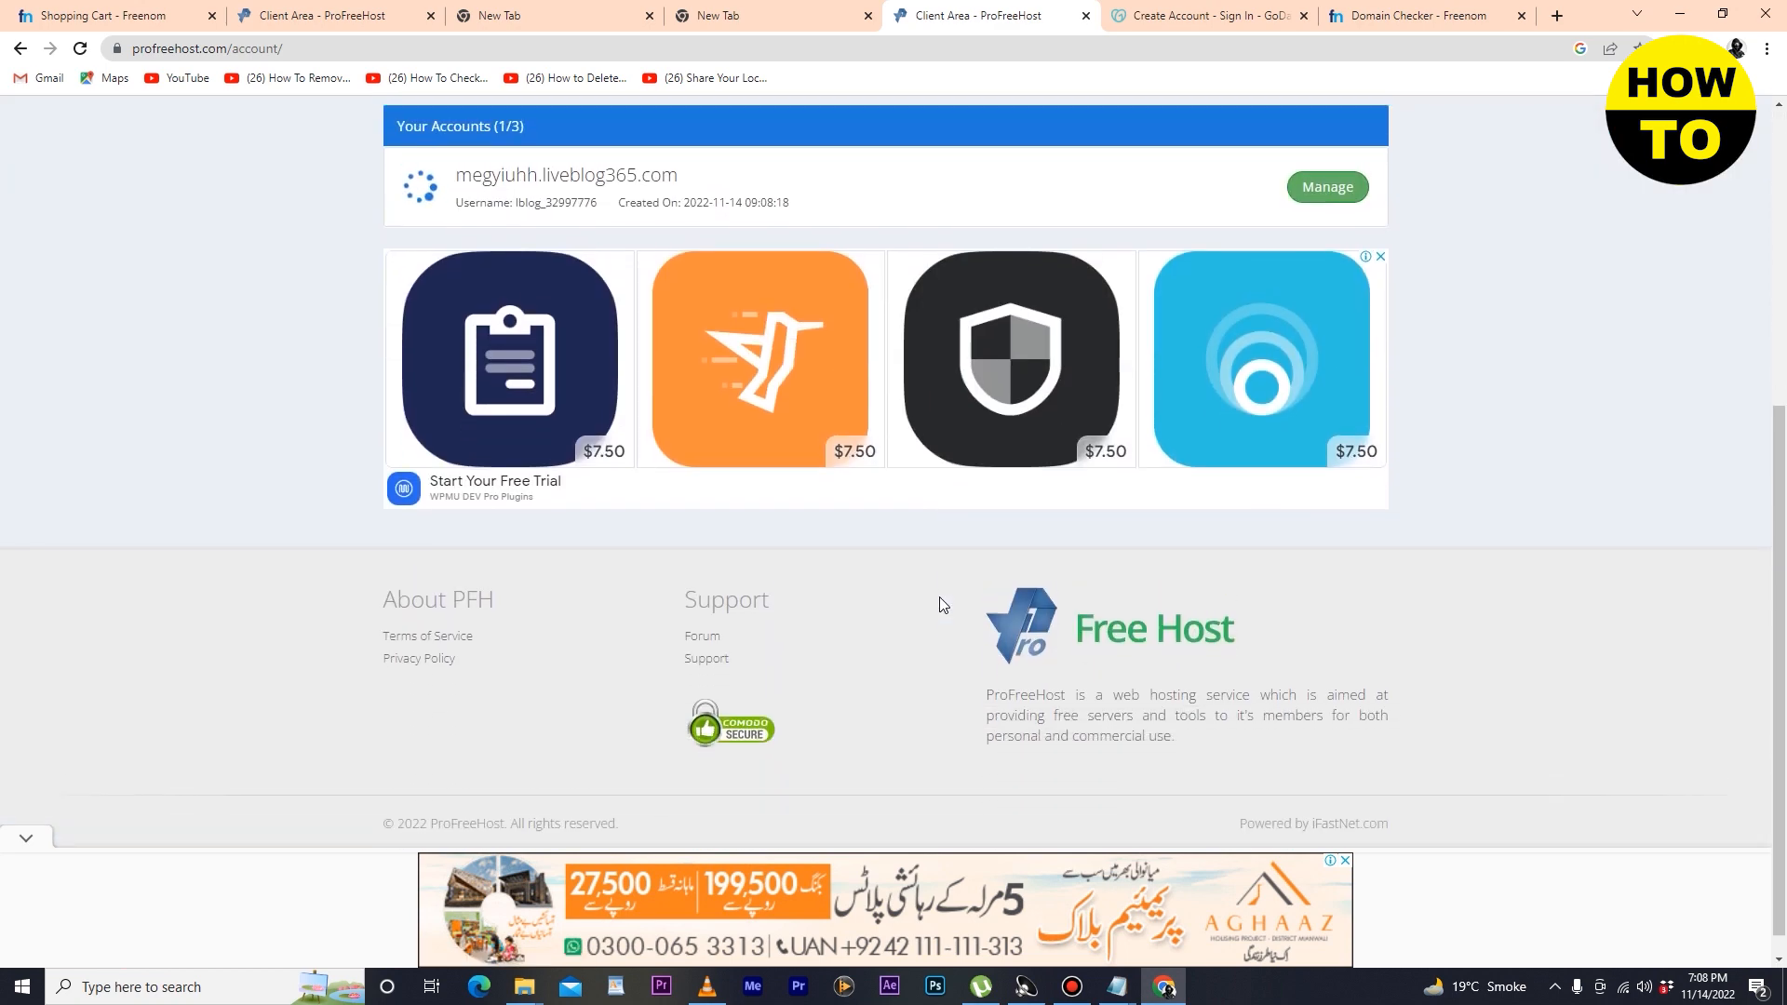
scroll(943, 605, up, 6)
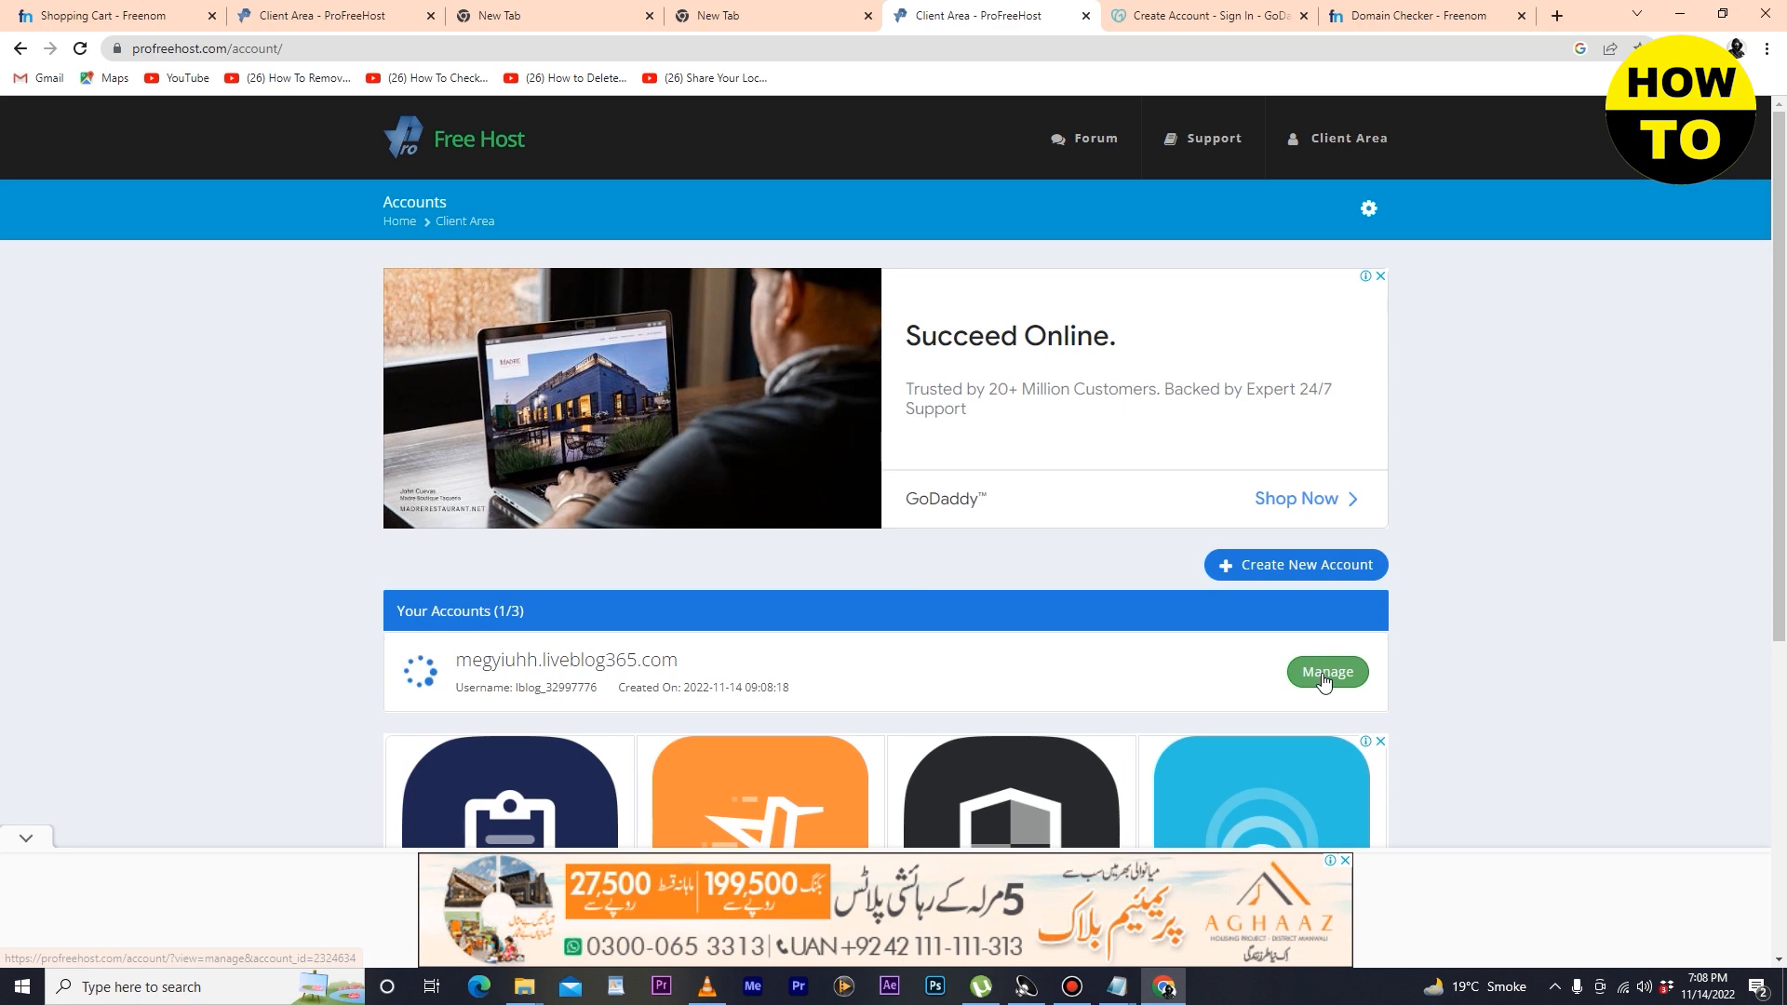
click(1325, 681)
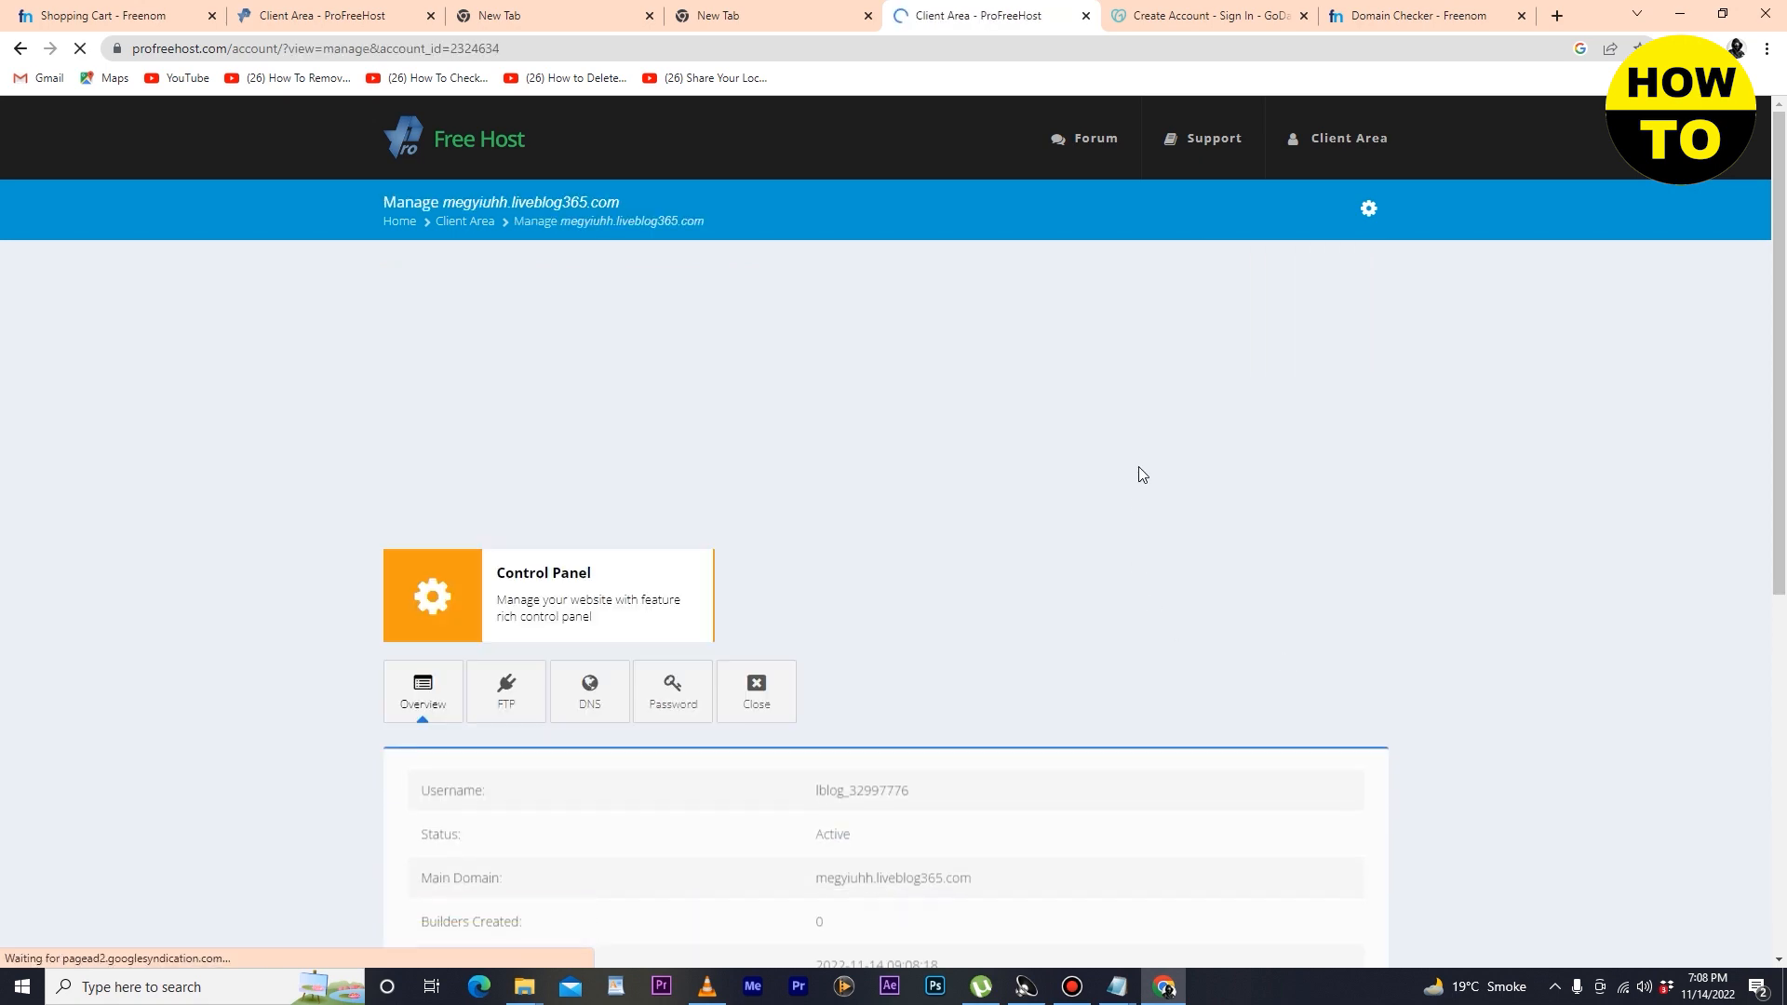
scroll(1100, 524, down, 3)
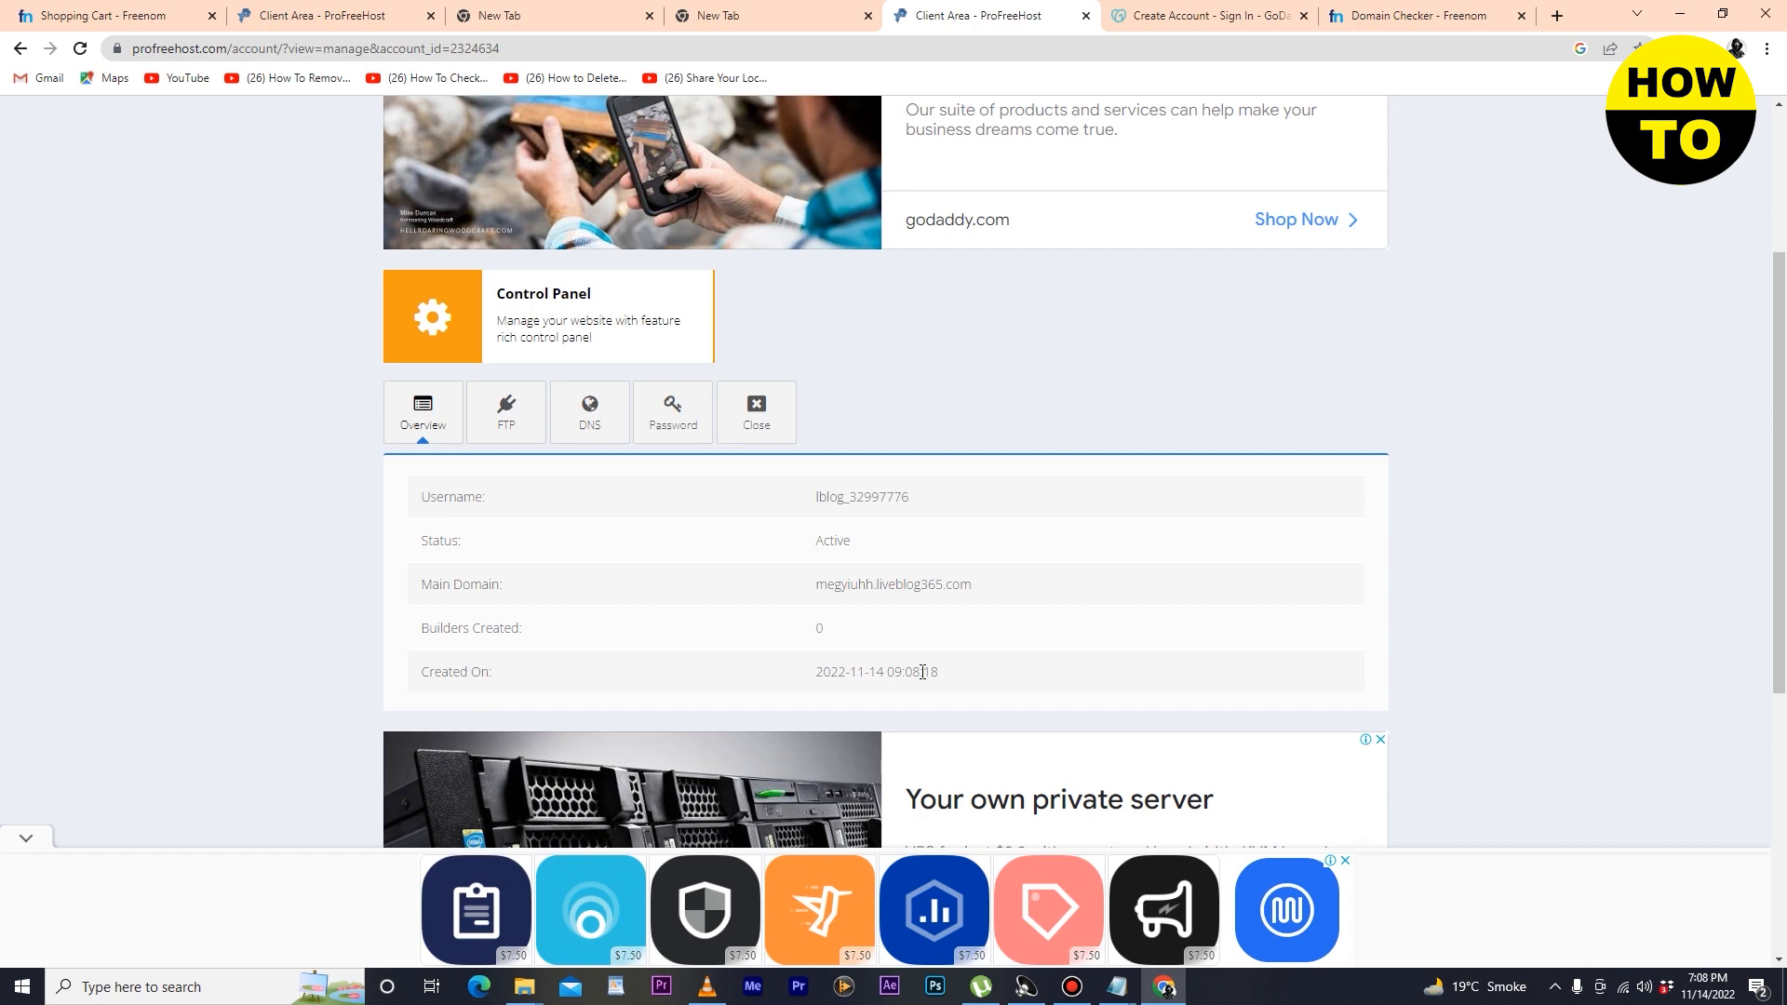
scroll(596, 603, up, 3)
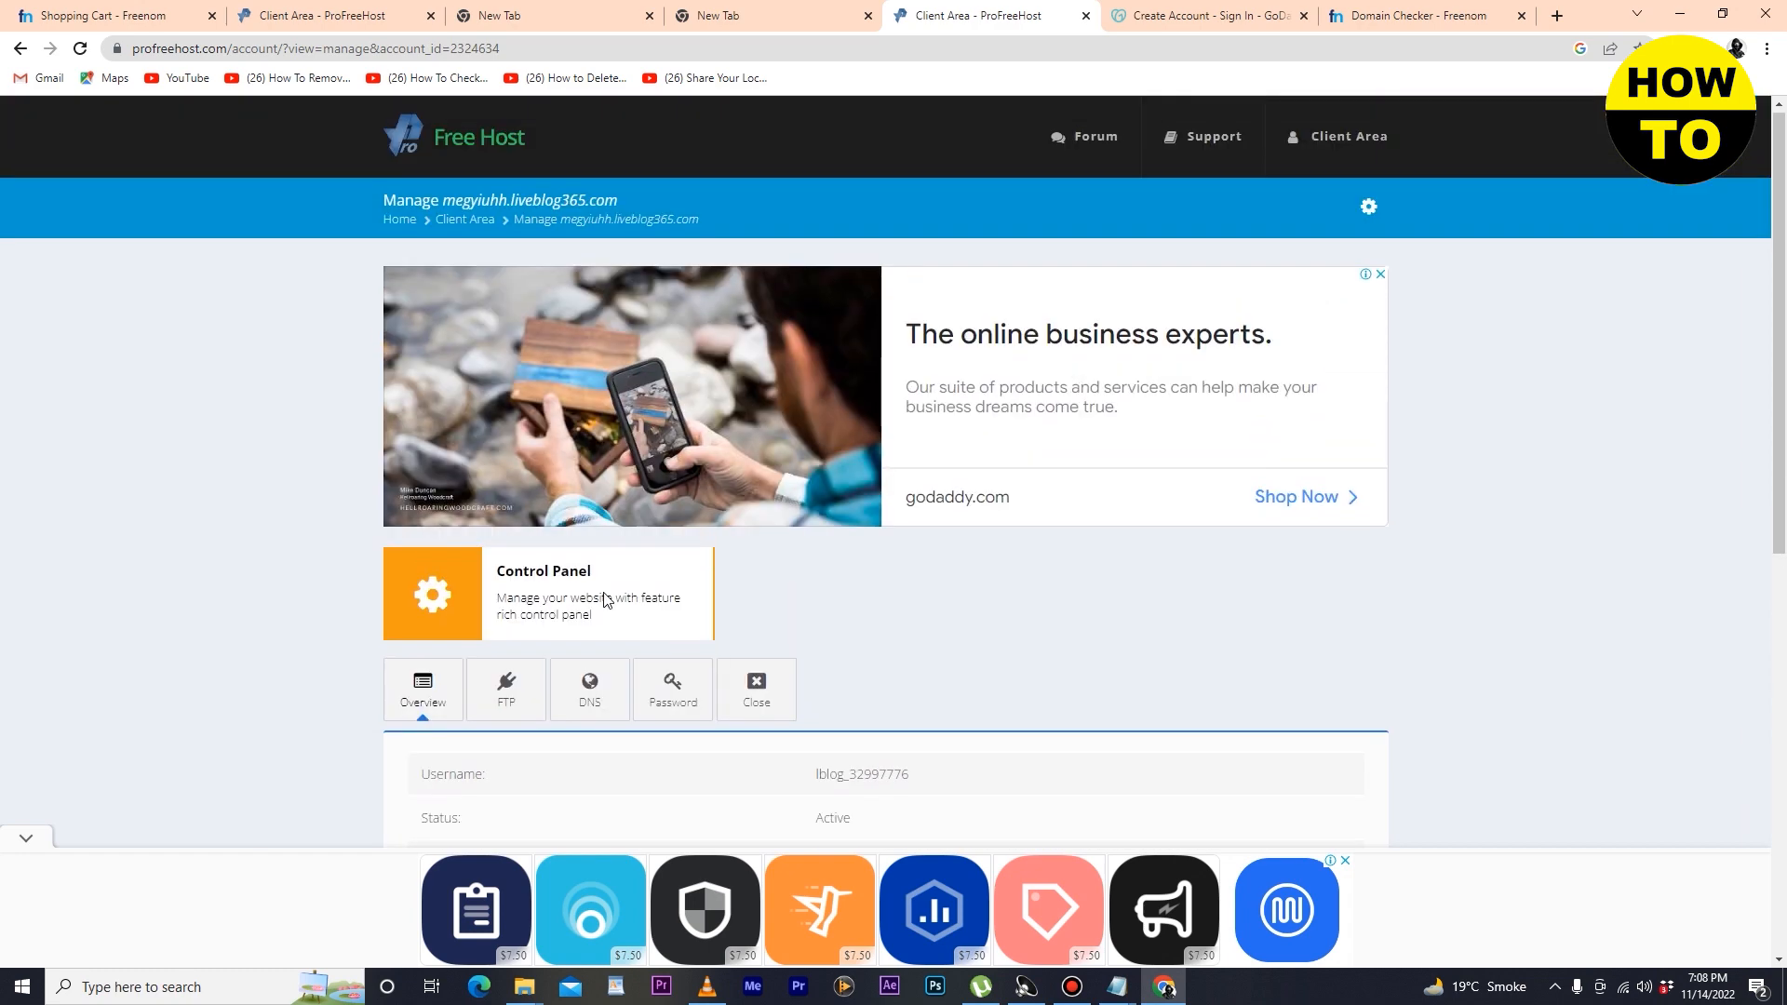
Examine the hosting account's FTP details, revealing and hiding the FTP password.
click(506, 690)
scroll(1129, 538, down, 3)
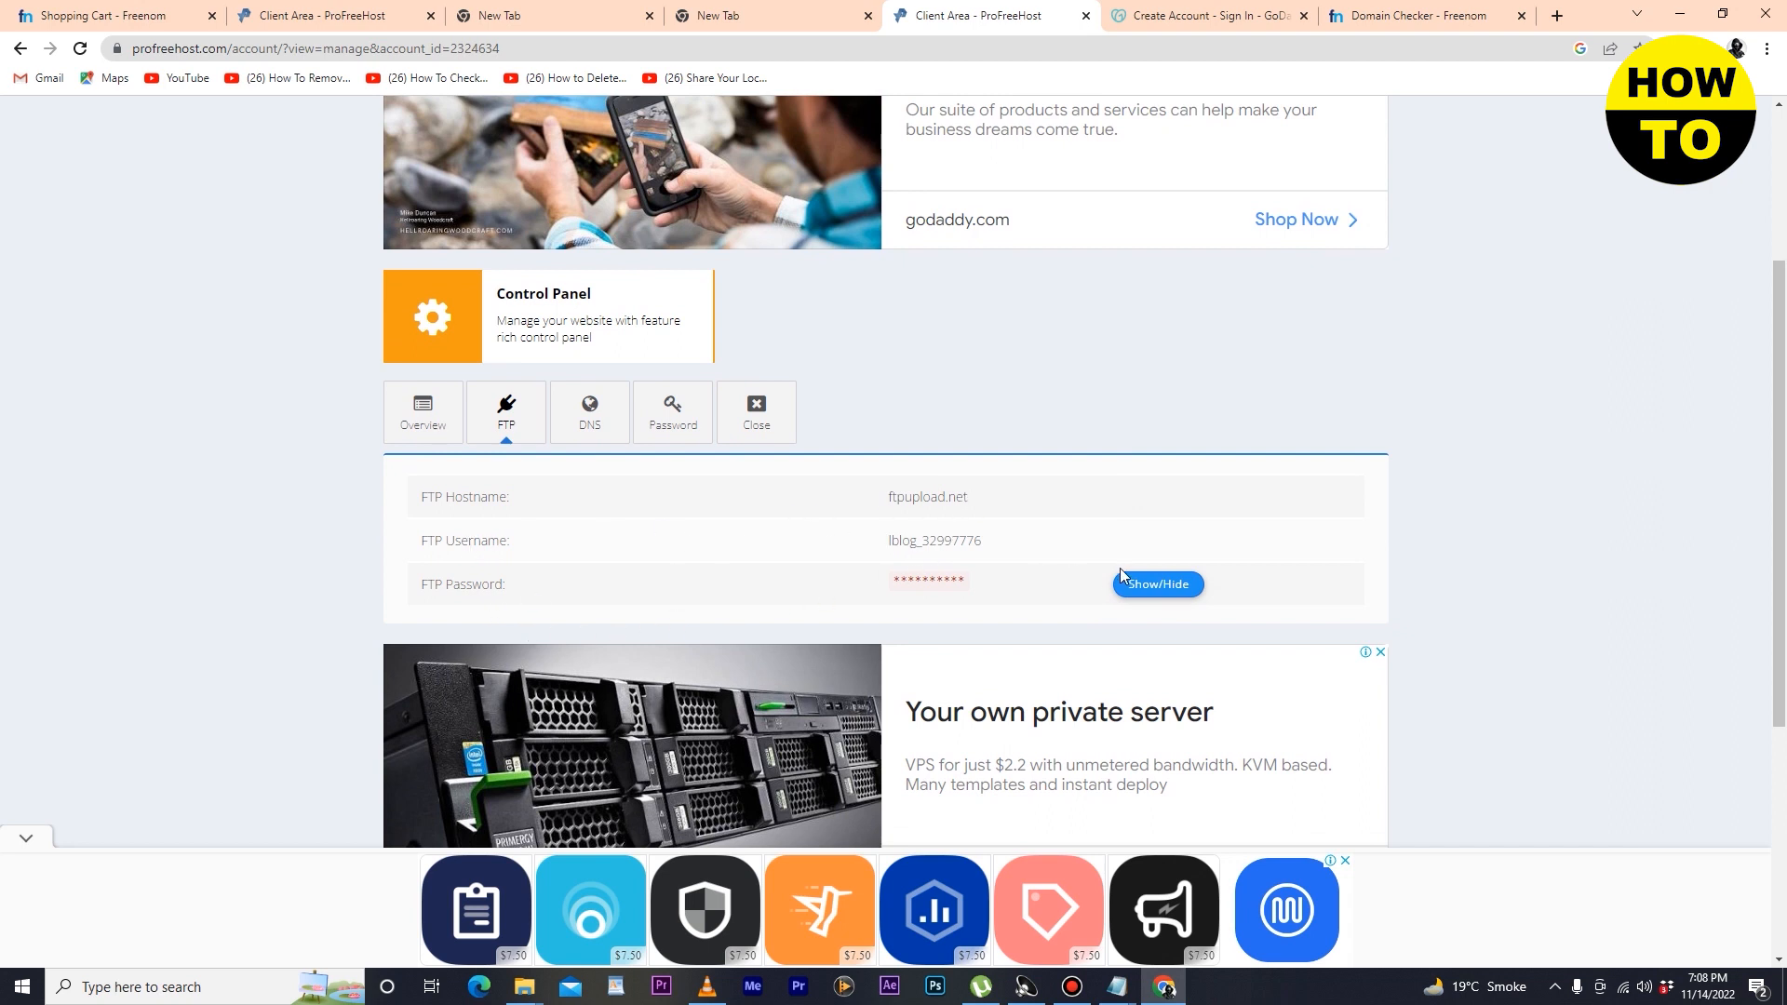
click(1150, 597)
click(1150, 597)
click(1144, 598)
click(1144, 597)
click(1144, 598)
click(1144, 598)
scroll(889, 391, down, 1)
Examine the hosting account's DNS nameservers and its password change settings, toggling the password's visibility.
click(569, 323)
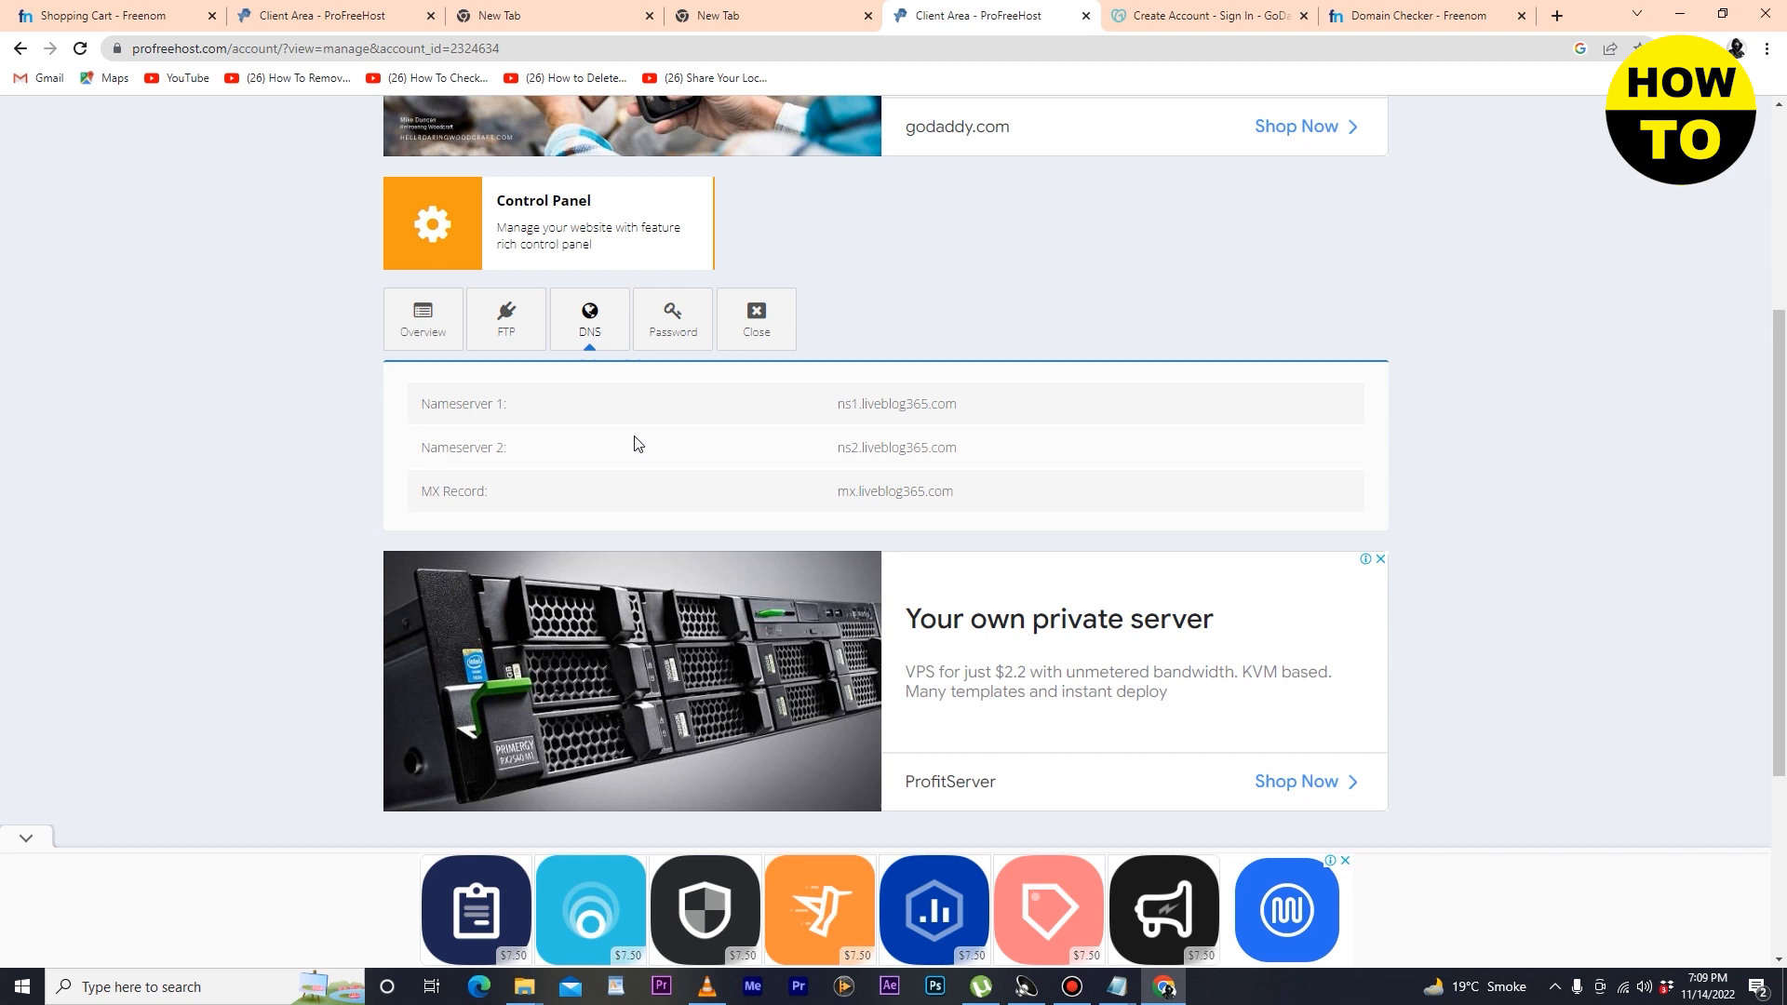
scroll(685, 451, up, 2)
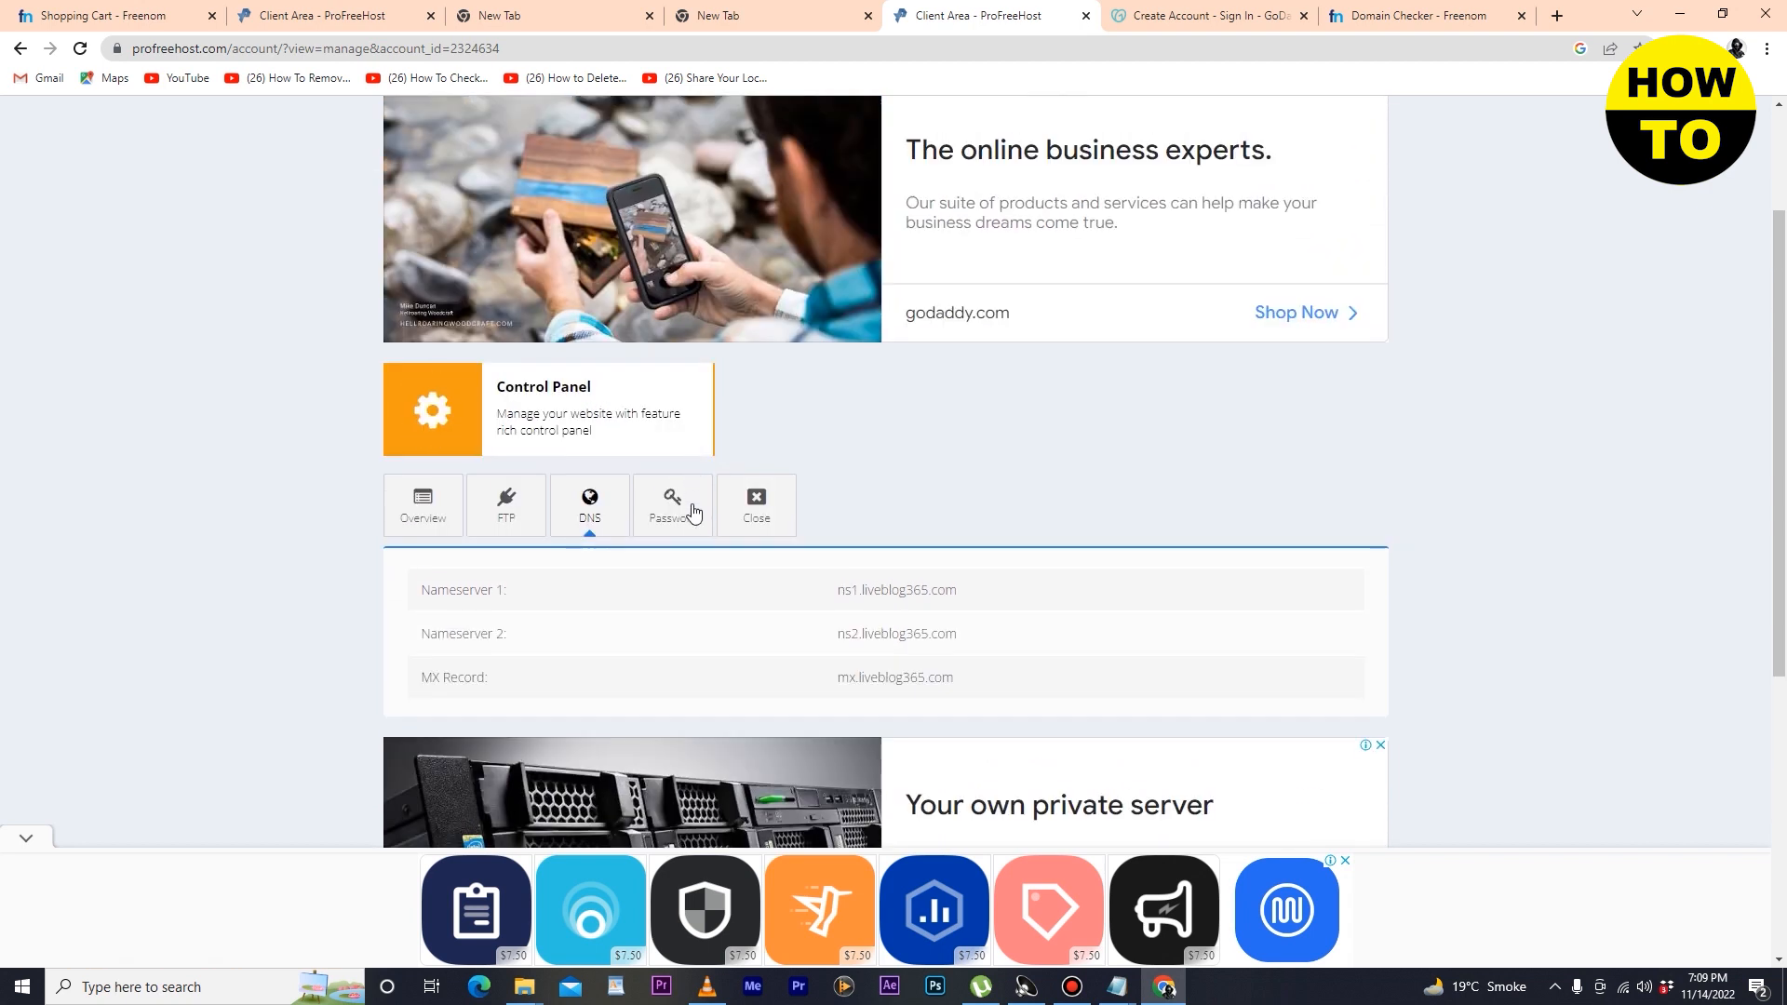
click(691, 509)
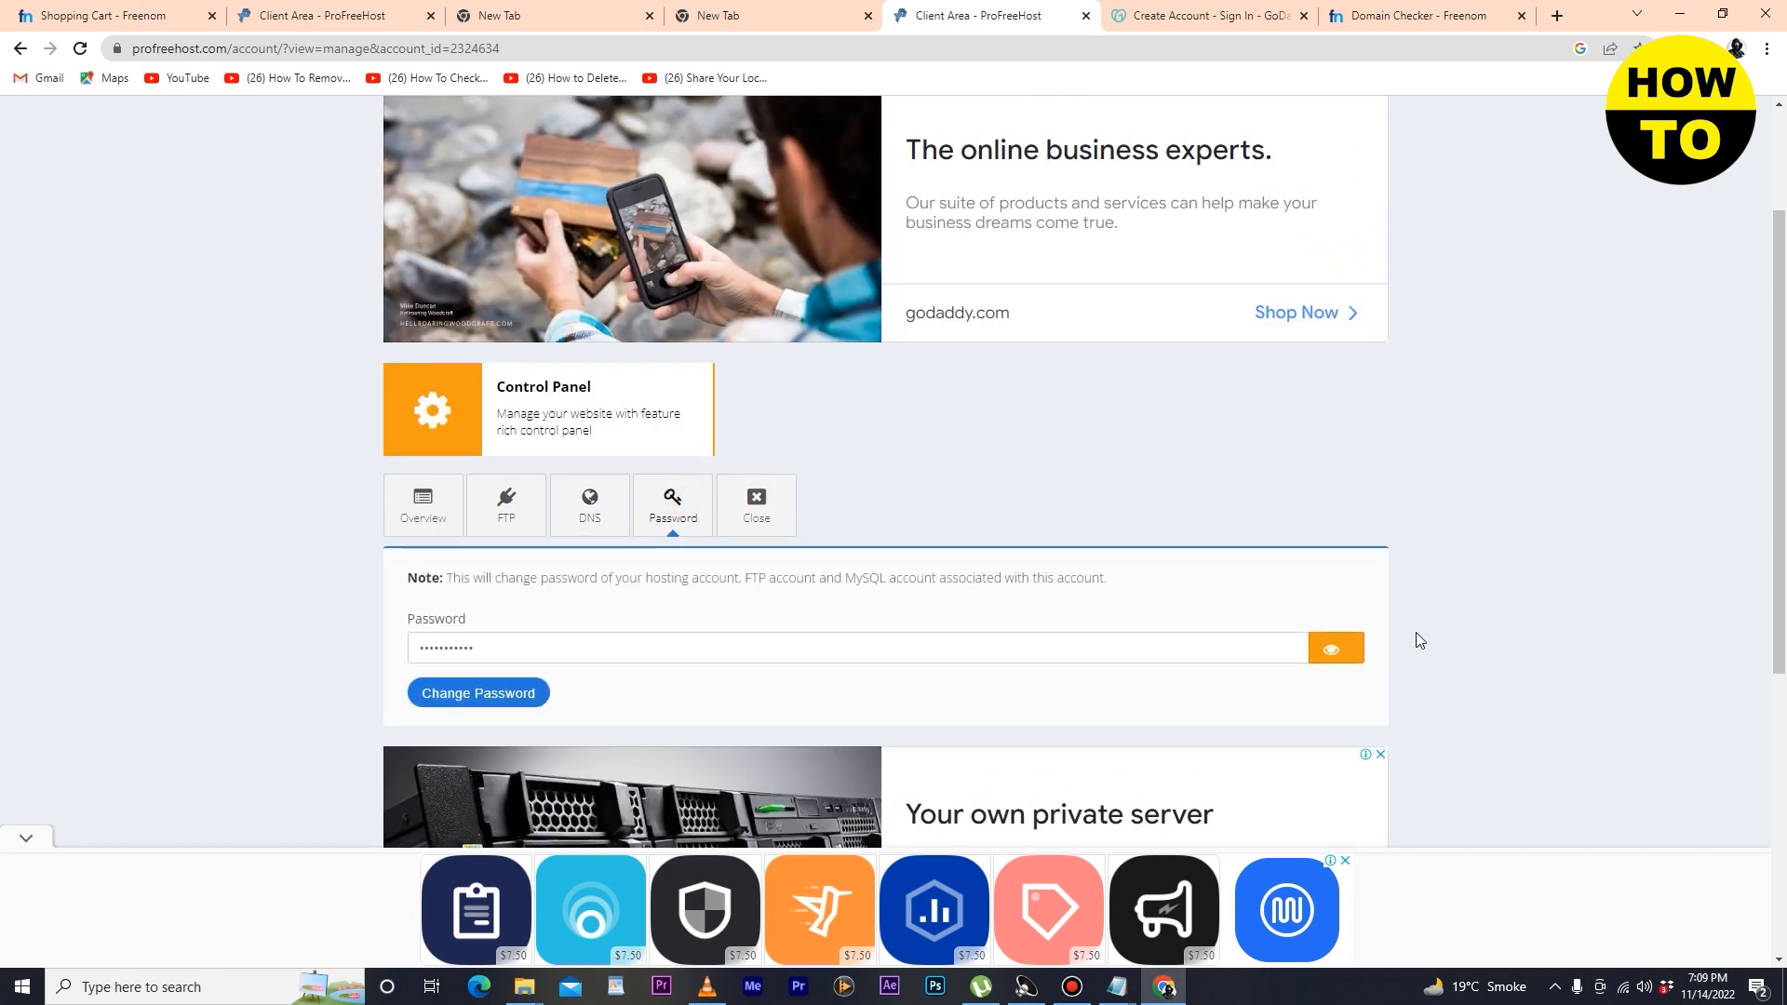
click(1341, 650)
click(1341, 650)
click(1339, 651)
click(1338, 651)
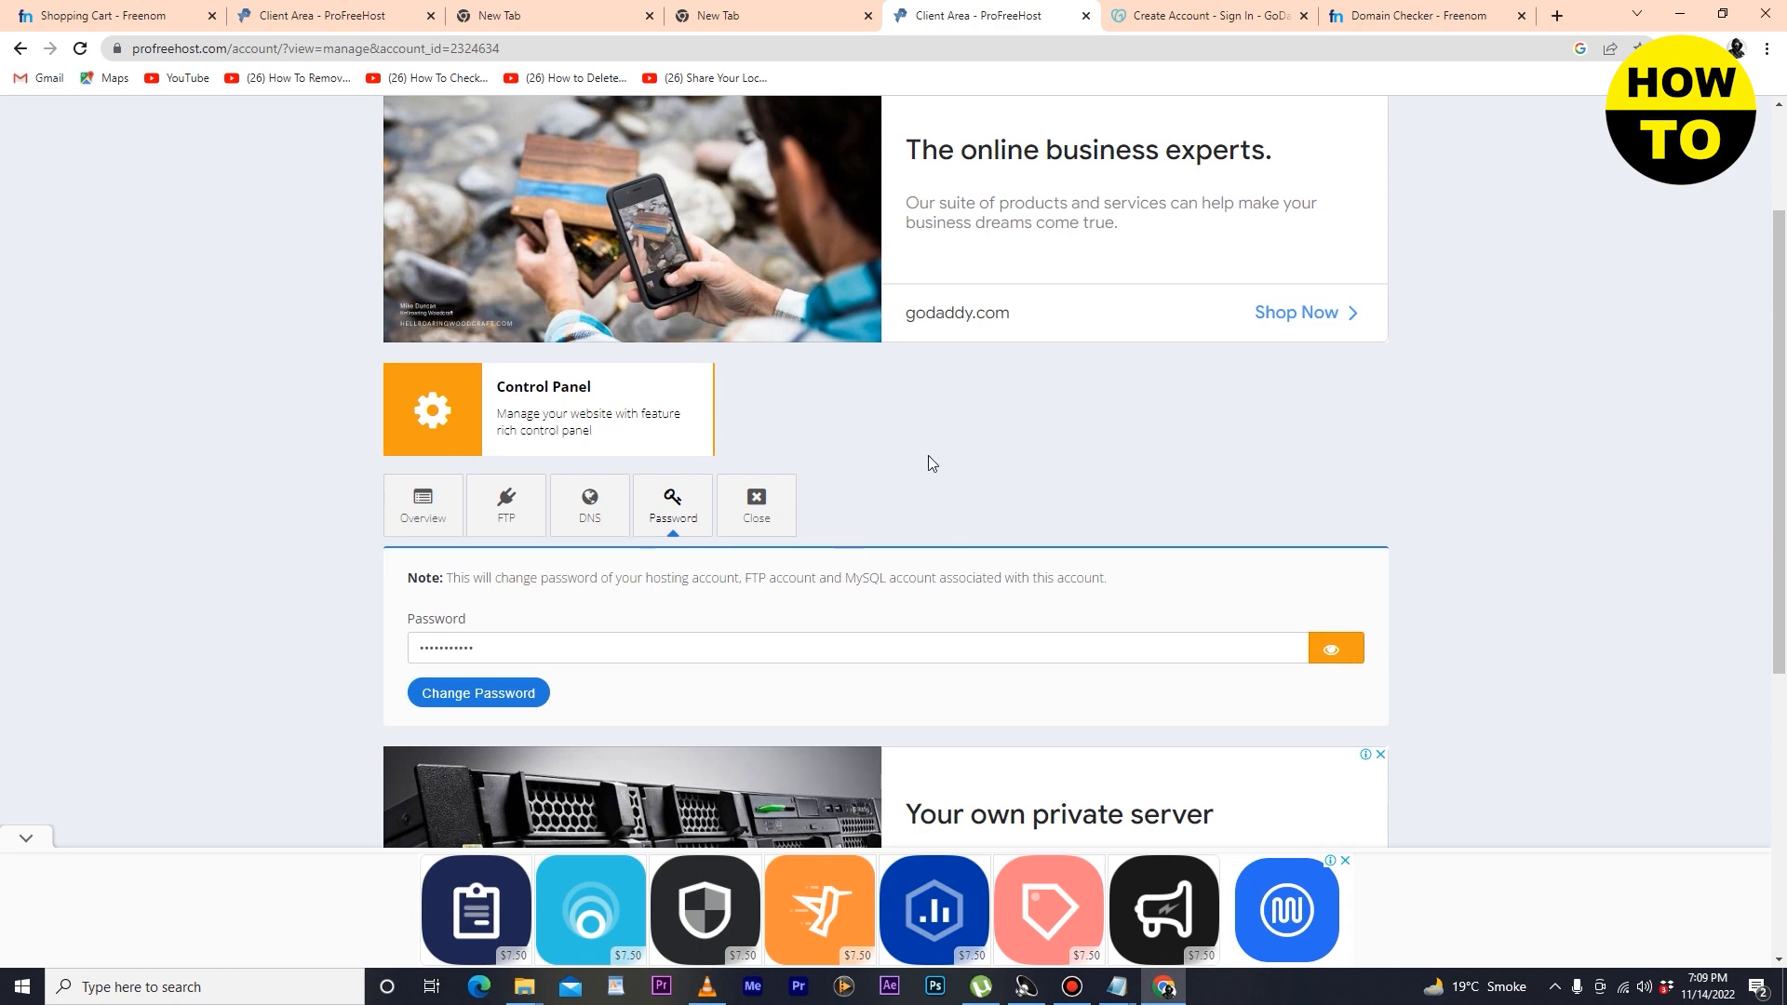
scroll(929, 455, down, 1)
scroll(838, 415, down, 2)
scroll(840, 418, up, 2)
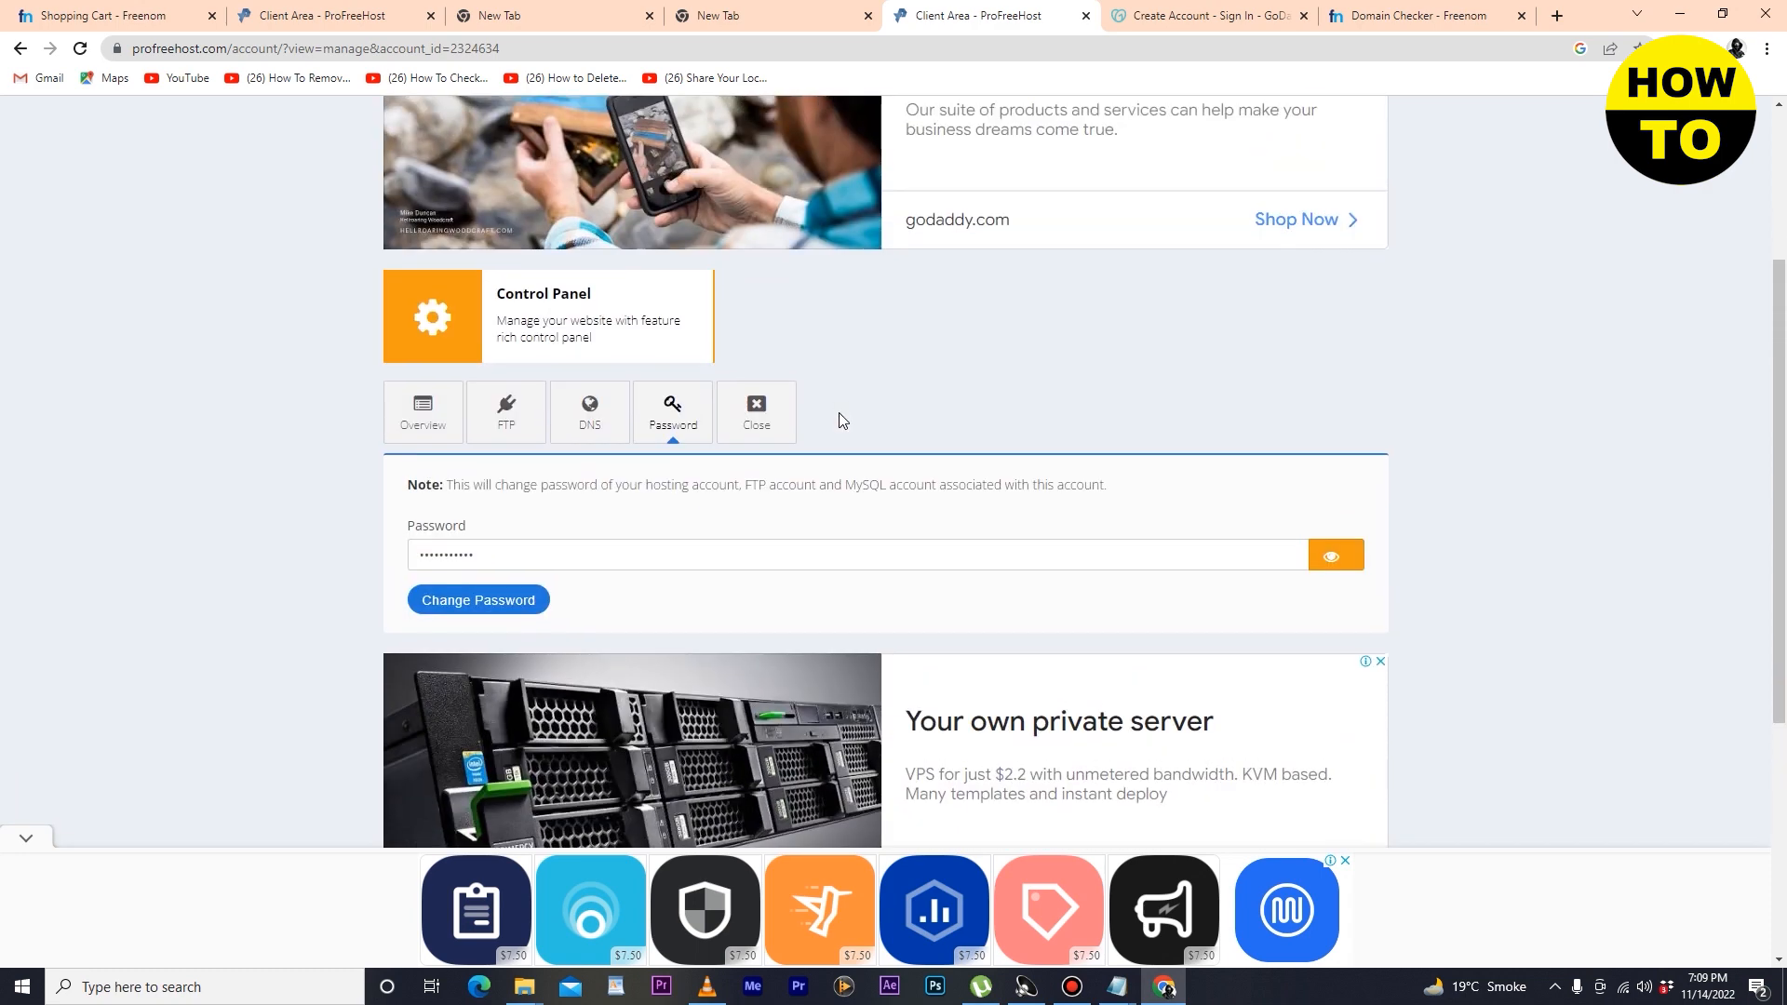
Review the option for closing the hosting account and return to the account overview.
click(765, 417)
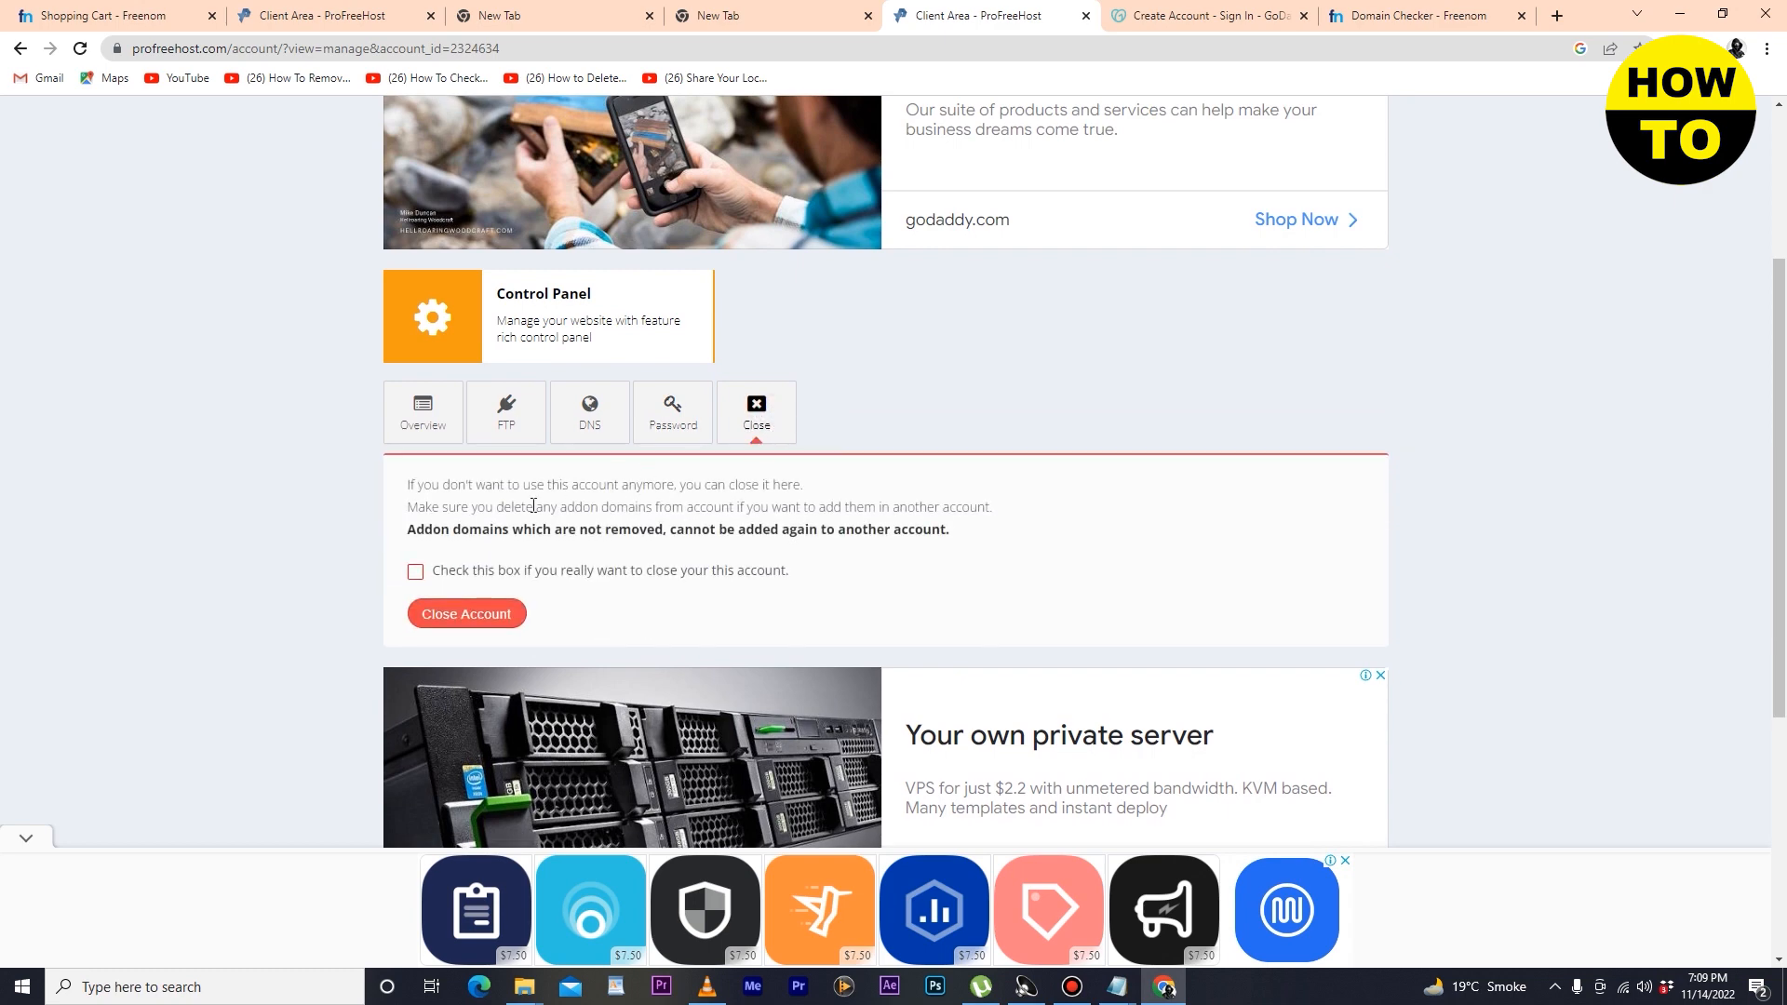
click(460, 411)
scroll(1226, 405, down, 5)
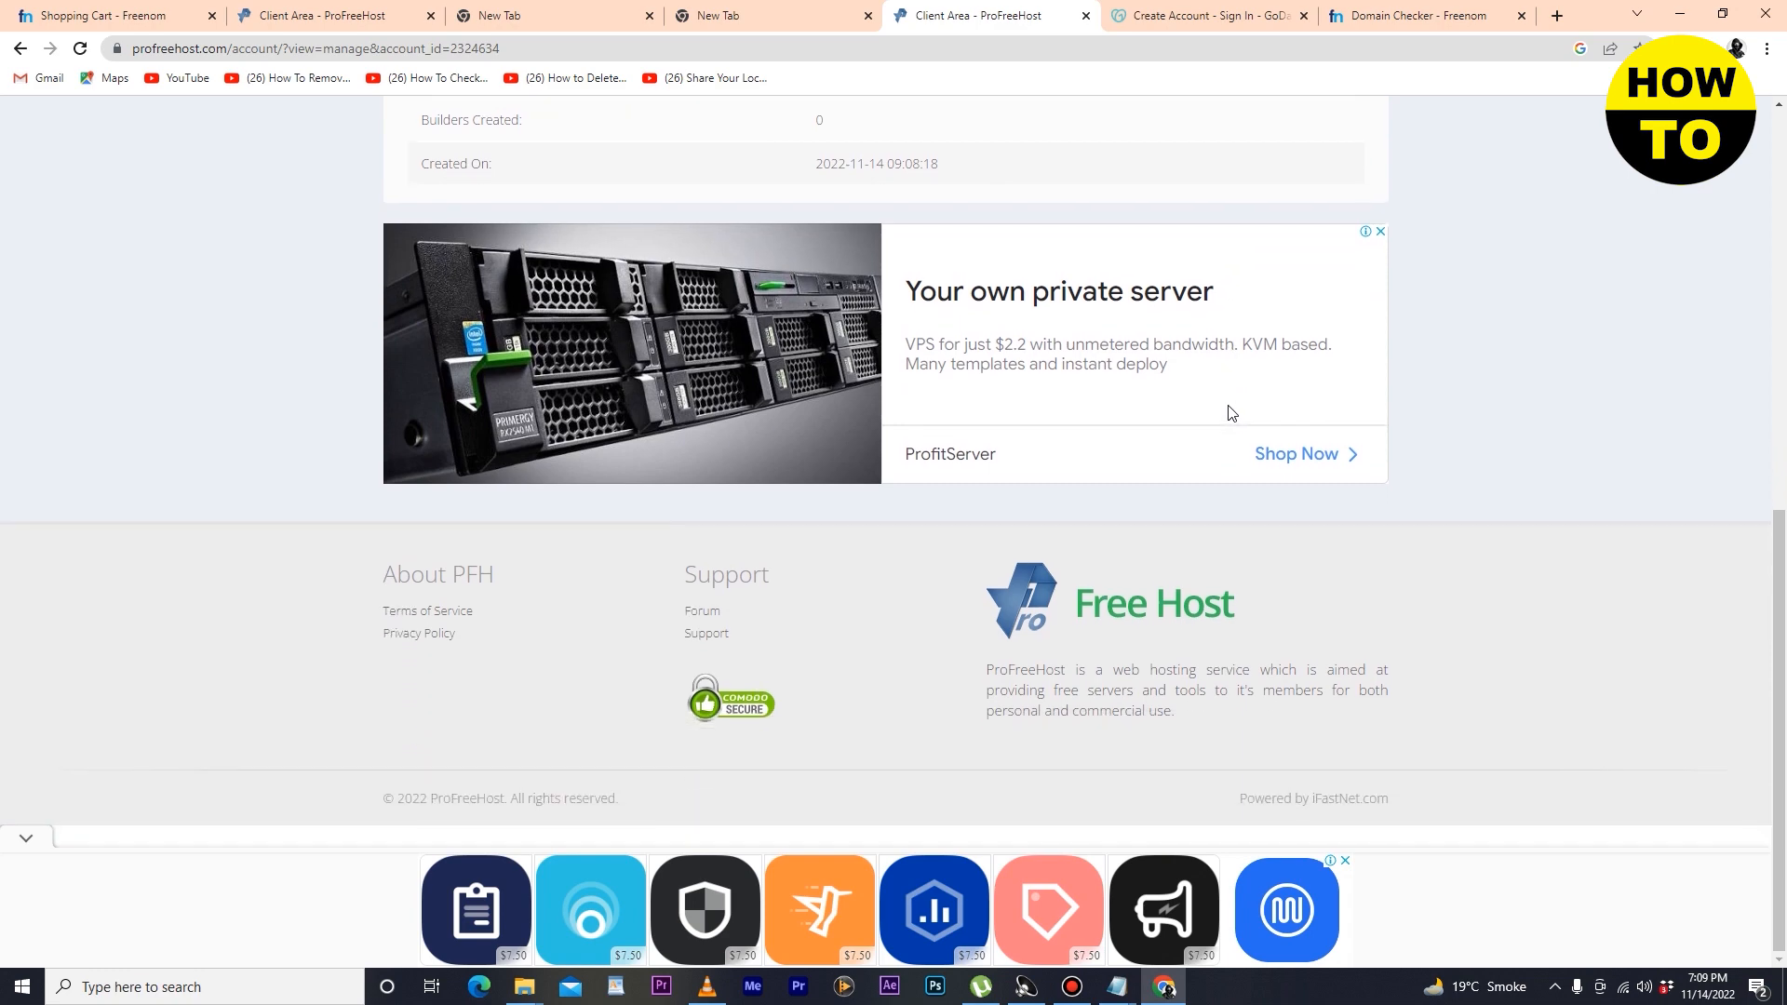
scroll(1231, 412, up, 10)
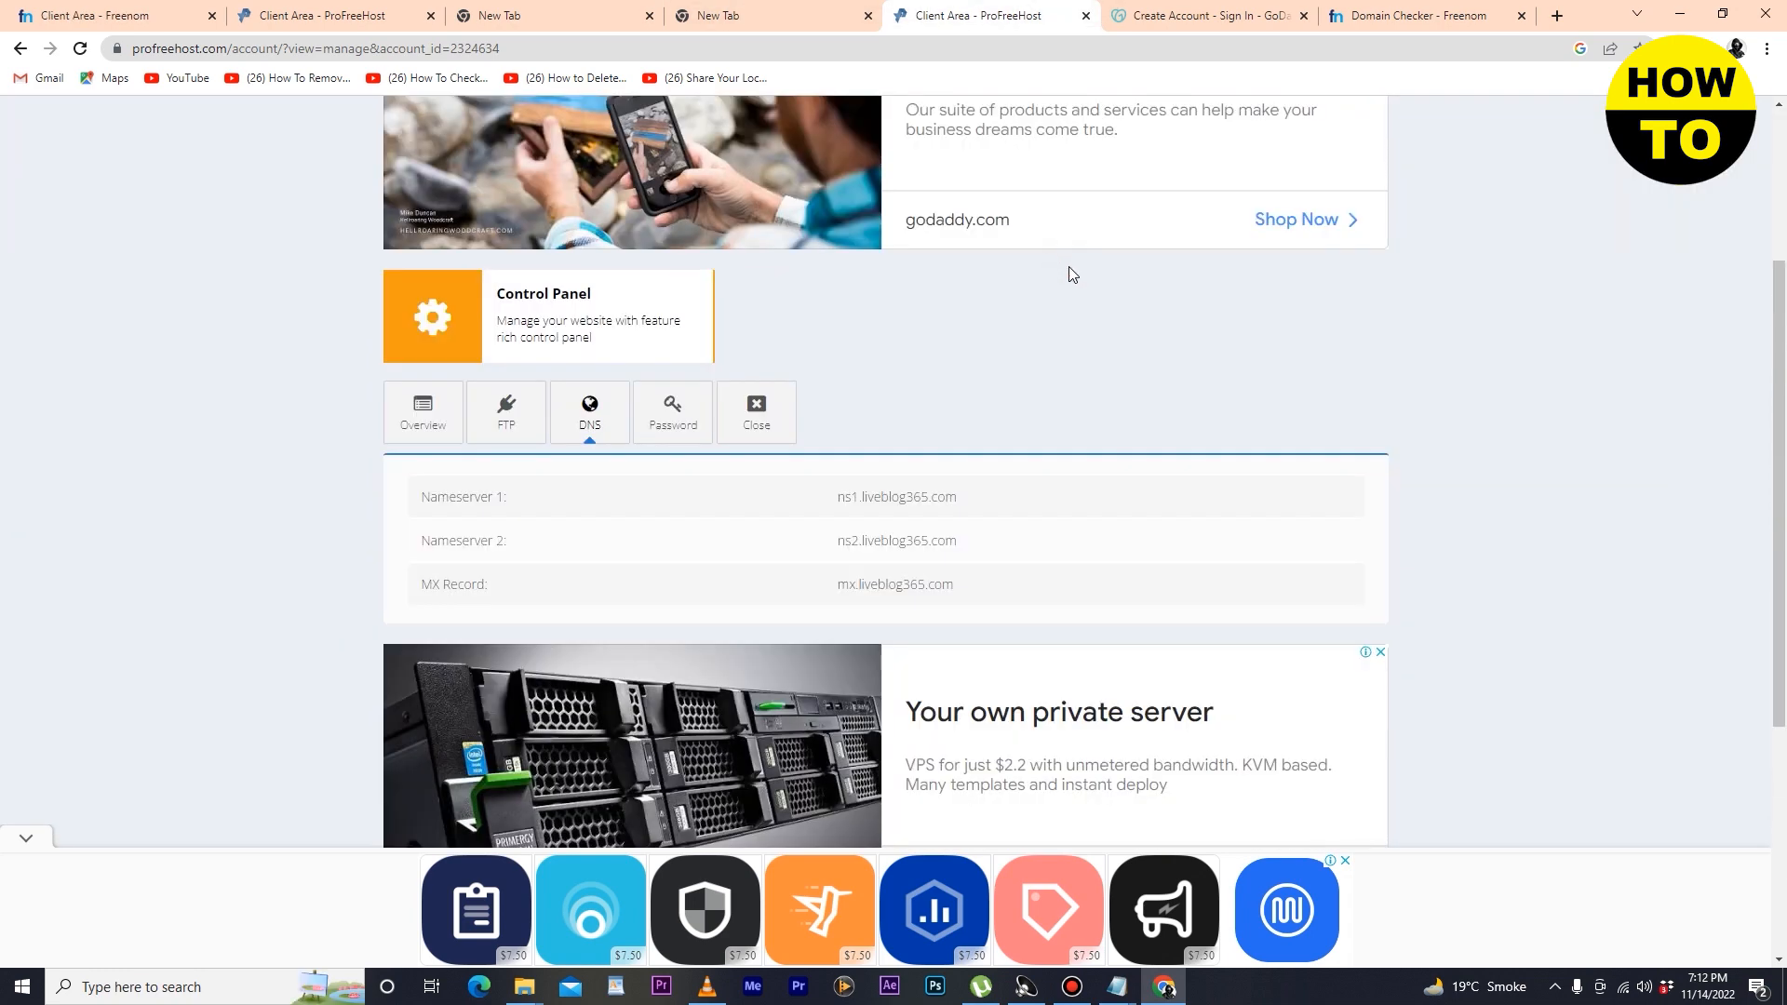
Copy the Nameserver 1 address ns1.liveblog365.com from the hosting account's DNS details.
click(1556, 988)
click(1555, 990)
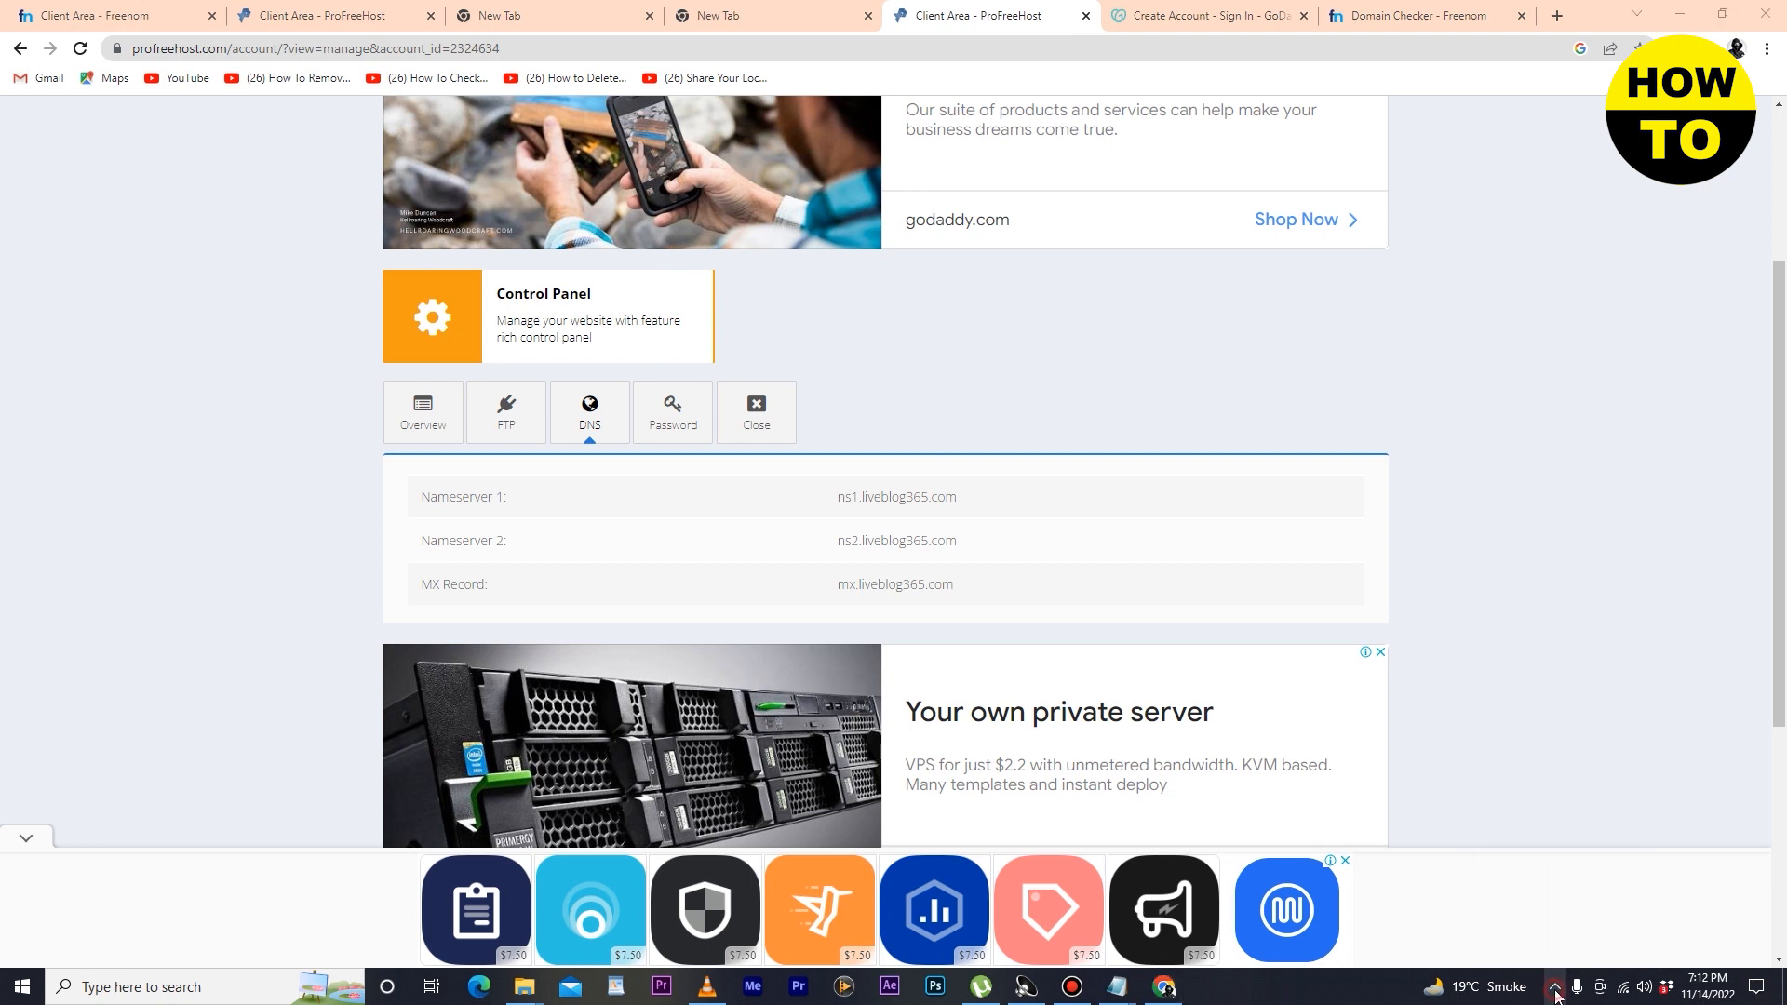
double_click(898, 500)
right_click(900, 500)
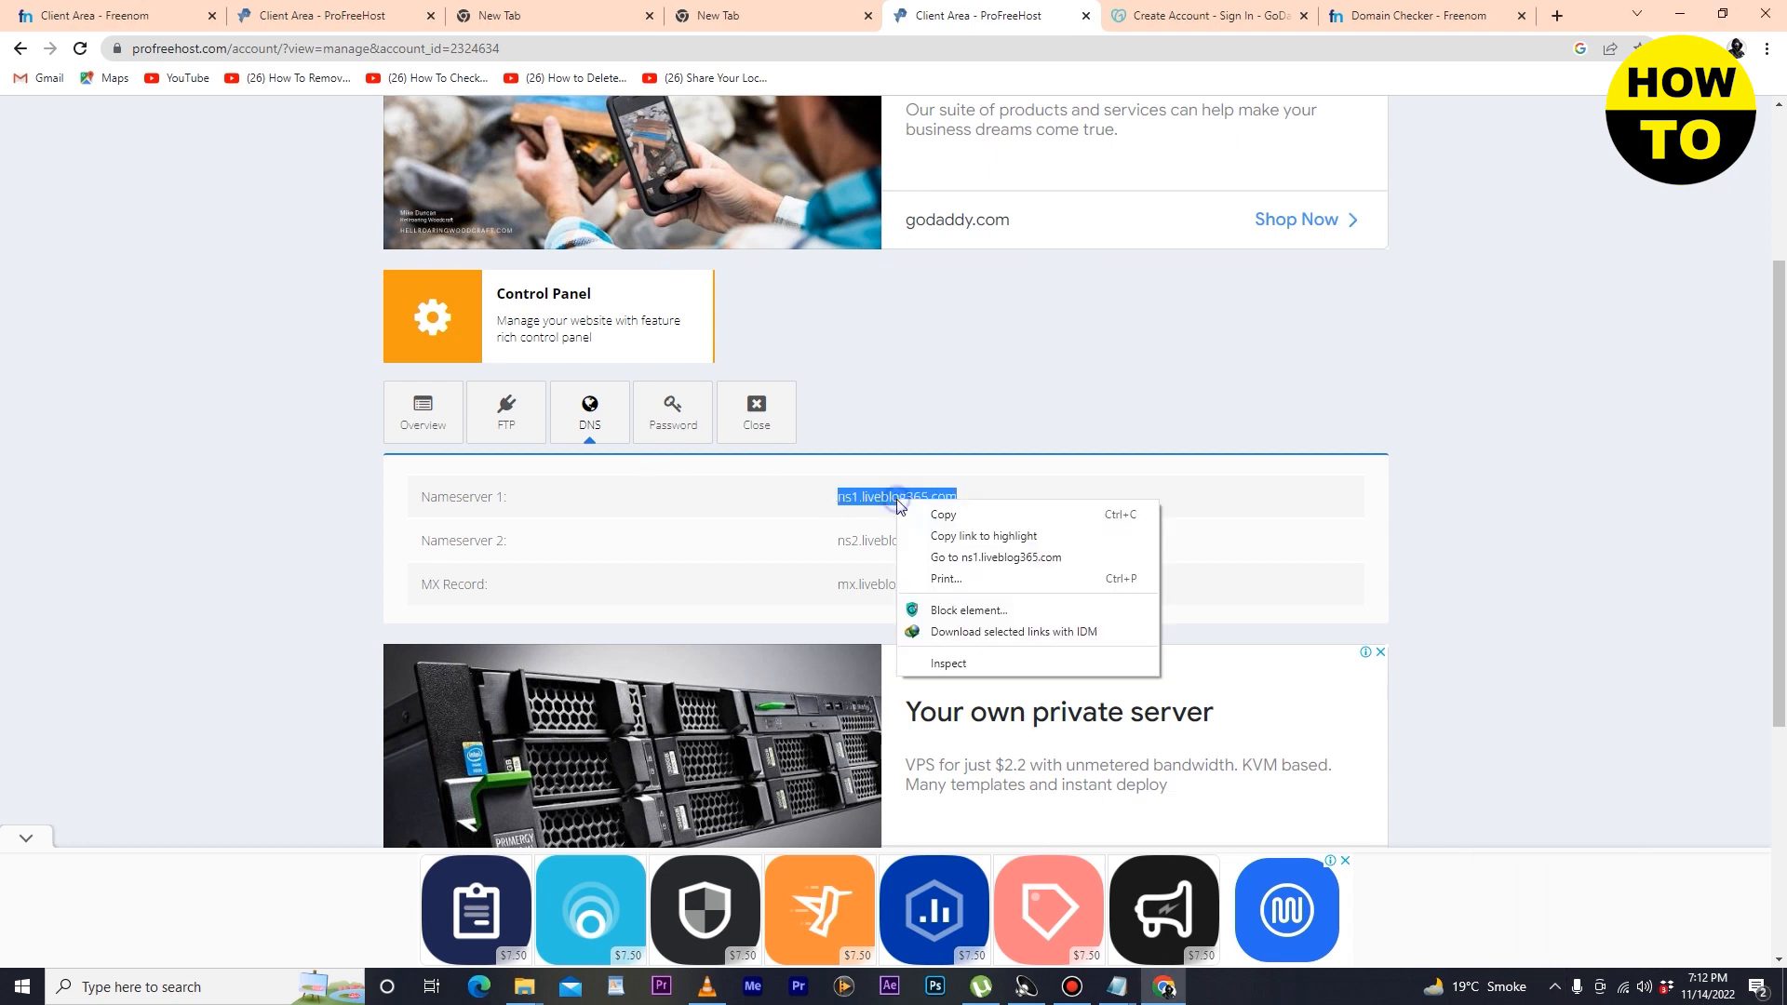
click(957, 522)
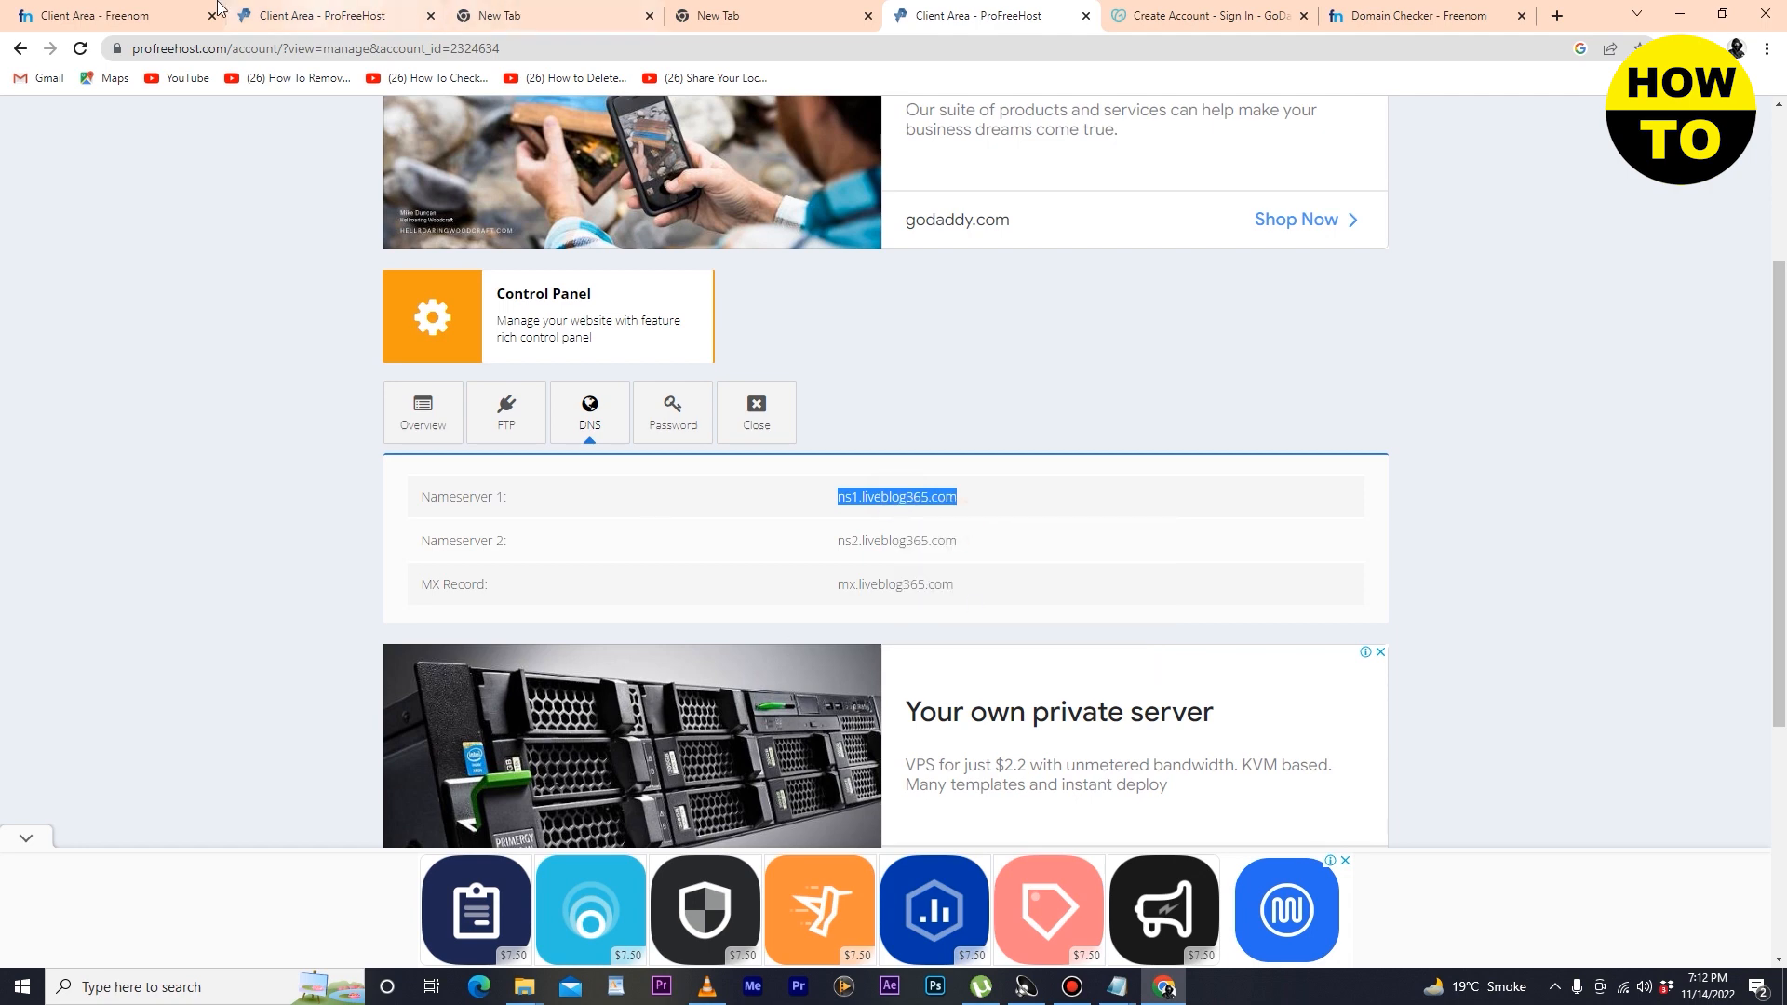
Switch to the Freenom client area and open the DNS management of the haxa.ml domain.
click(142, 10)
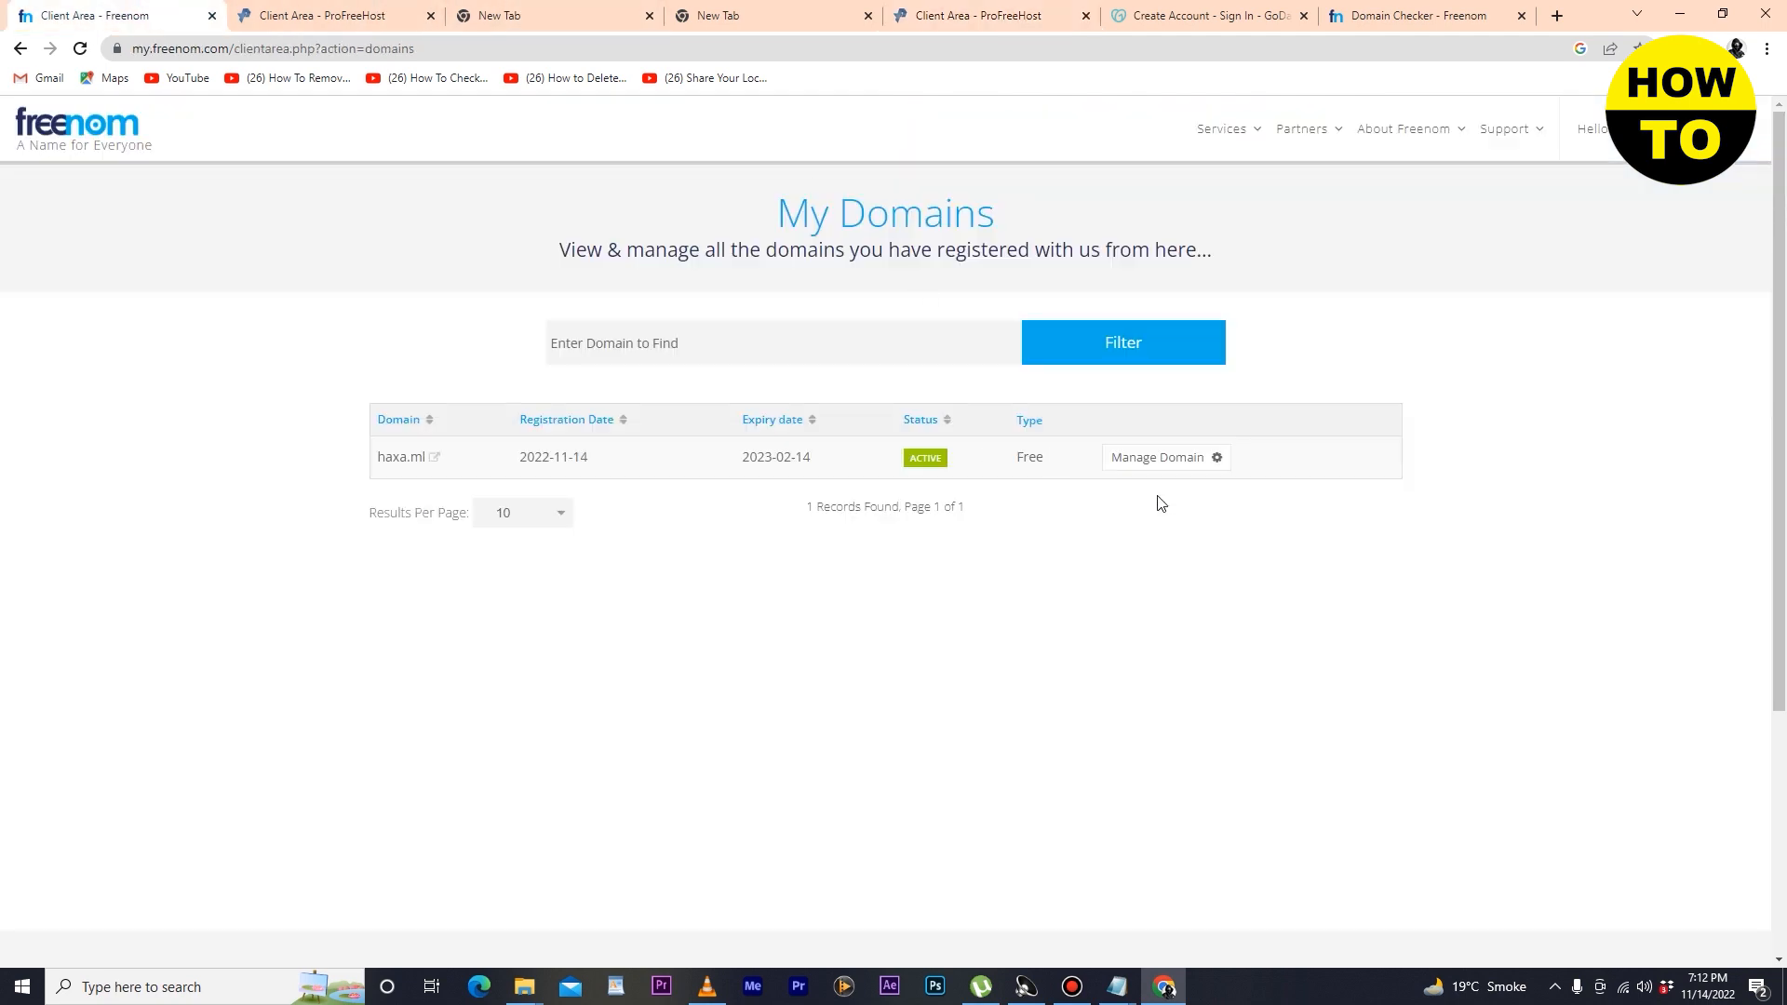
click(1157, 459)
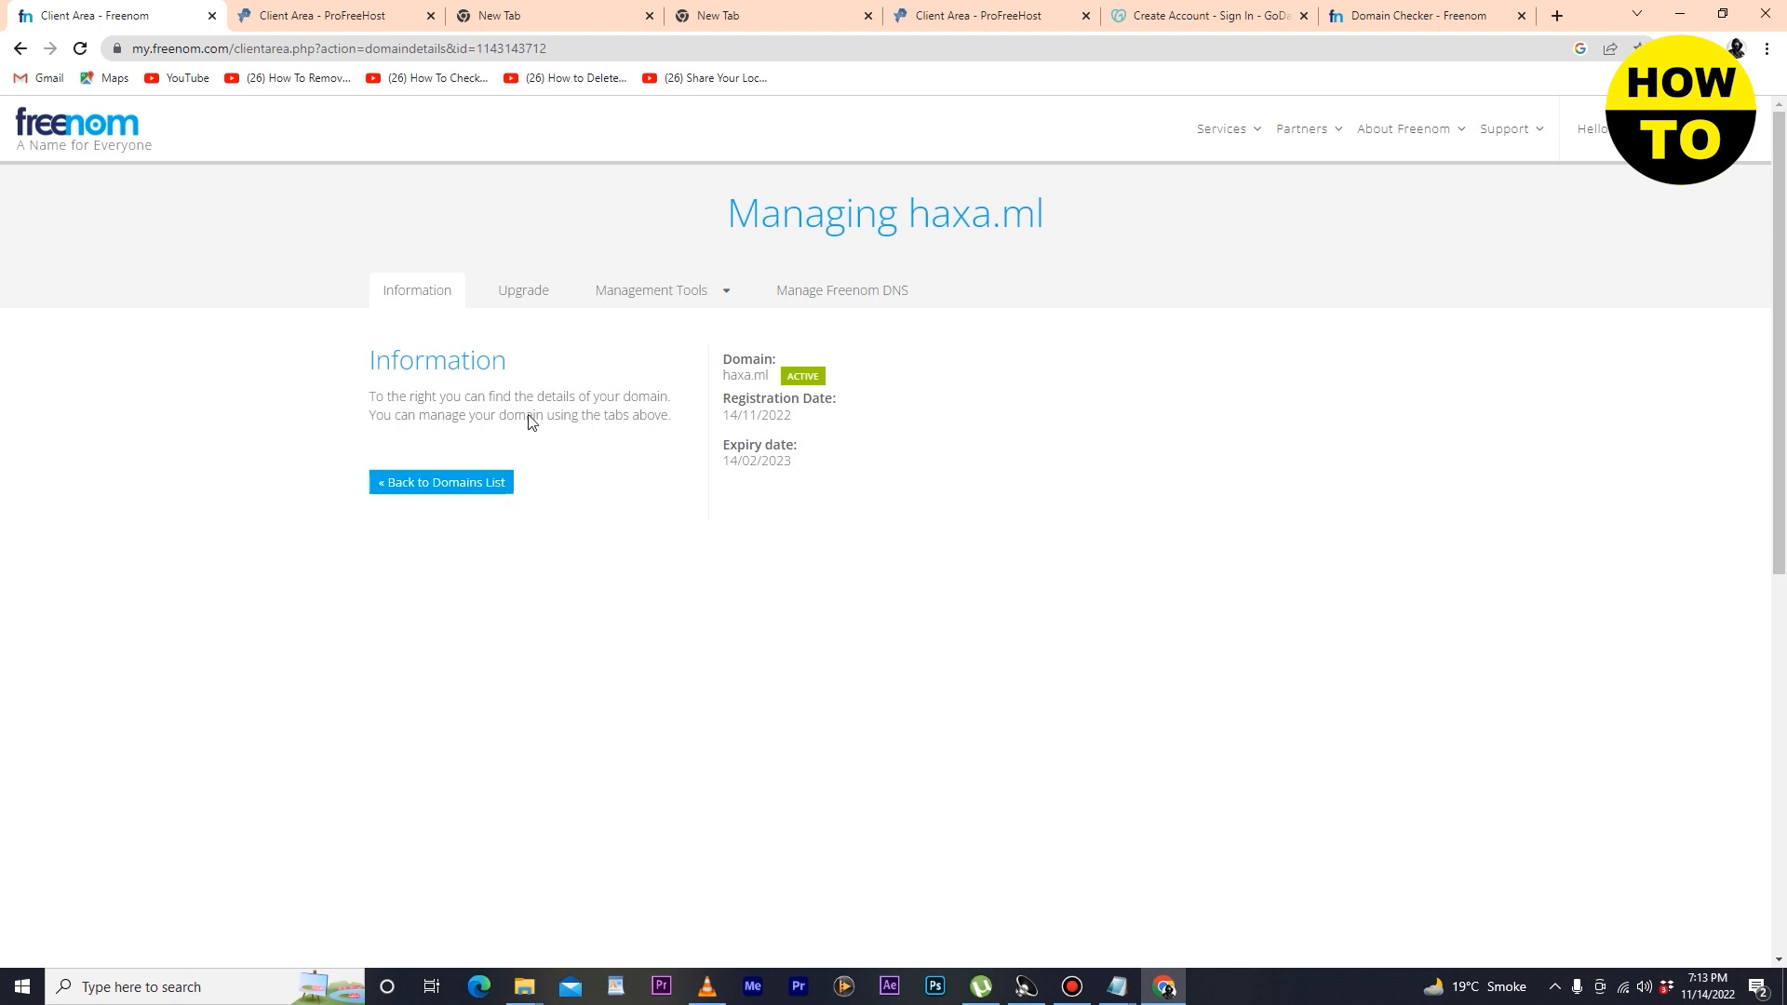
click(548, 294)
click(638, 296)
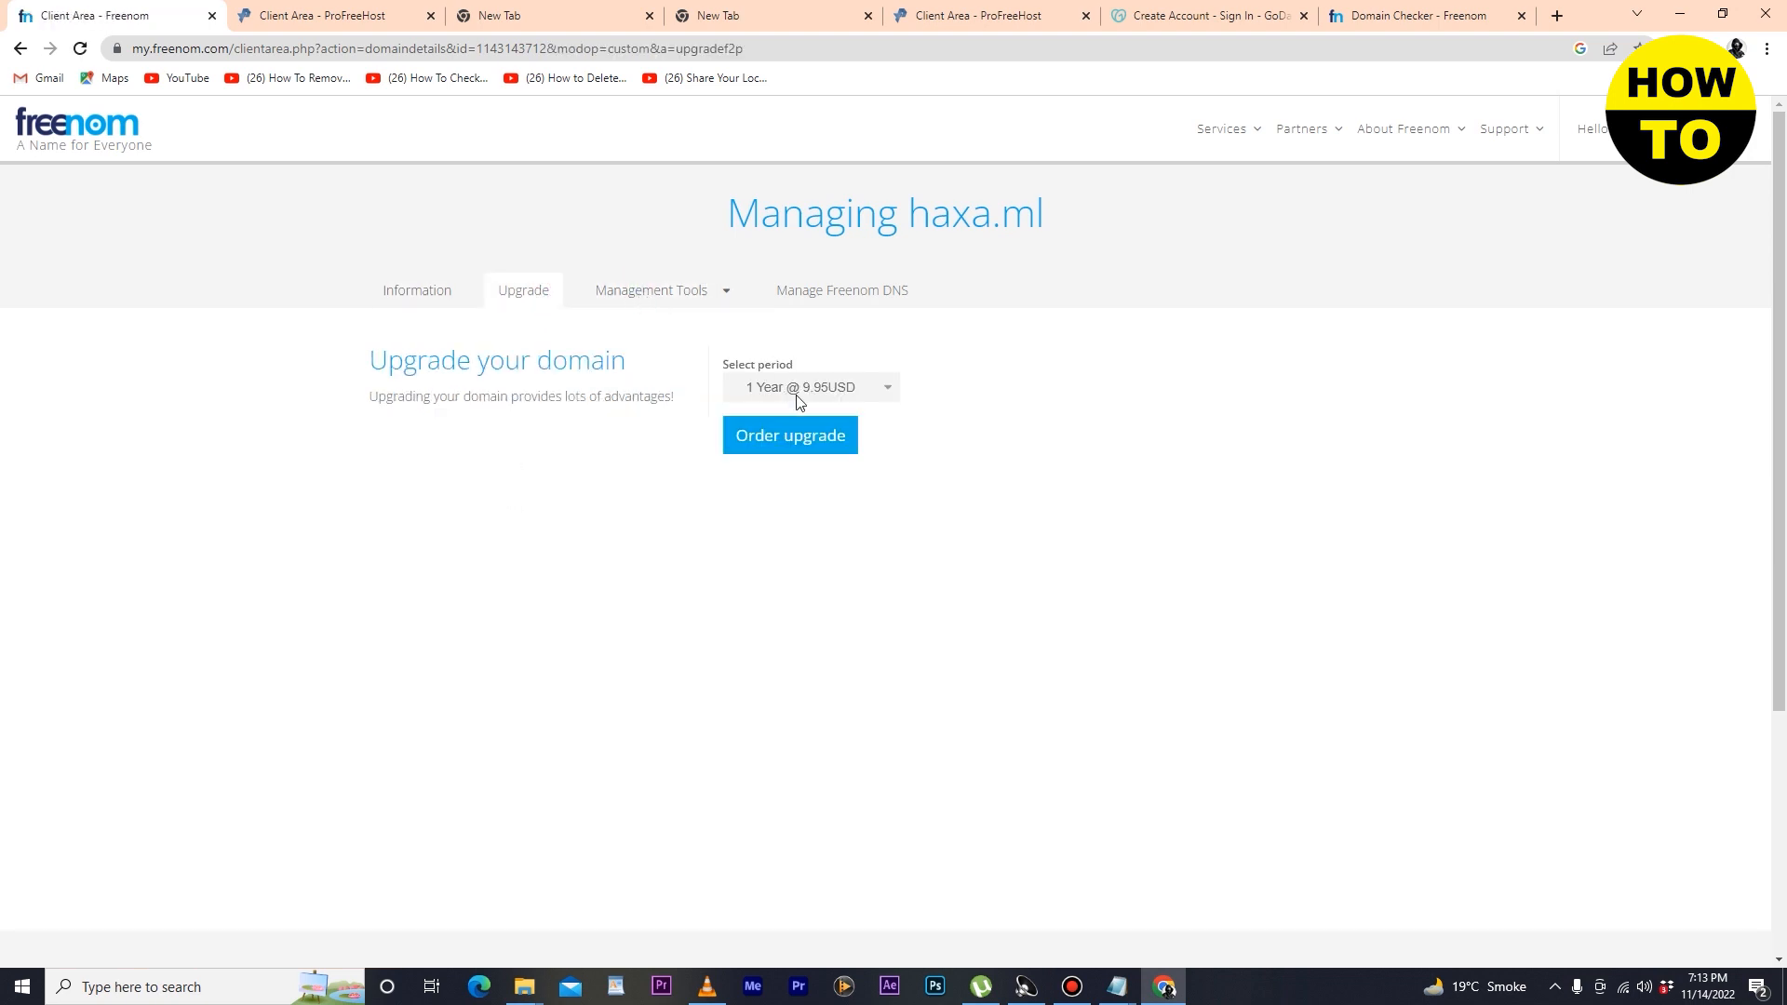
click(823, 304)
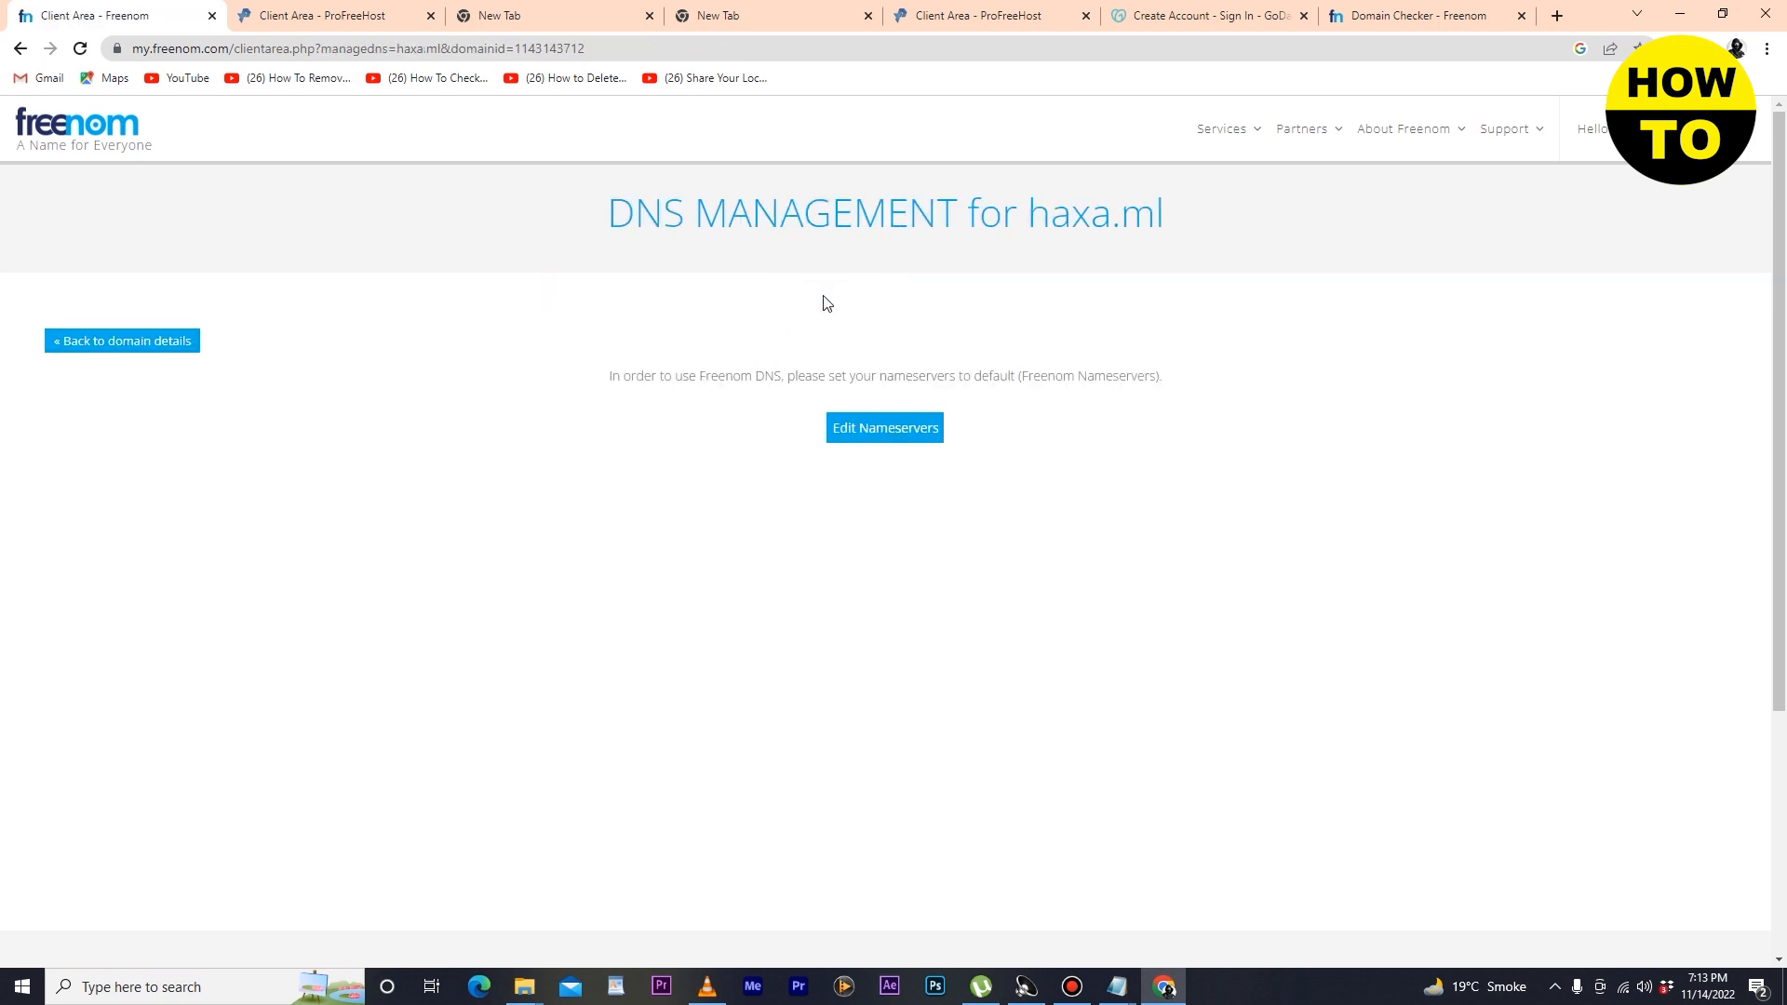
Open the nameserver settings of haxa.ml and paste ns1.liveblog365.com as Nameserver 1.
click(891, 434)
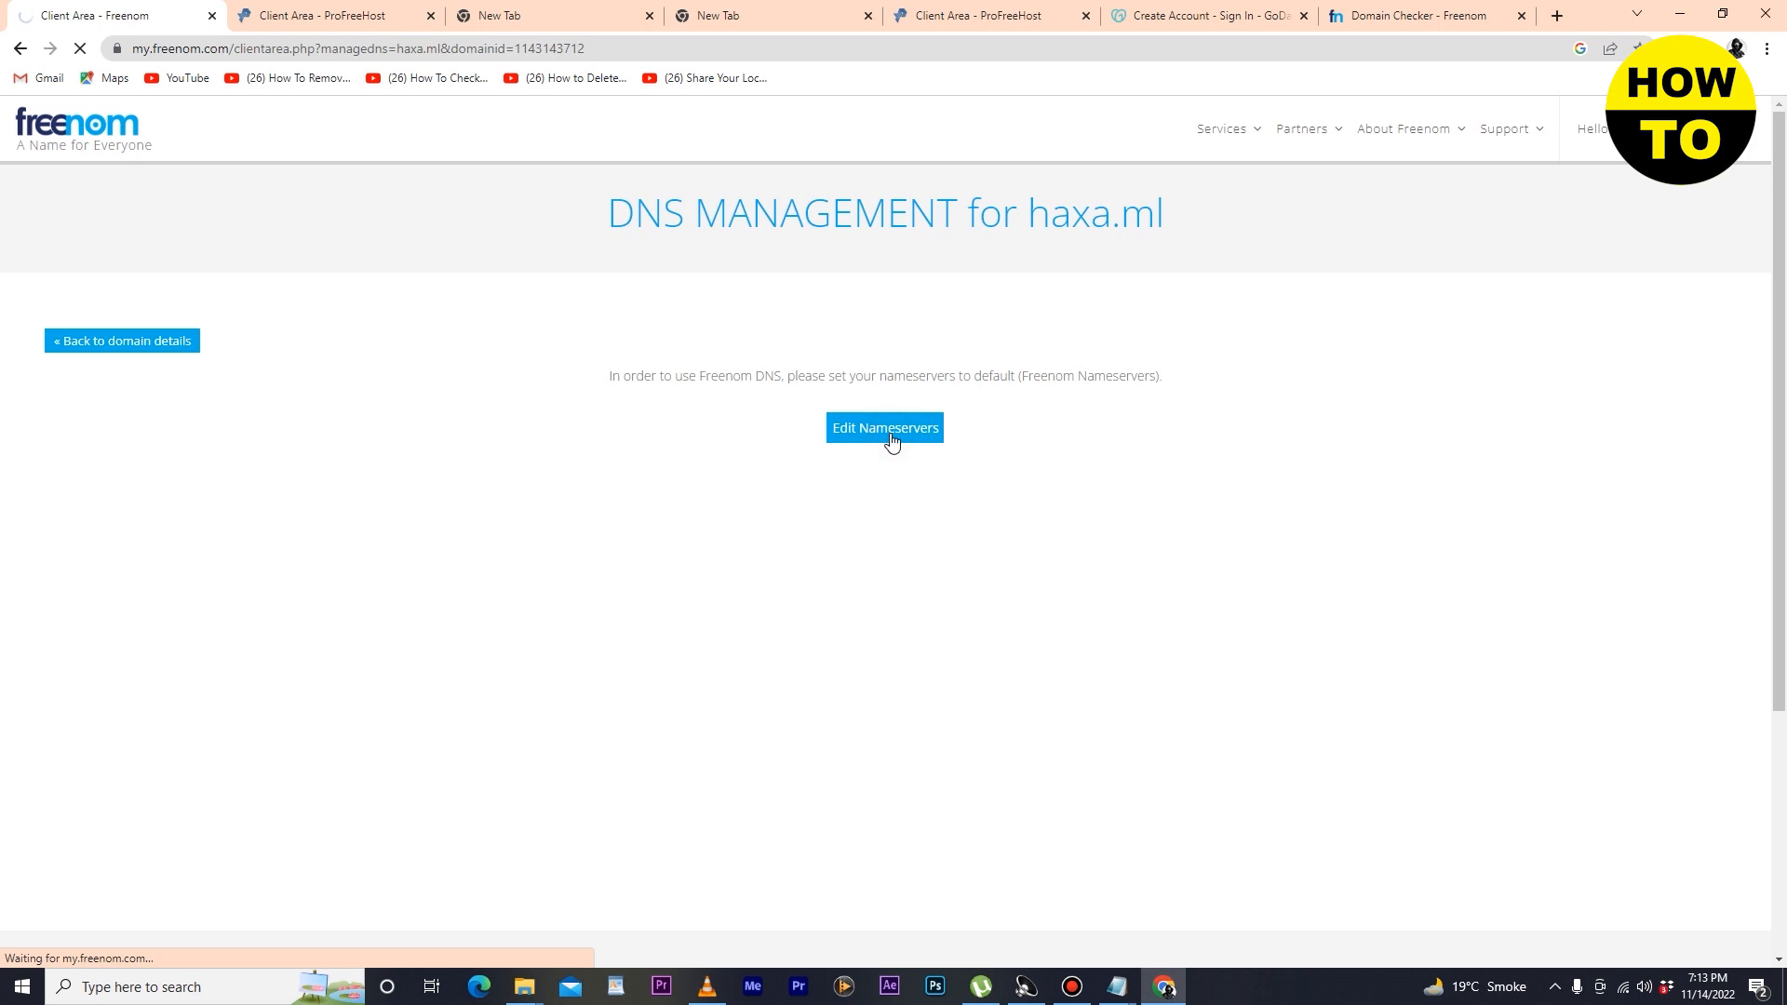
right_click(825, 258)
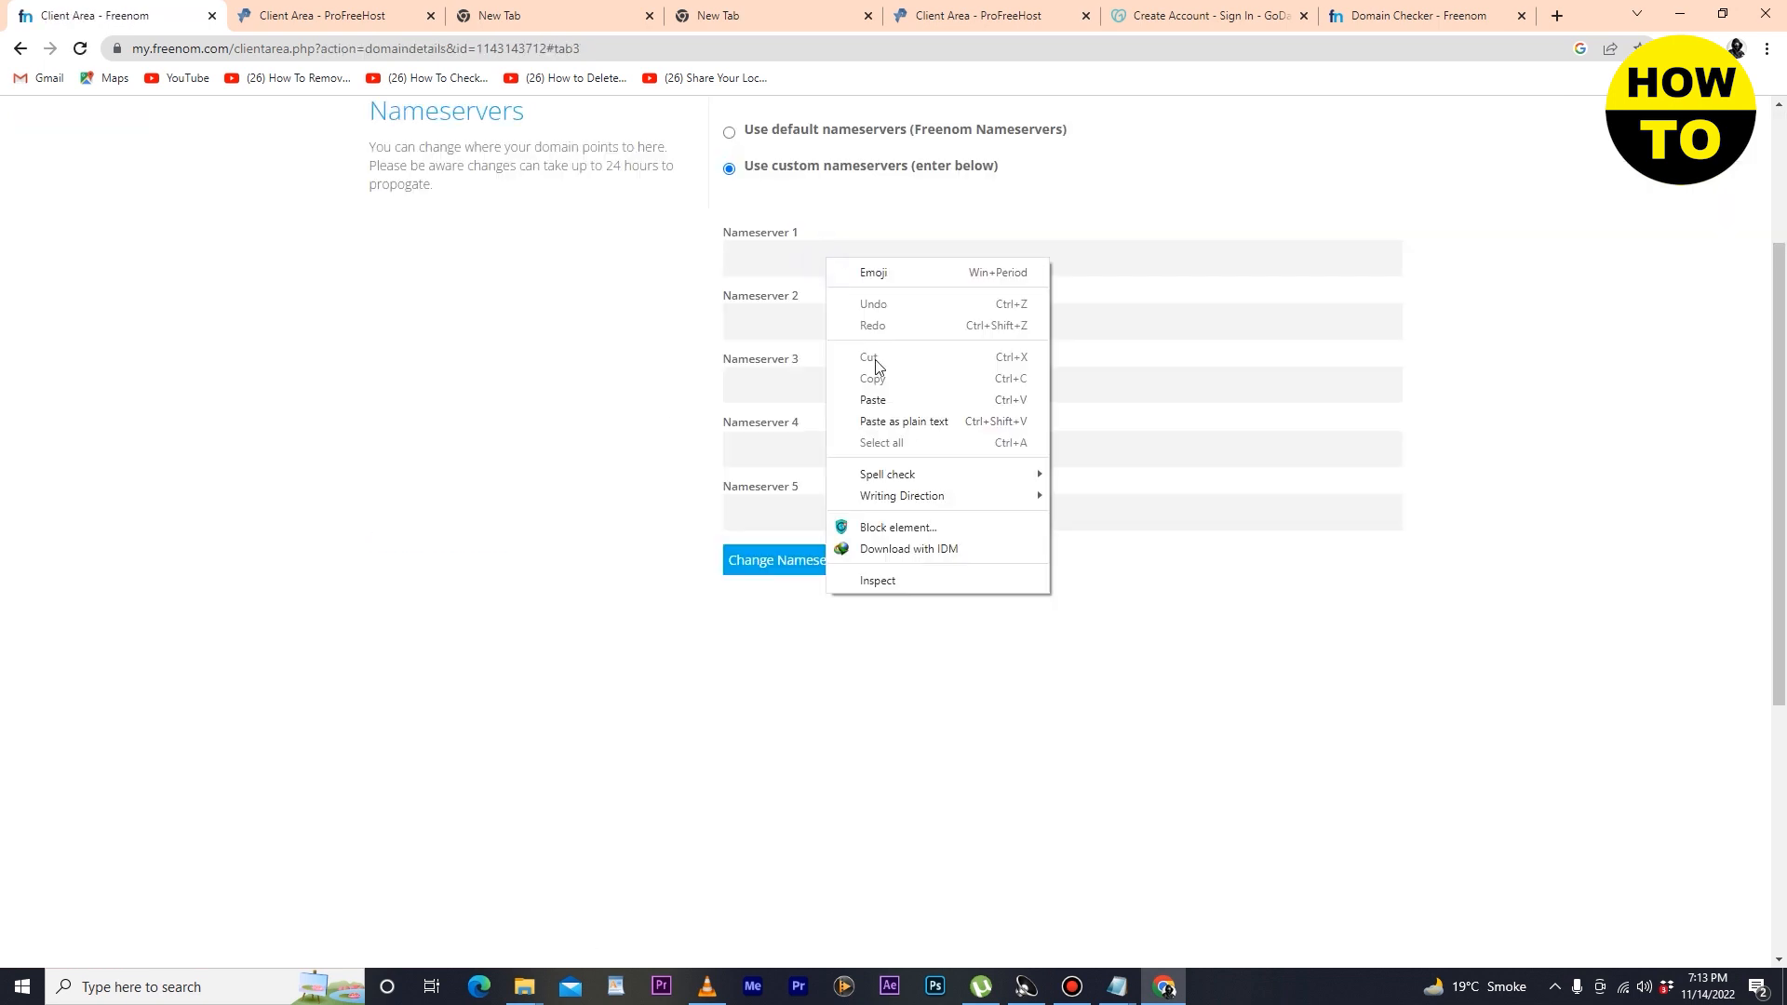
click(871, 400)
Paste ns1.liveblog365.com as Nameserver 2 and Nameserver 3 of haxa.ml and submit the nameserver change.
right_click(827, 321)
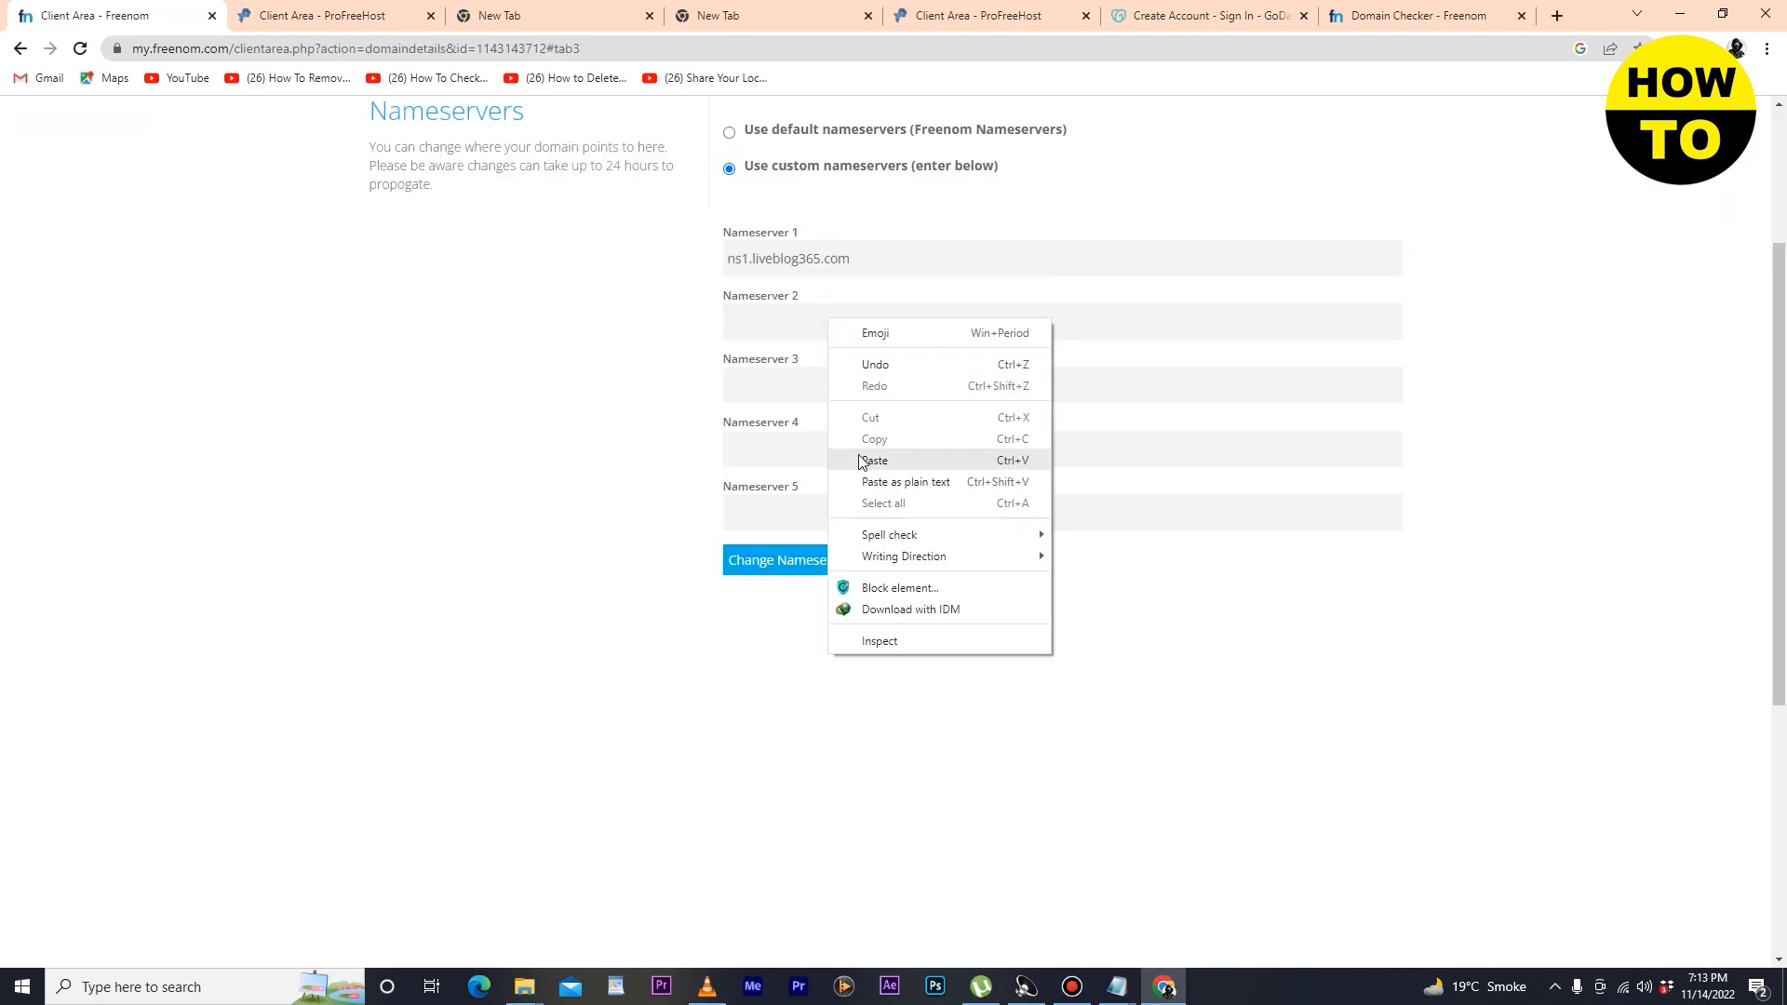
click(401, 11)
click(400, 11)
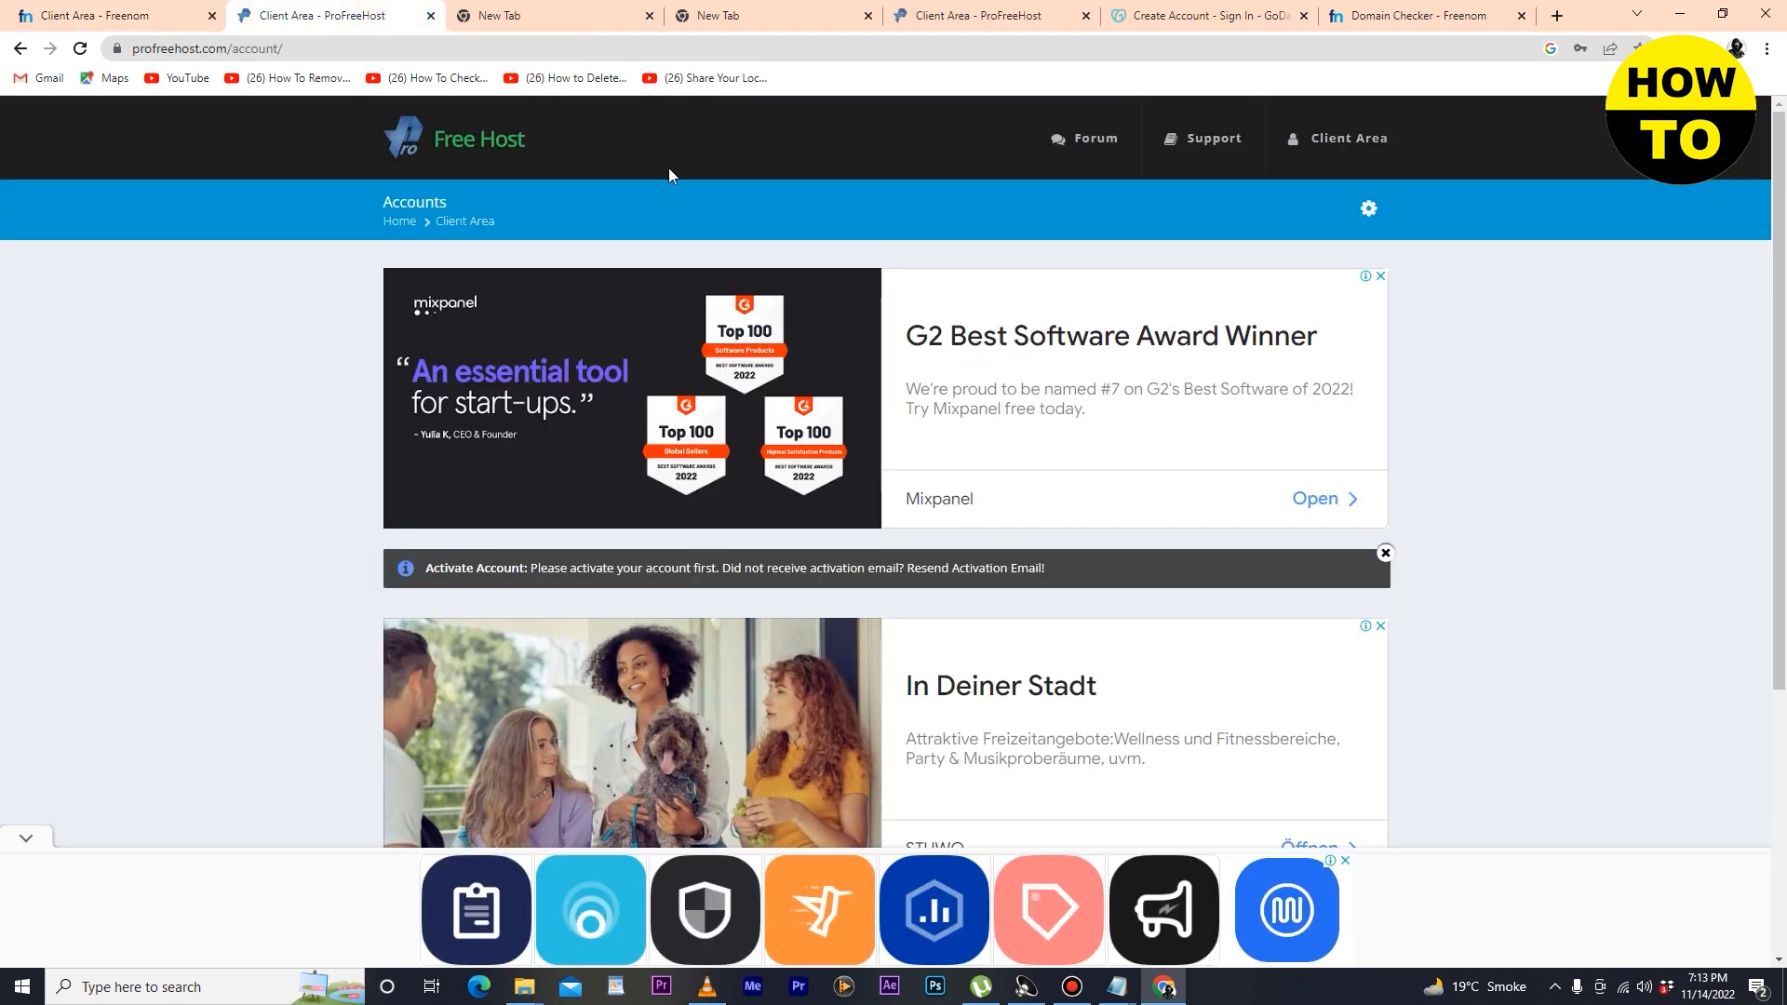
click(198, 8)
right_click(776, 326)
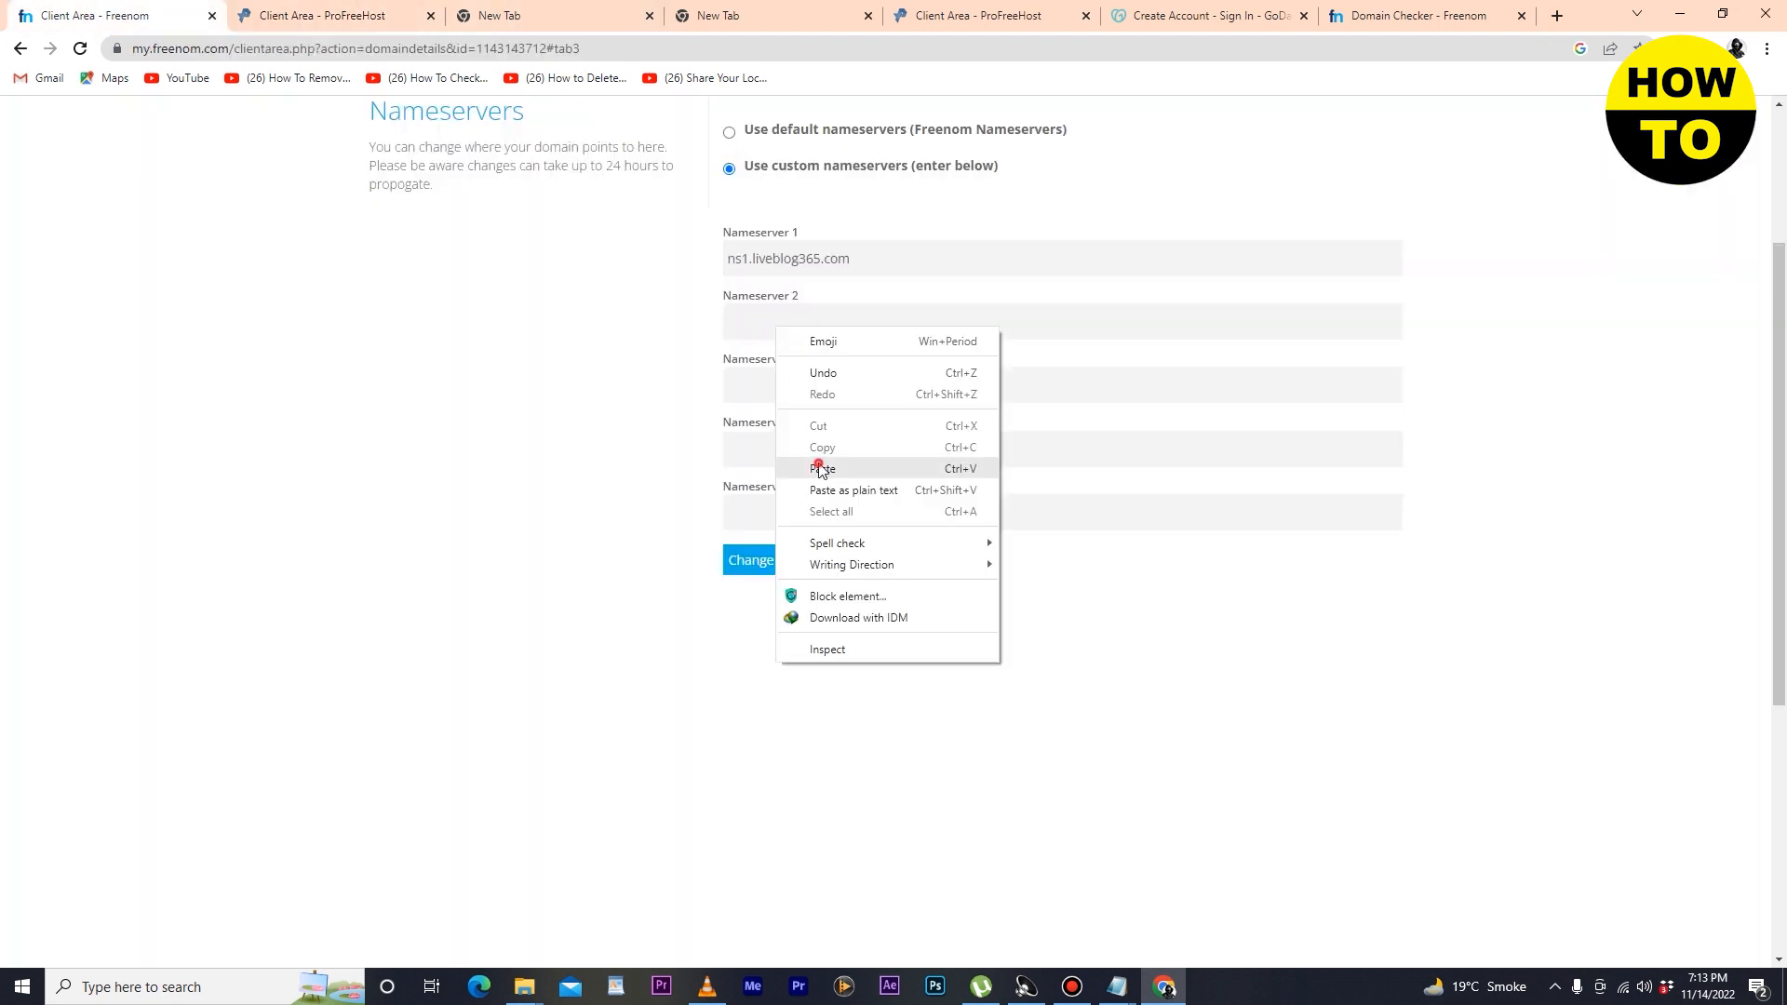
click(819, 466)
right_click(798, 389)
click(833, 527)
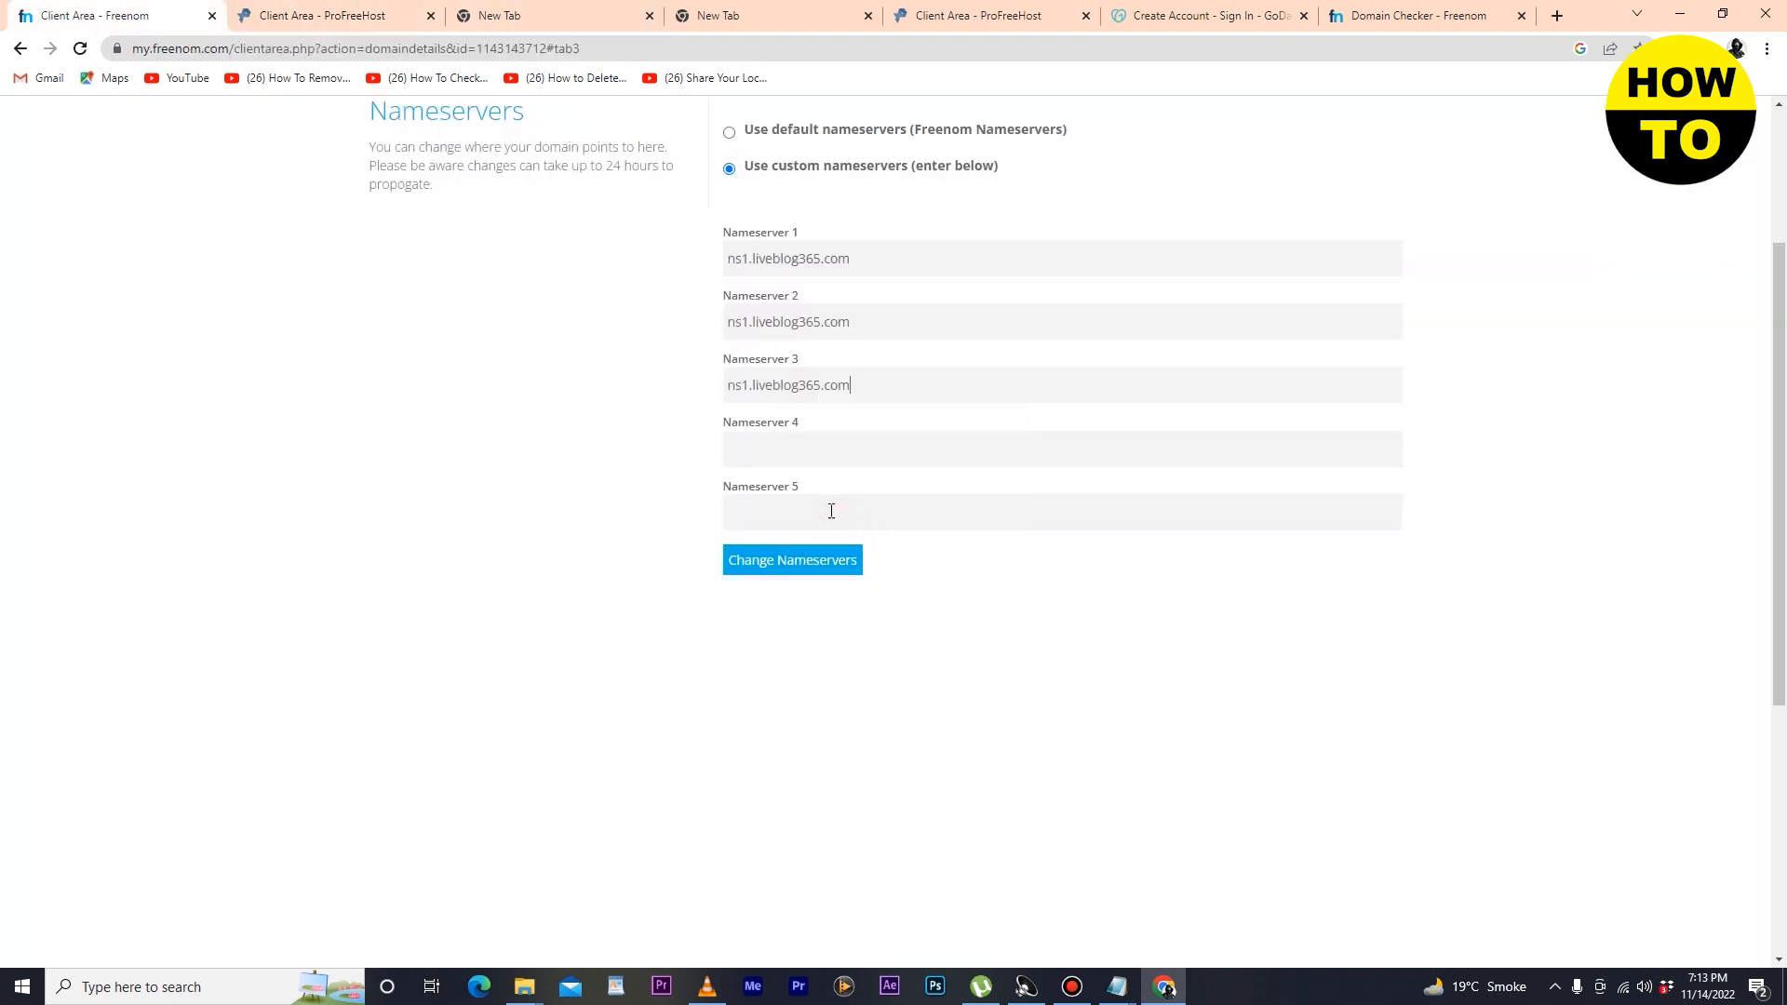
click(823, 568)
Switch to ProFreeHost, open the hosting account's control panel despite the insecure form, and approve receiving service emails.
click(324, 7)
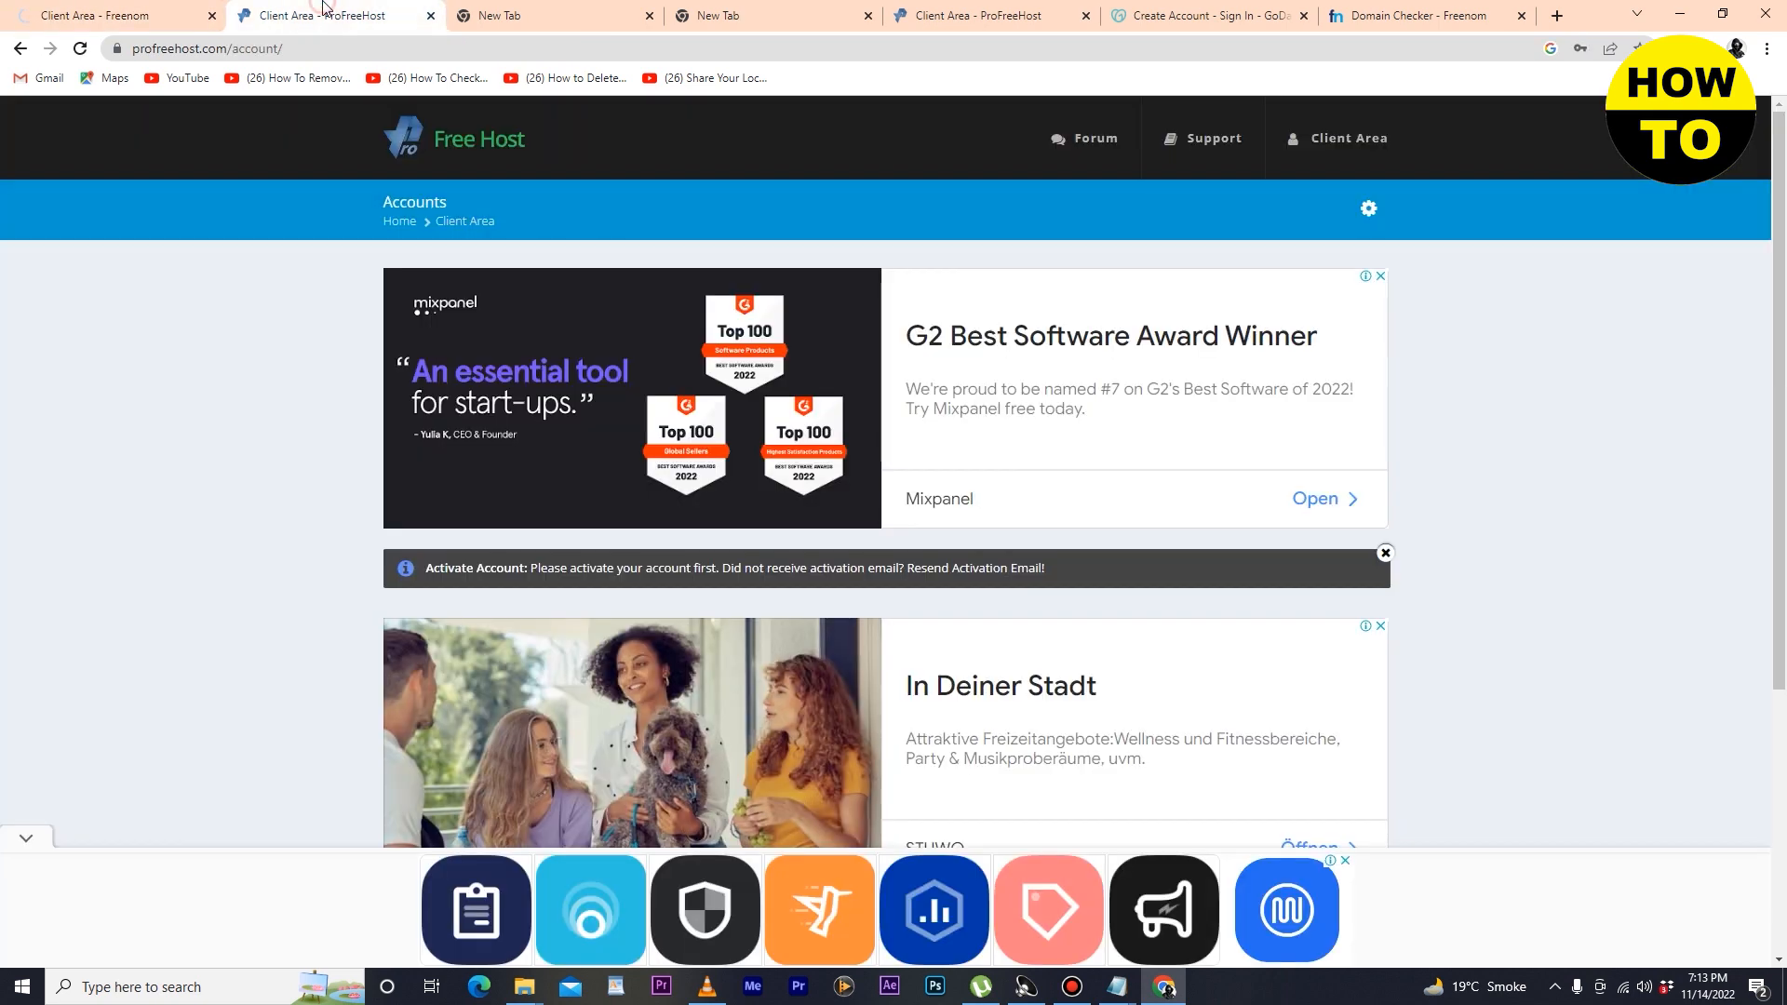
click(975, 13)
scroll(686, 447, up, 3)
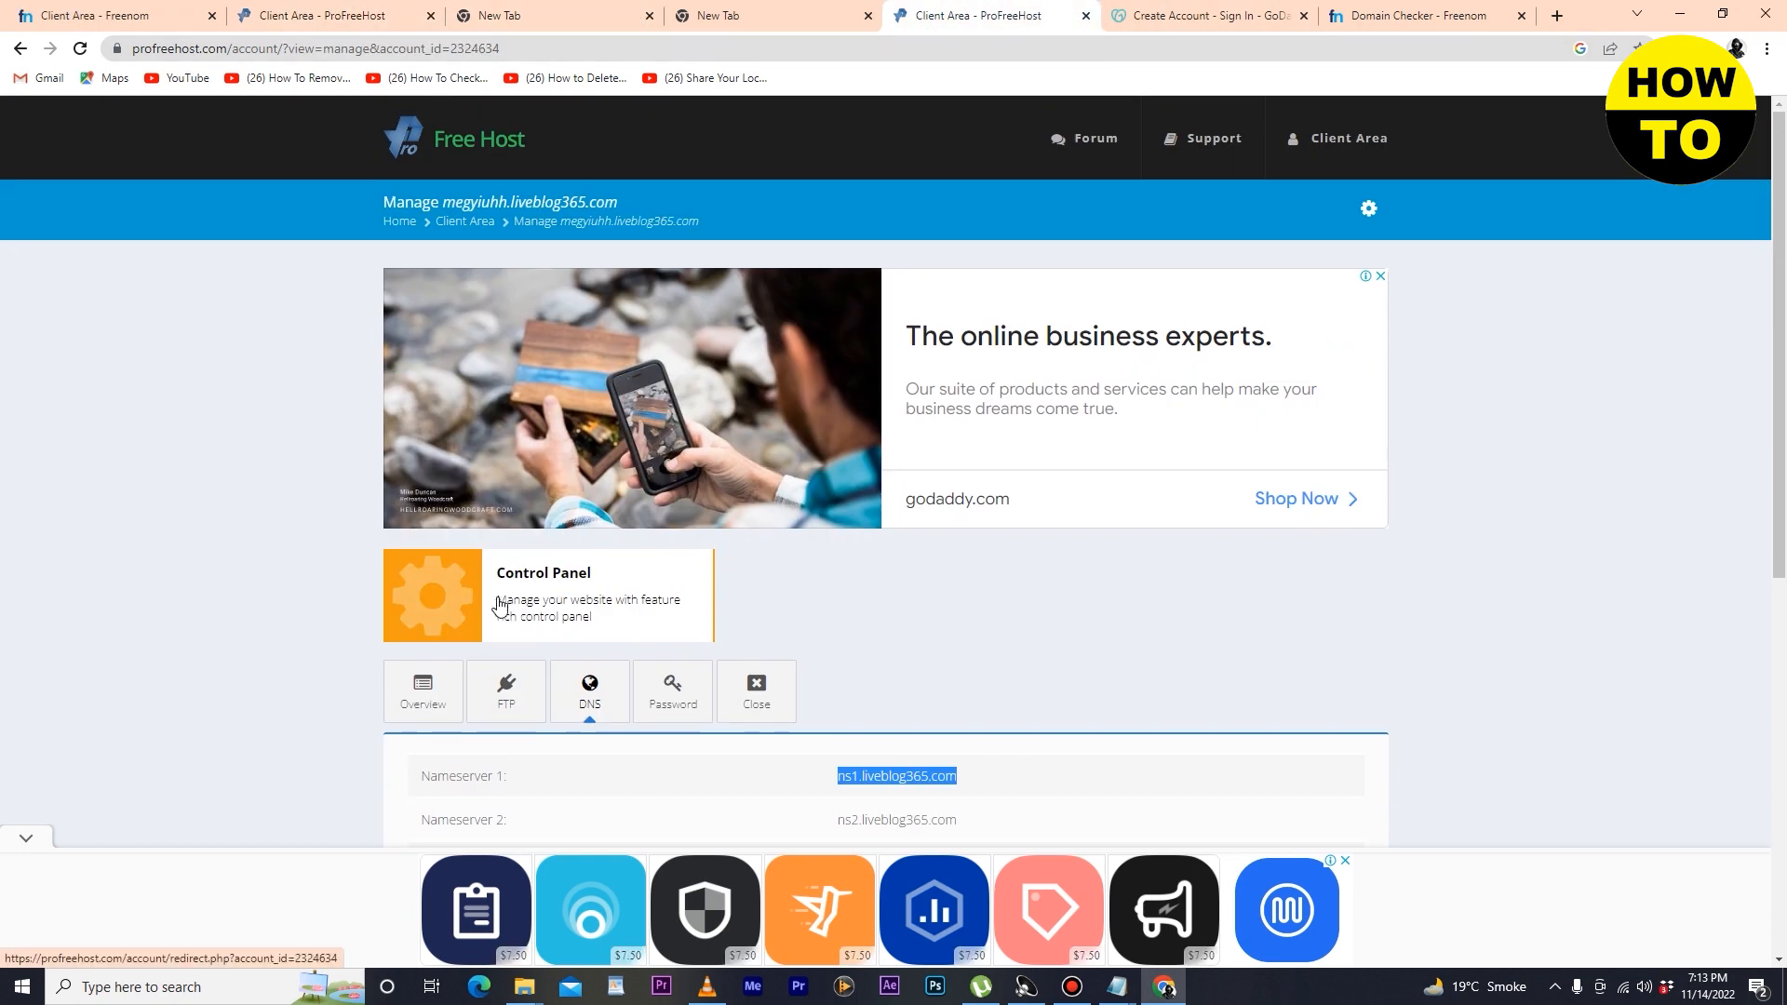
click(500, 605)
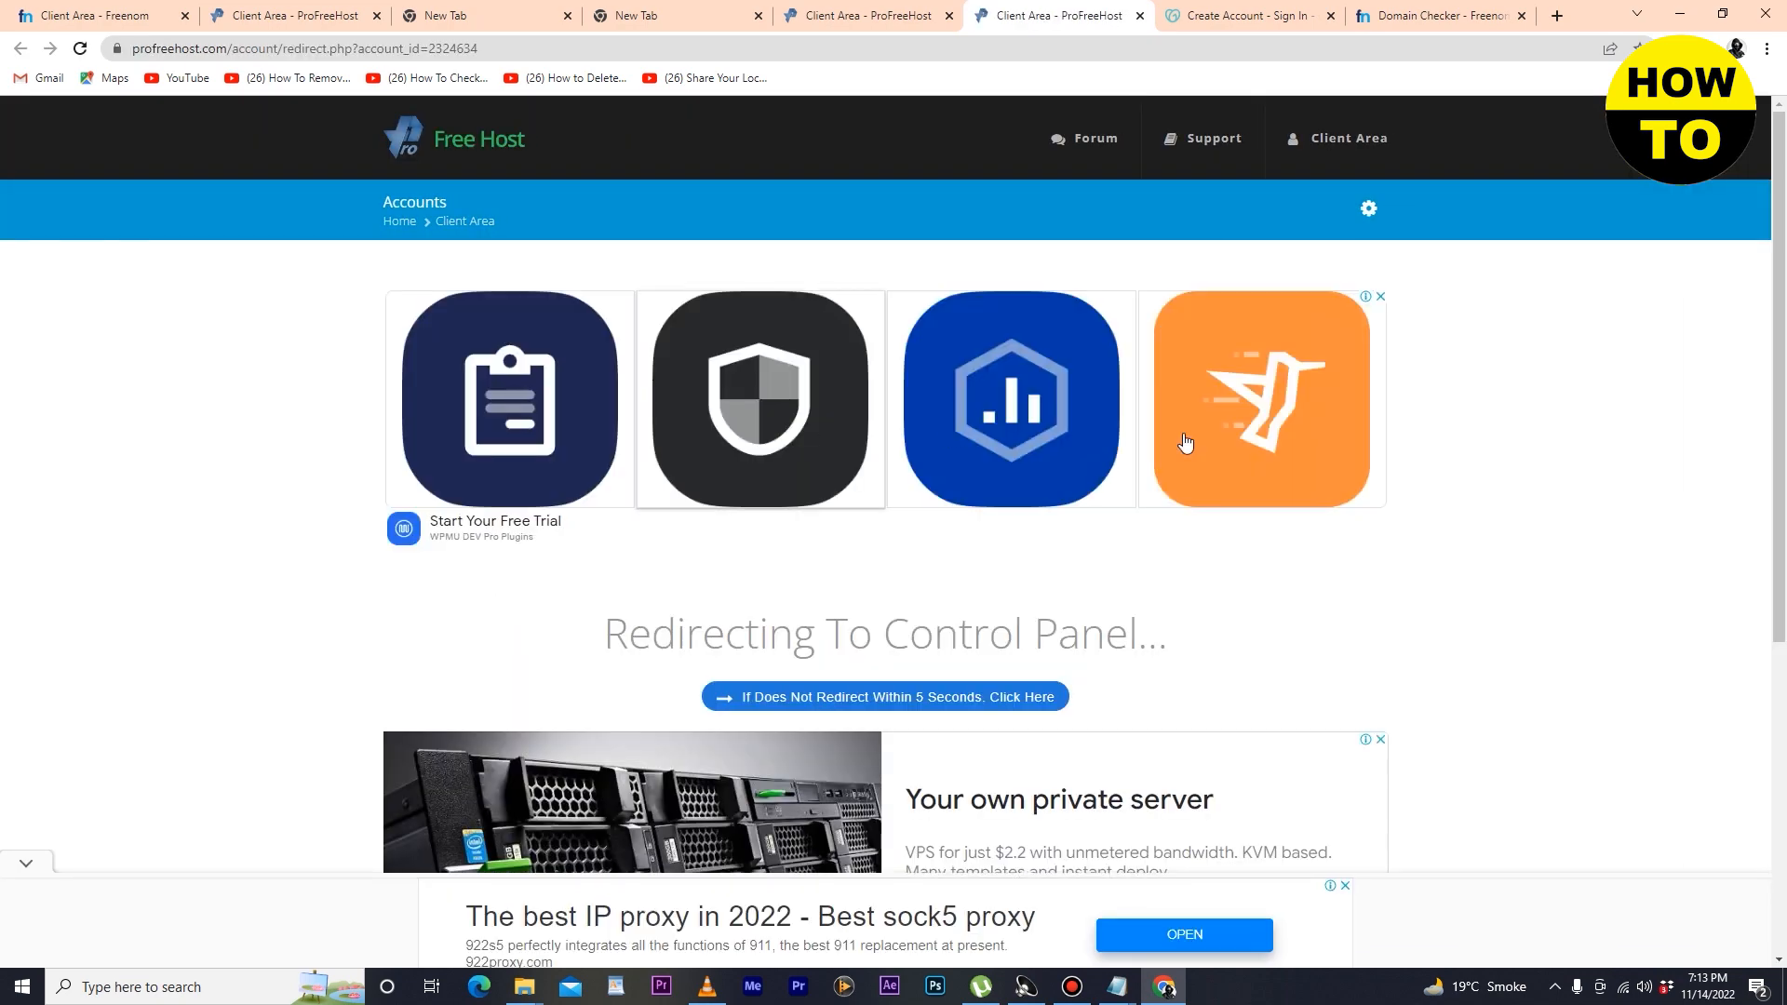
scroll(1484, 471, down, 5)
scroll(1485, 471, up, 5)
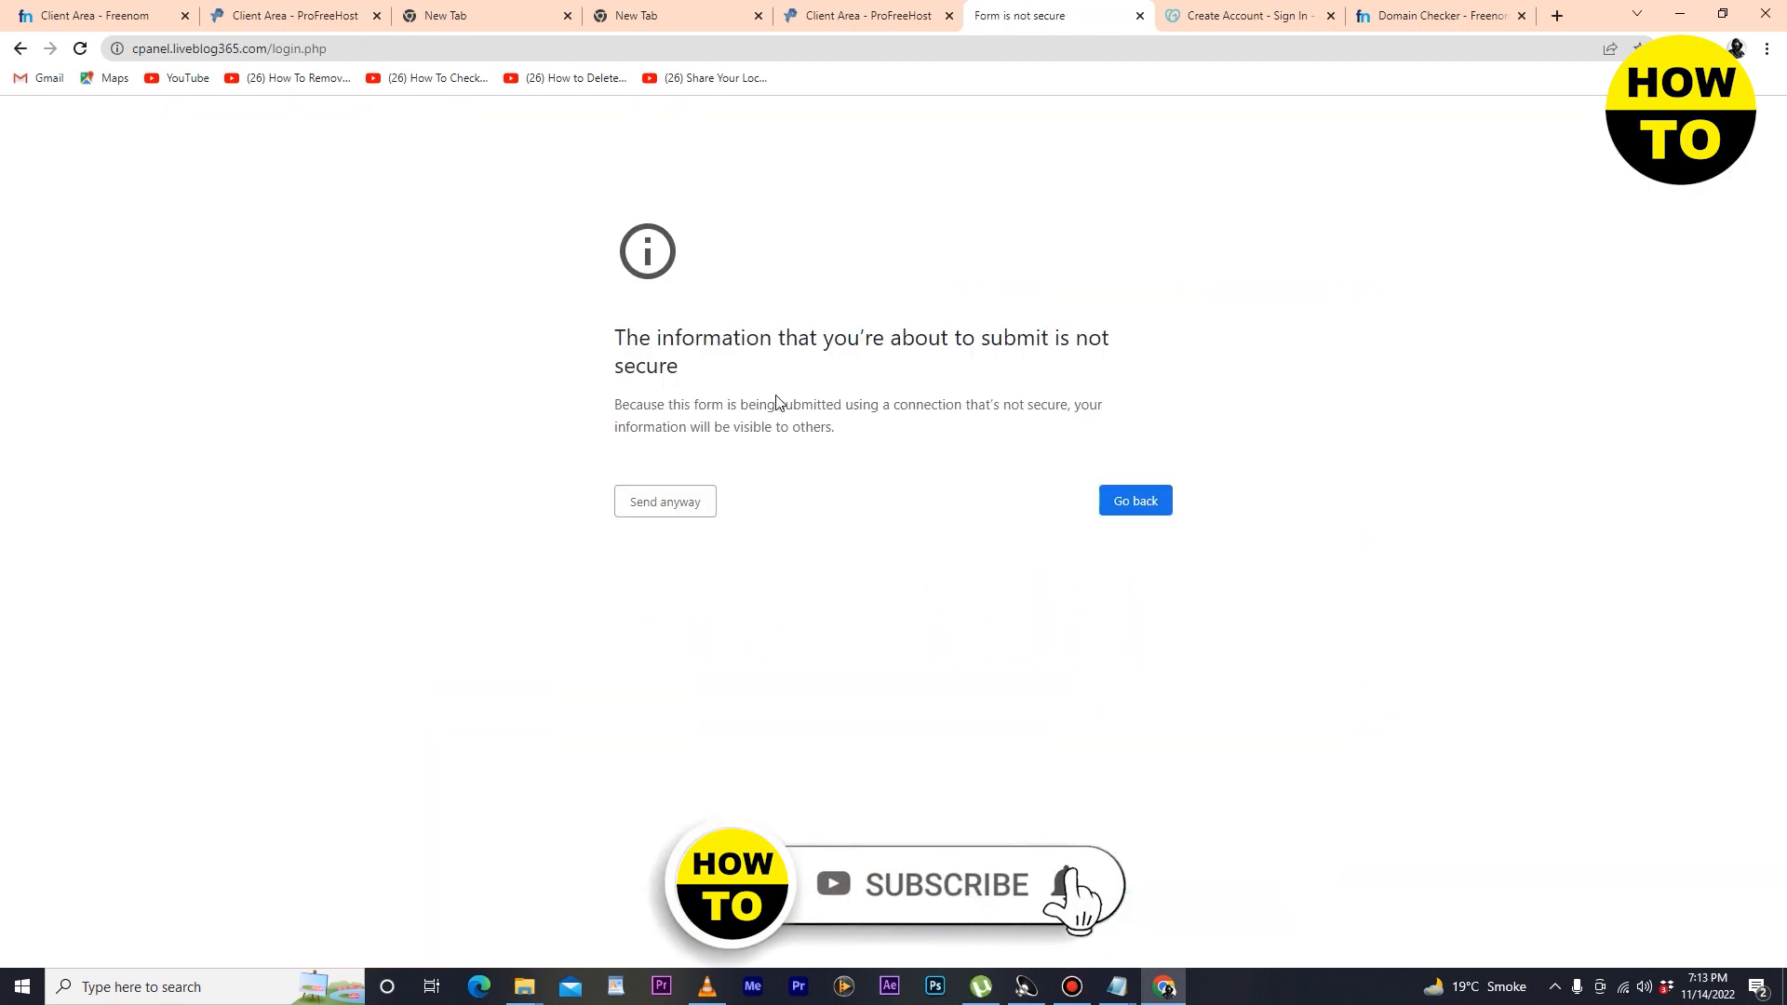
click(682, 511)
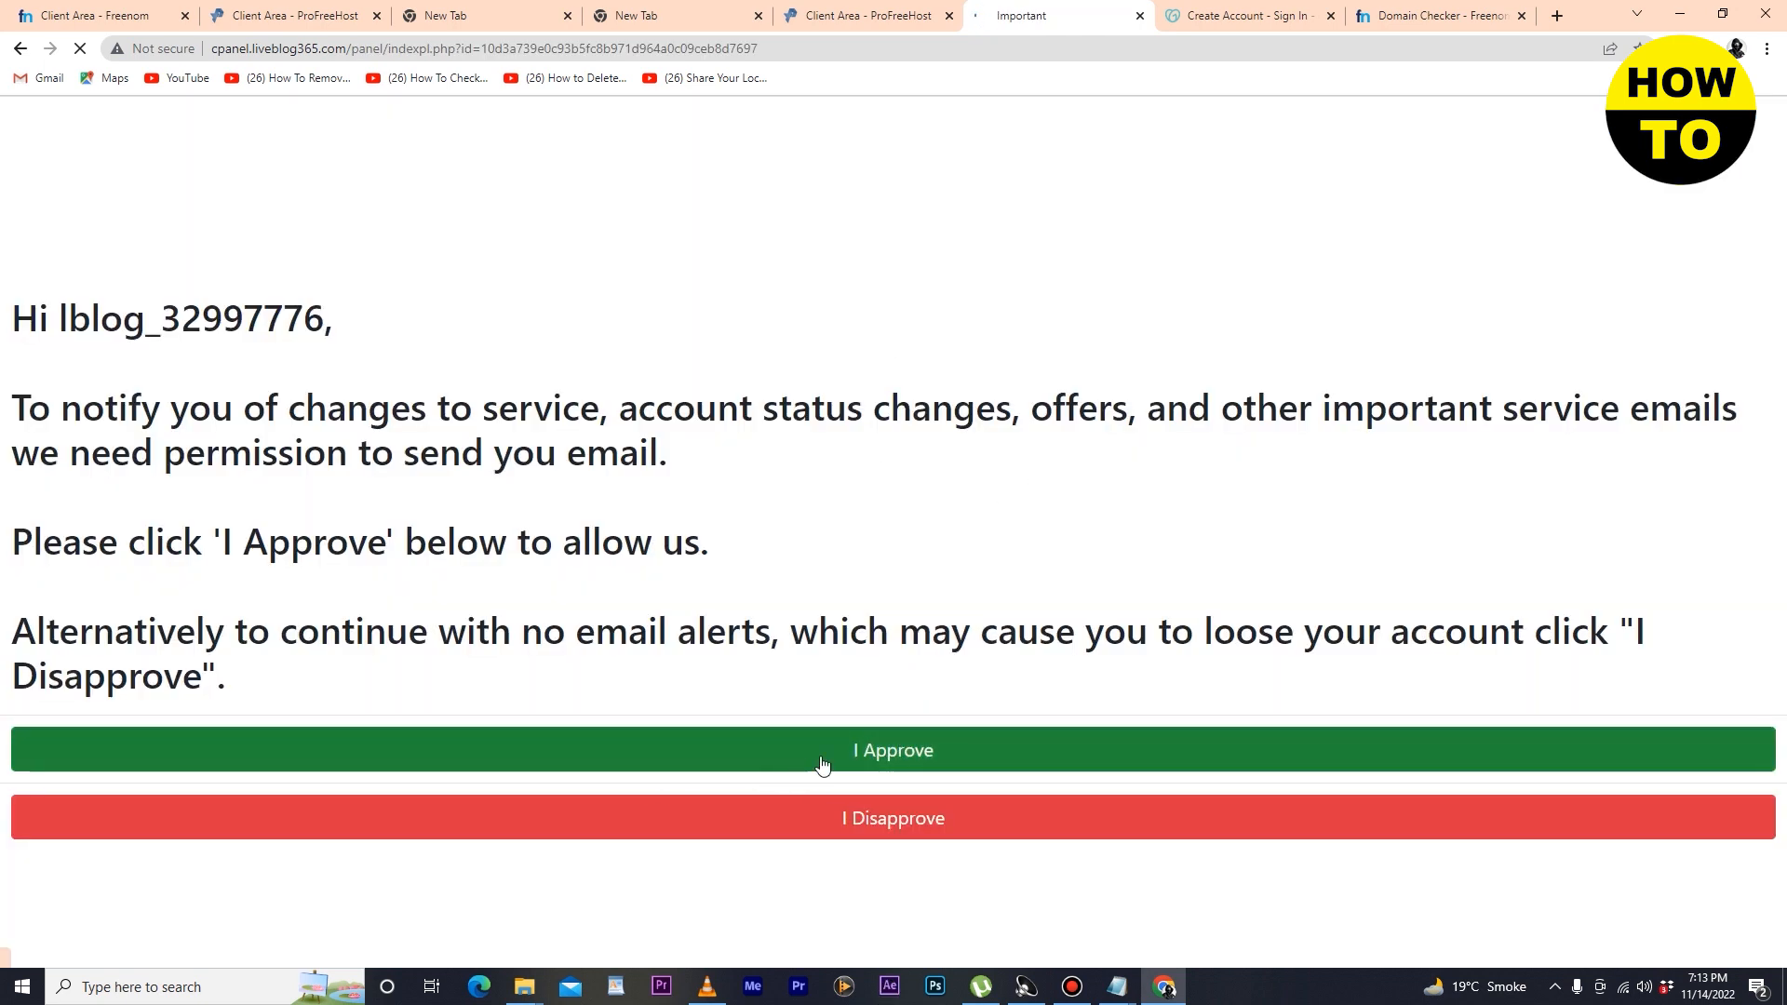
click(771, 765)
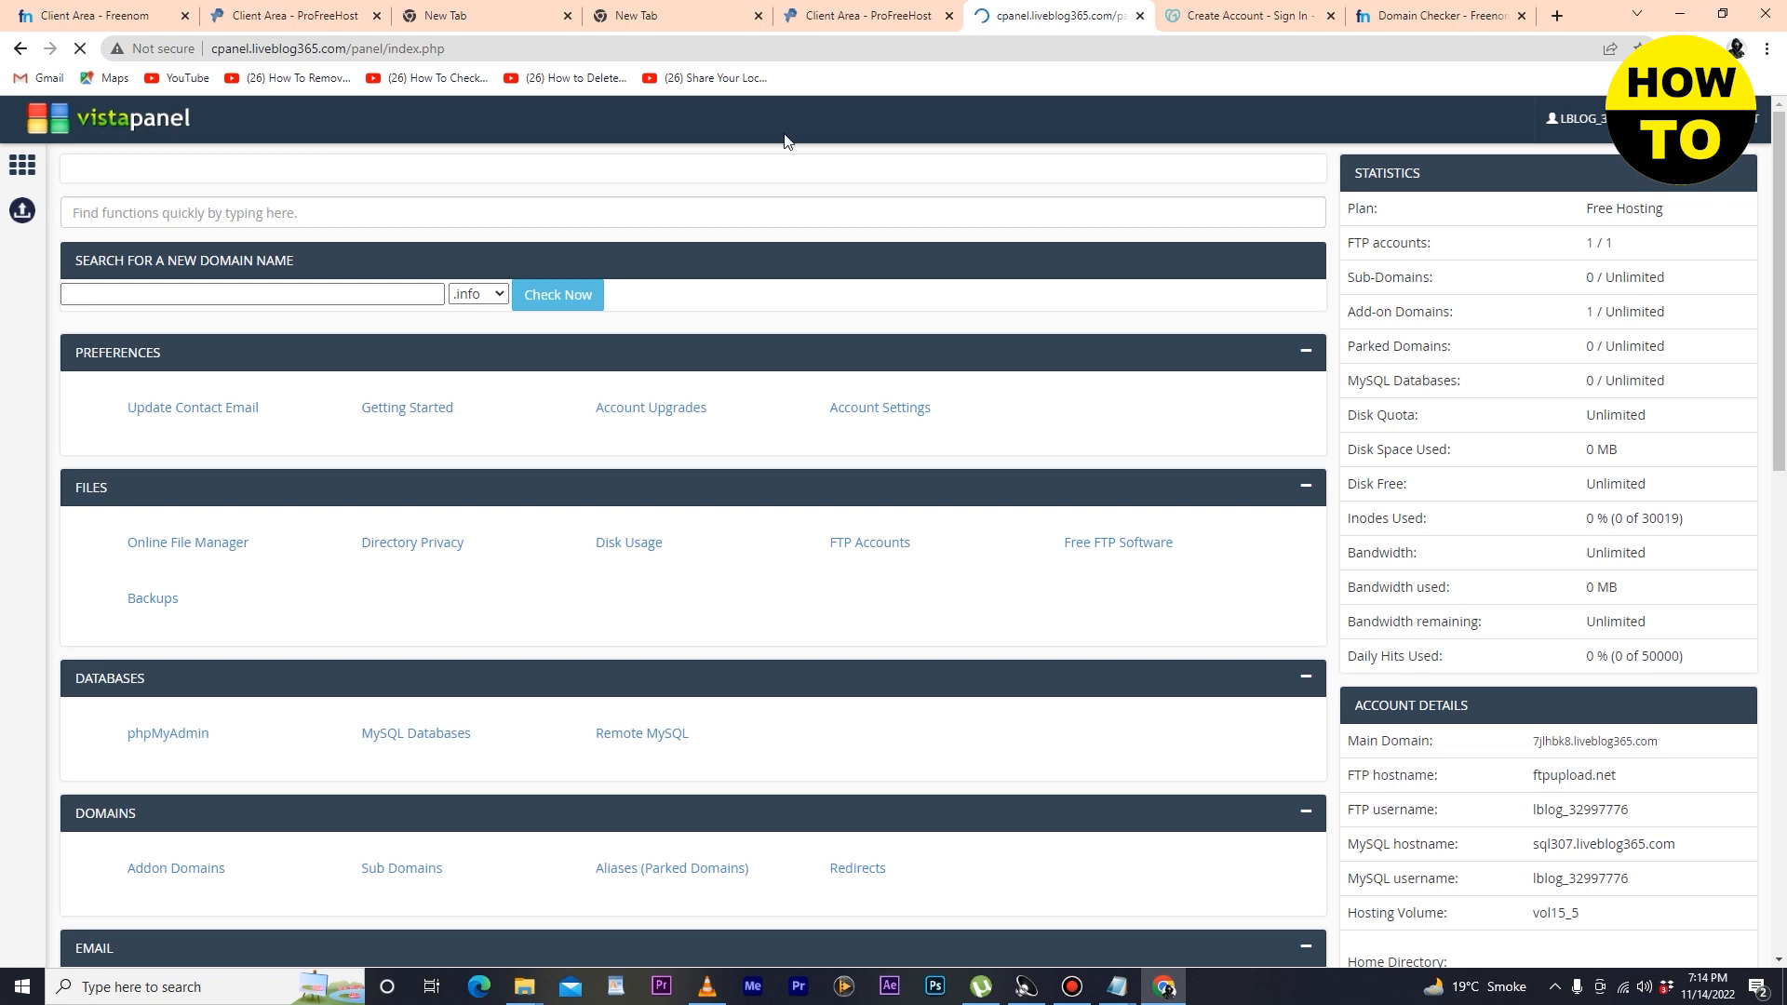
Open the Softaculous Apps Installer from the hosting control panel and start a WordPress installation.
scroll(944, 464, down, 8)
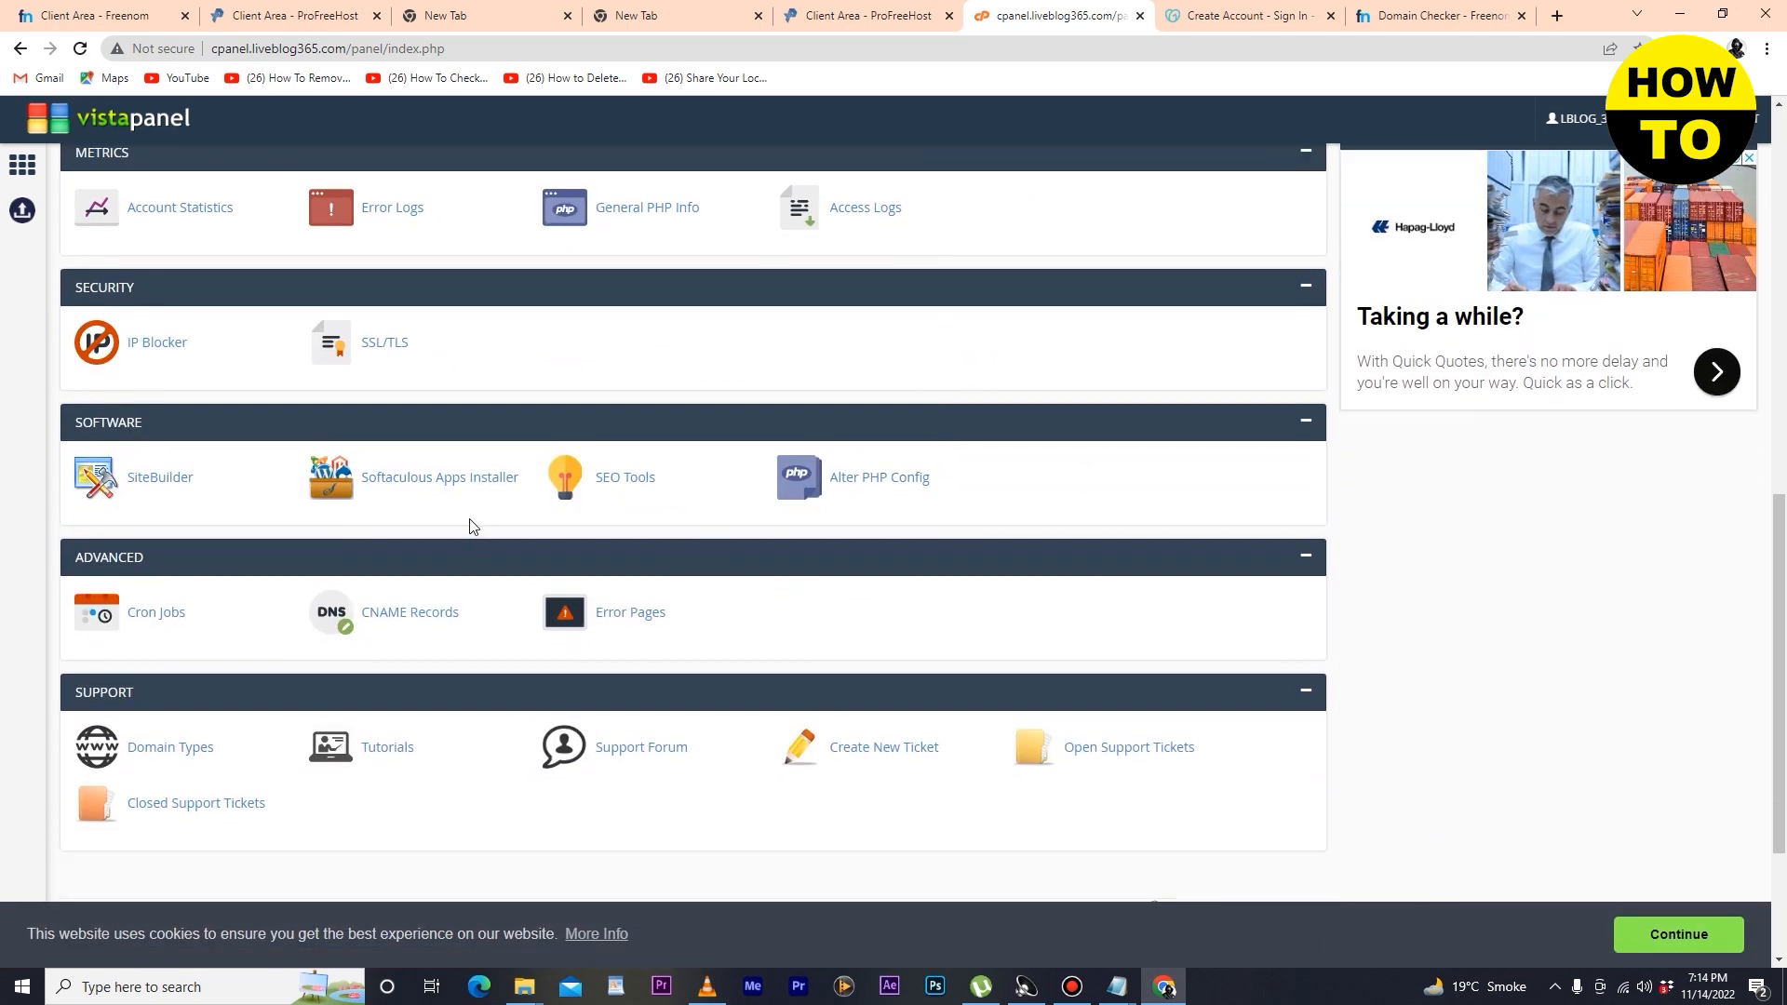
click(425, 487)
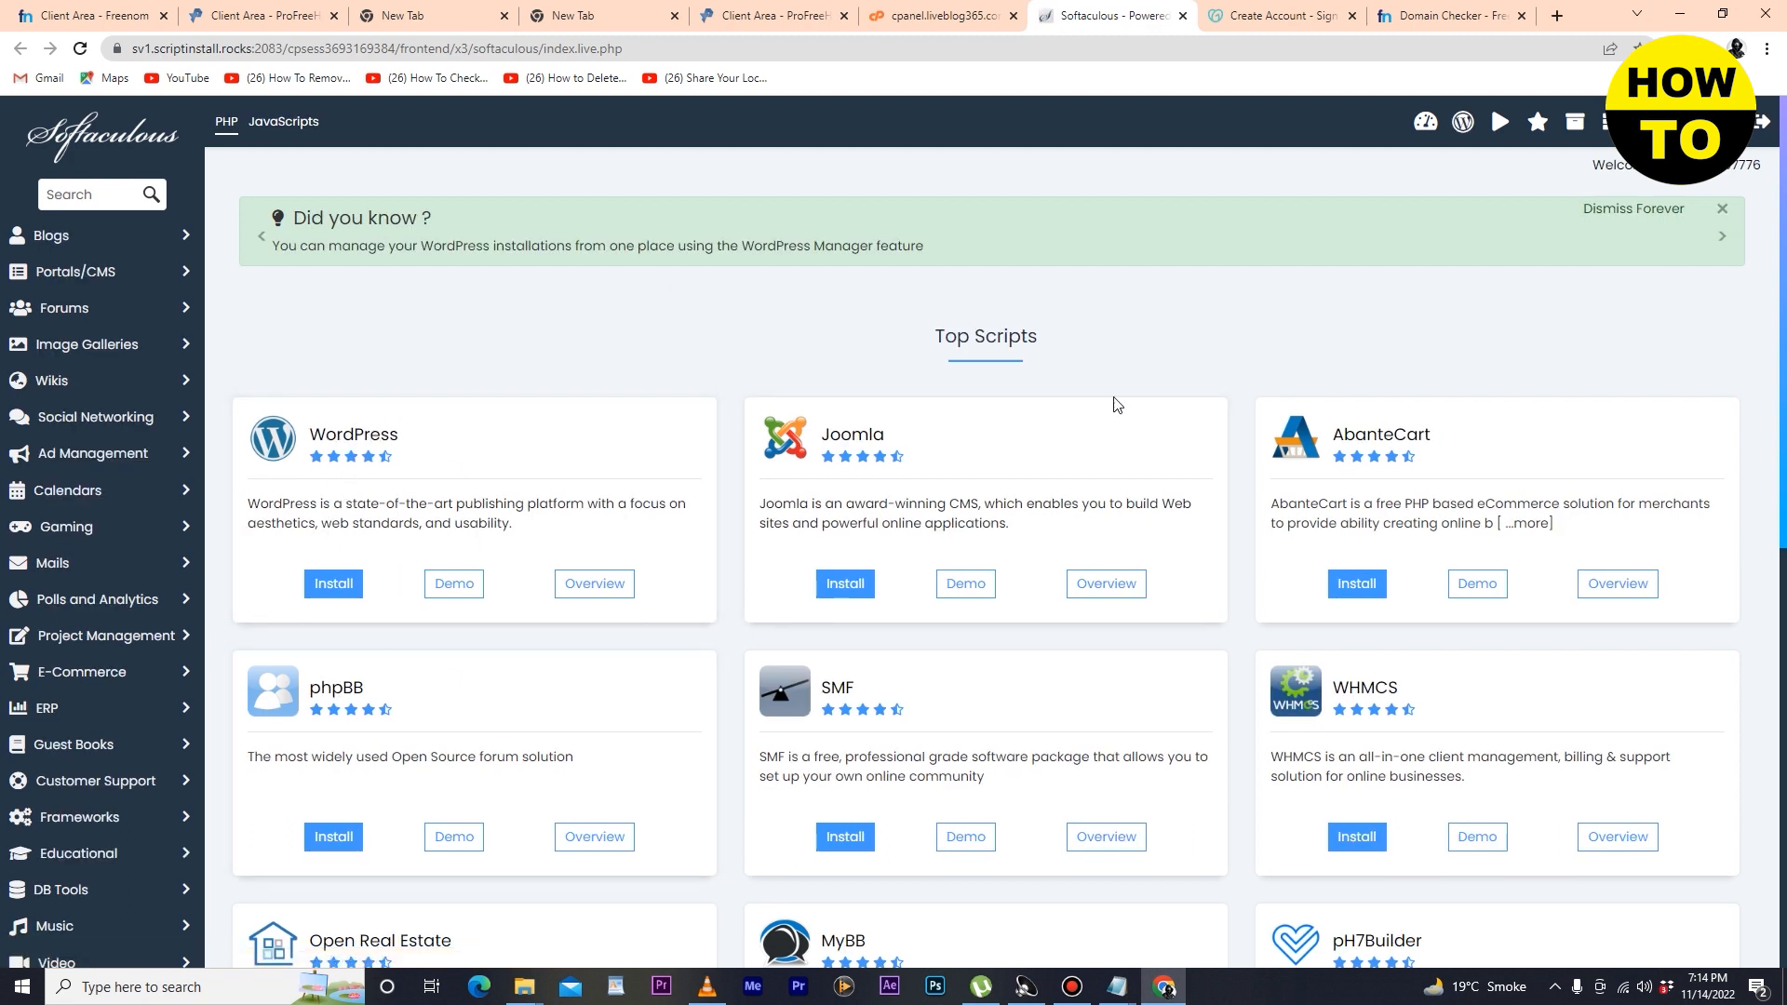
click(350, 589)
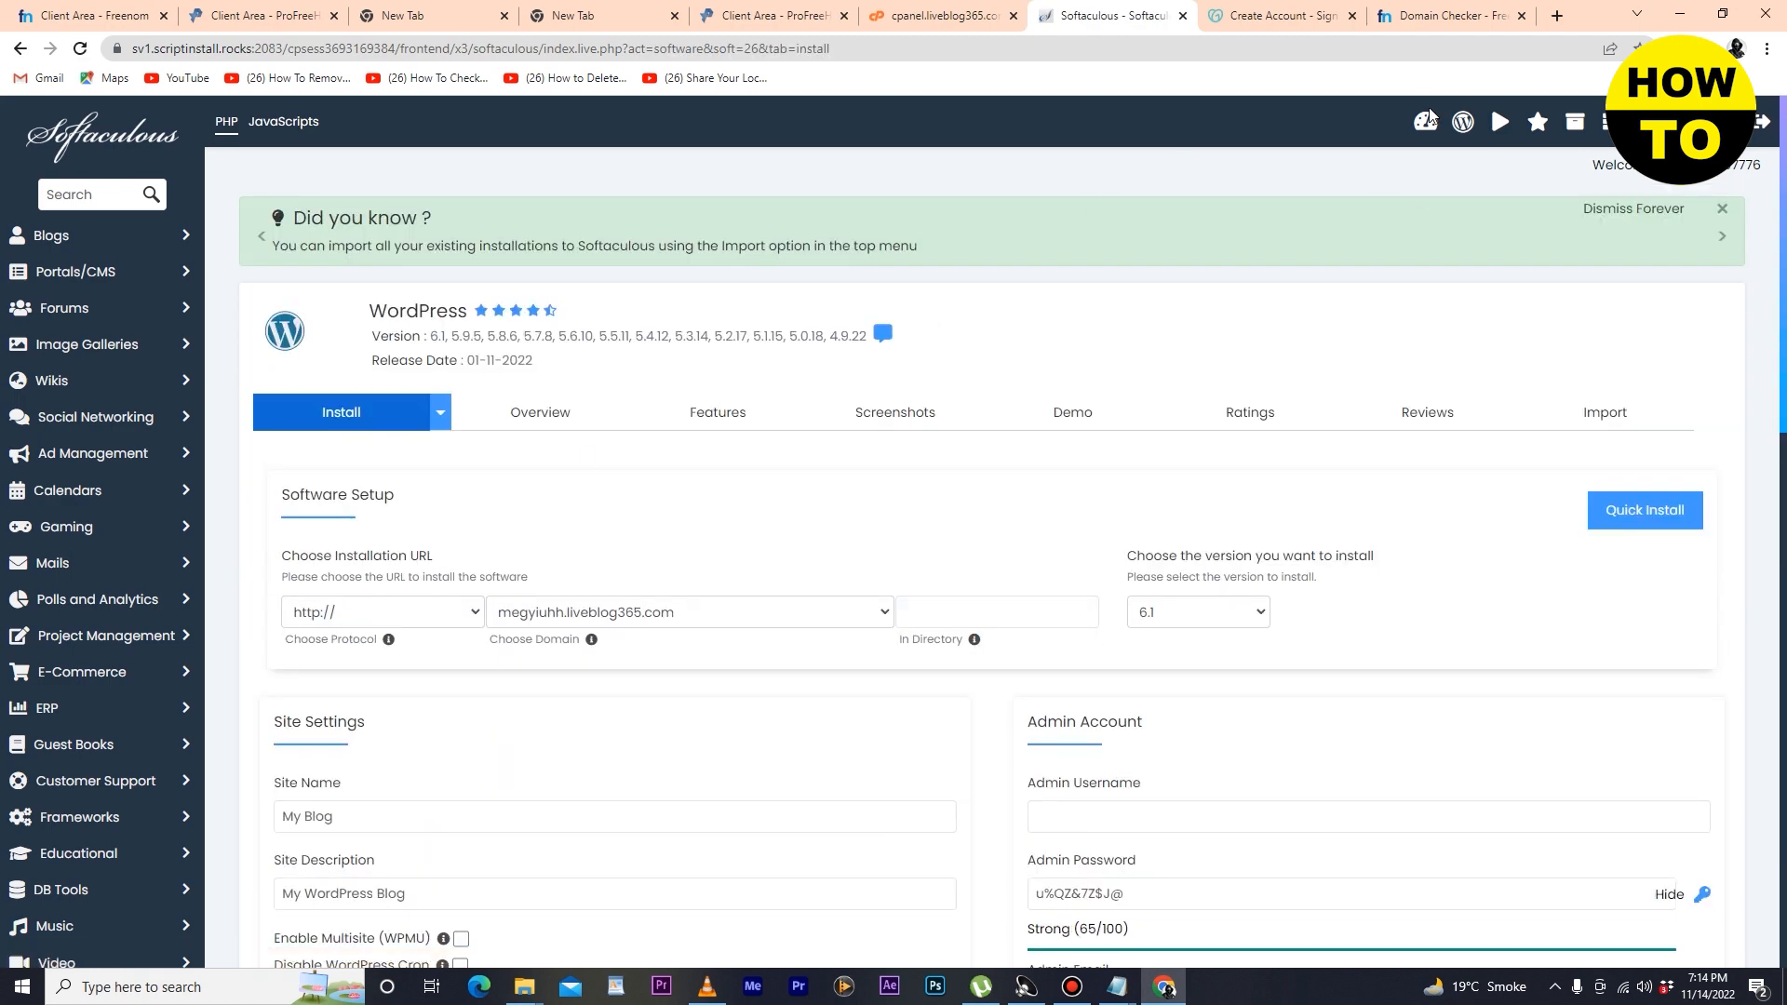
Set the WordPress site name to jiji and the site description to kokokoijo.
scroll(470, 603, down, 4)
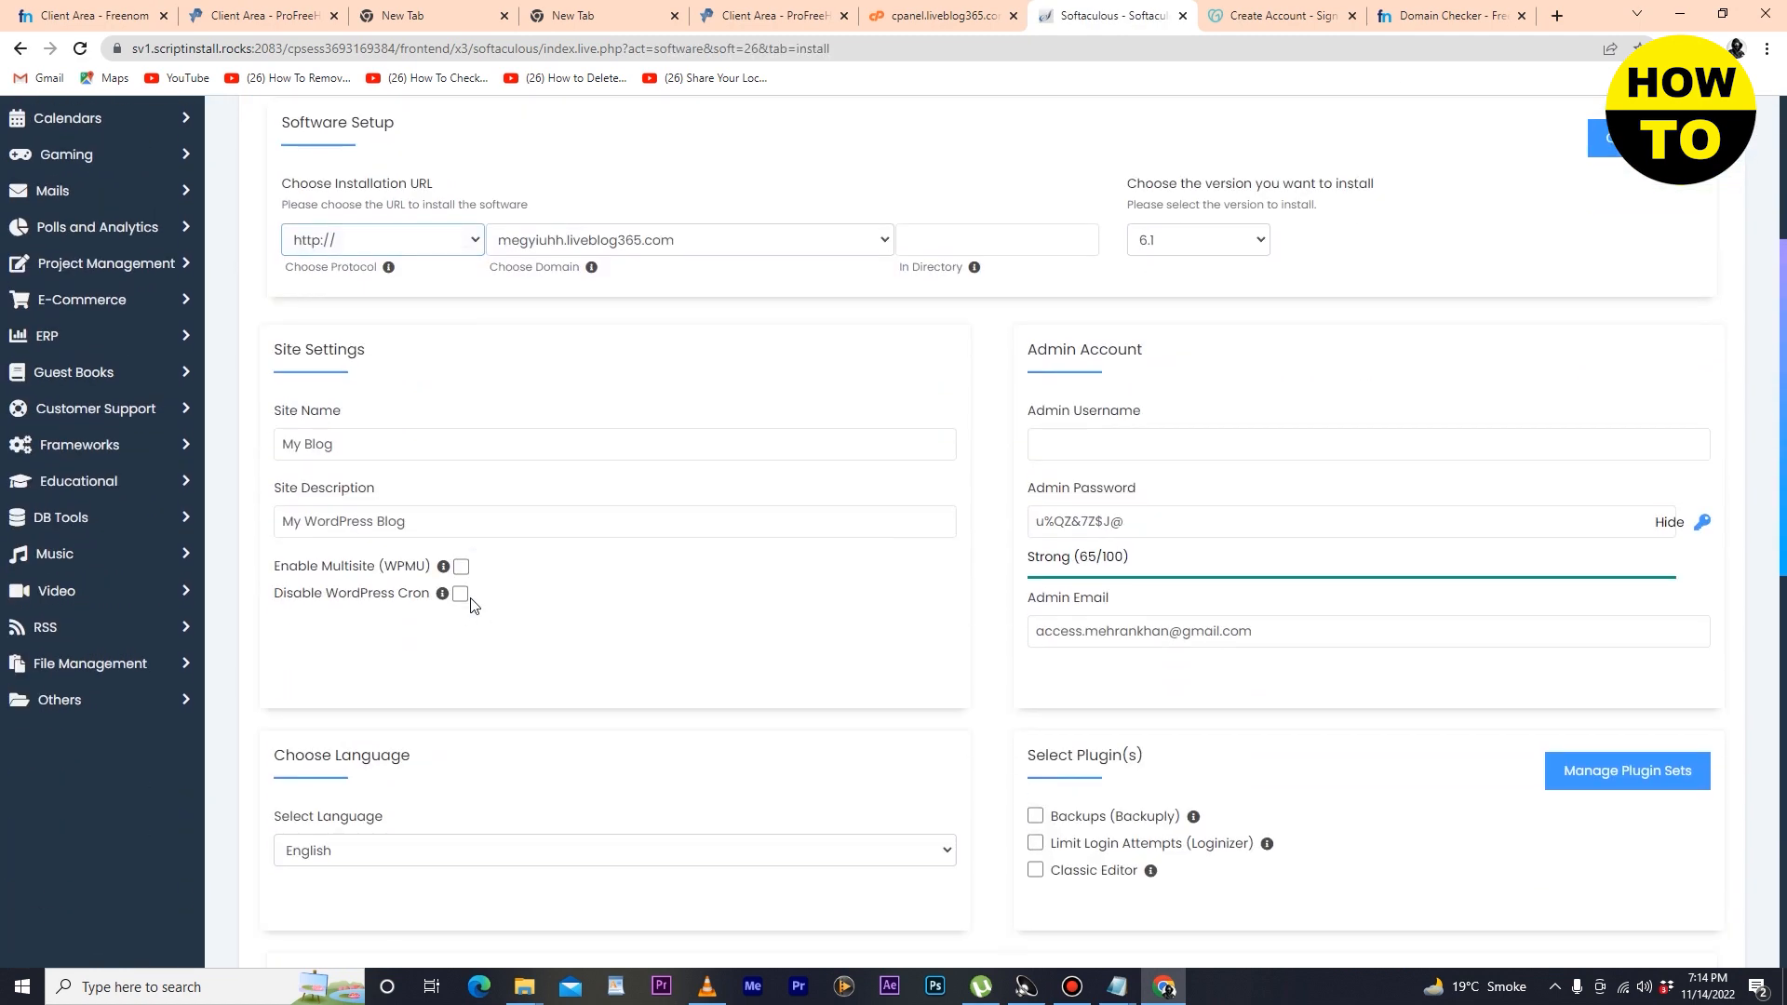
scroll(410, 470, up, 3)
scroll(411, 475, down, 3)
click(418, 435)
drag(418, 436, 297, 433)
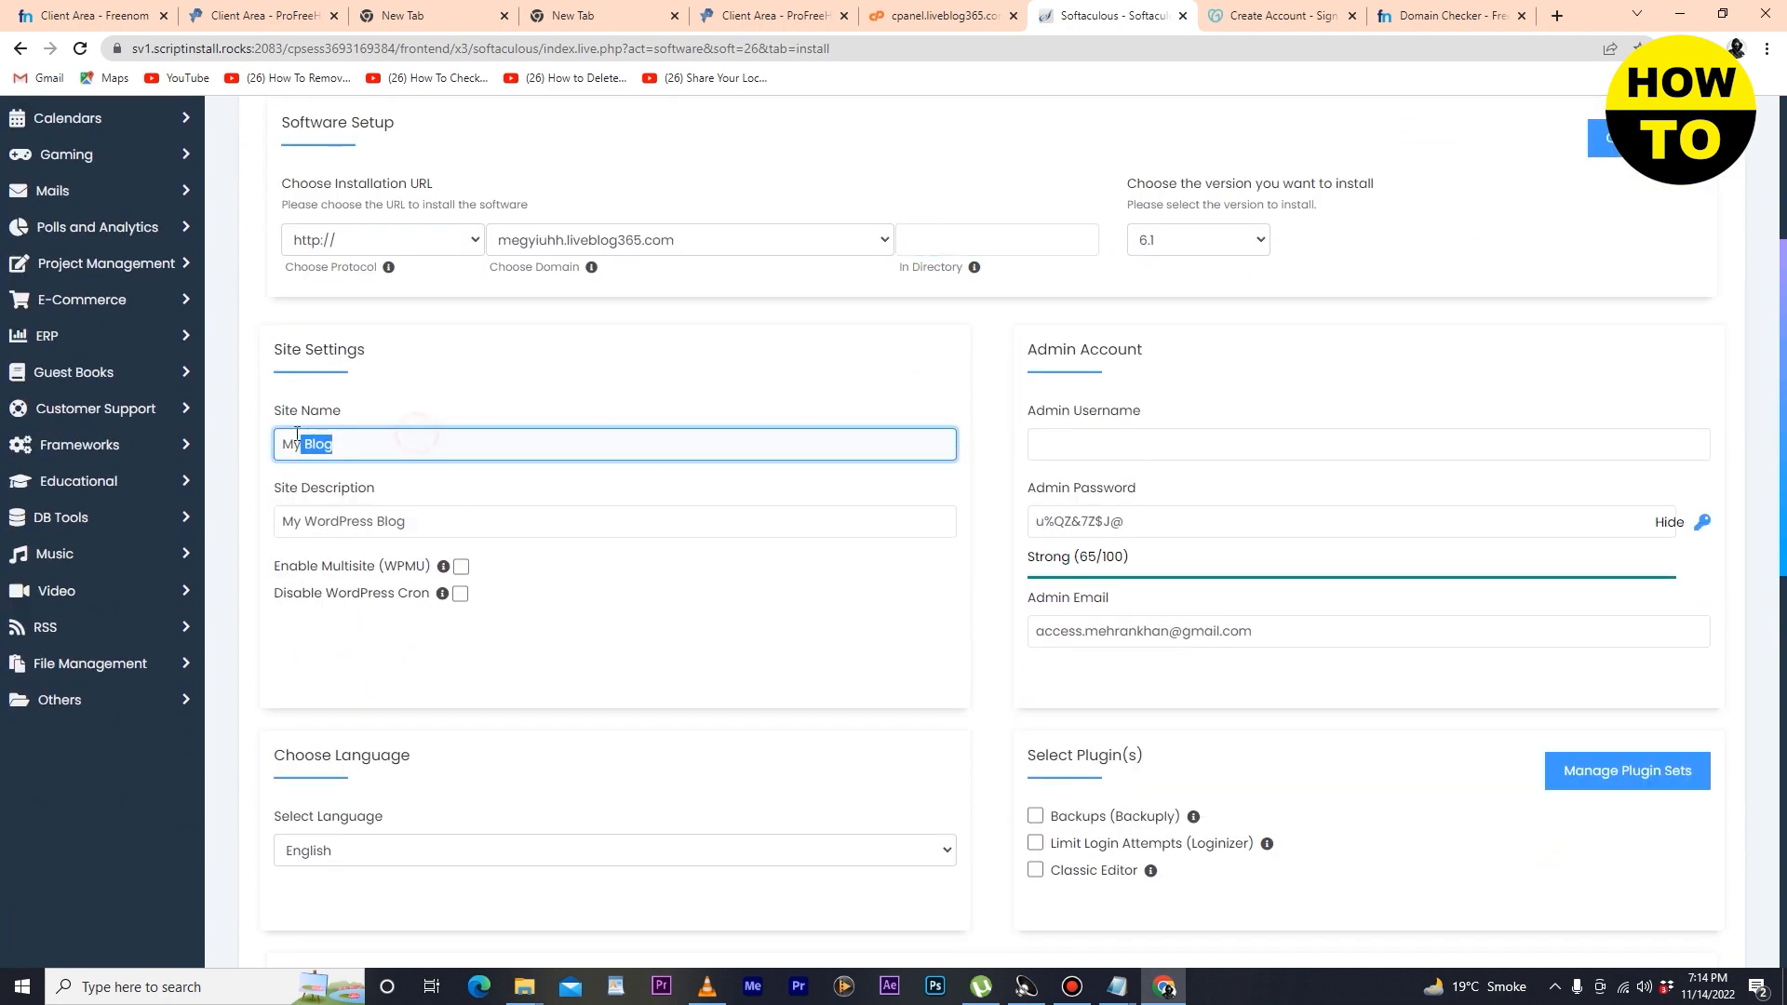
text(jiji)
triple_click(416, 526)
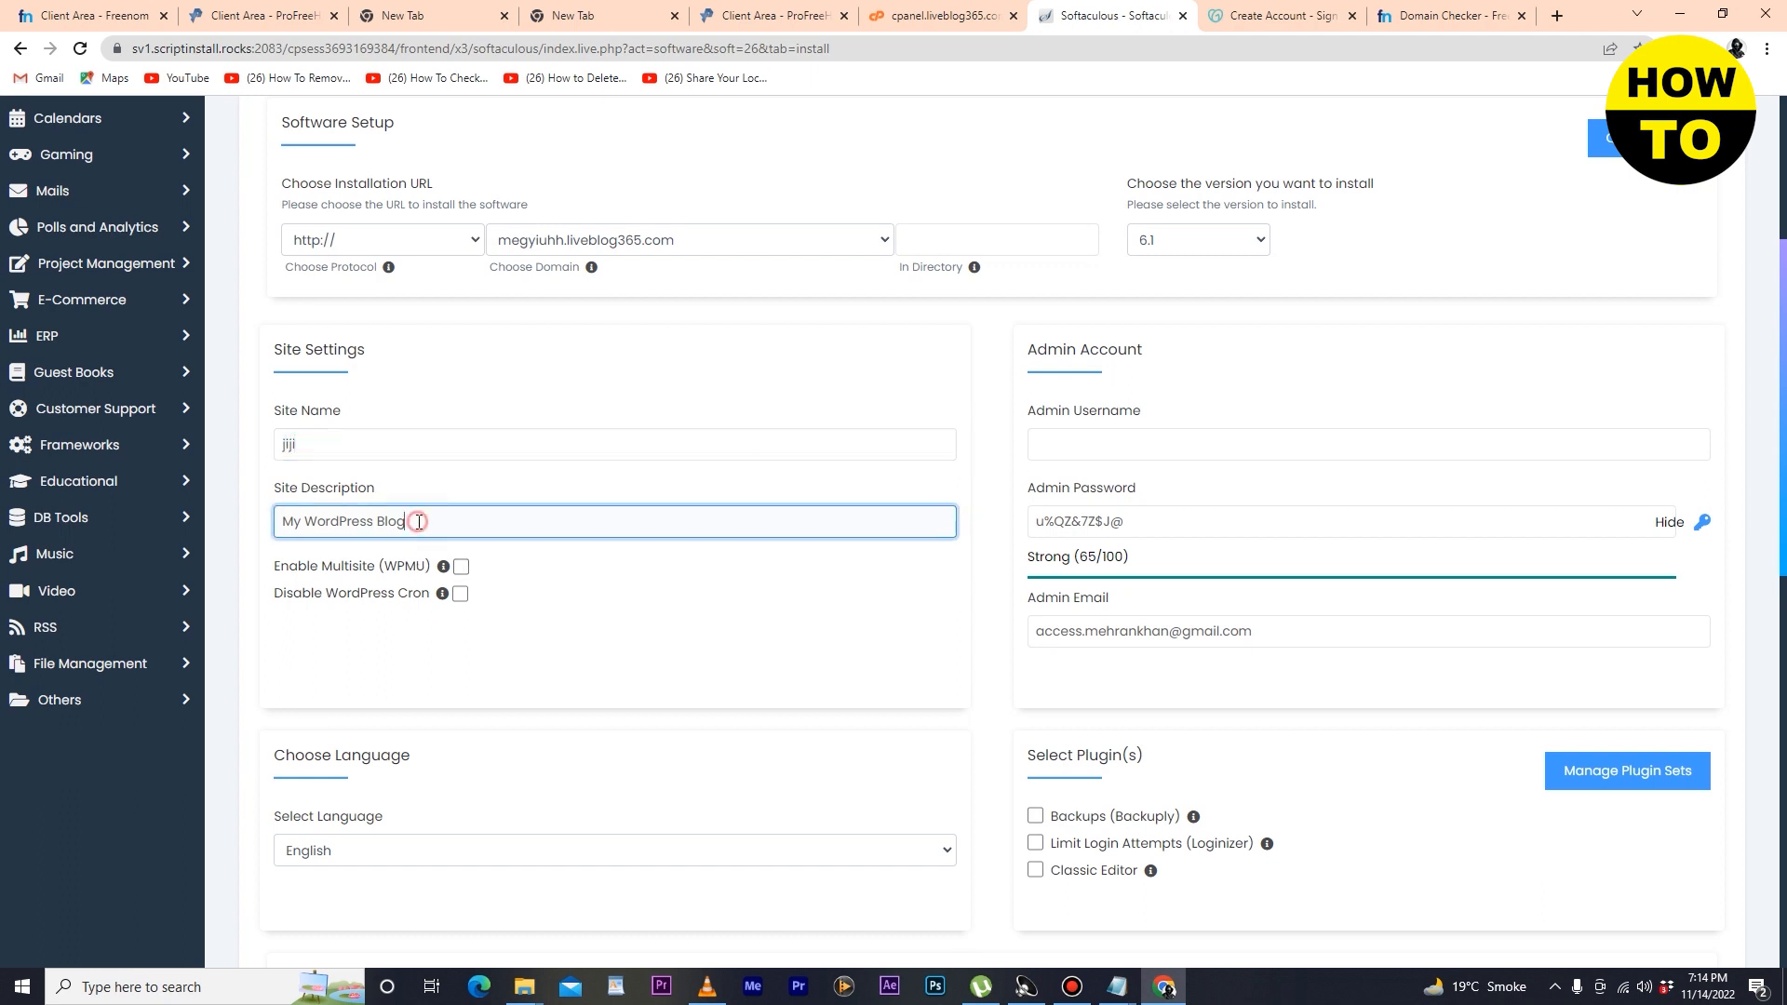
text(kokokoijo)
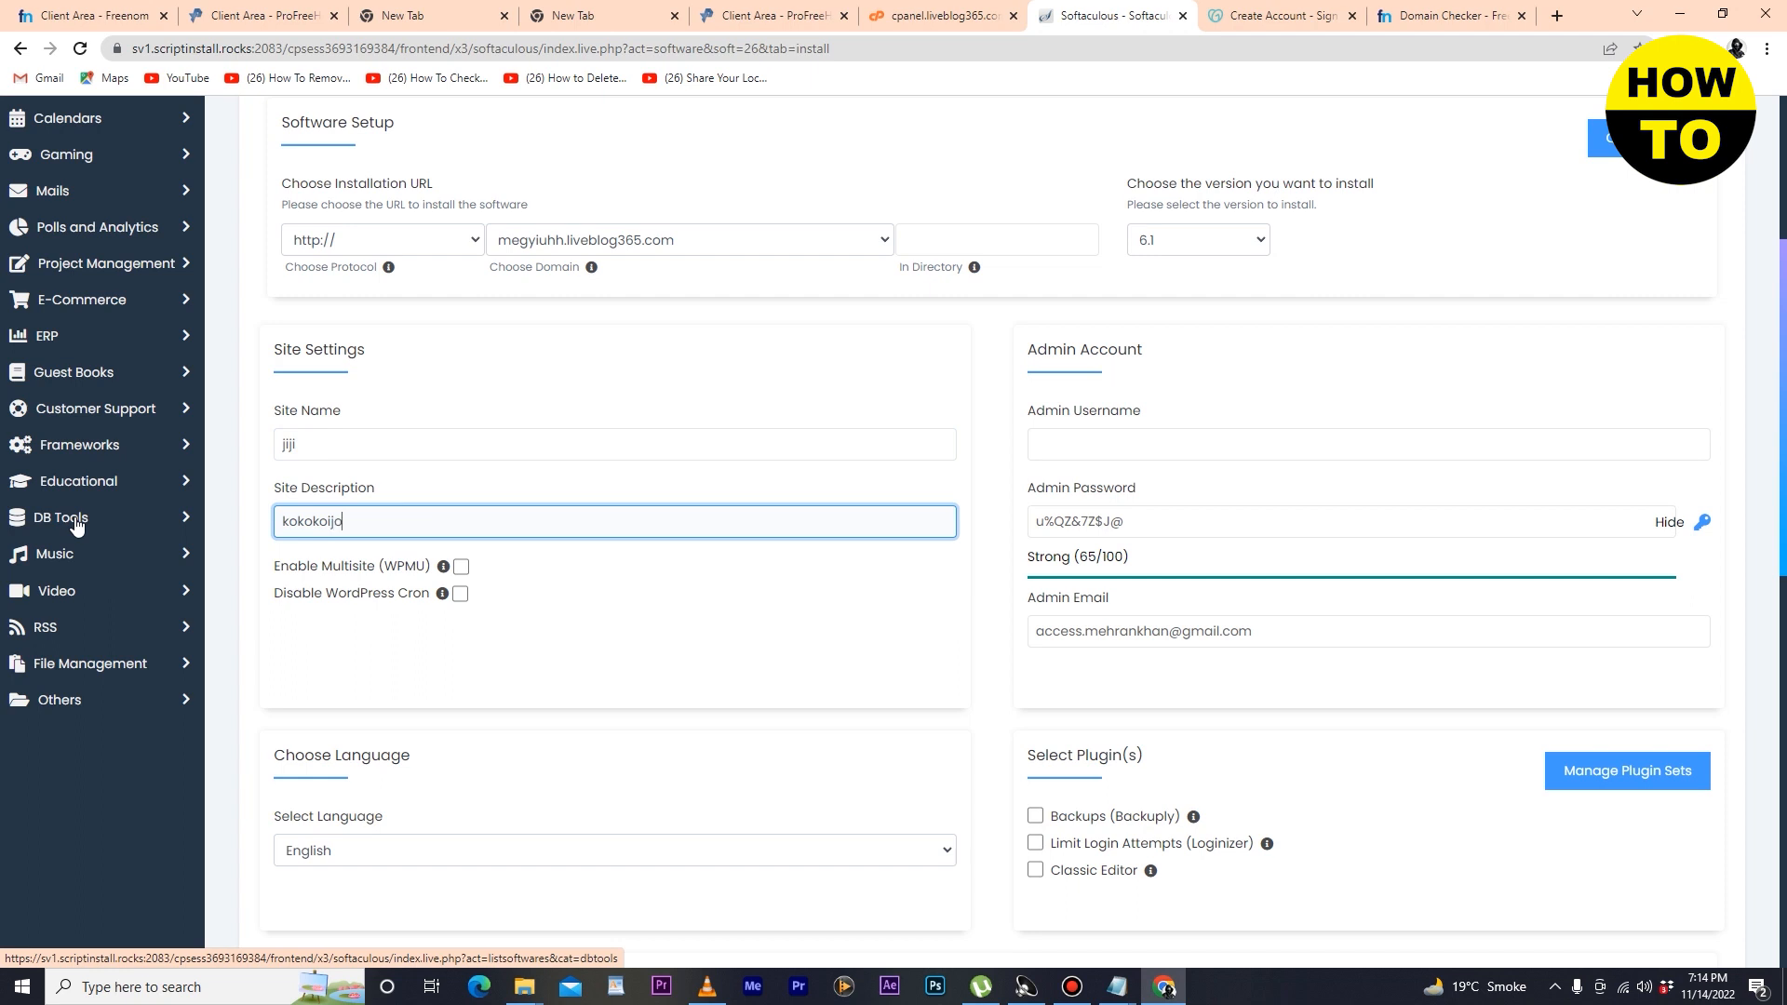
Review the admin account fields and the language choices of the WordPress installation, keeping English.
click(1079, 450)
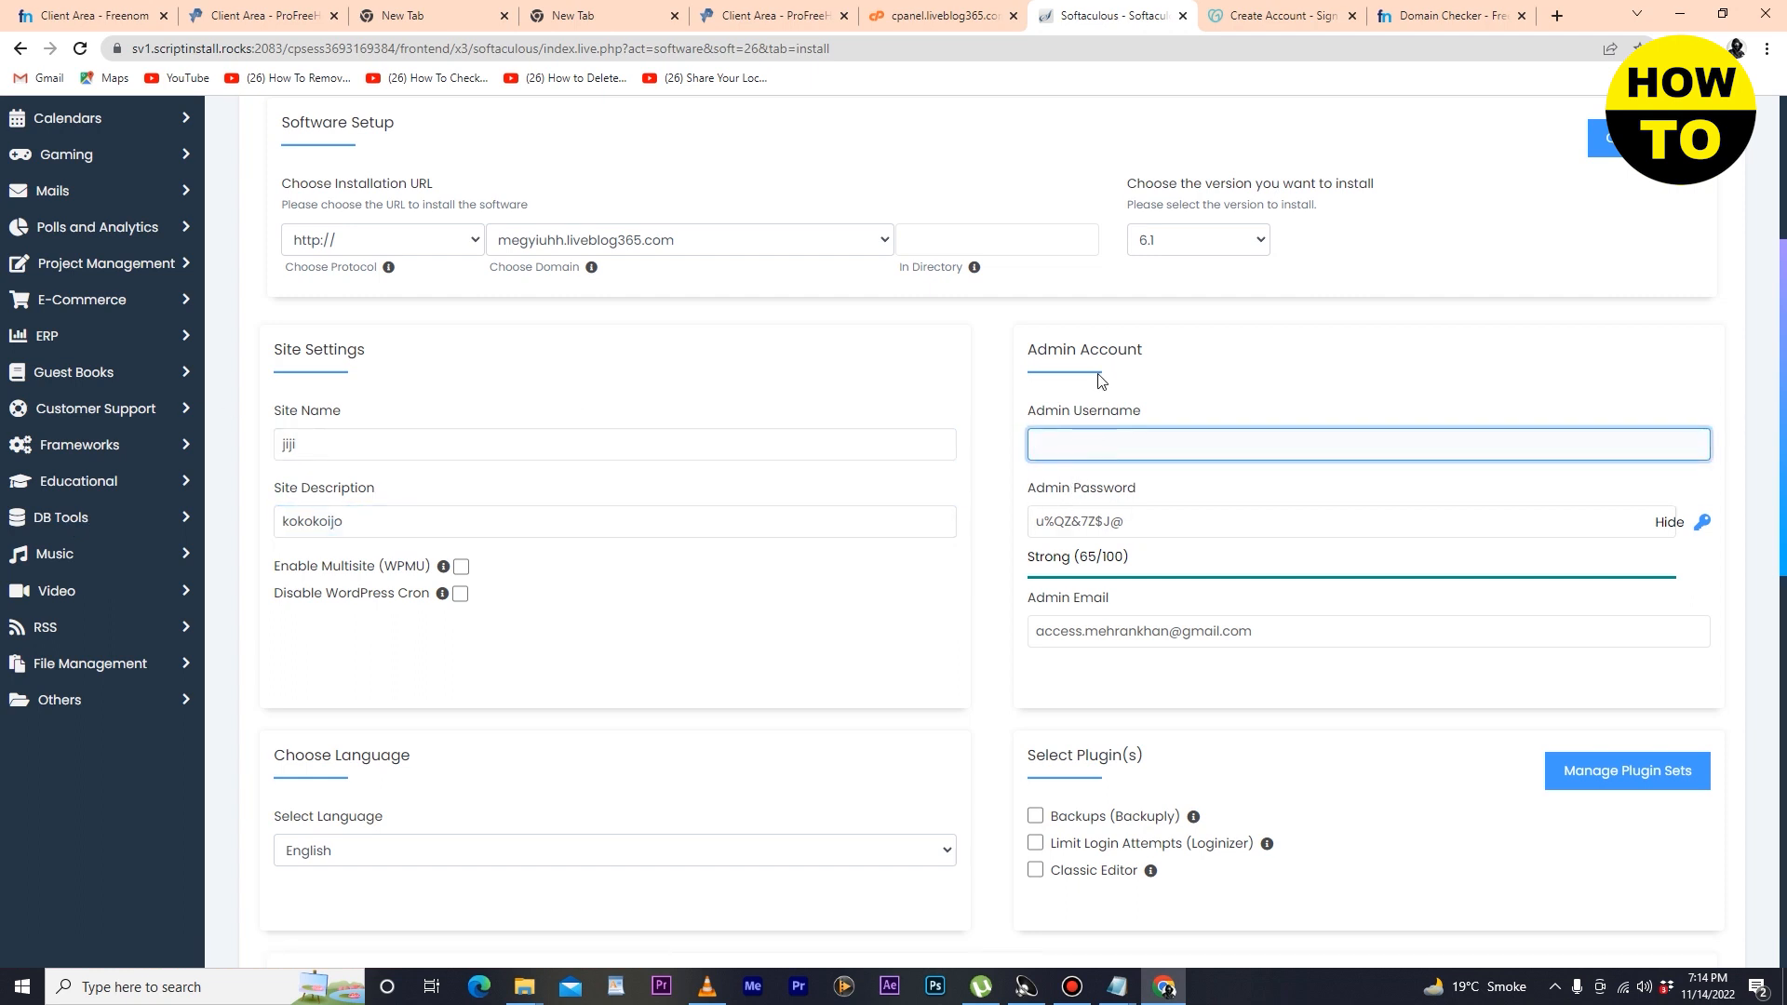
scroll(1134, 577, down, 1)
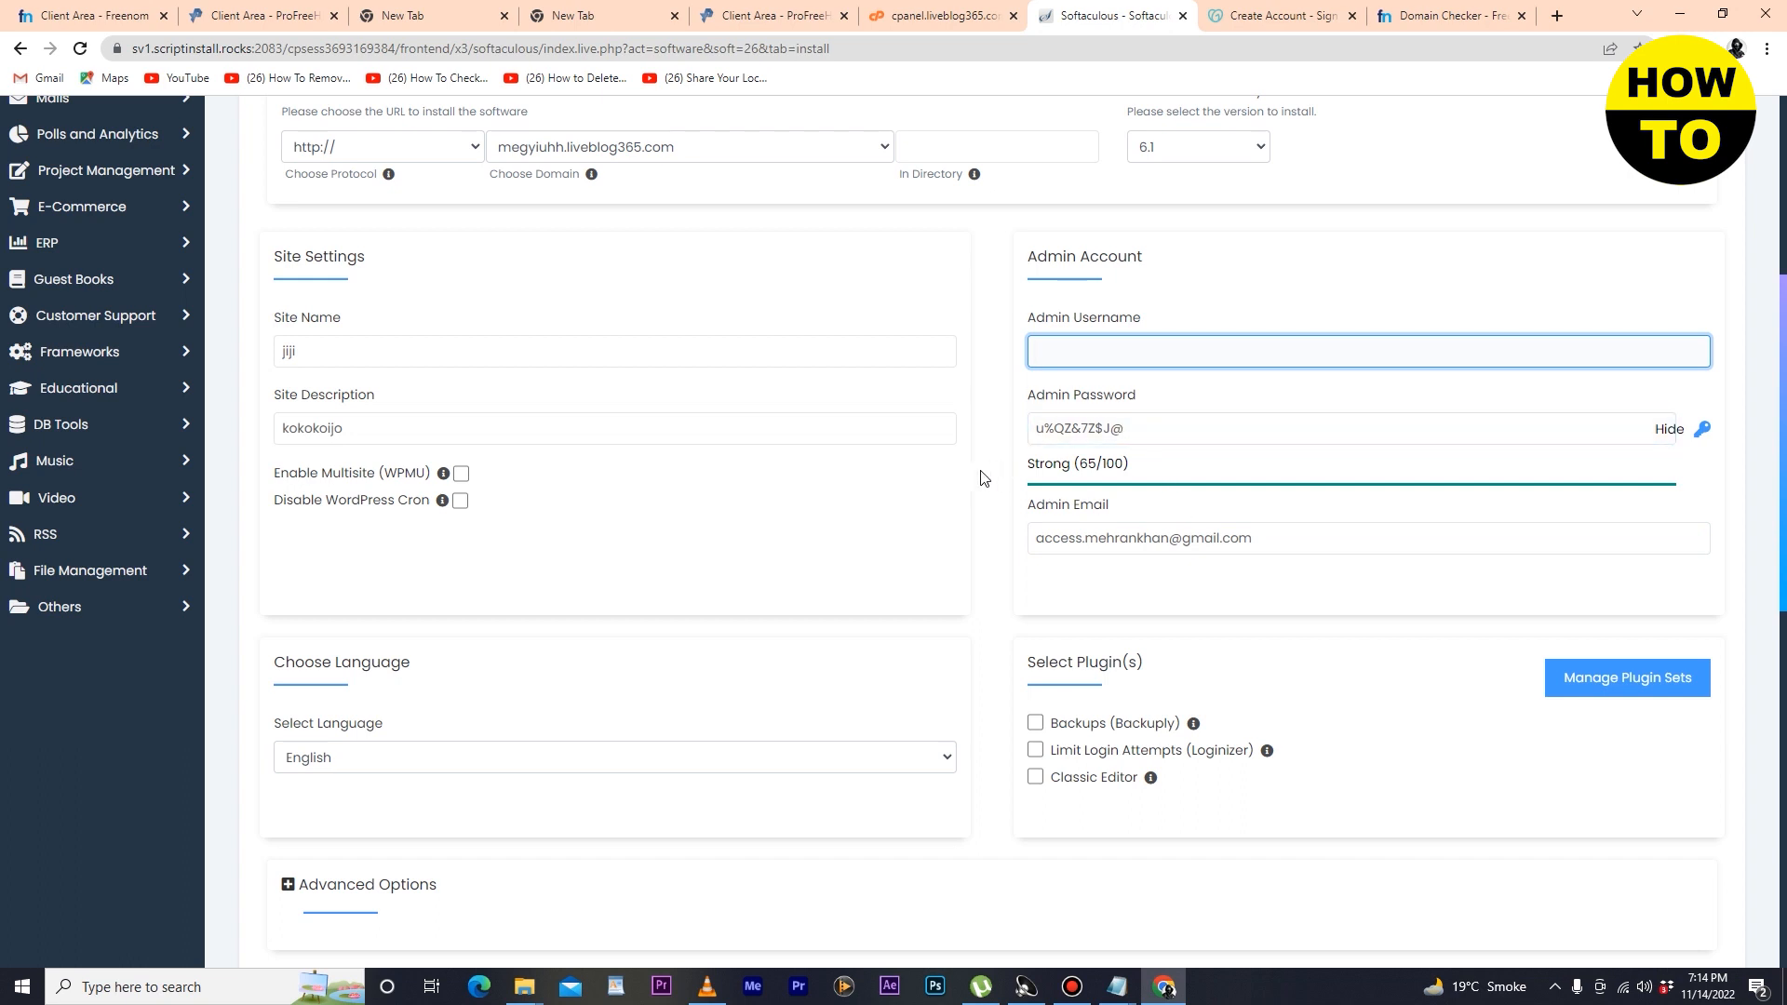
scroll(447, 724, down, 2)
click(776, 570)
click(776, 572)
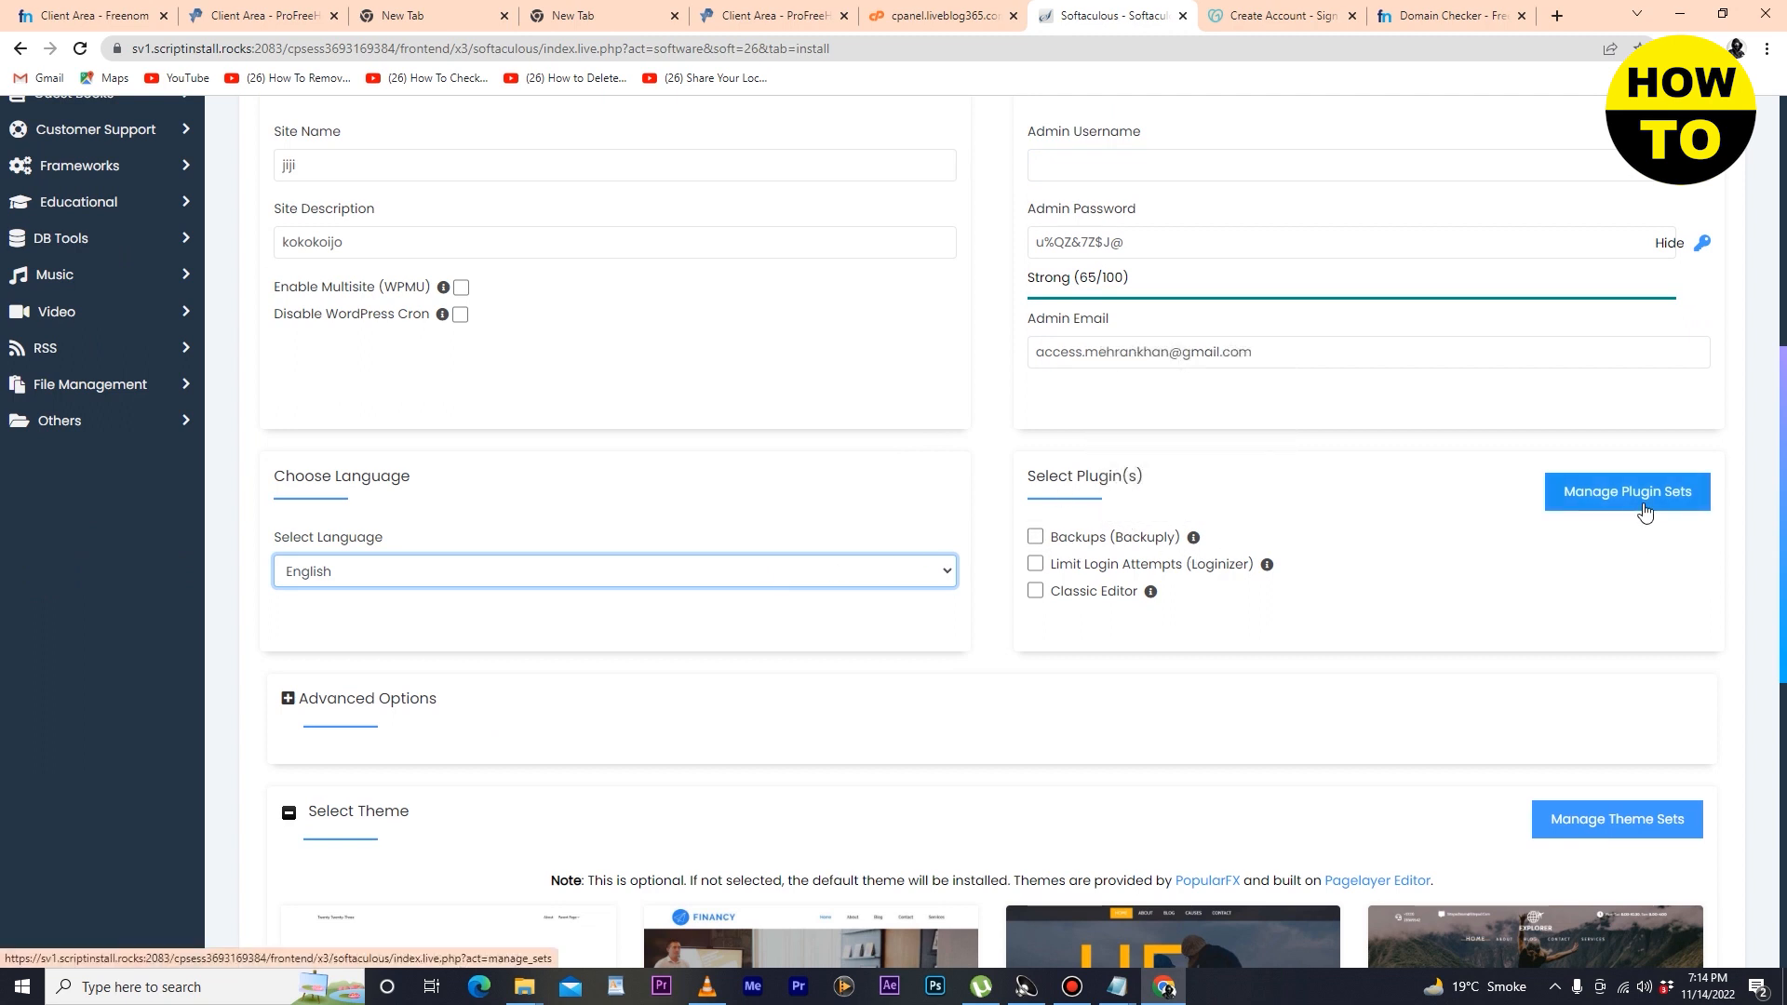
Select the Helpers theme for the WordPress installation and accept its demo images.
scroll(1691, 726, down, 3)
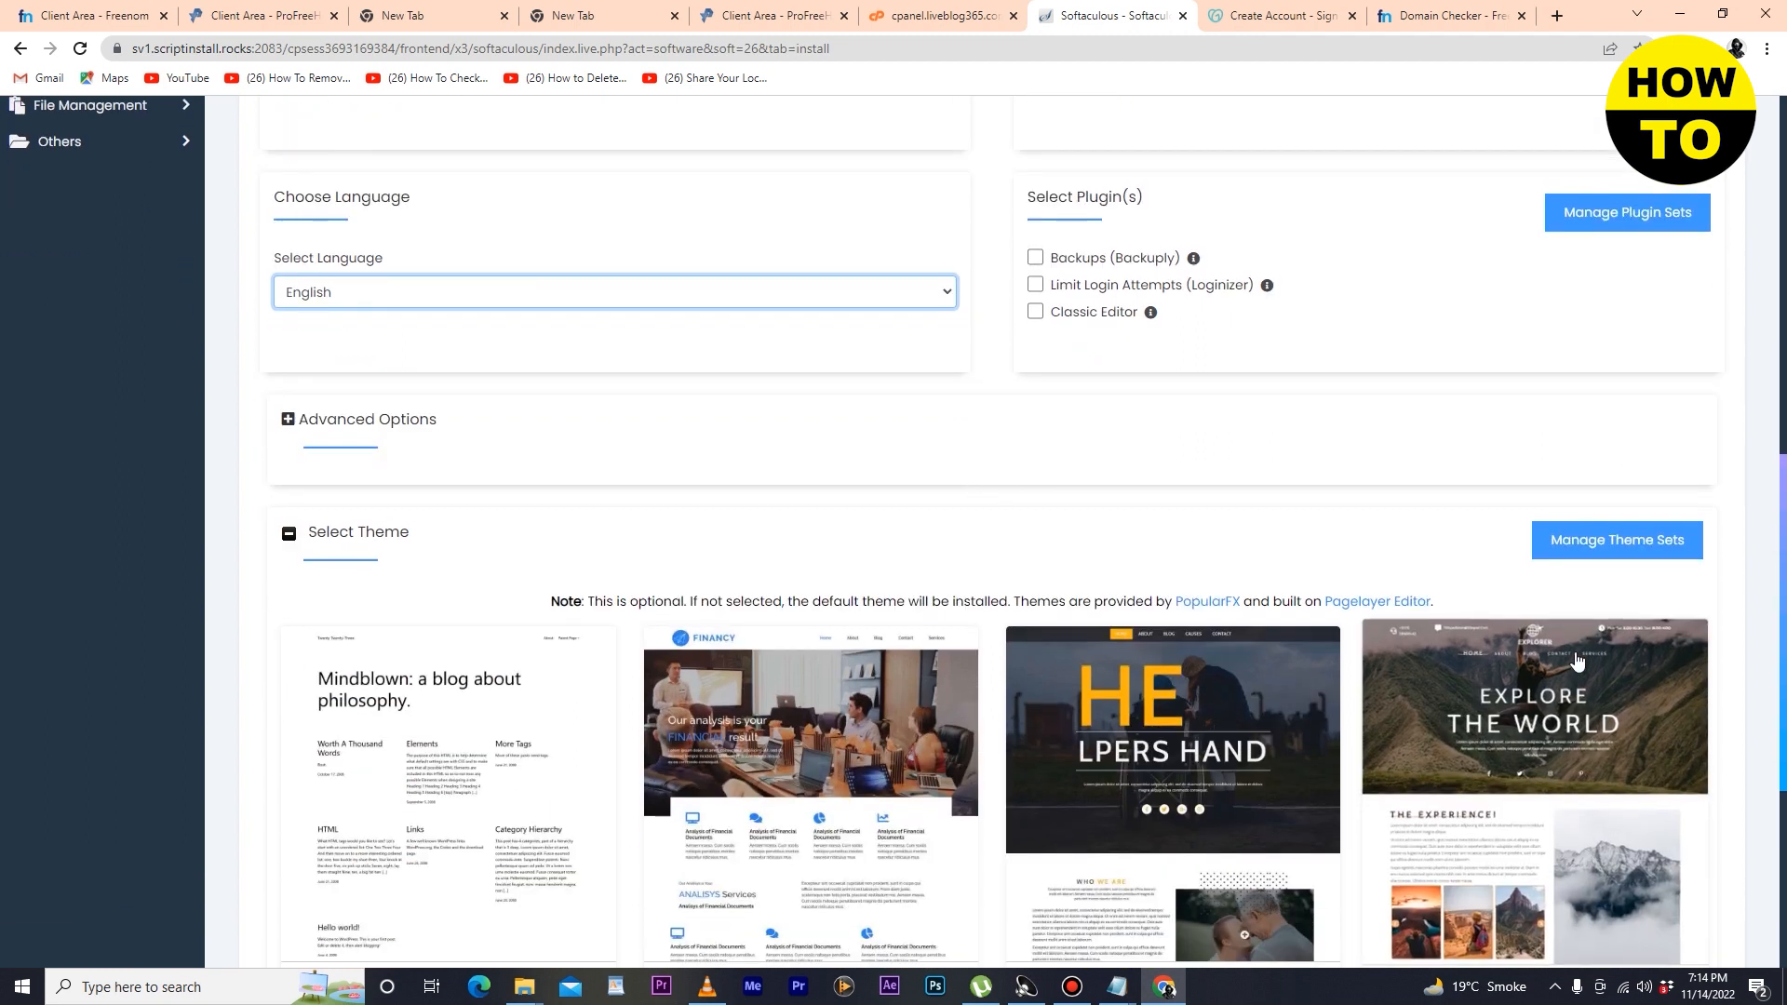
click(1238, 715)
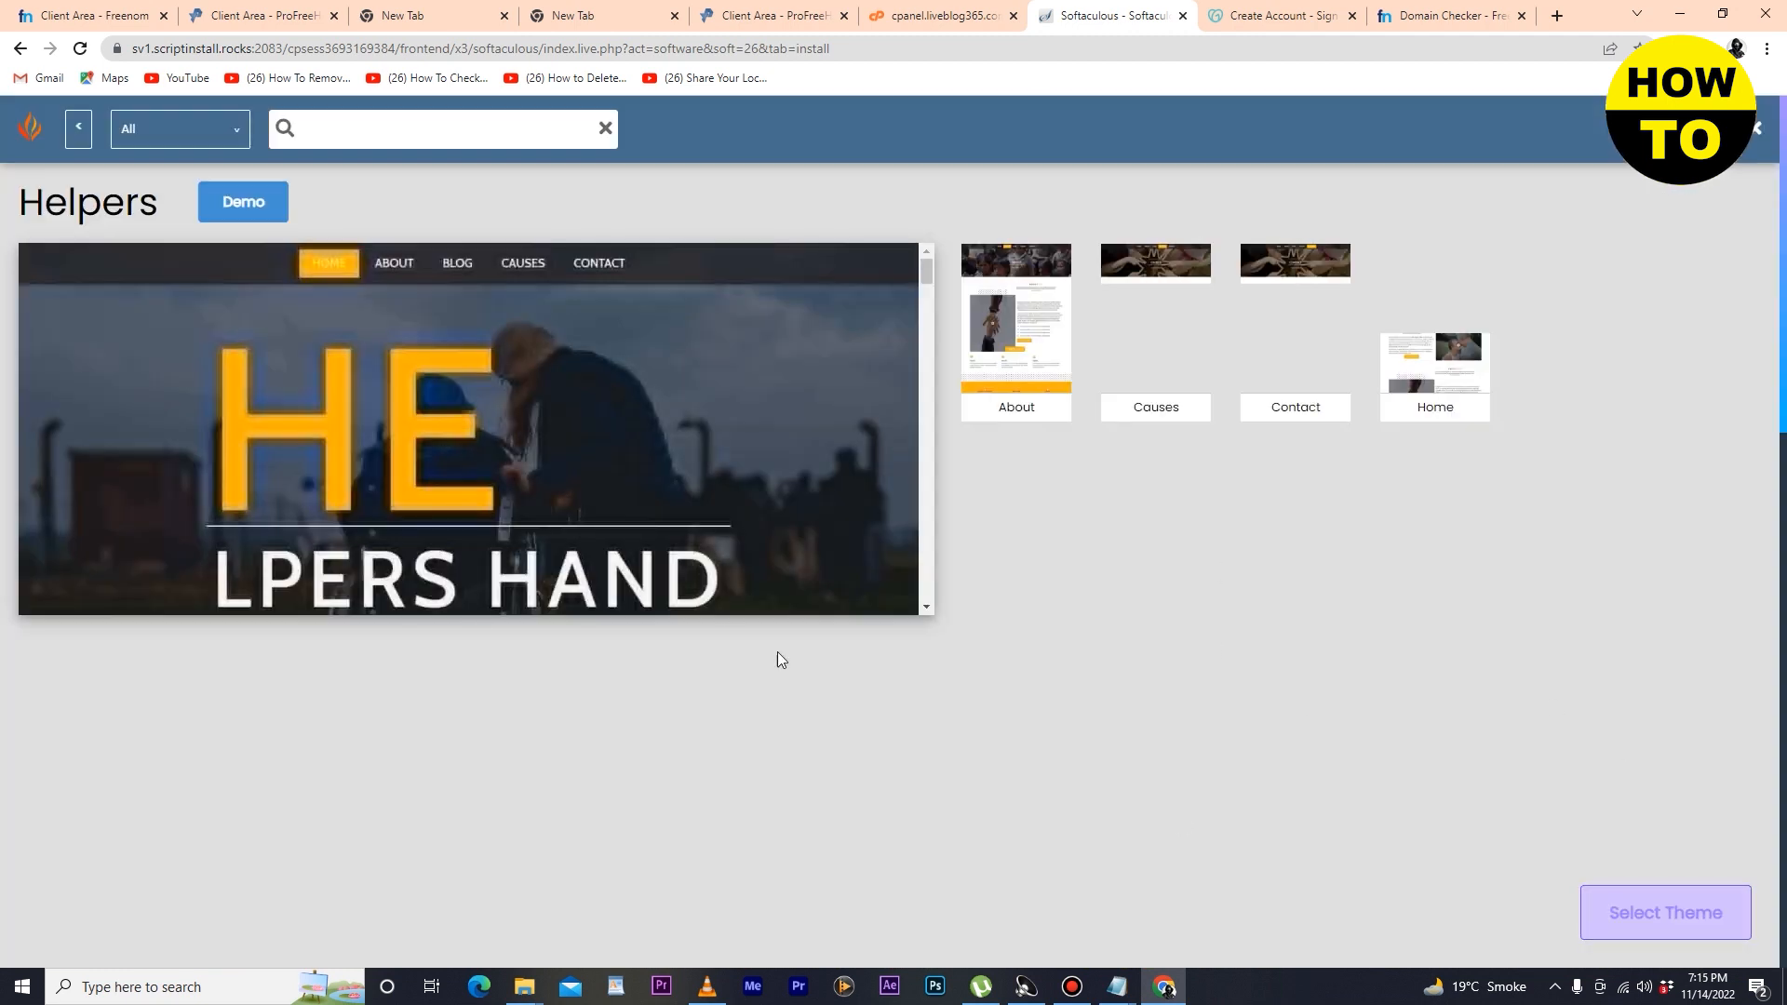
click(1634, 925)
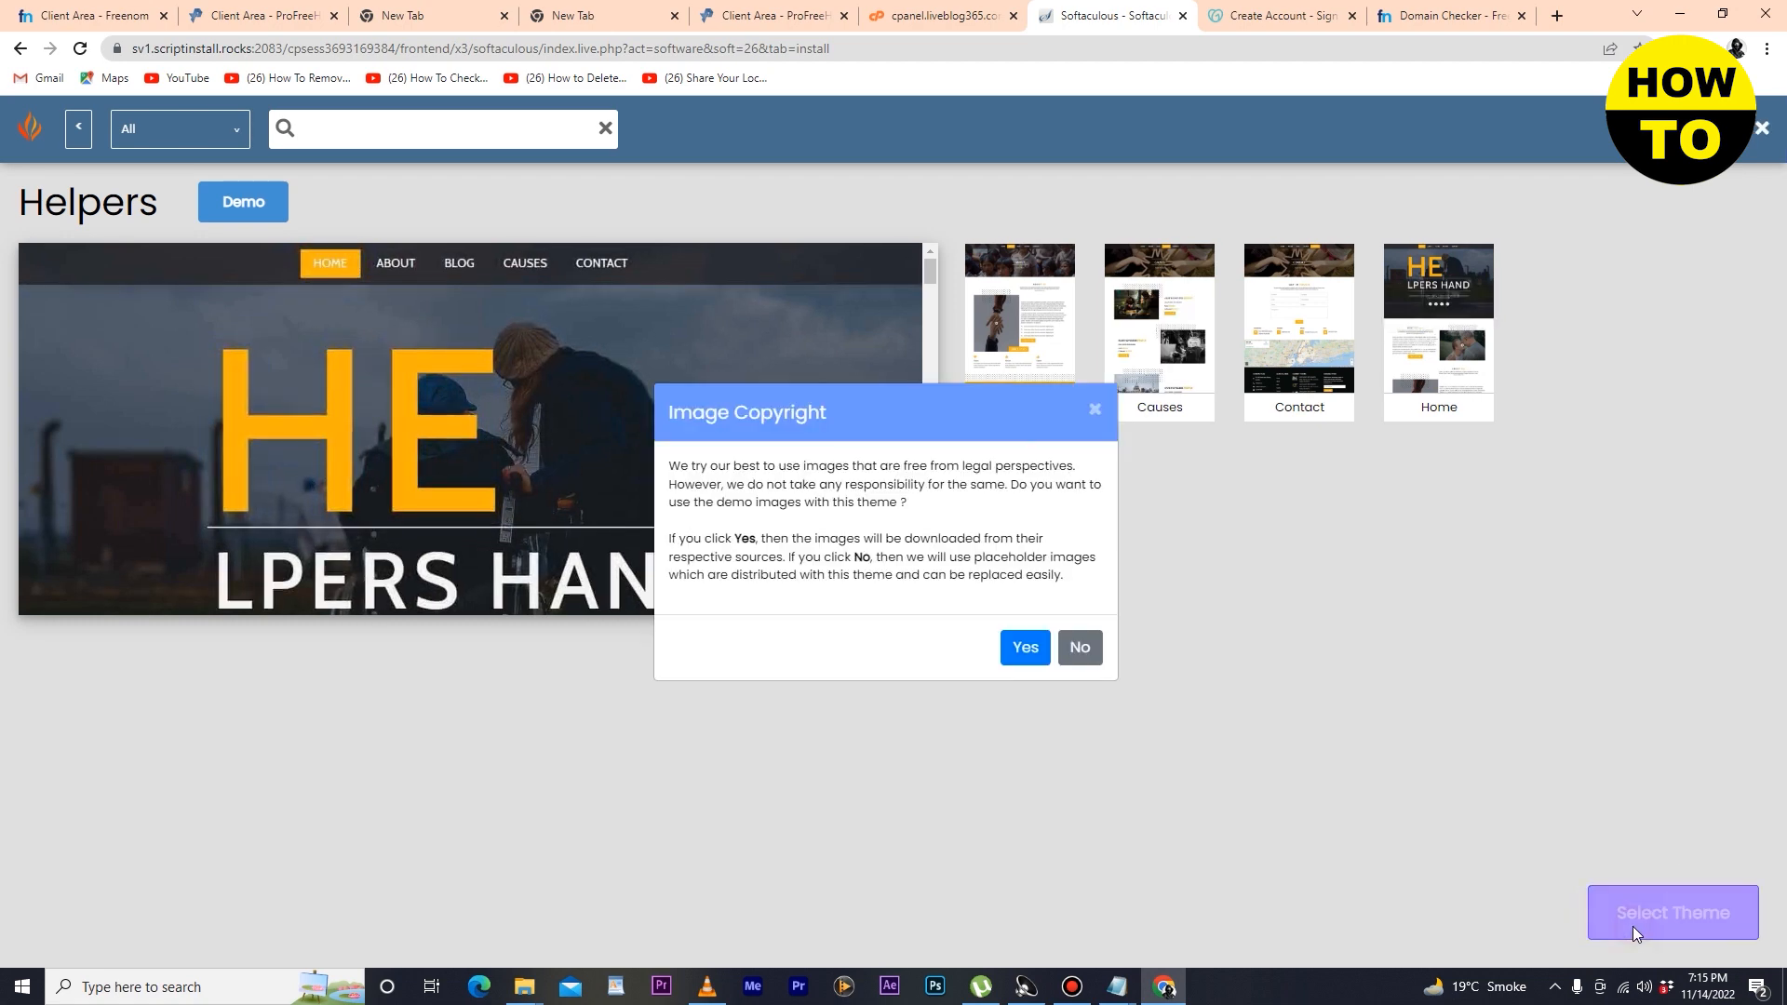
click(1018, 656)
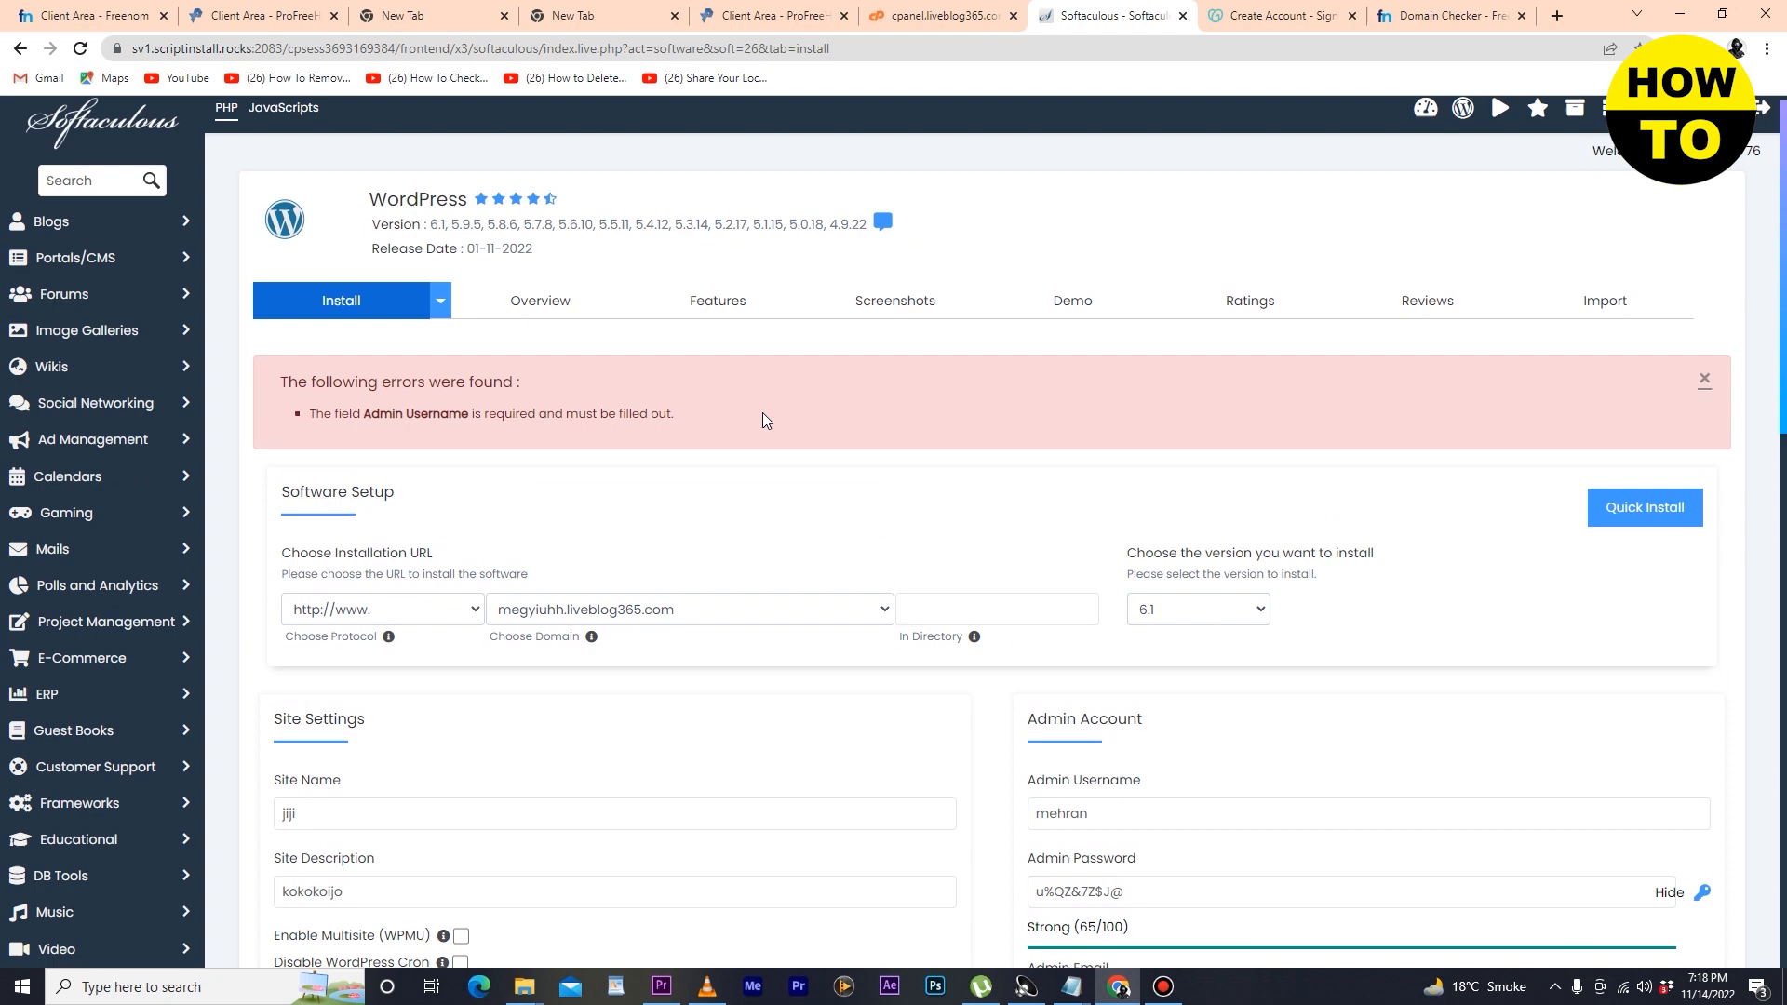
Run the WordPress installation with the entered site settings and the Helpers theme.
scroll(763, 411, down, 6)
click(770, 431)
scroll(773, 433, down, 10)
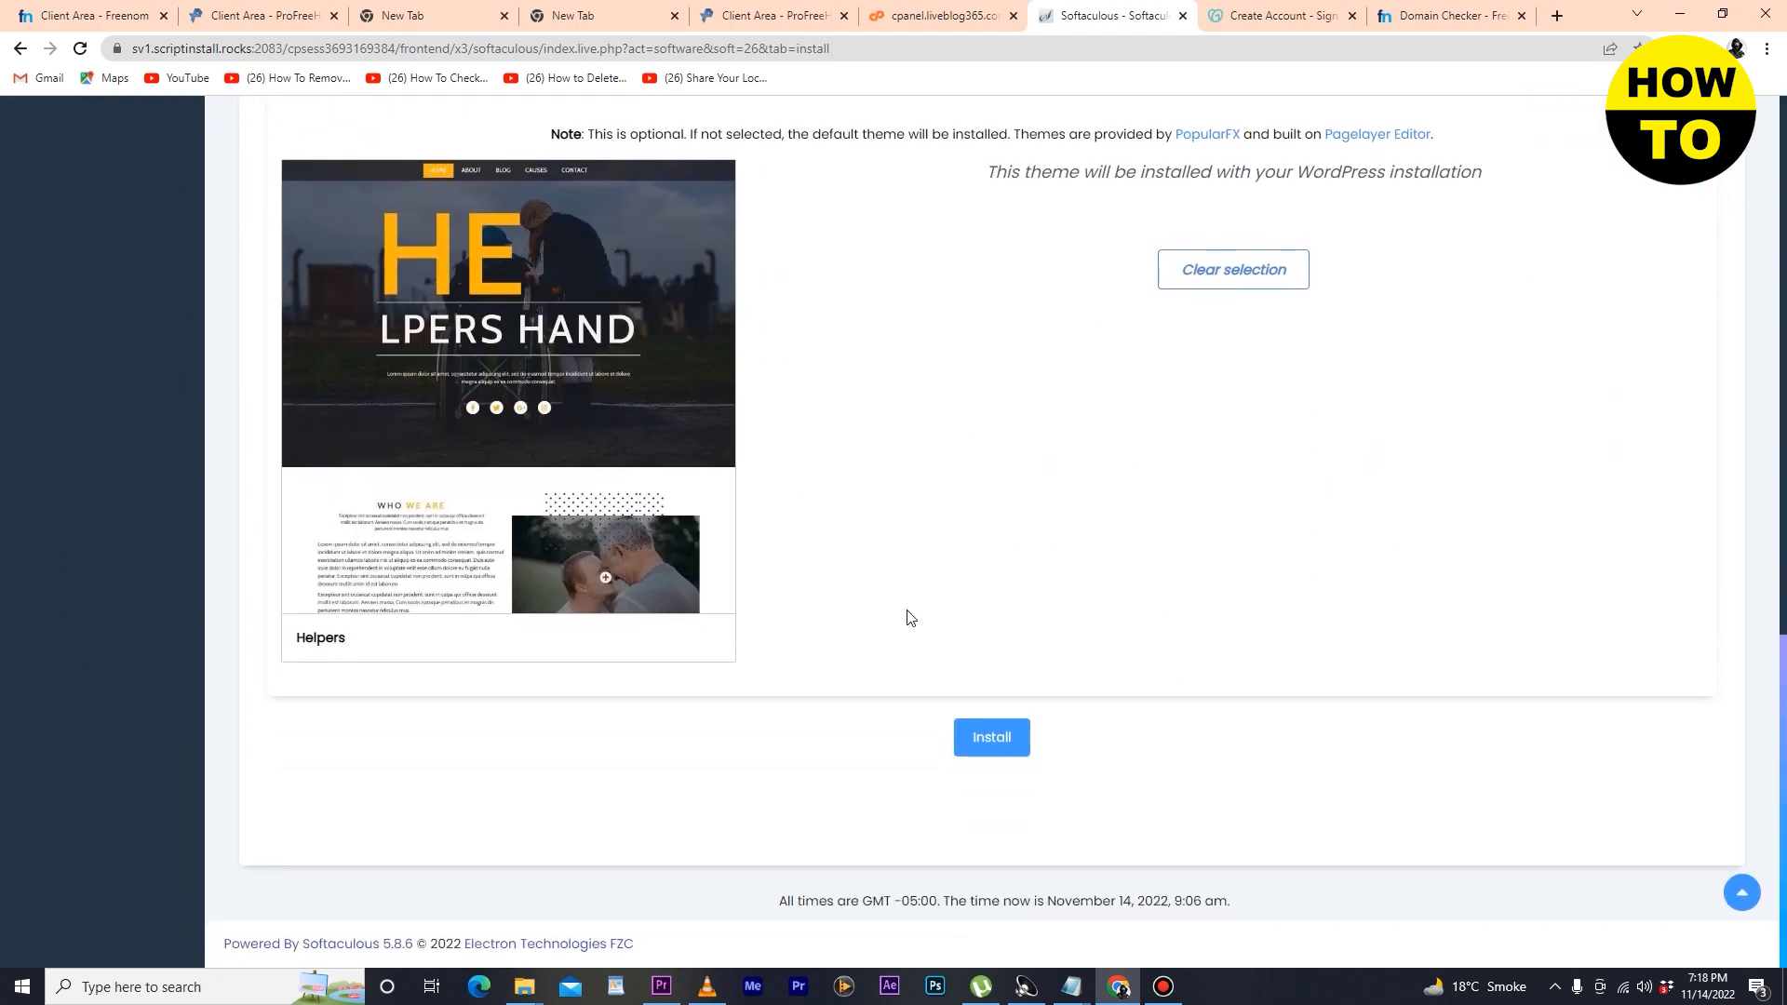
click(986, 742)
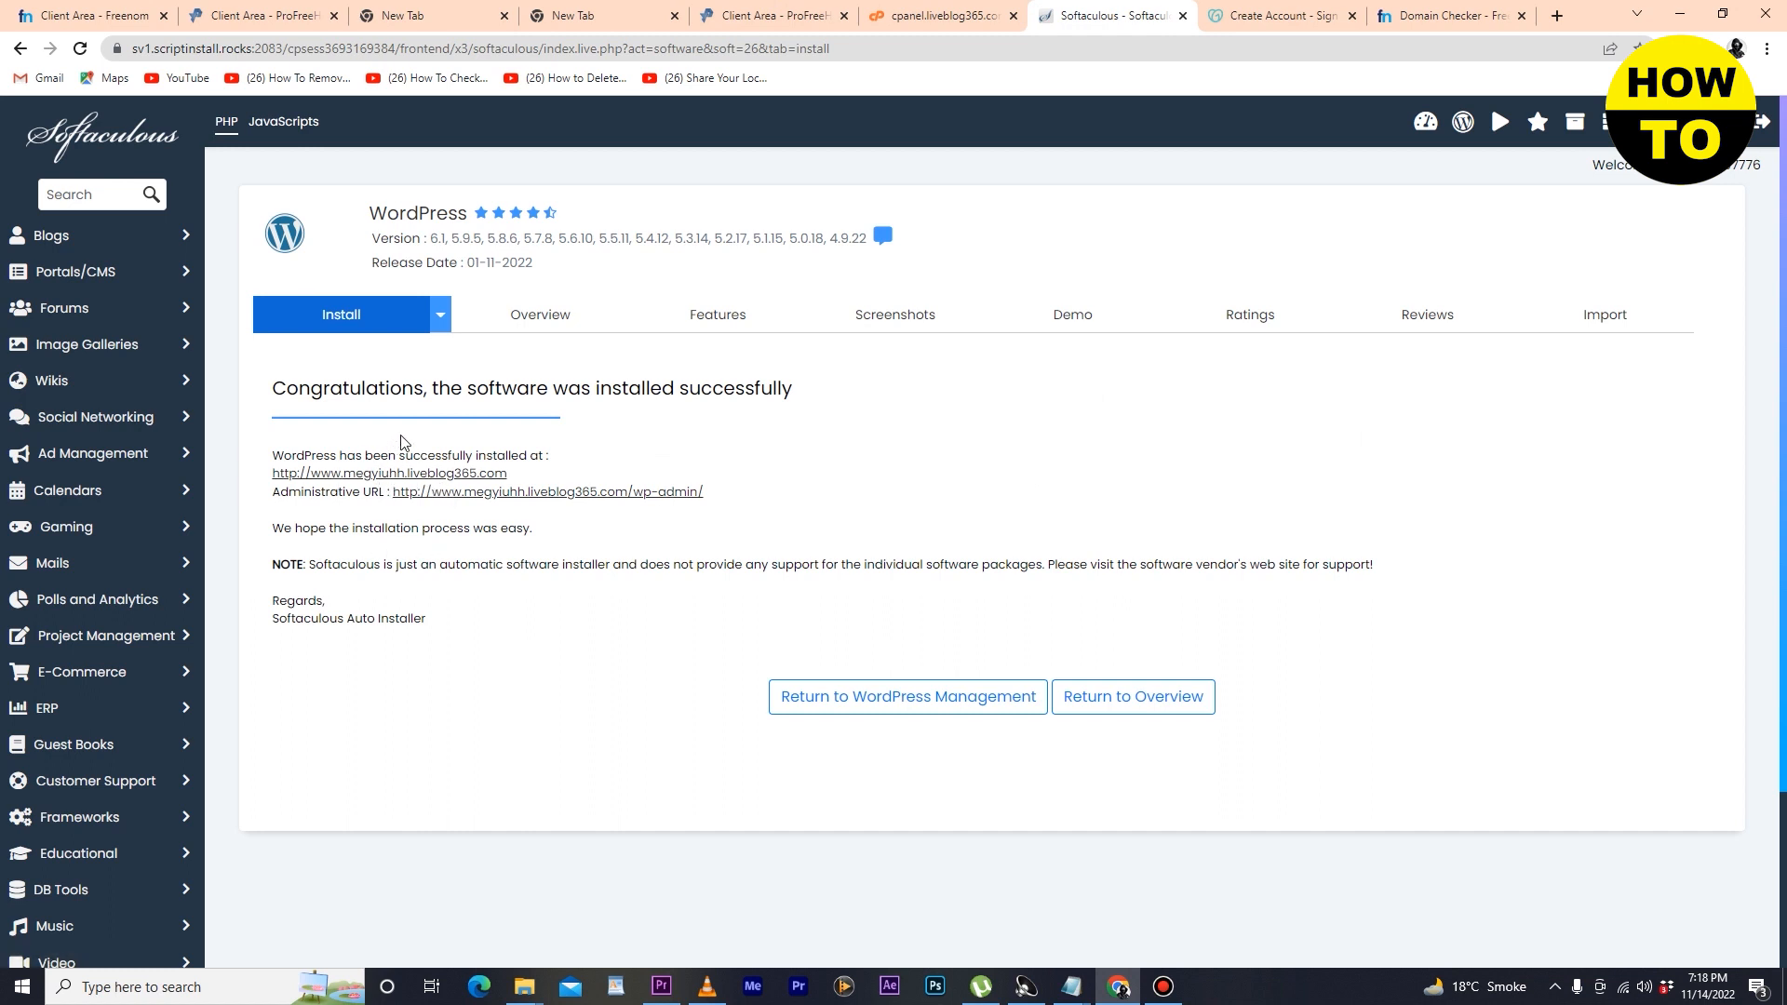
Return to WordPress Management, review the site's configuration, and open the option for adding themes.
click(948, 707)
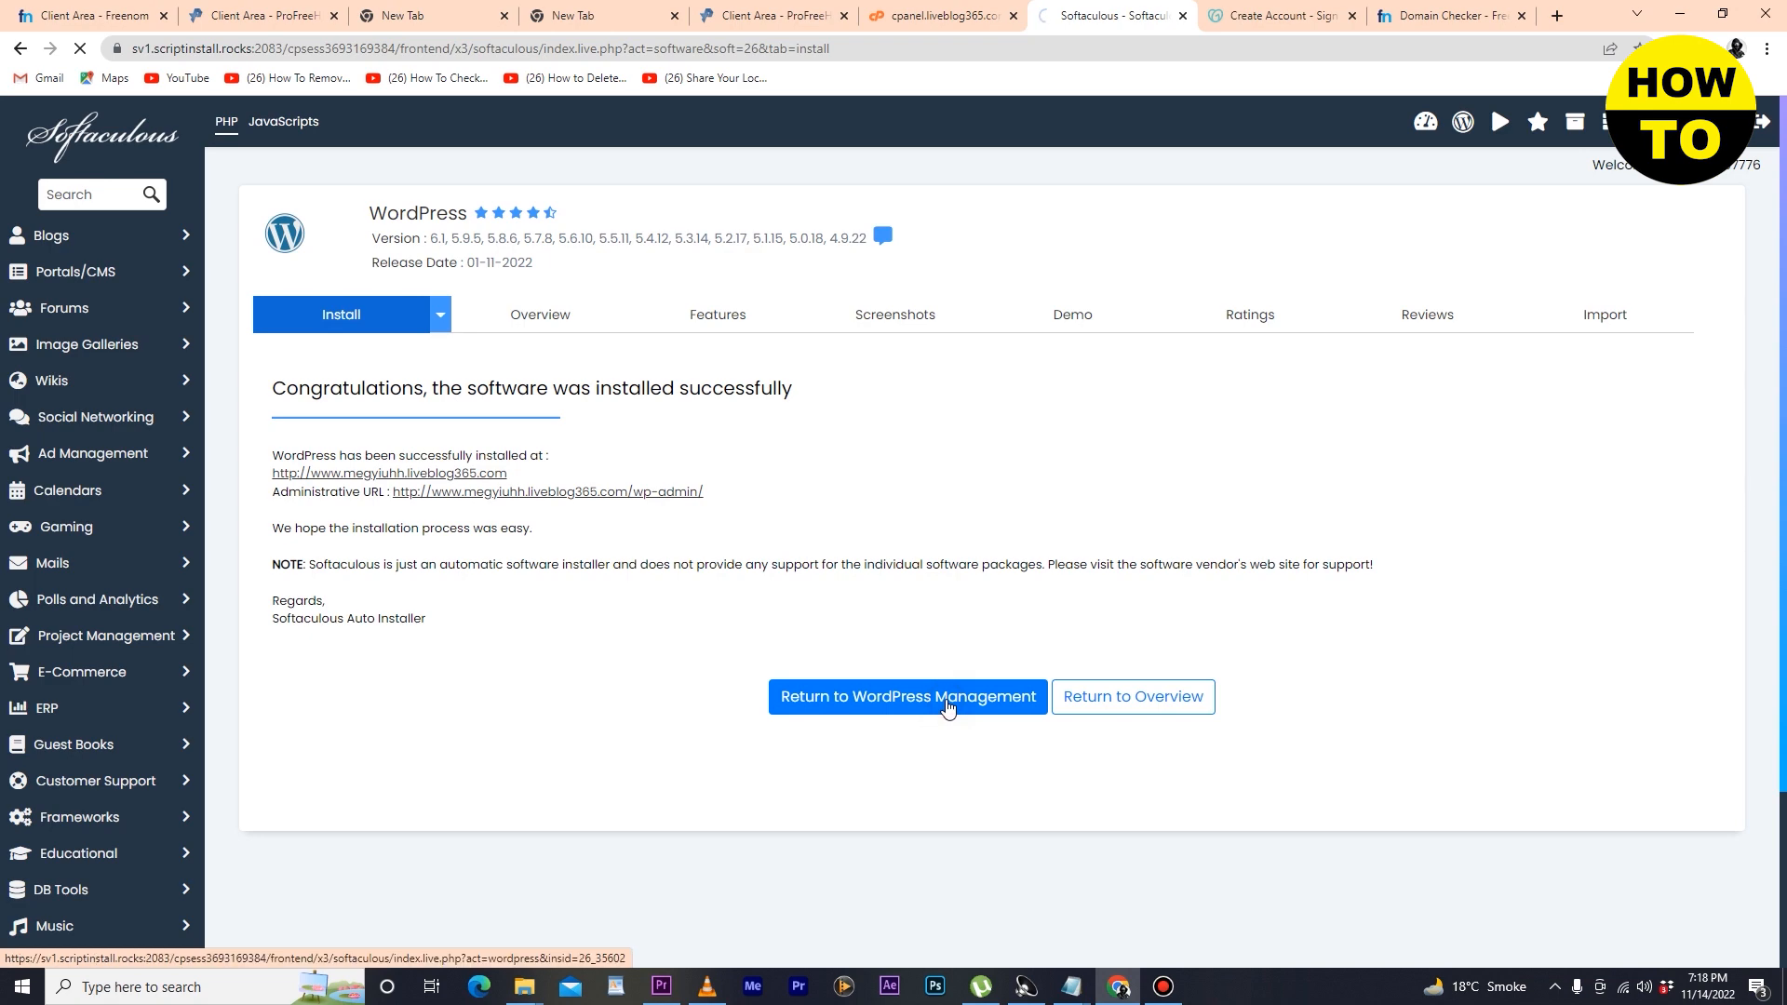
scroll(948, 708, down, 2)
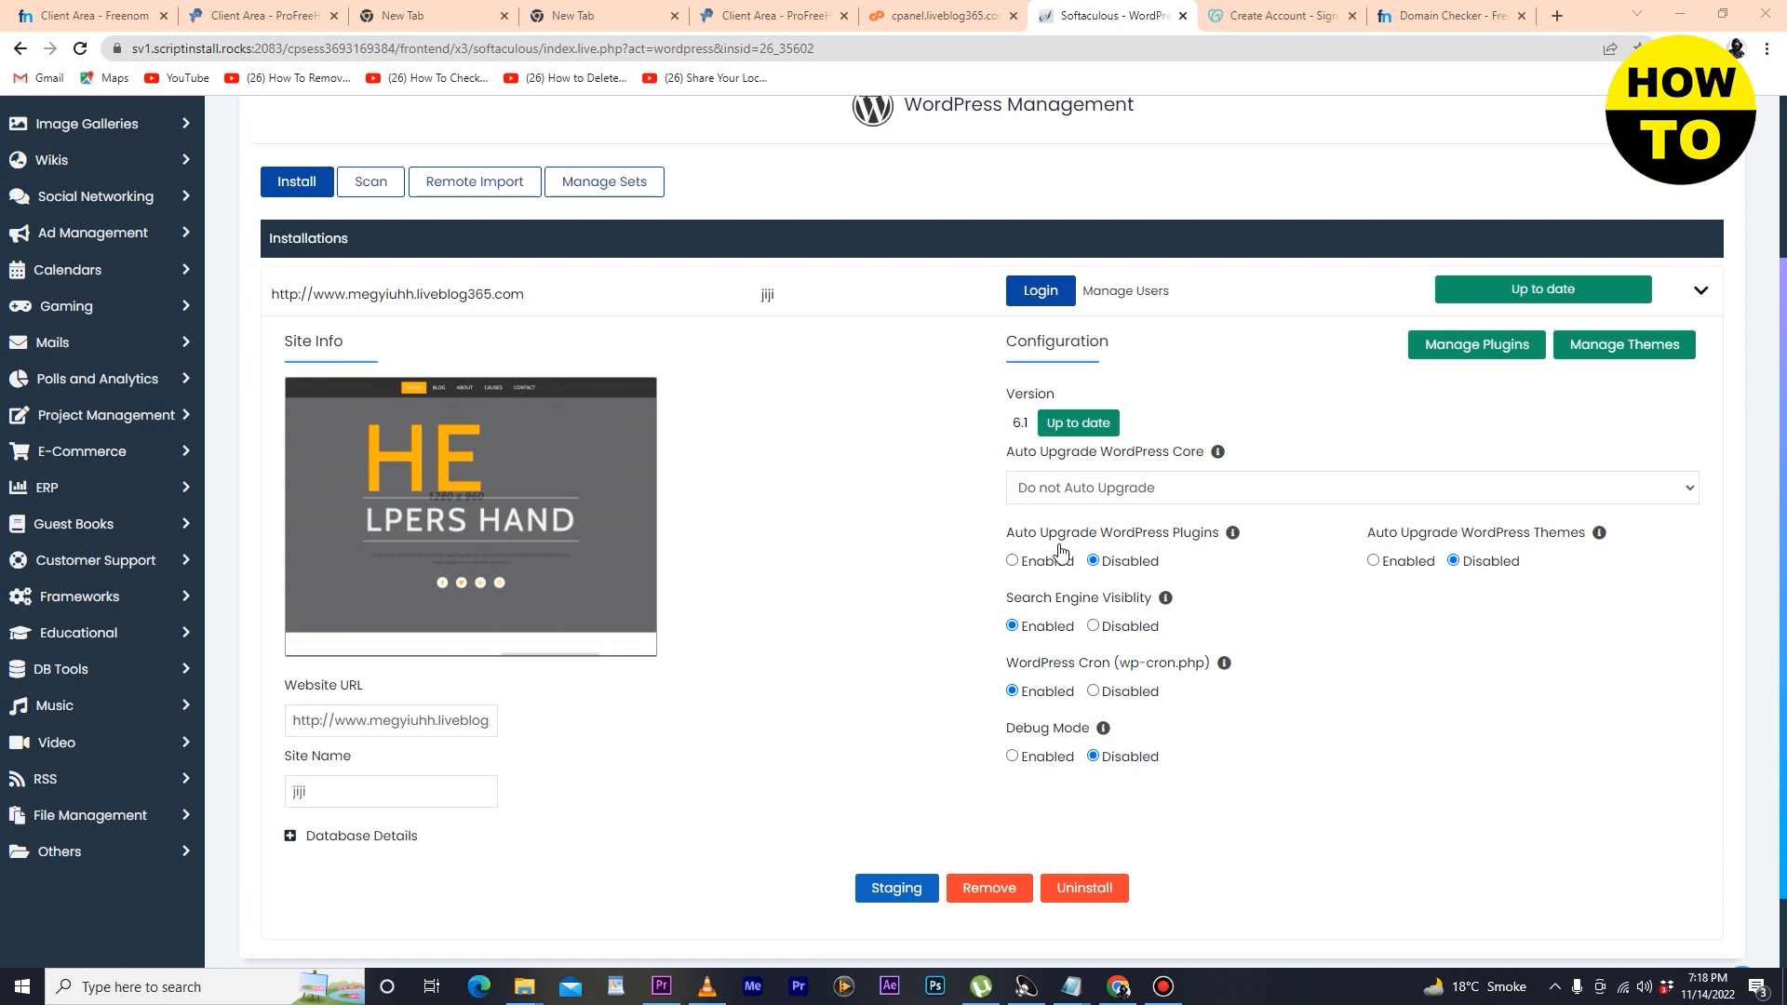
scroll(1350, 447, up, 1)
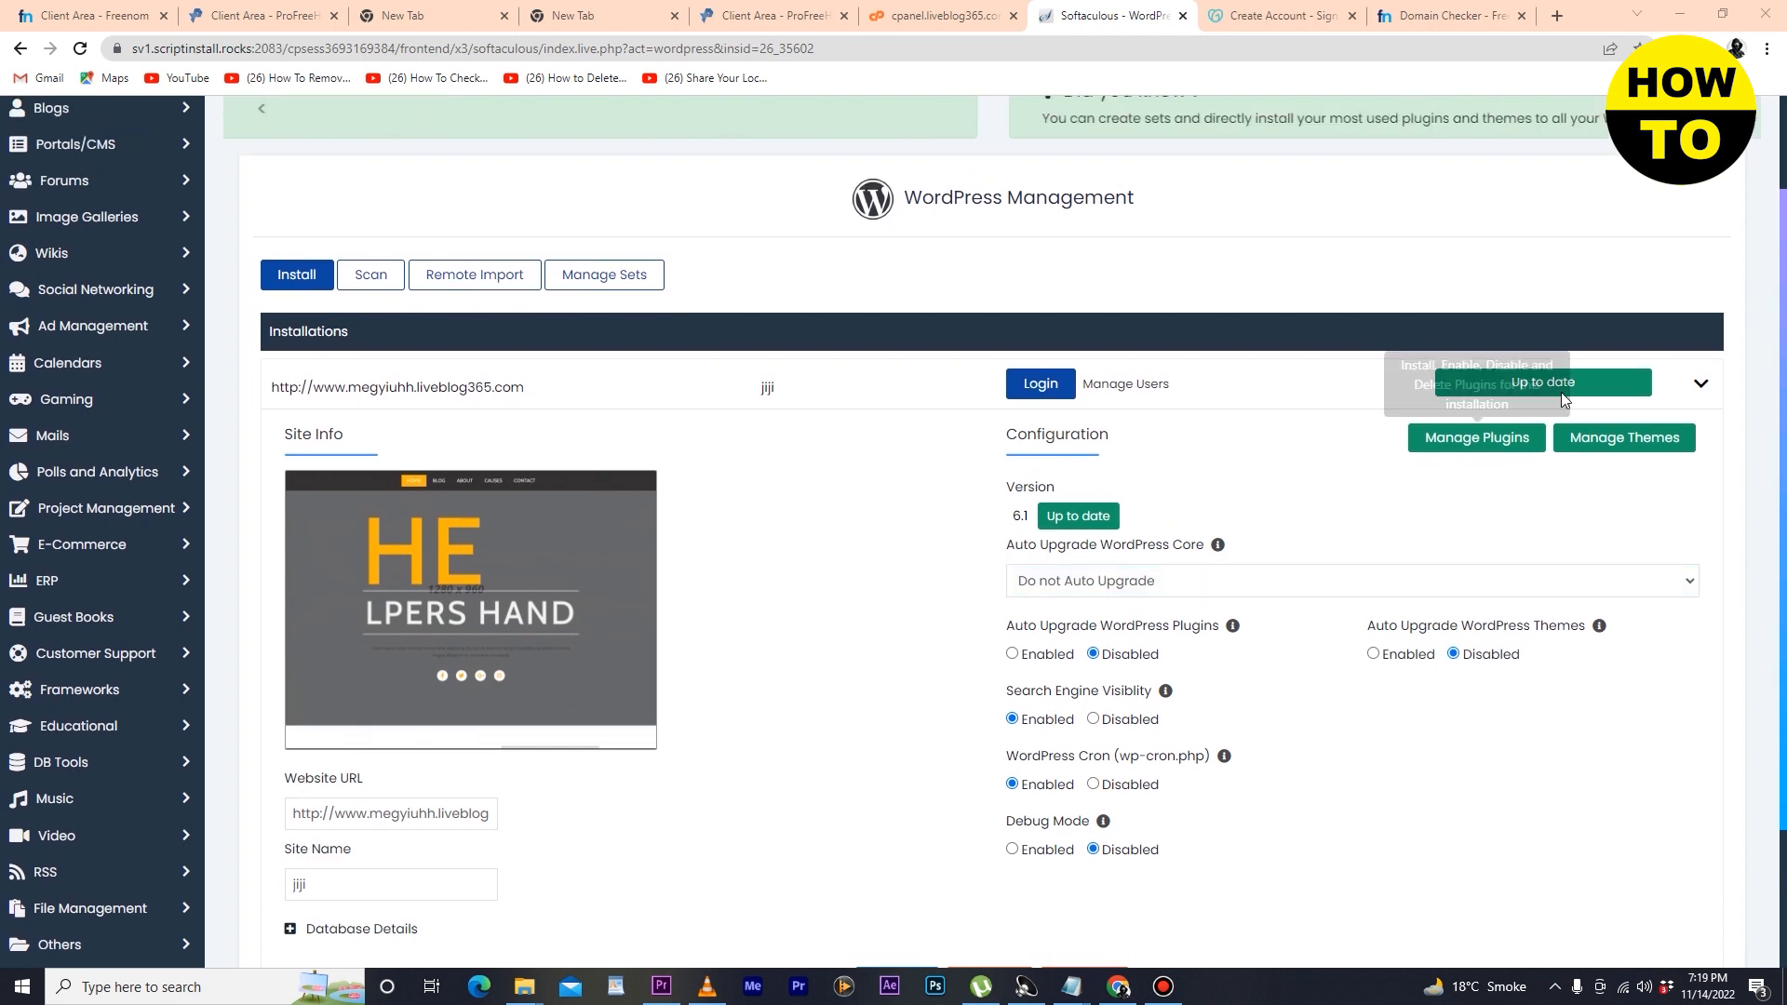
click(1621, 443)
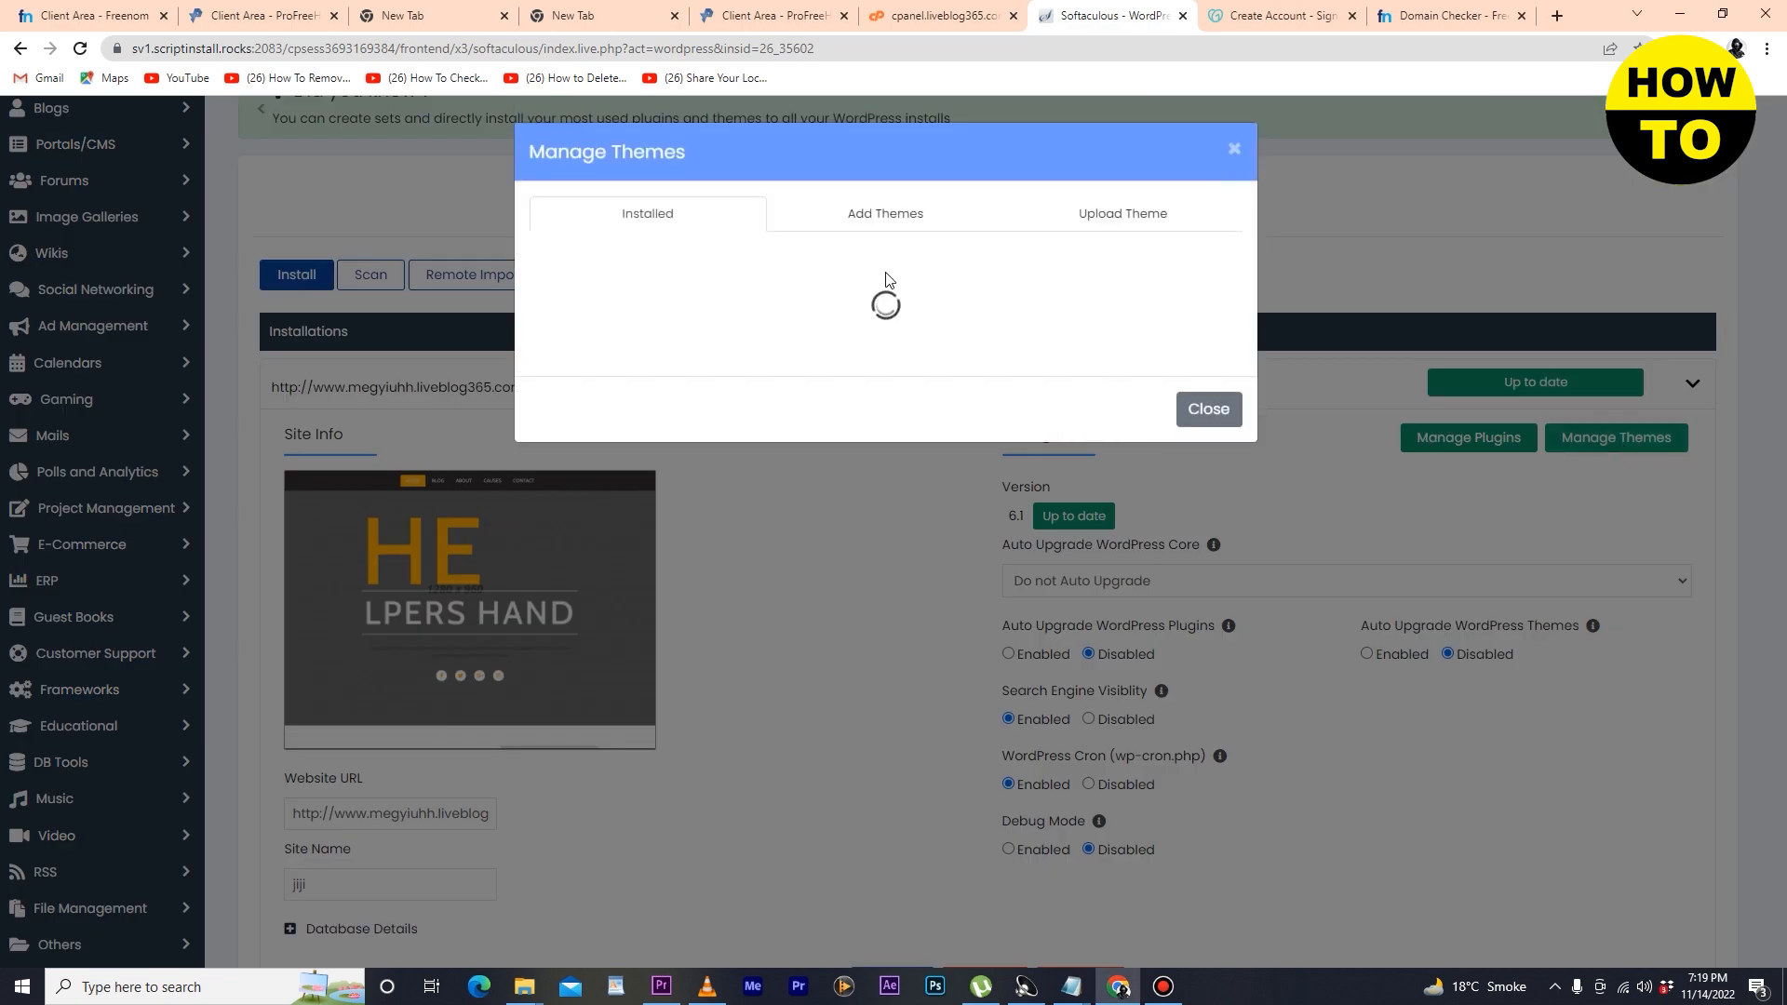
click(882, 218)
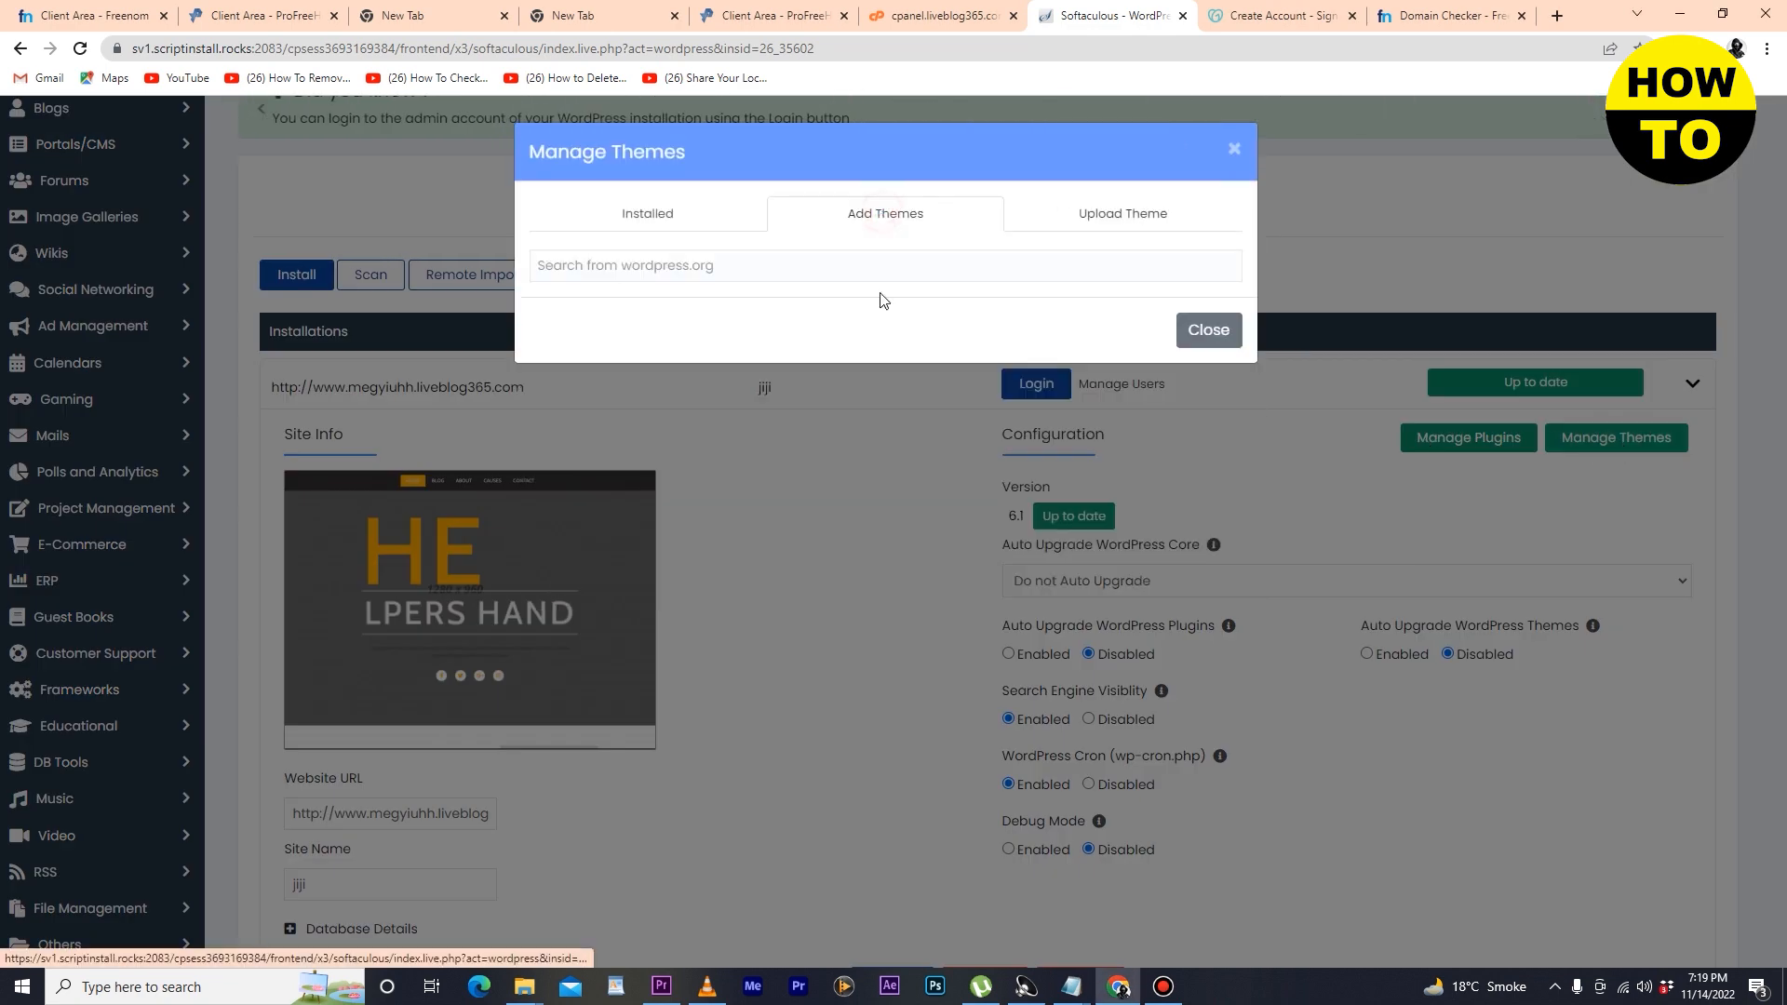